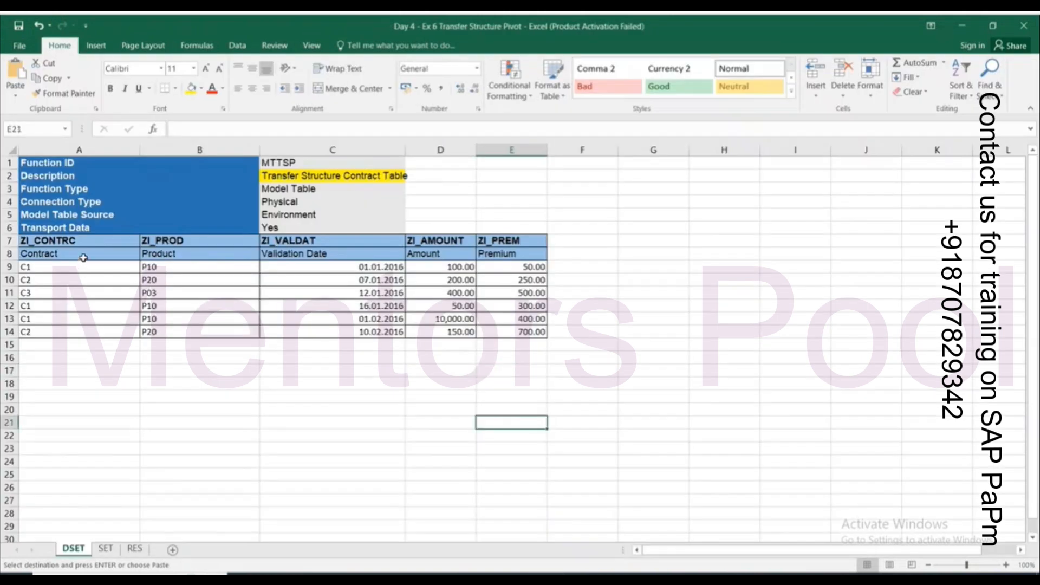
# Examine the contract source data on the DSET sheet and the signature and Rule 1 and Rule 2 settings on the SET sheet
pyautogui.moveTo(83, 258); pyautogui.dragTo(512, 333)
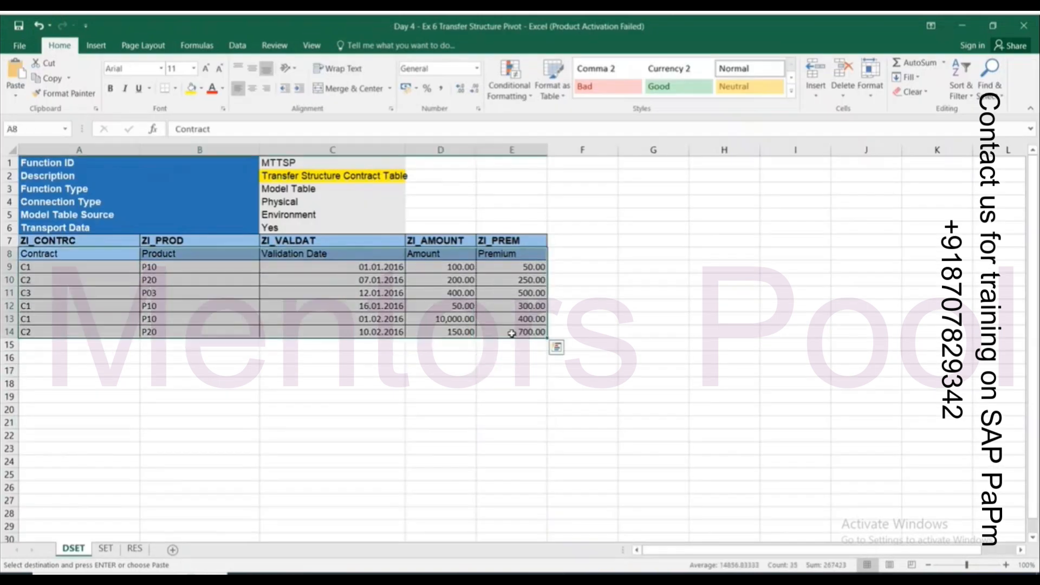
pyautogui.click(275, 238)
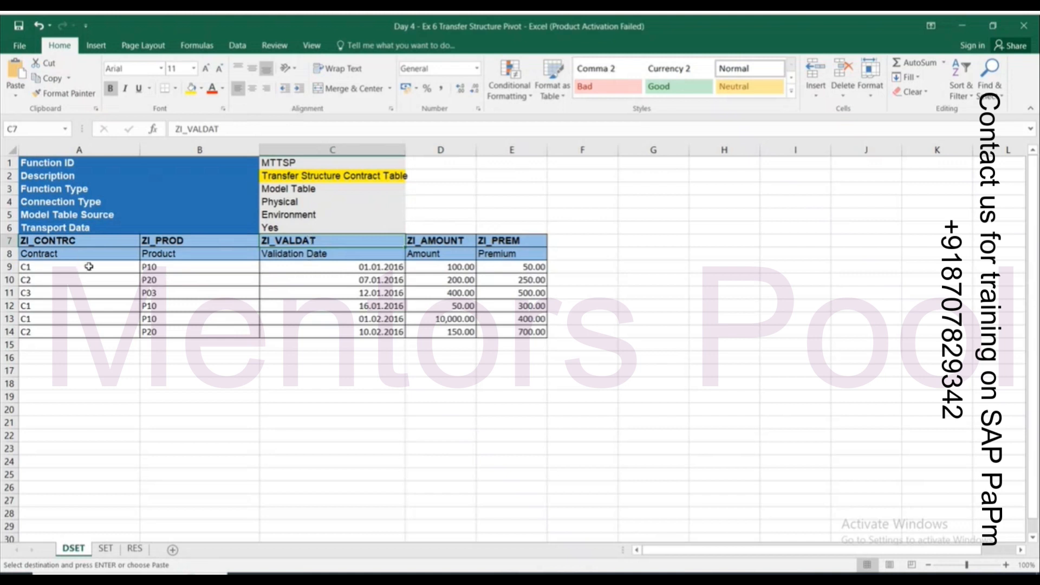
pyautogui.click(105, 549)
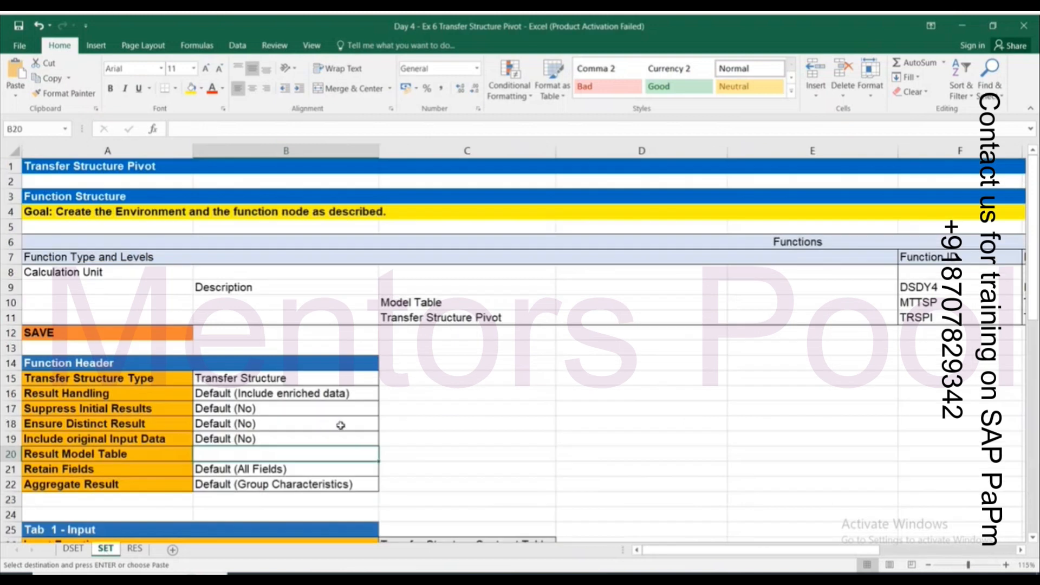
pyautogui.scroll(-5, 340, 426)
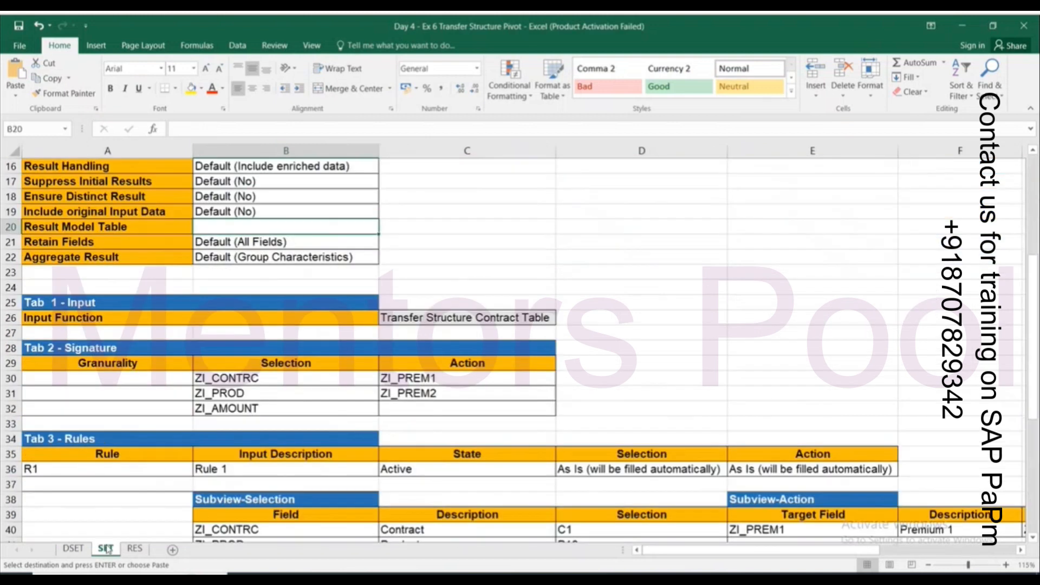
pyautogui.click(76, 550)
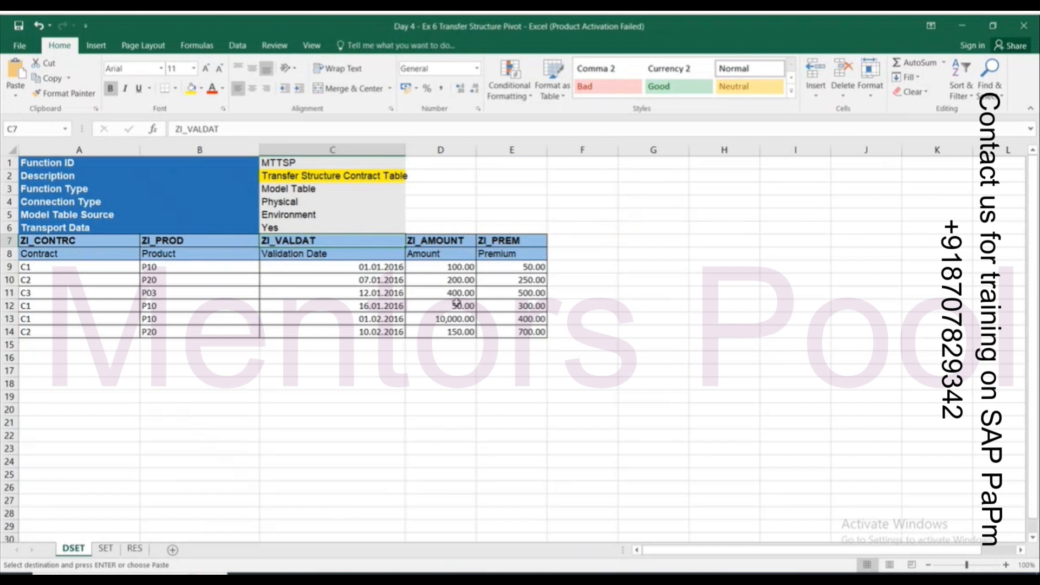
pyautogui.click(105, 548)
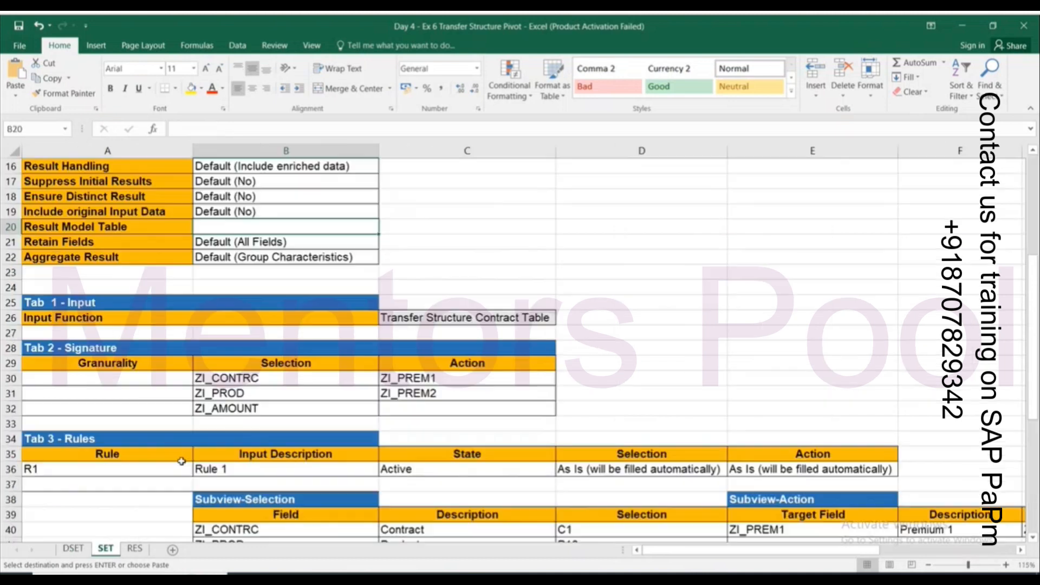
pyautogui.scroll(-3, 282, 374)
pyautogui.scroll(-1, 282, 374)
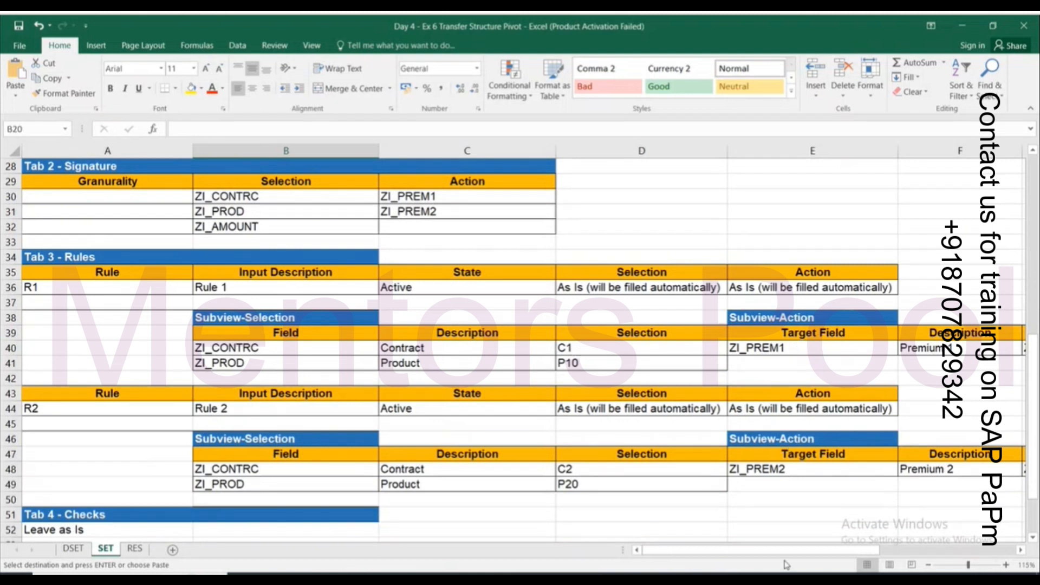
pyautogui.hscroll(3, 795, 554)
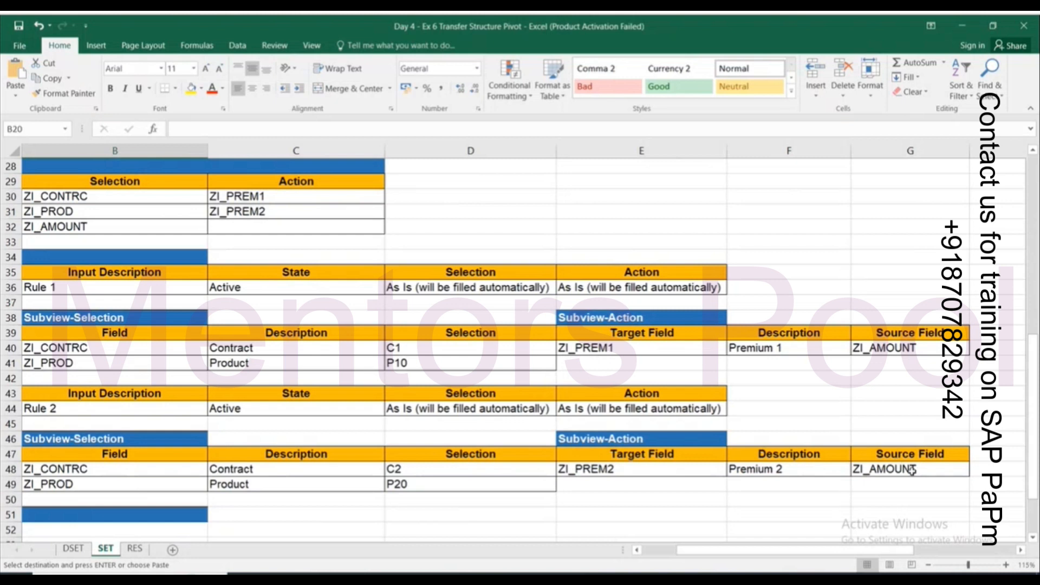
pyautogui.click(108, 348)
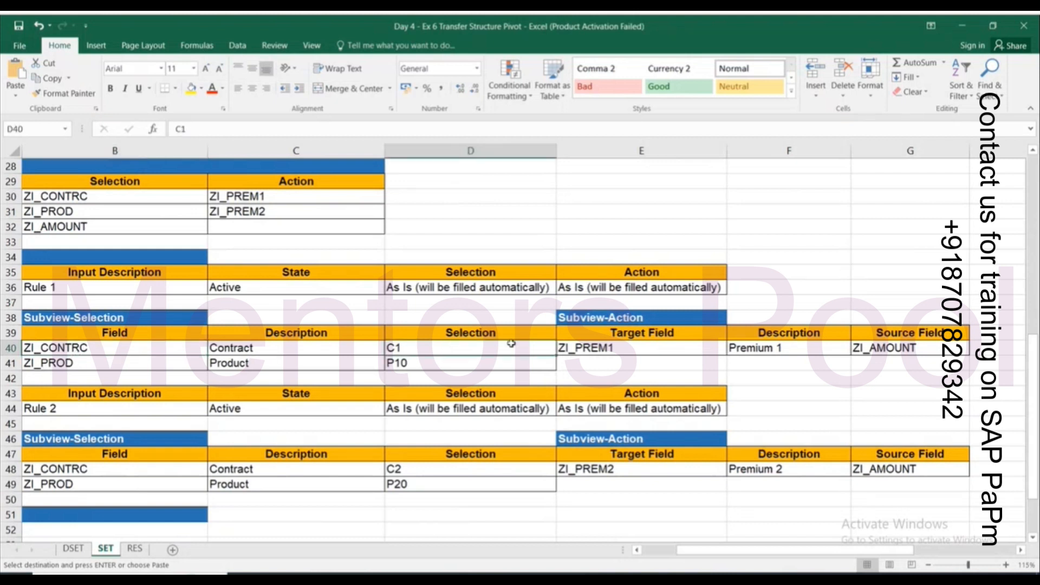
pyautogui.click(612, 349)
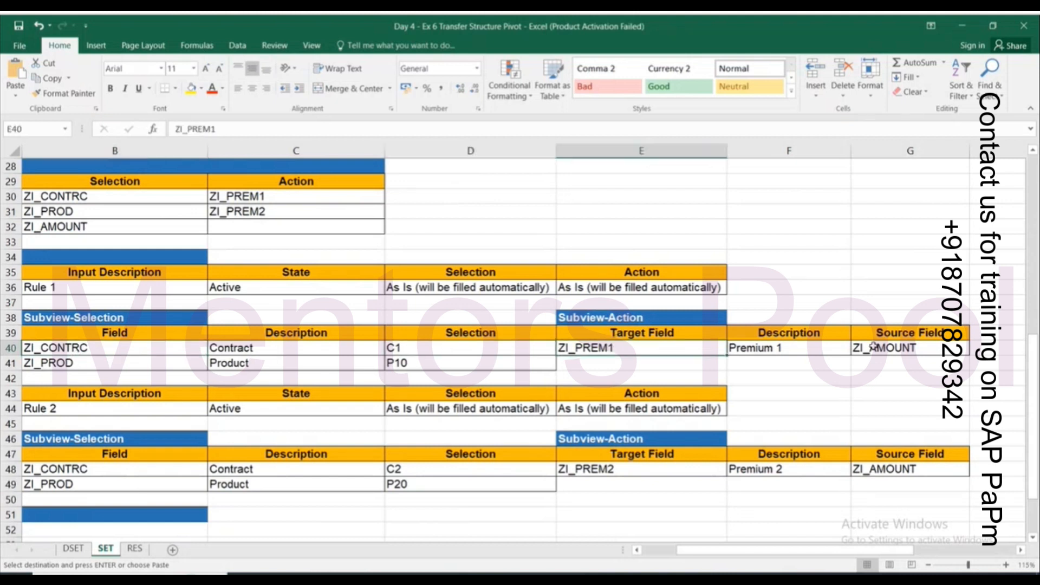
# Copy contract C1 from cell A9 of the DSET sheet into cell G9, checking the Rule 1 settings on the SET sheet
pyautogui.click(81, 550)
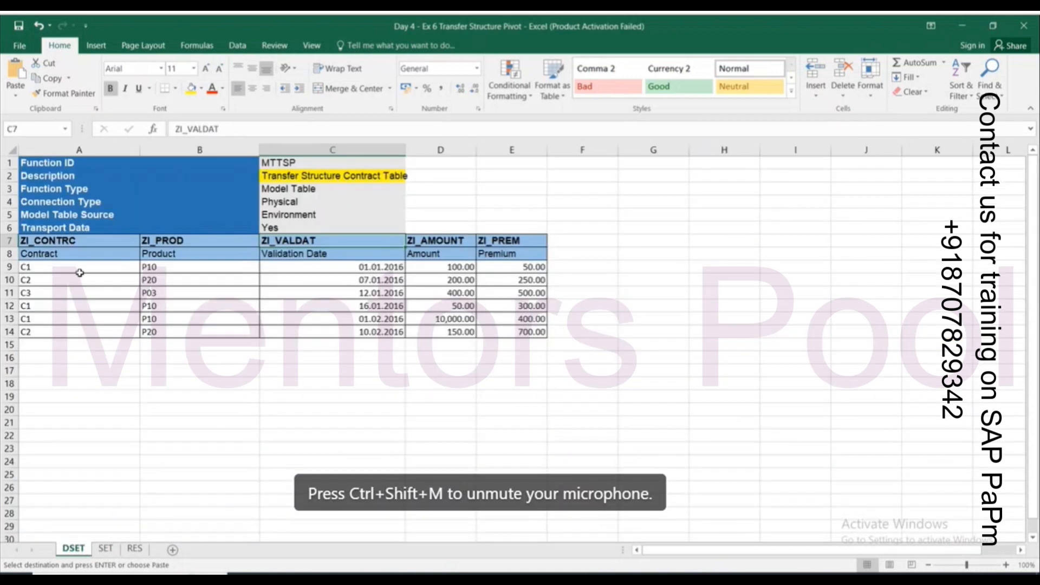
pyautogui.click(77, 269)
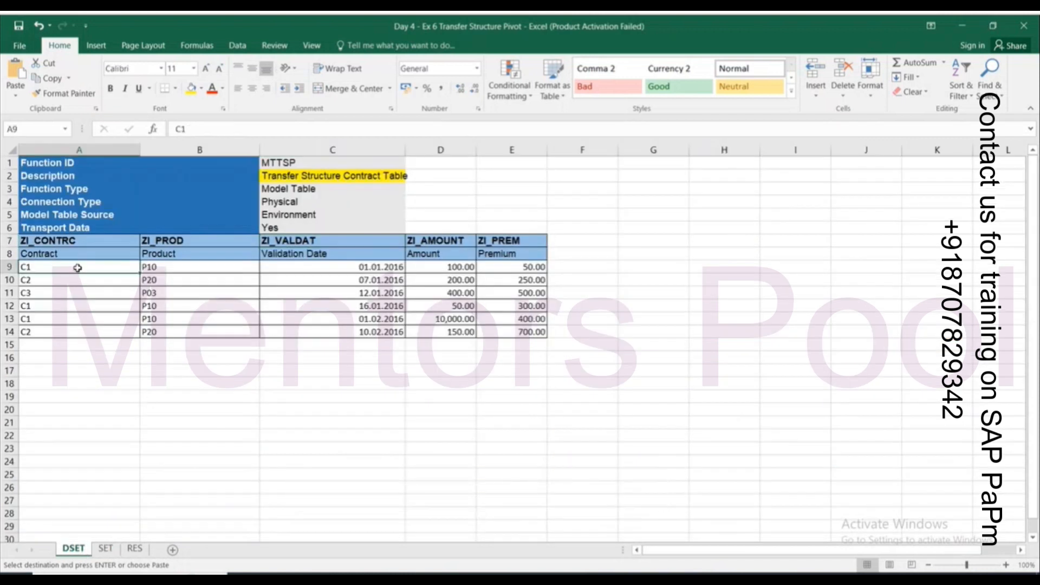
pyautogui.click(107, 547)
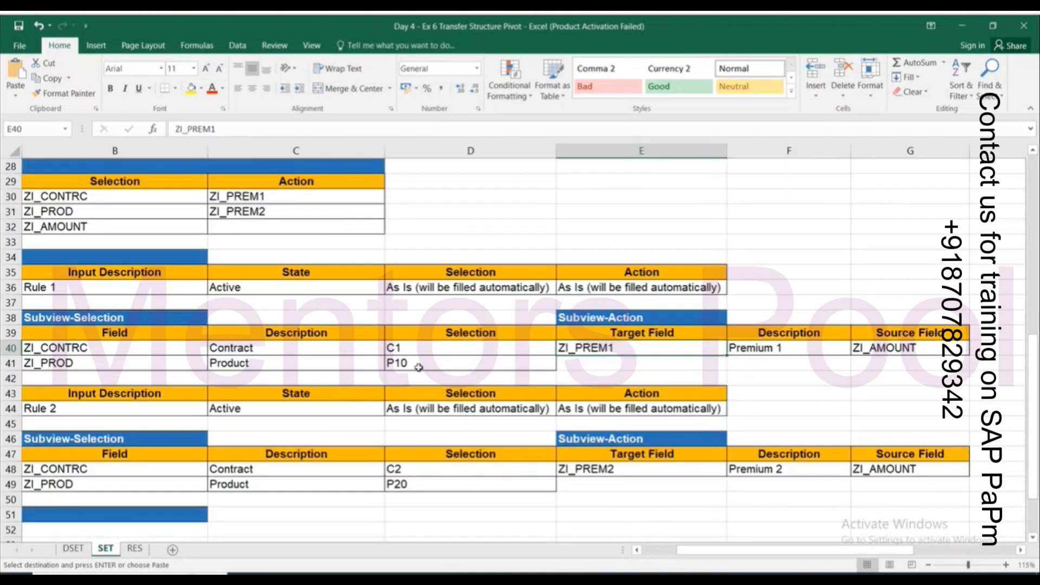
pyautogui.click(77, 548)
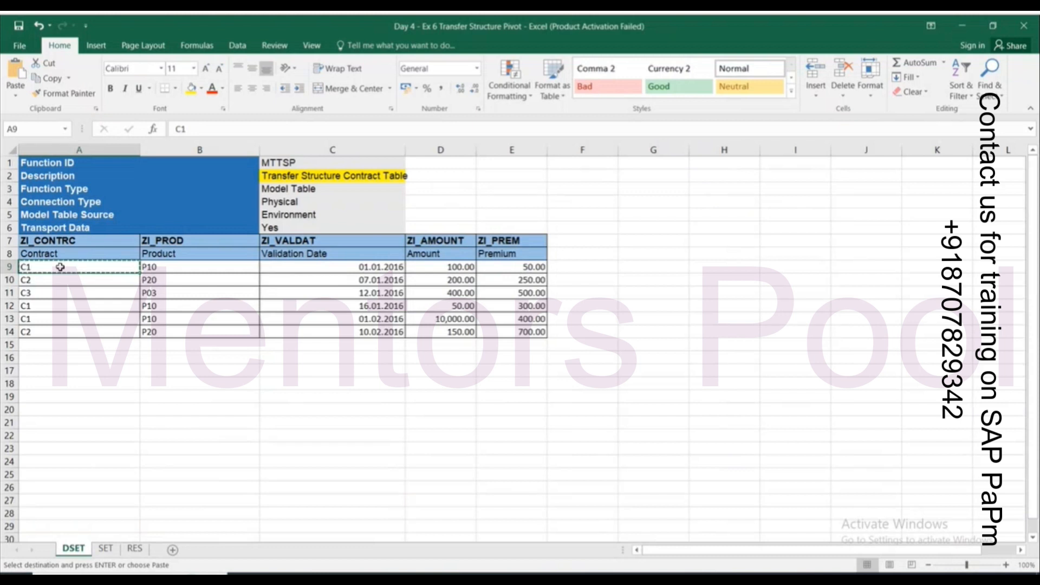
pyautogui.click(672, 272)
pyautogui.hotkey('ctrl', 'v')
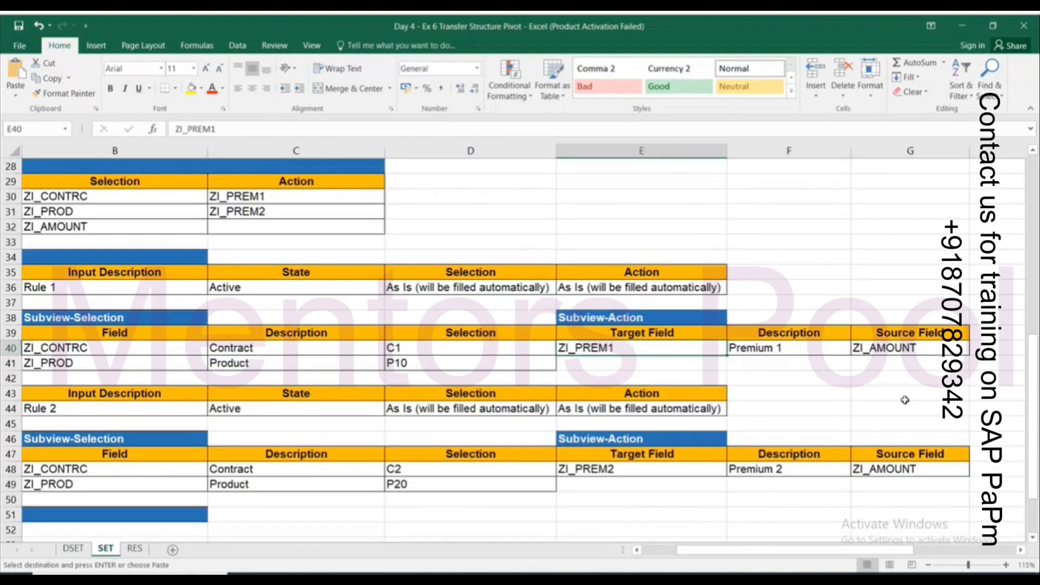
pyautogui.click(105, 548)
pyautogui.click(73, 548)
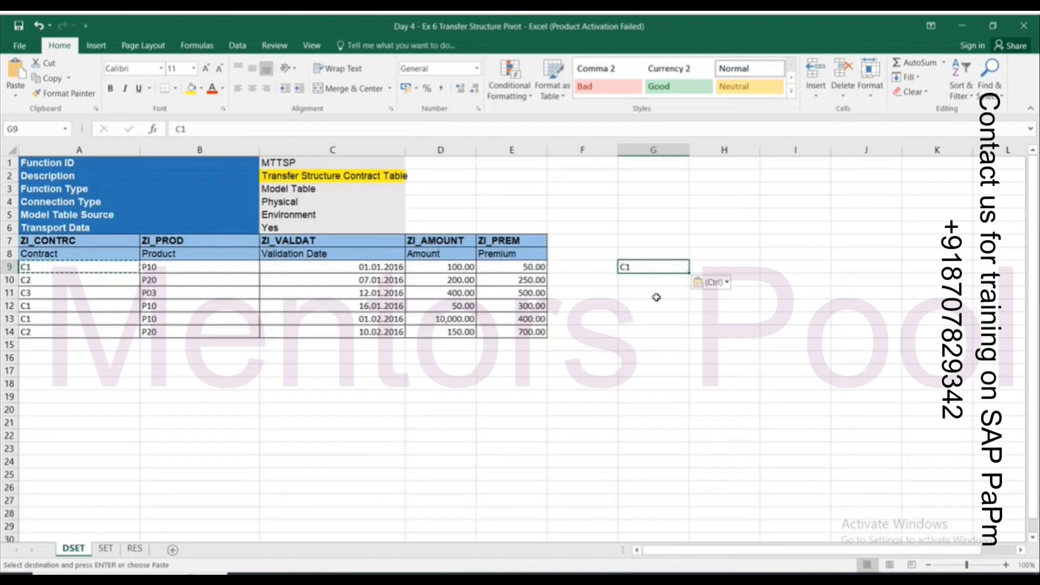
# Enter the headers "Premiunm1" in cell H8 and "Contract" in cell G8 above the copied contract
pyautogui.click(719, 254)
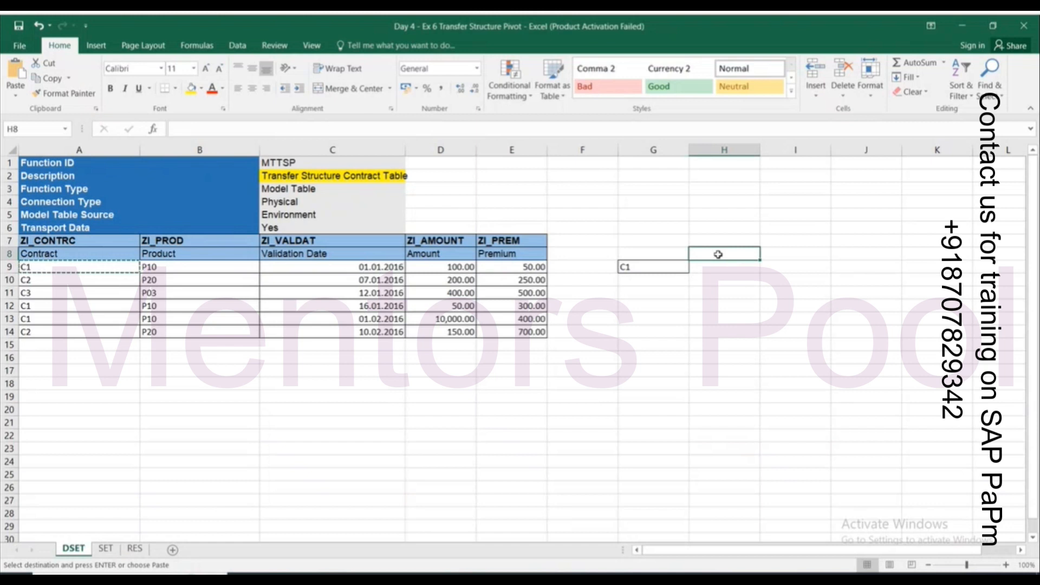
pyautogui.write('Premiunm')
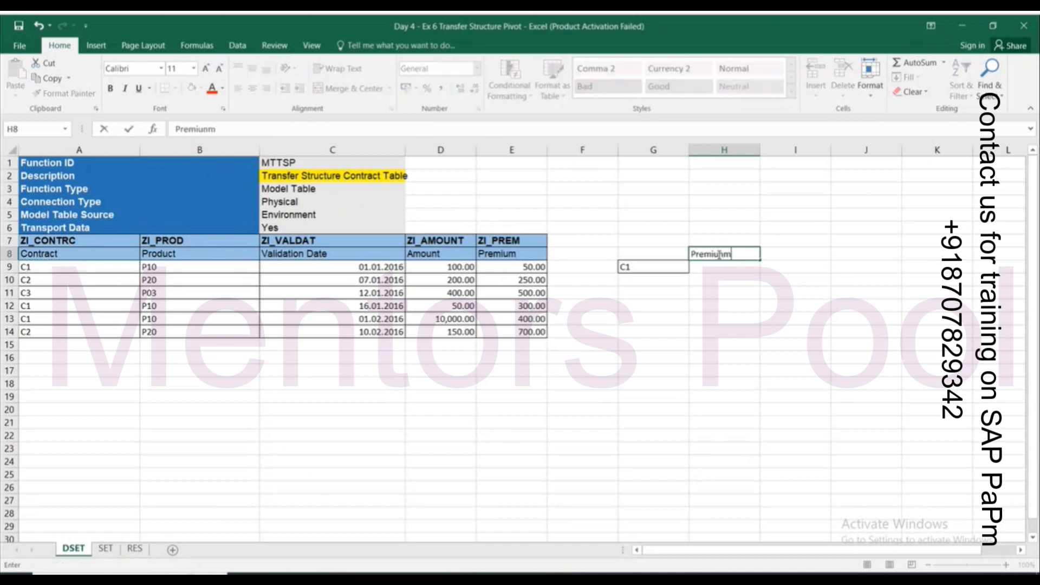
pyautogui.press('Return')
pyautogui.click(652, 255)
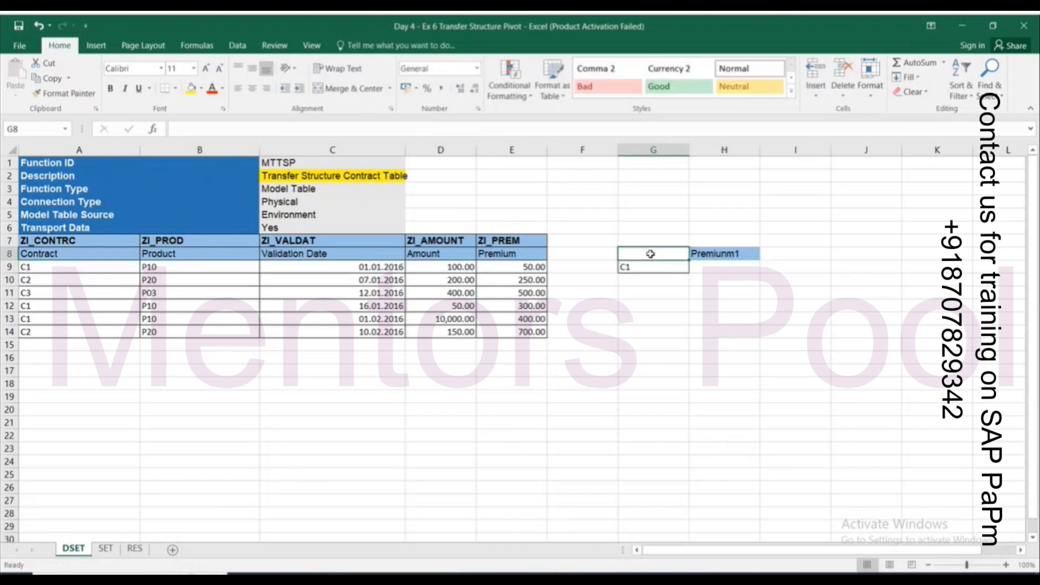
pyautogui.write('Contract')
pyautogui.press('Tab')
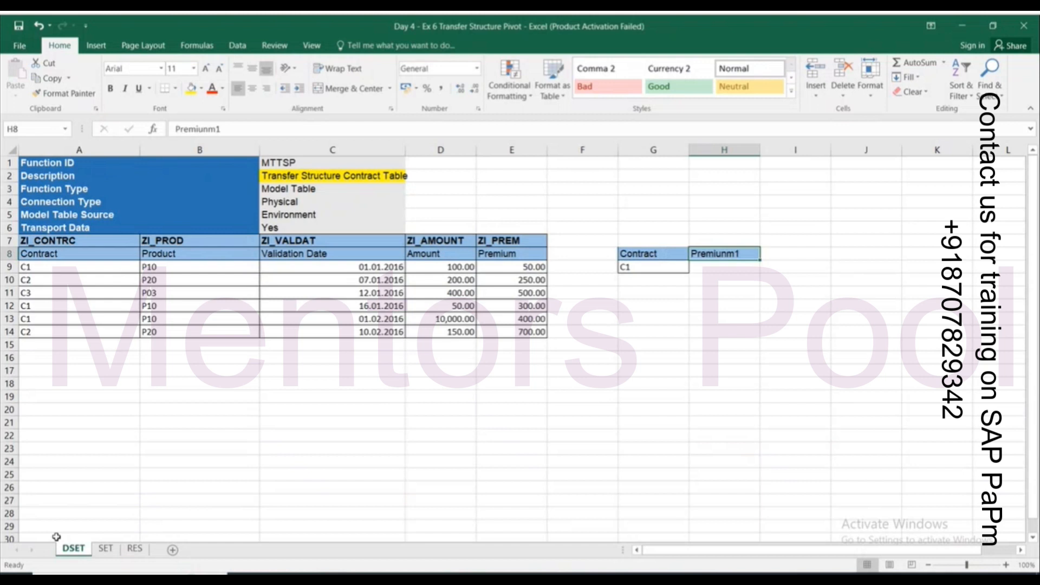
# Check the Rule 1 source field on the SET sheet and copy the first C1 amount from DSET cell D9 into H9
pyautogui.click(103, 549)
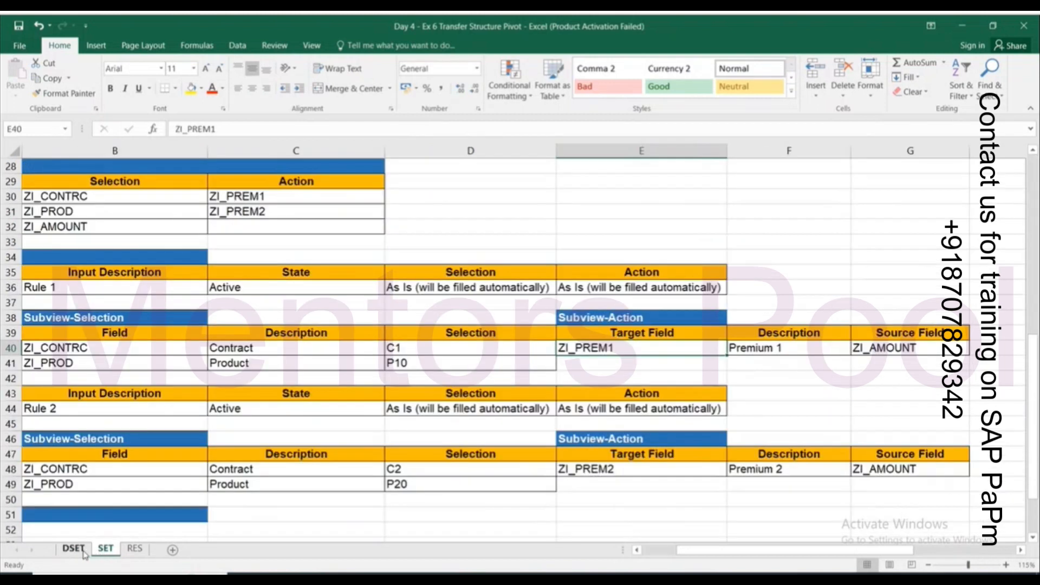
pyautogui.click(75, 549)
pyautogui.click(461, 267)
pyautogui.hotkey('ctrl', 'c')
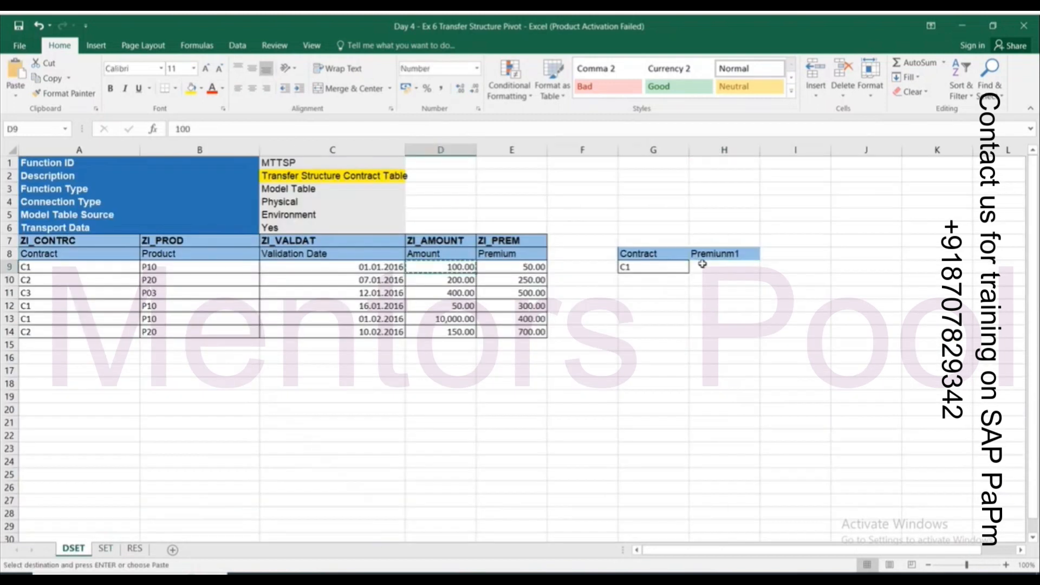
pyautogui.click(735, 269)
pyautogui.hotkey('ctrl', 'v')
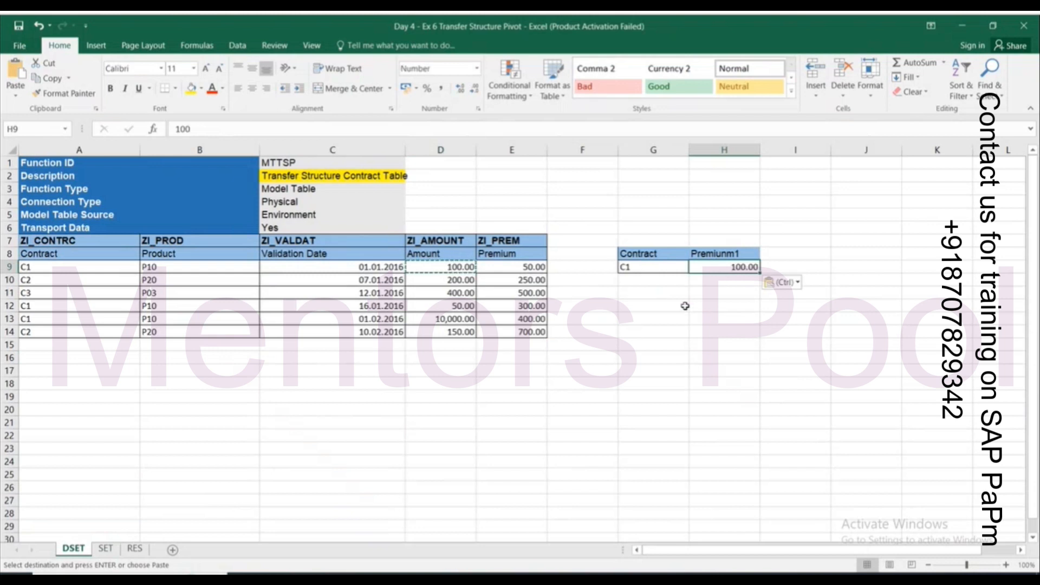
# Correct the spelling of the header in cell H8 to "Premium1"
pyautogui.doubleClick(727, 254)
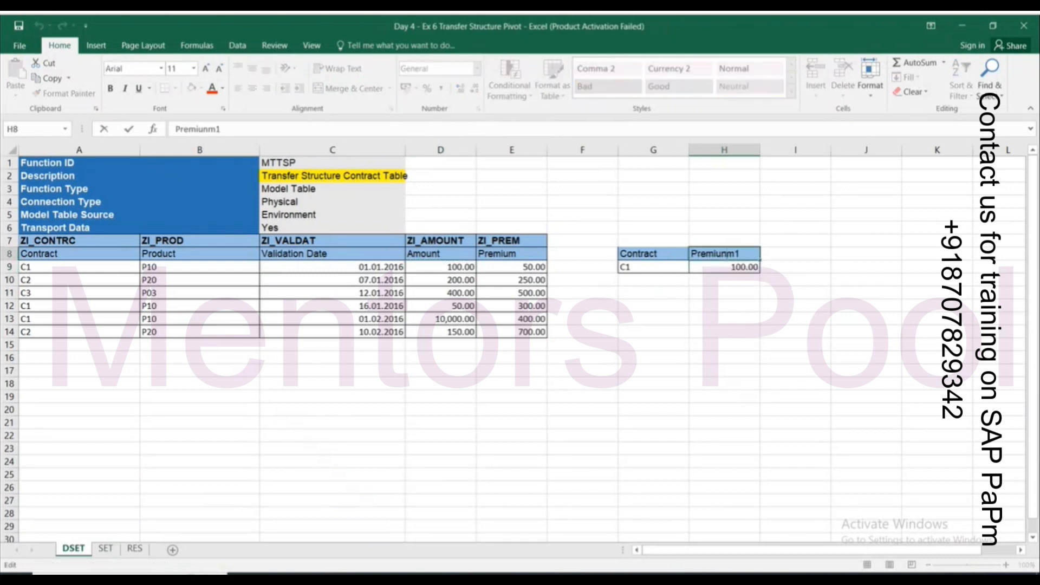
pyautogui.press('BackSpace')
pyautogui.press('Tab')
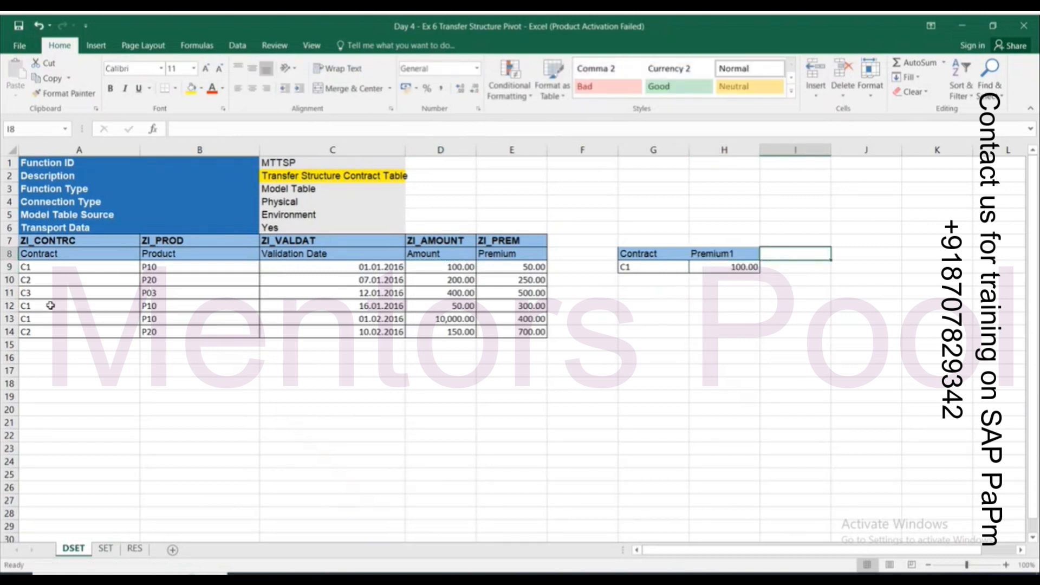
# Copy the amounts of the other two C1 rows from D12:D13 into H10:H11 under Premium1
pyautogui.moveTo(50, 306); pyautogui.dragTo(54, 319)
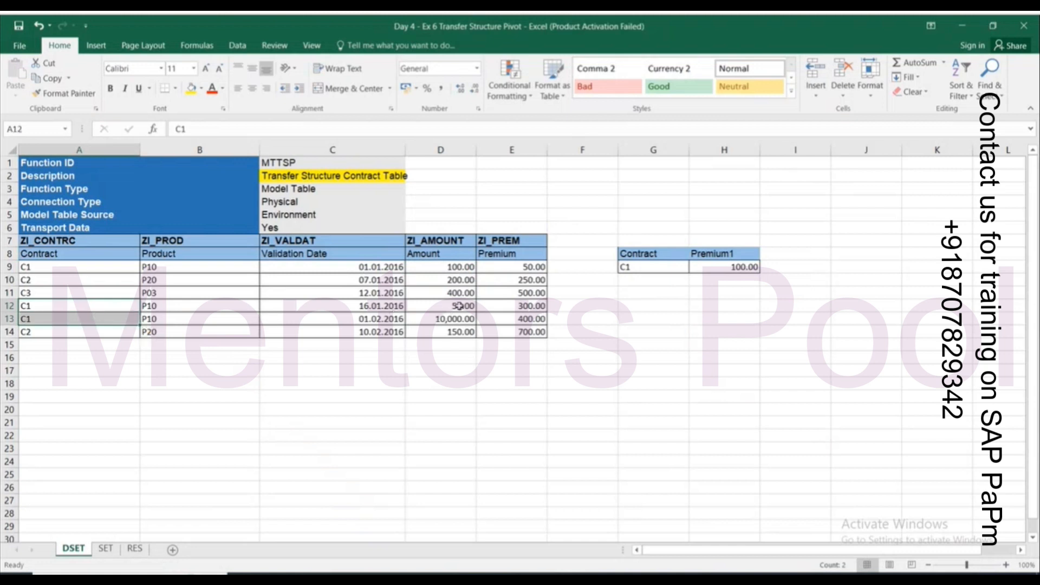
pyautogui.moveTo(460, 305); pyautogui.dragTo(458, 320)
pyautogui.hotkey('ctrl', 'c')
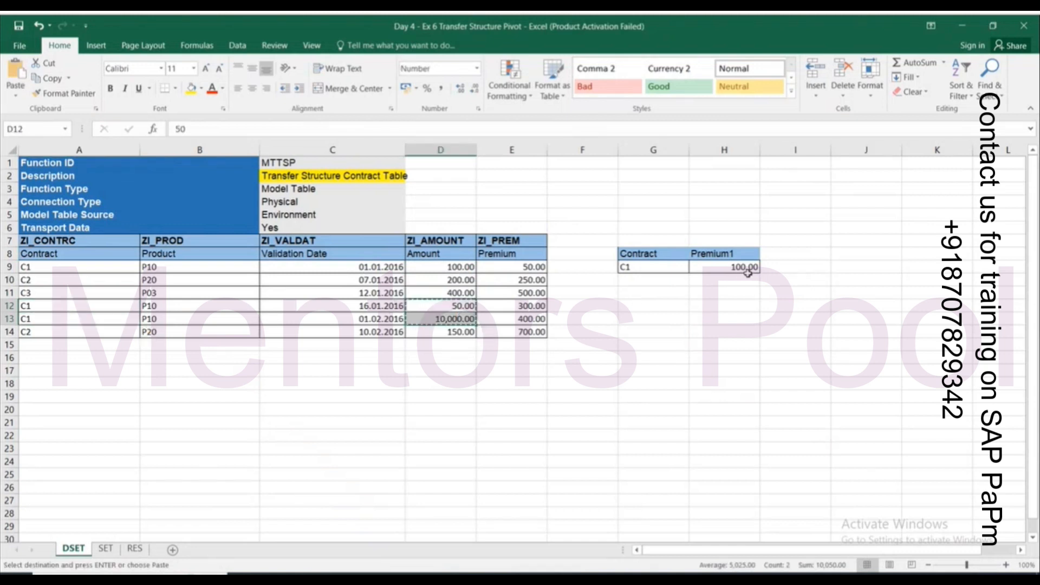
pyautogui.click(743, 280)
pyautogui.hotkey('ctrl', 'v')
# Fill contract C1 down from G9 through G11 beside the copied amounts
pyautogui.moveTo(664, 270); pyautogui.dragTo(669, 292)
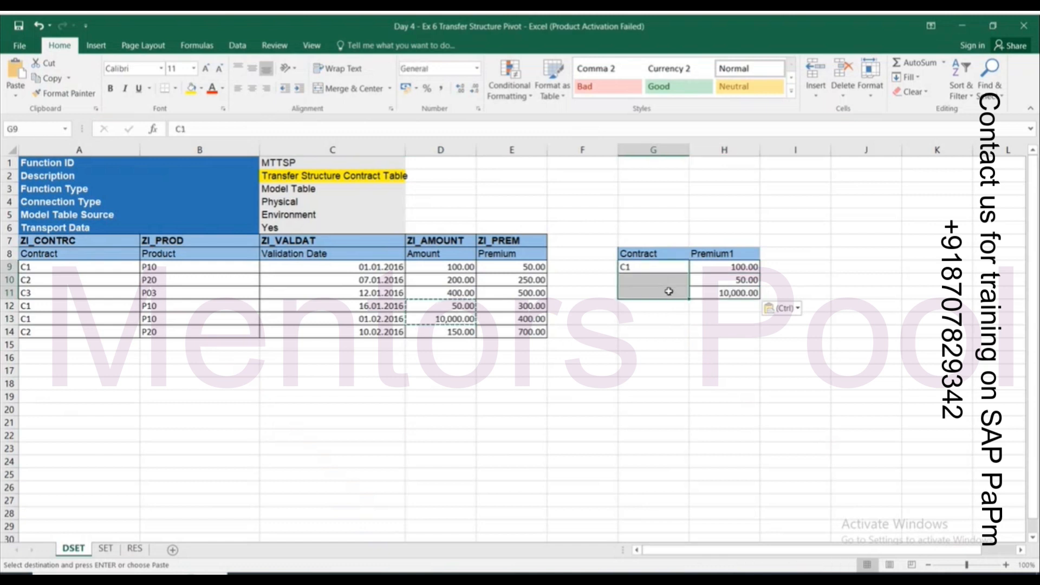
pyautogui.hotkey('ctrl', 'd')
pyautogui.click(726, 345)
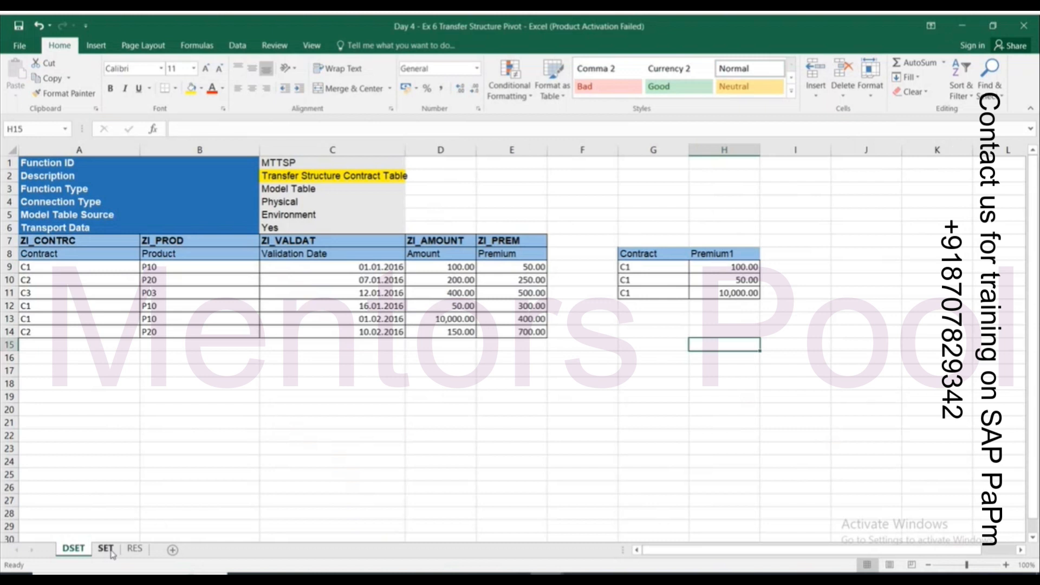
# Review both rules on the SET sheet and examine the C1 contract rows of the expected result on the RES sheet
pyautogui.click(106, 548)
pyautogui.scroll(-2, 281, 406)
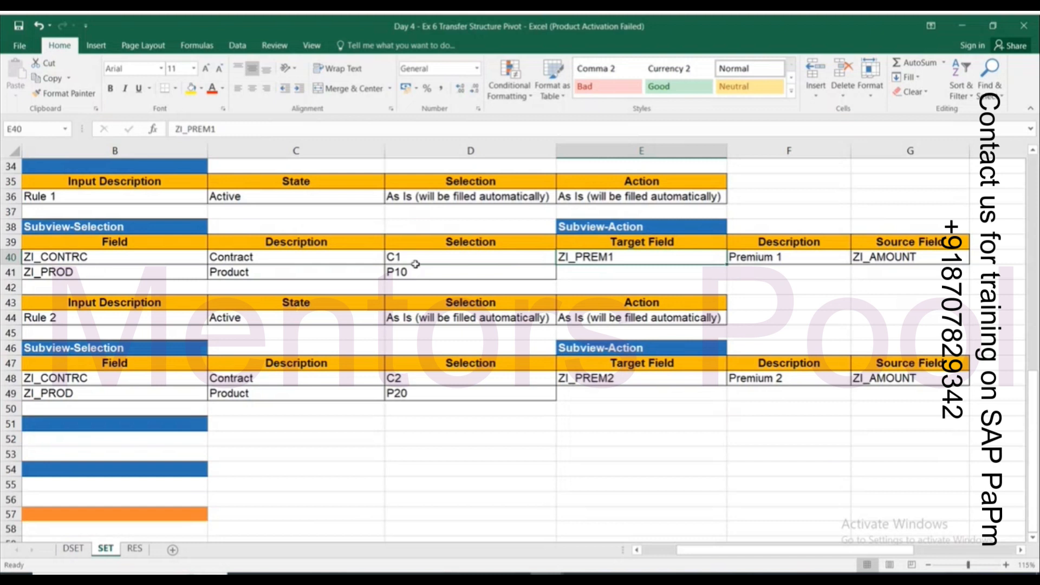
pyautogui.hotkey('alt', 'Tab')
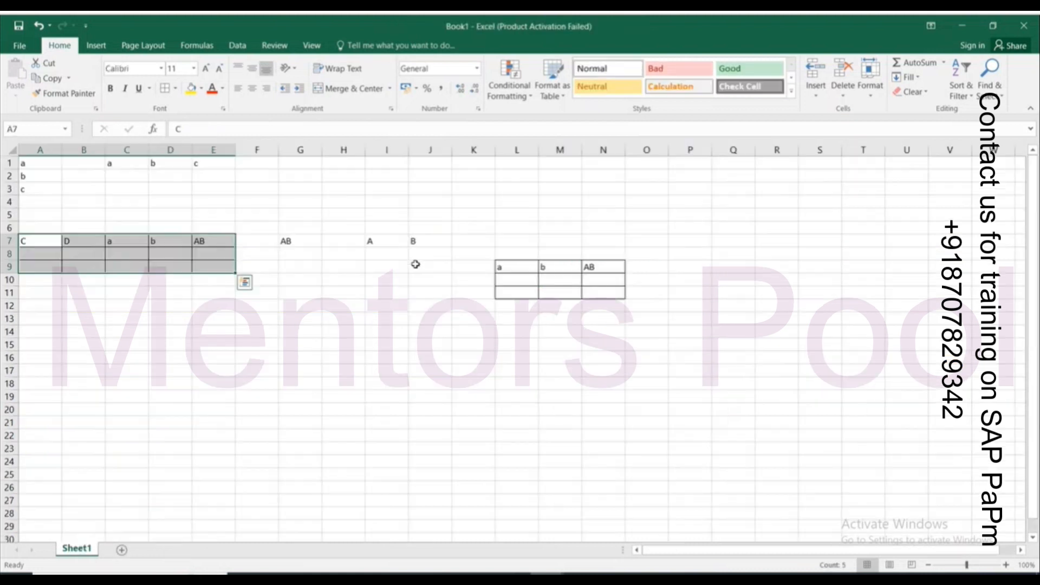
pyautogui.hotkey('alt', 'Tab')
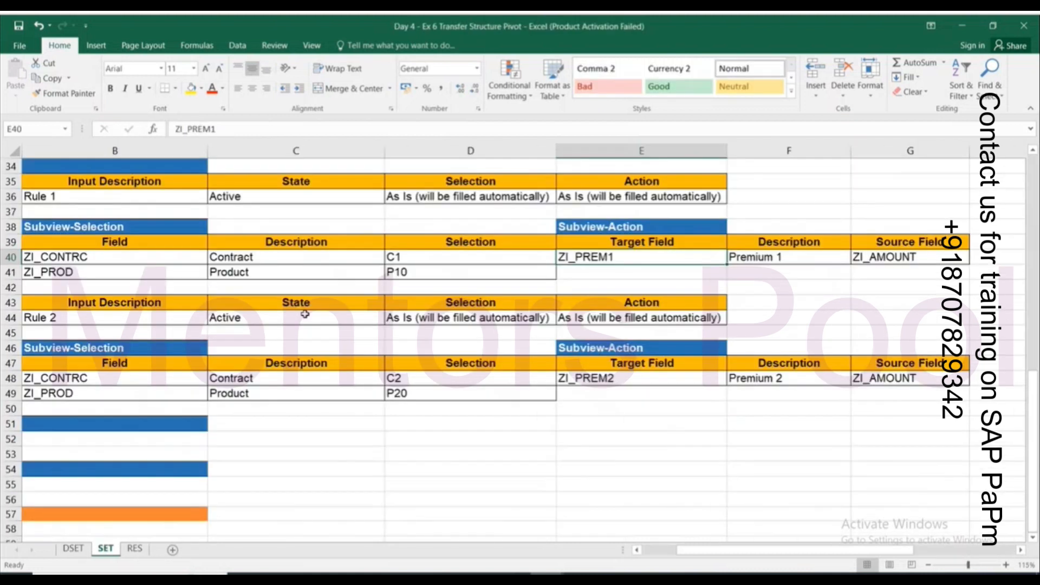
pyautogui.click(134, 549)
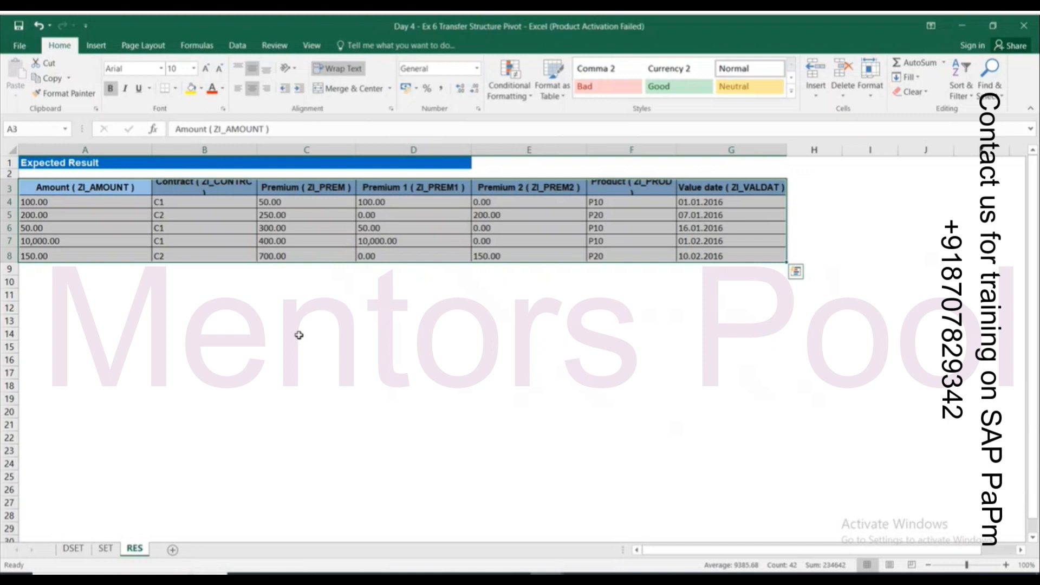
pyautogui.click(299, 335)
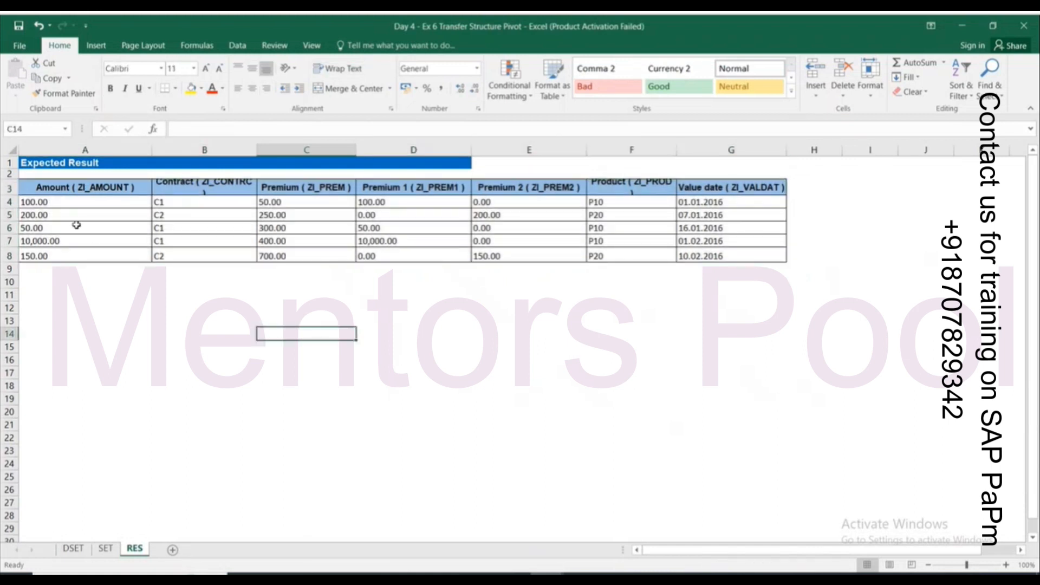
pyautogui.click(182, 202)
pyautogui.keyDown('ctrl'); pyautogui.click(175, 239); pyautogui.keyUp('ctrl')
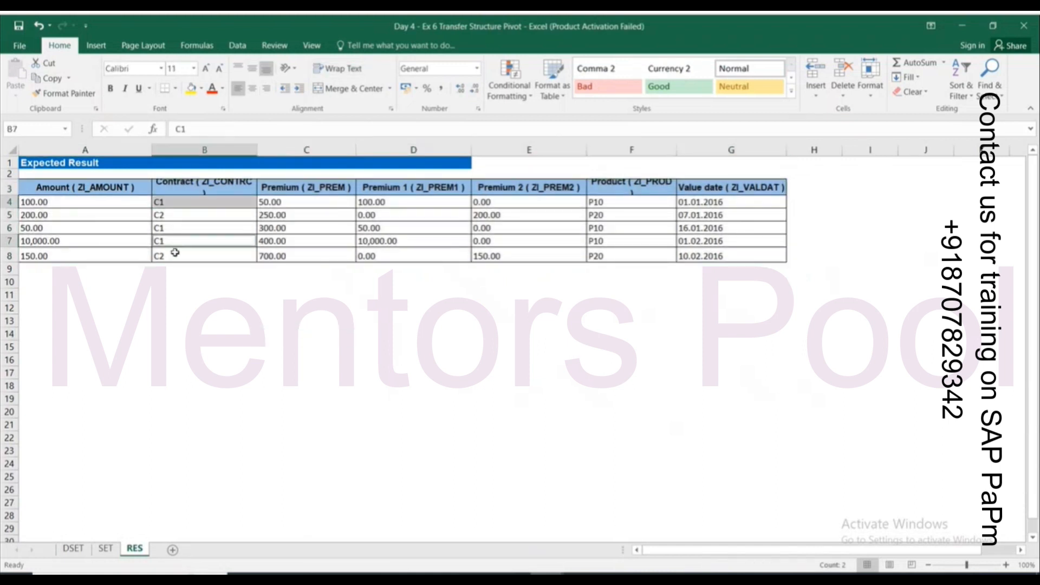
# Examine the three C1 contract rows and their Premium 1 amounts in D4, D6 and D7 of the expected result
pyautogui.keyDown('ctrl'); pyautogui.click(174, 229); pyautogui.keyUp('ctrl')
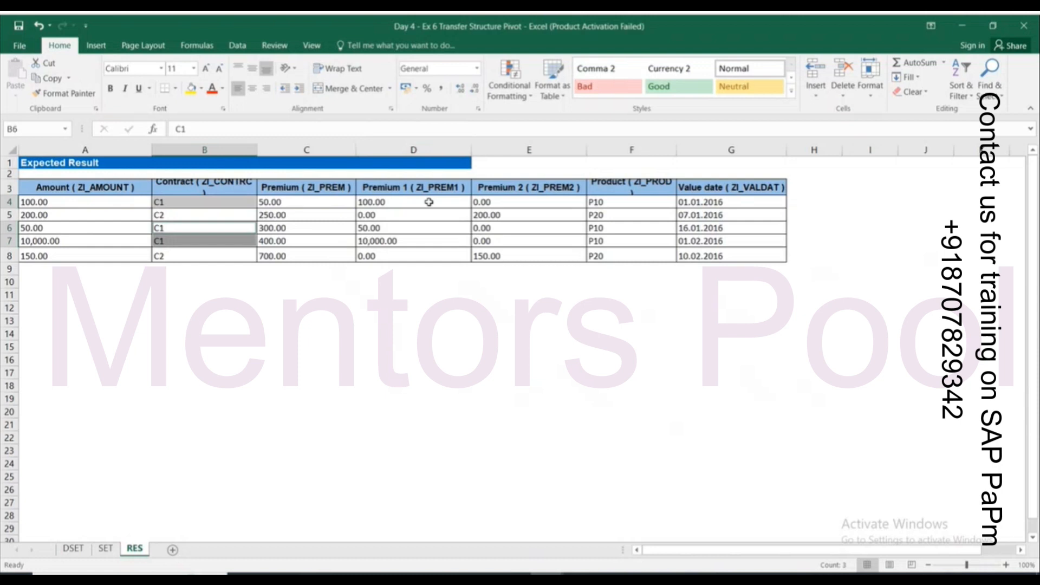
pyautogui.click(383, 201)
pyautogui.press('Down')
pyautogui.press('Down')
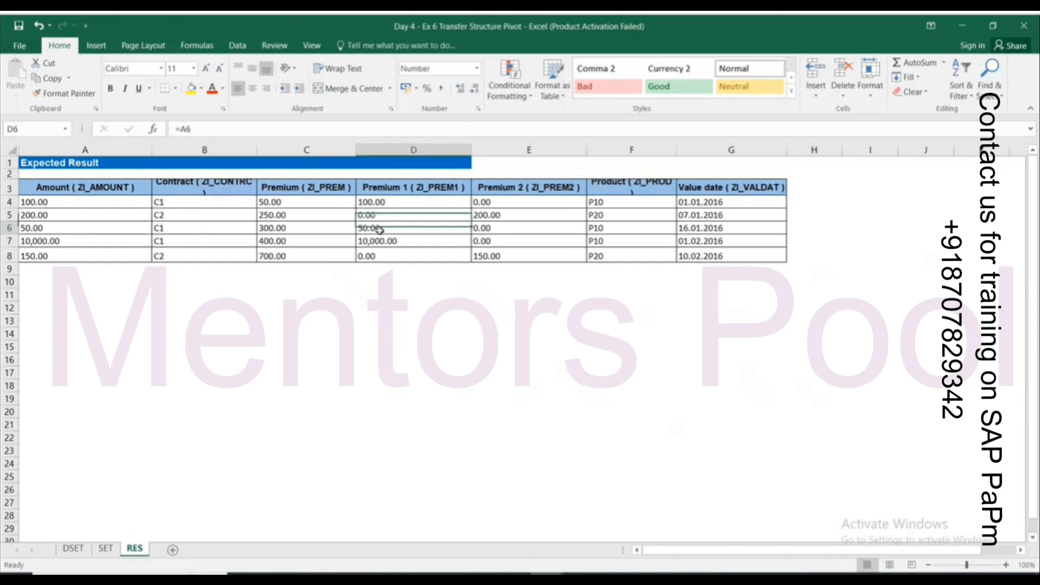
pyautogui.click(390, 243)
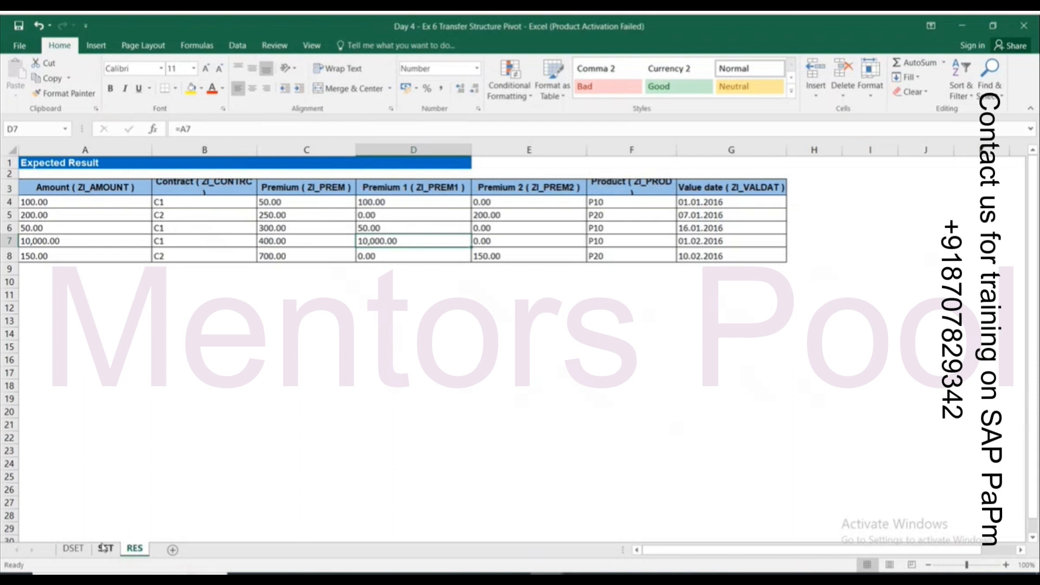
# Open the Day 4 - Ex 7 Transfer structure - Unpivot workbook from the Exercises folder and review the signature and rules on its SET sheet
pyautogui.hotkey('alt', 'Tab')
pyautogui.hotkey('alt', 'Tab')
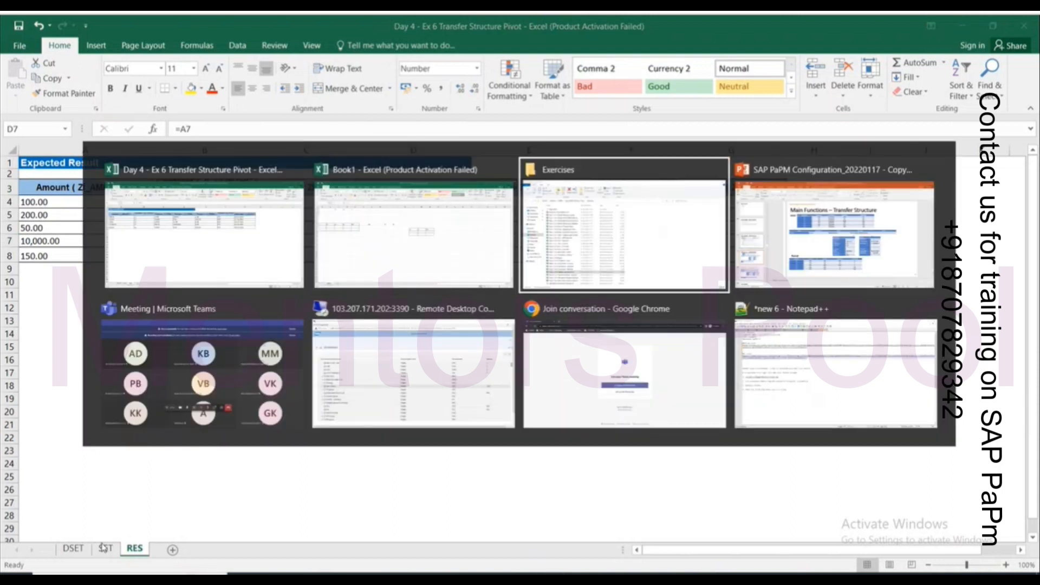
pyautogui.doubleClick(206, 503)
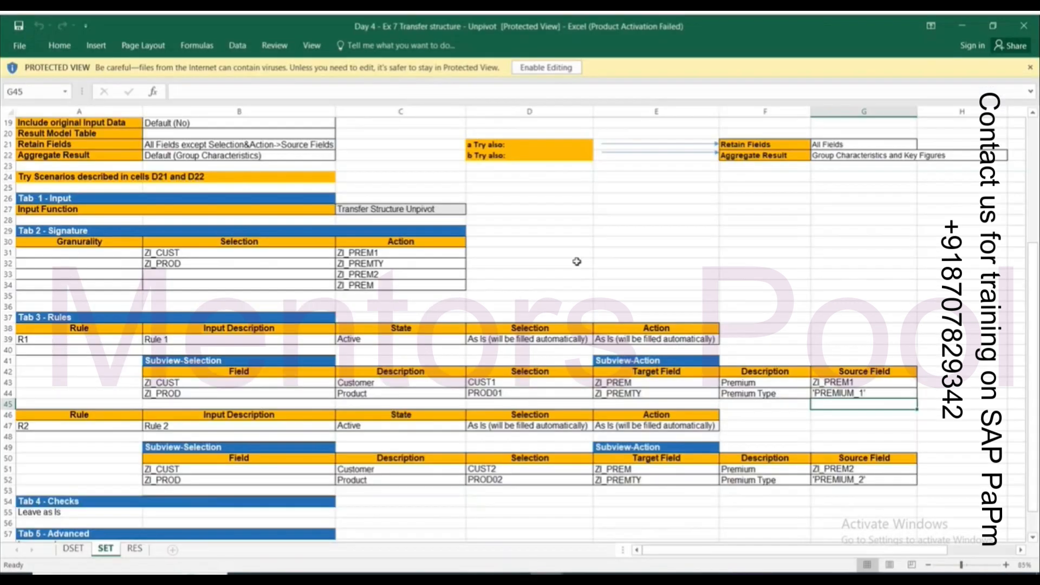
pyautogui.click(577, 261)
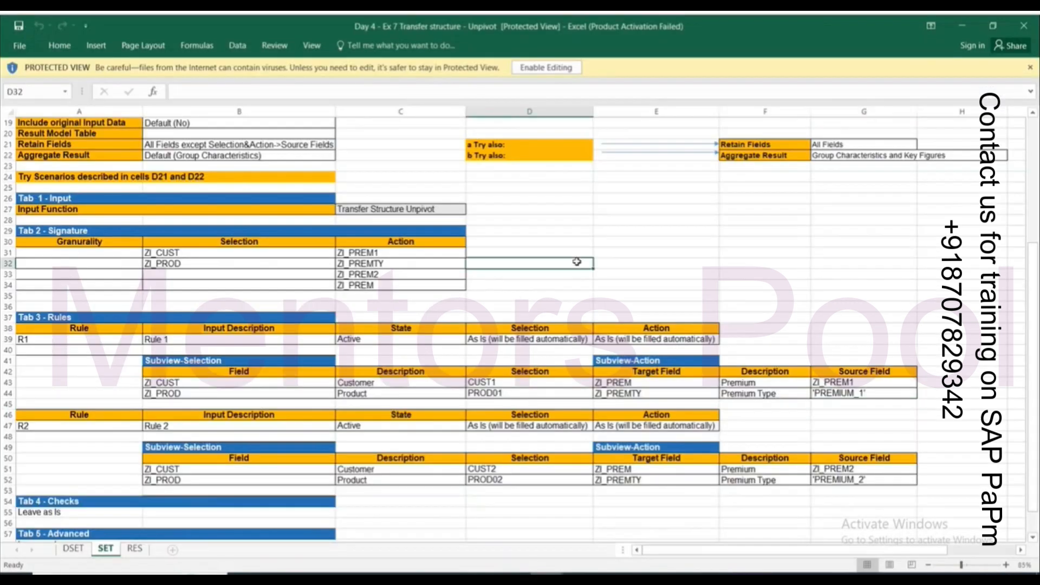
pyautogui.scroll(-4, 576, 261)
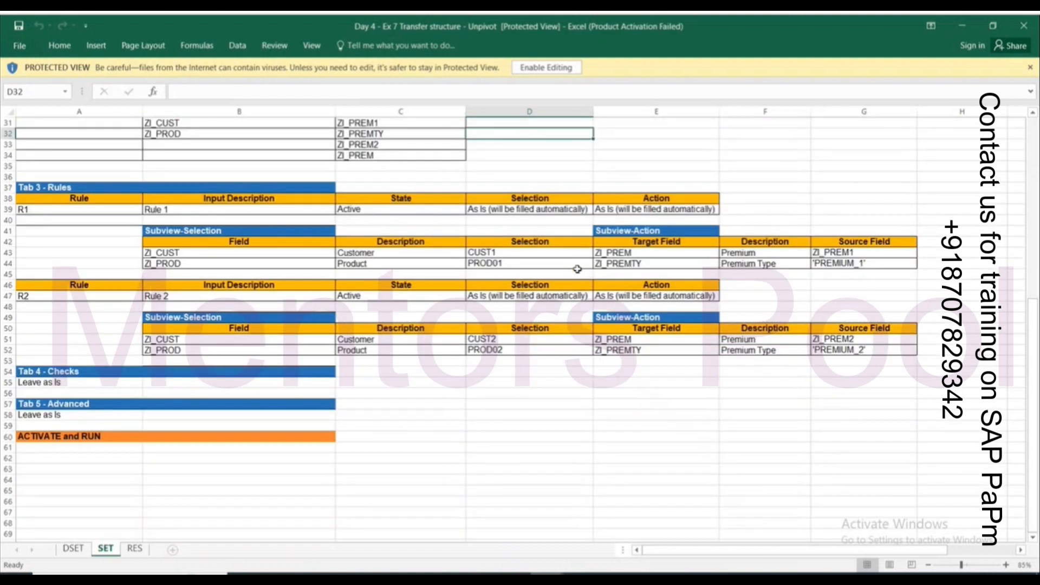
pyautogui.scroll(3, 577, 270)
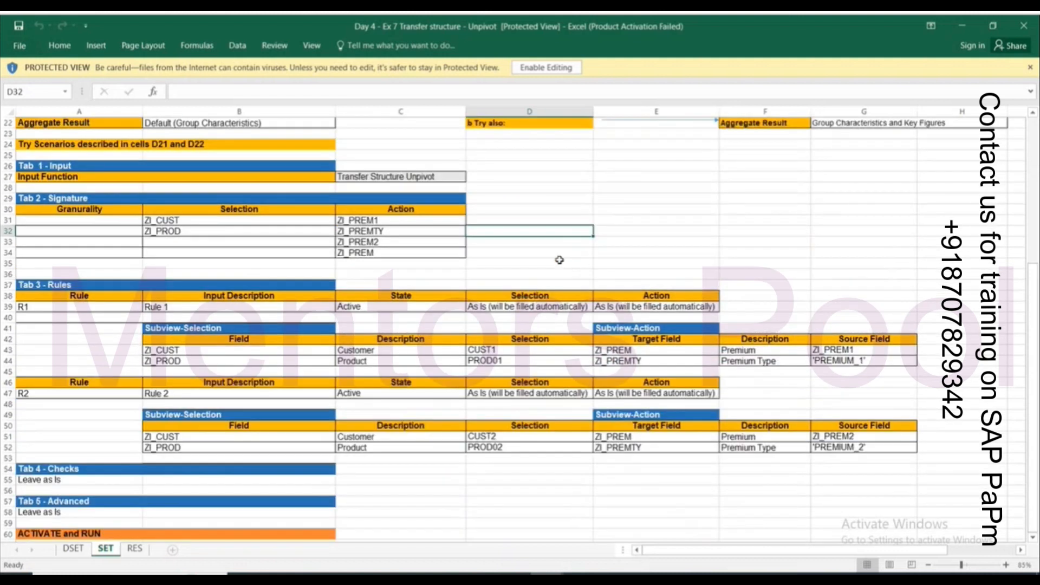
pyautogui.scroll(1, 559, 260)
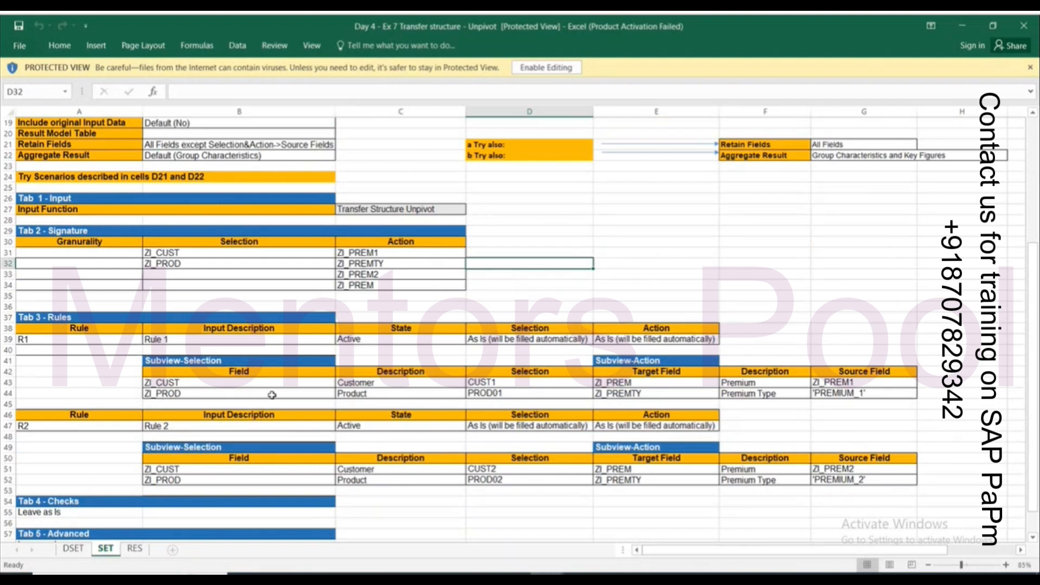
pyautogui.click(253, 383)
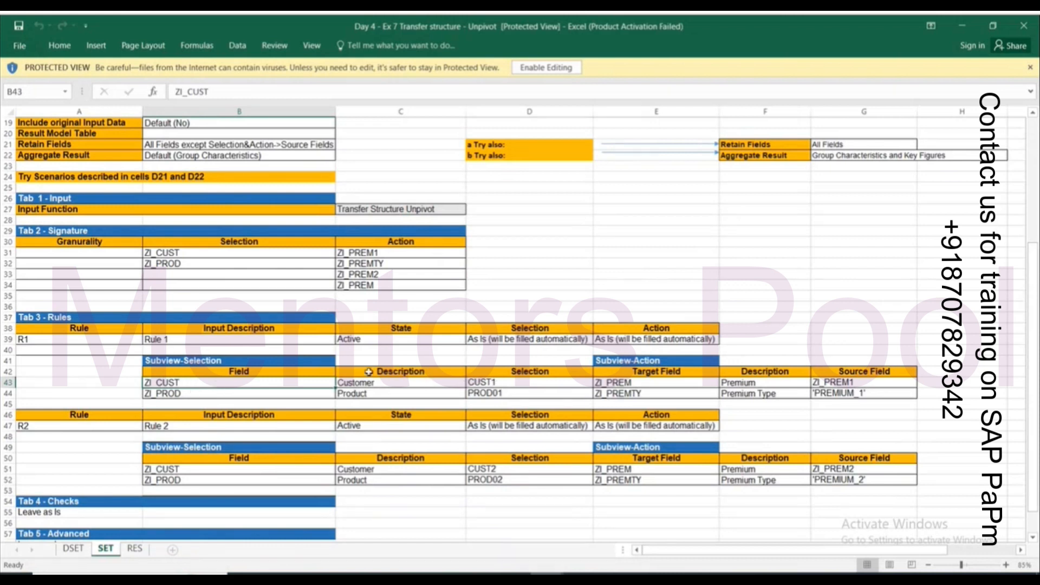
# Examine the Unpivot input data on the DSET sheet against the Pivot exercise's expected result and return to the Unpivot SET sheet
pyautogui.click(73, 548)
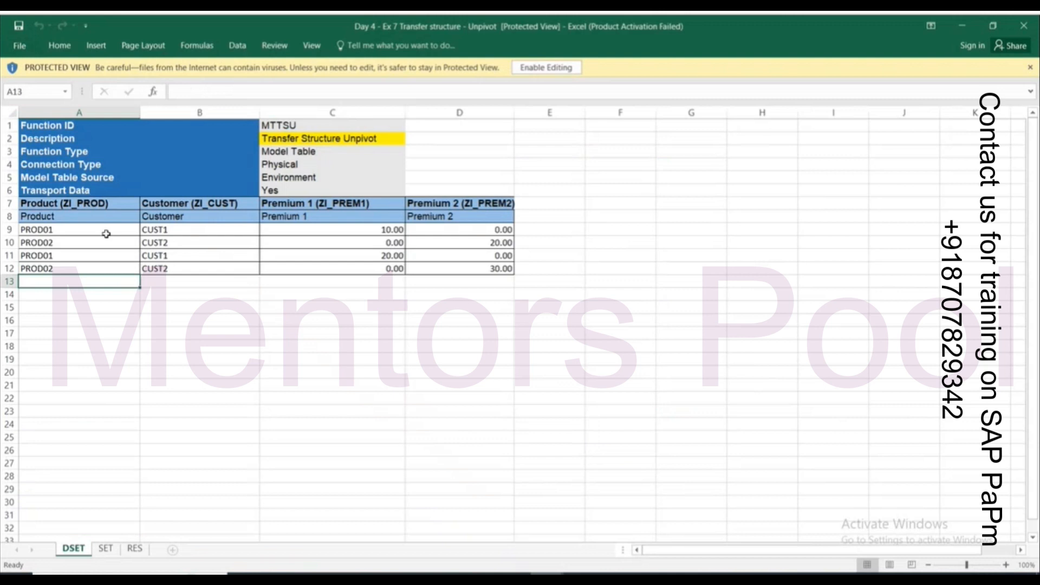
pyautogui.hotkey('alt', 'Tab')
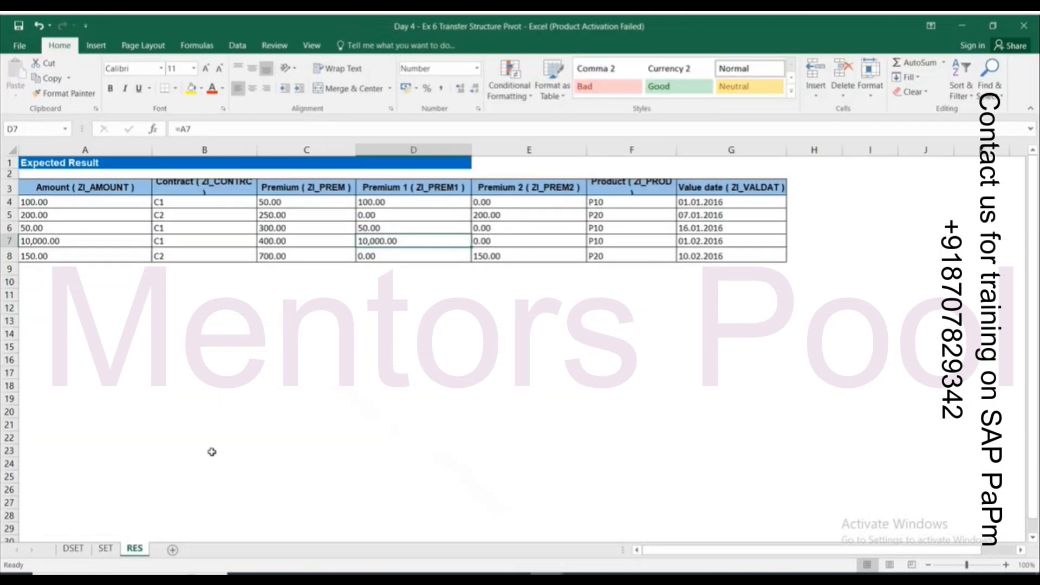
pyautogui.hotkey('alt', 'Tab')
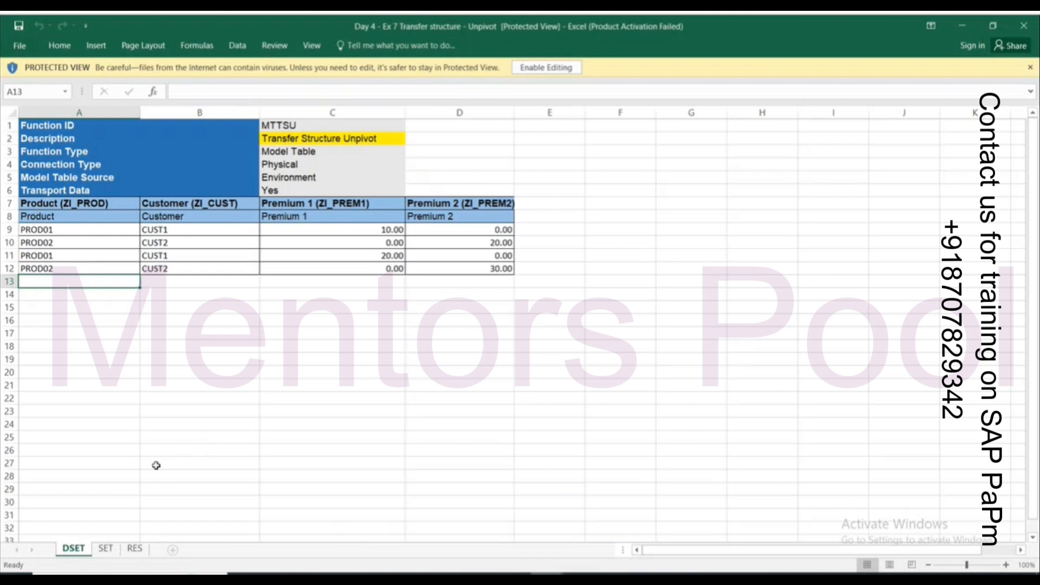
pyautogui.click(103, 556)
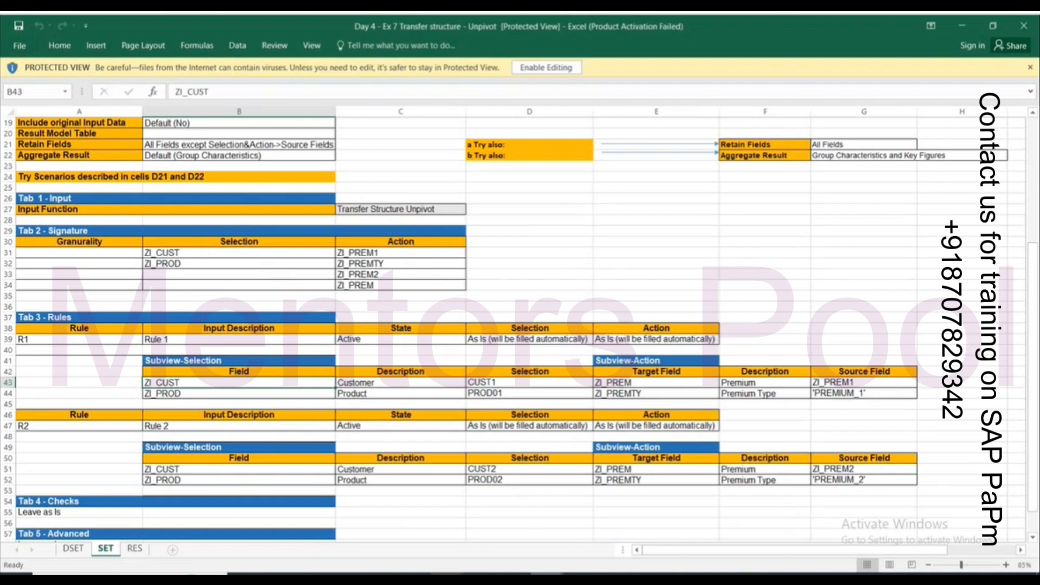
# Switch back to the Ex 6 Transfer Structure Pivot workbook and check Rule 1's product selection P10 on the SET sheet
pyautogui.moveTo(473, 550)
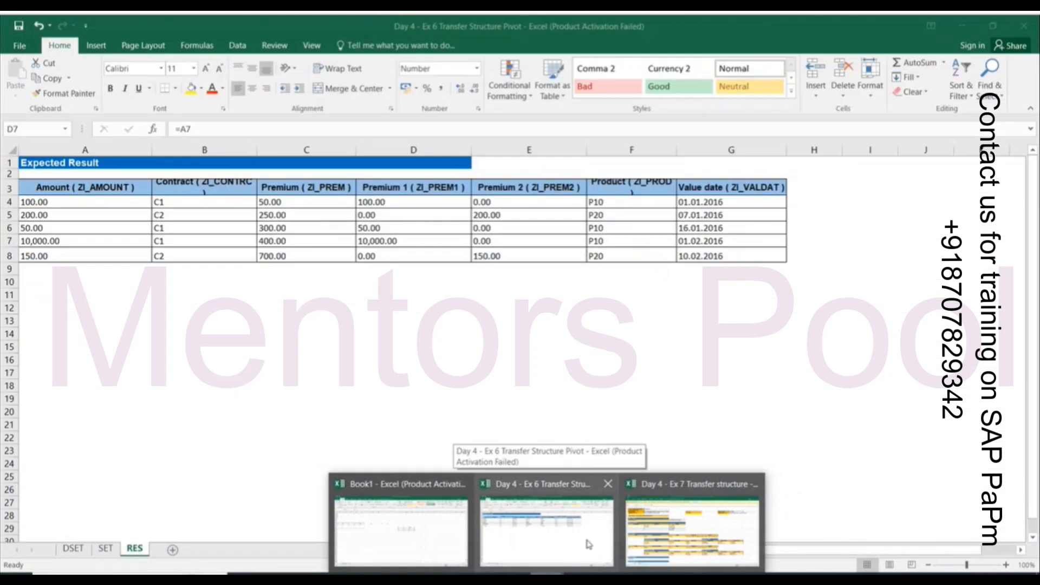
pyautogui.click(547, 533)
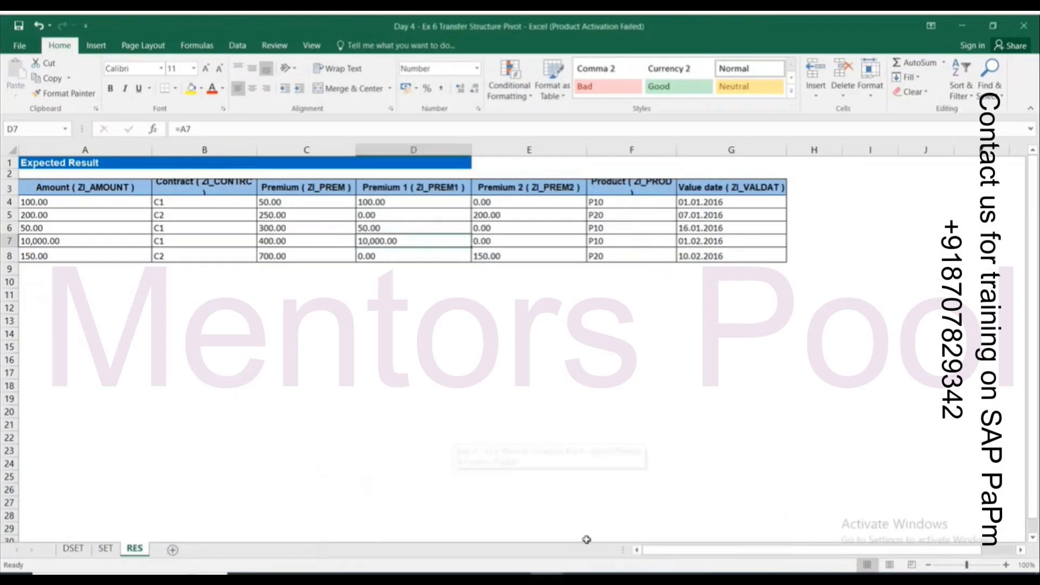
pyautogui.click(74, 548)
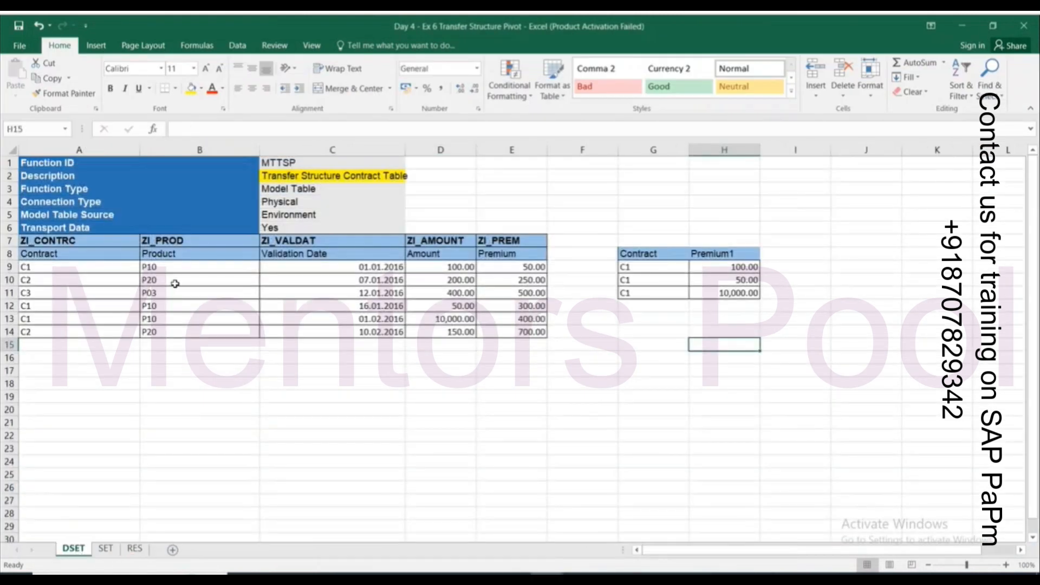
pyautogui.click(106, 549)
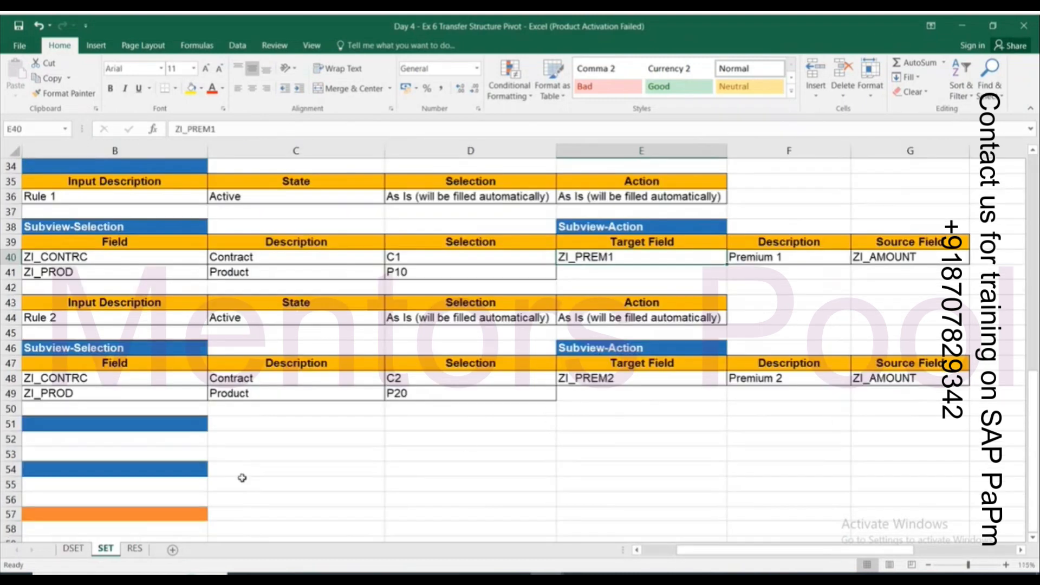
pyautogui.scroll(-1, 242, 478)
pyautogui.click(413, 226)
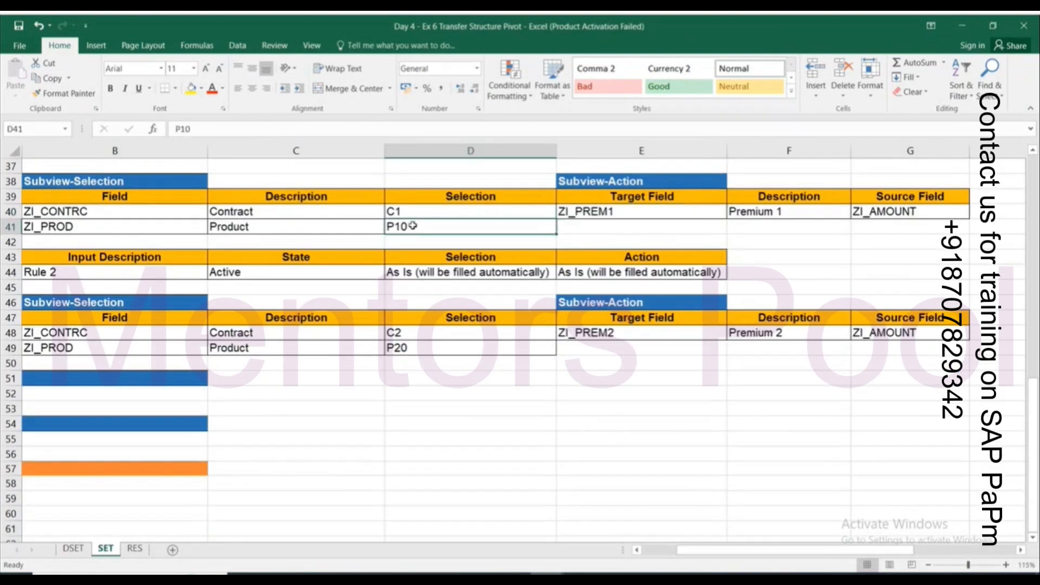
# Compare the P10 rows on the DSET sheet with the expected result on RES and Rule 1's target field on SET
pyautogui.click(74, 548)
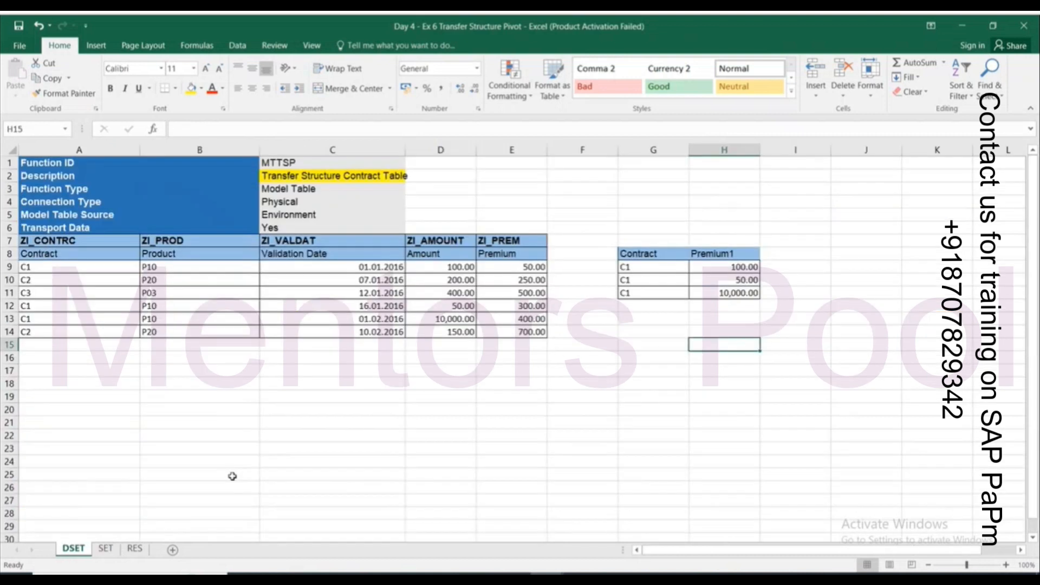
pyautogui.click(154, 309)
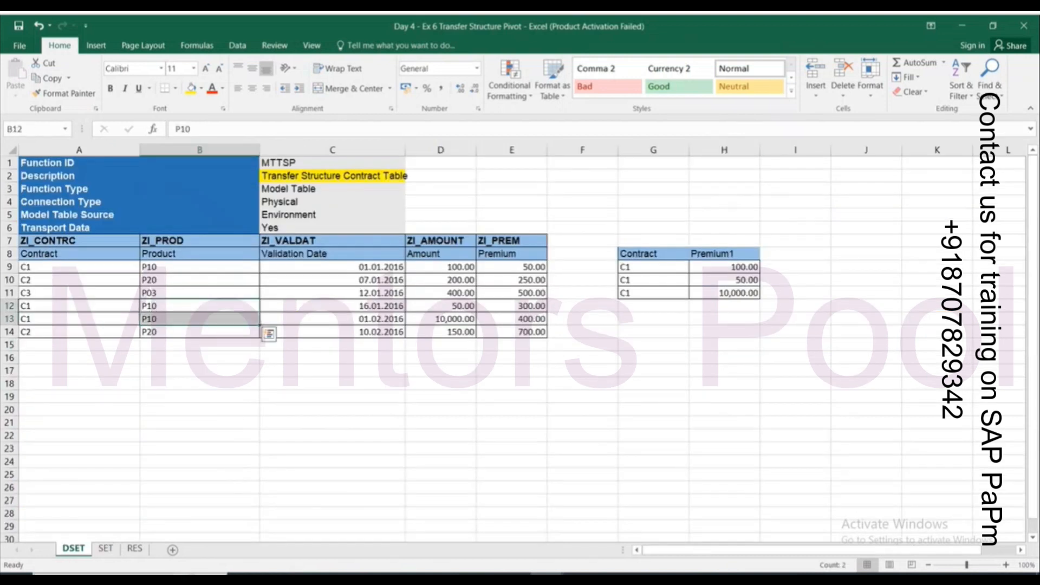
pyautogui.click(134, 548)
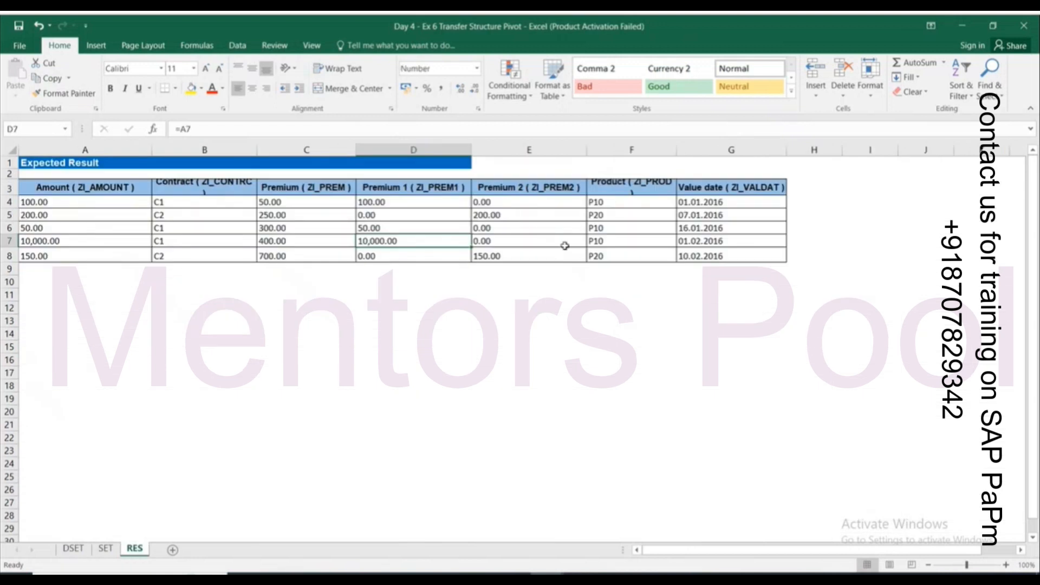
pyautogui.click(80, 548)
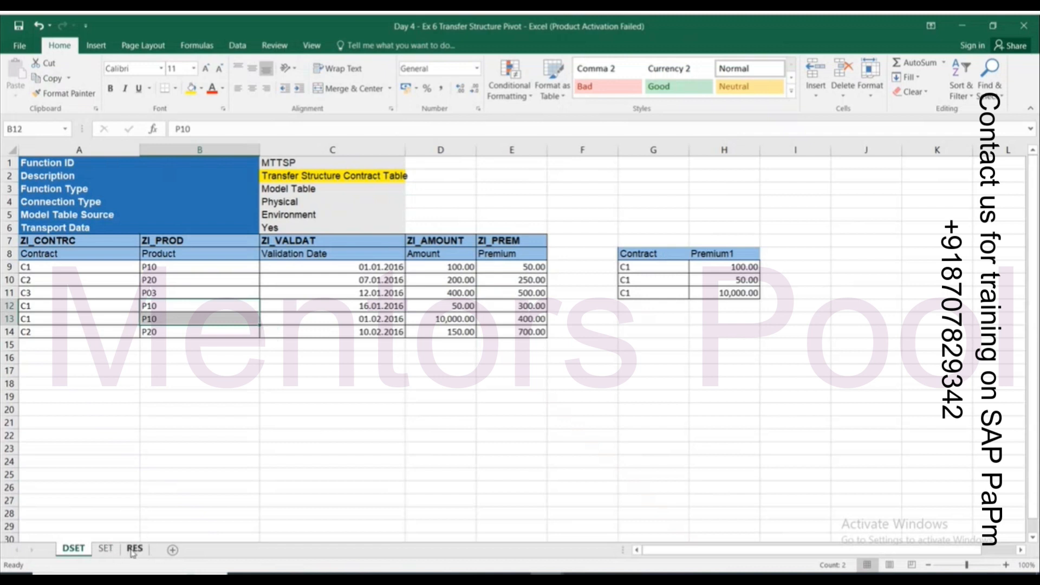
pyautogui.click(134, 548)
pyautogui.click(105, 549)
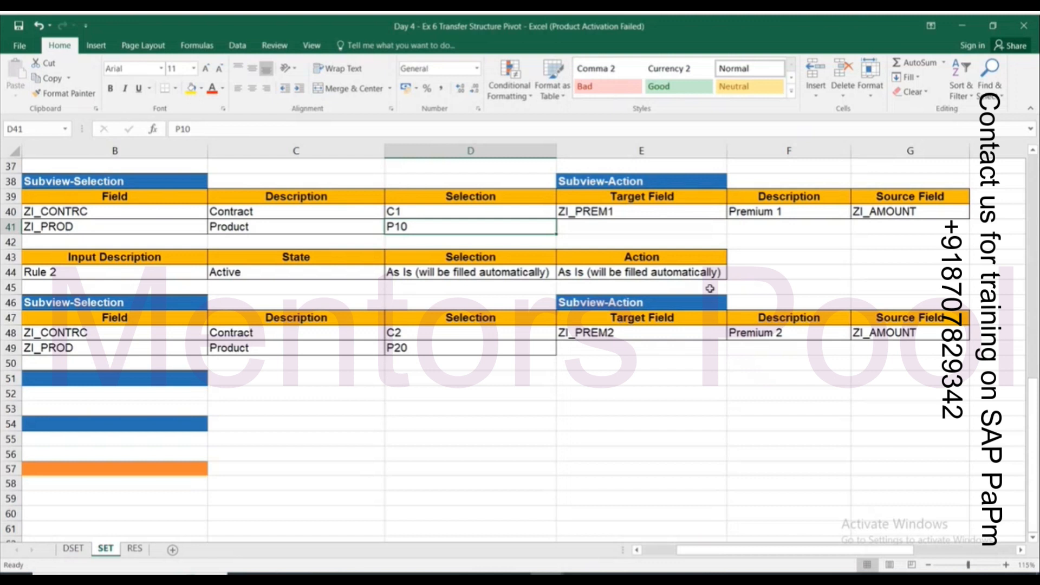
pyautogui.click(633, 227)
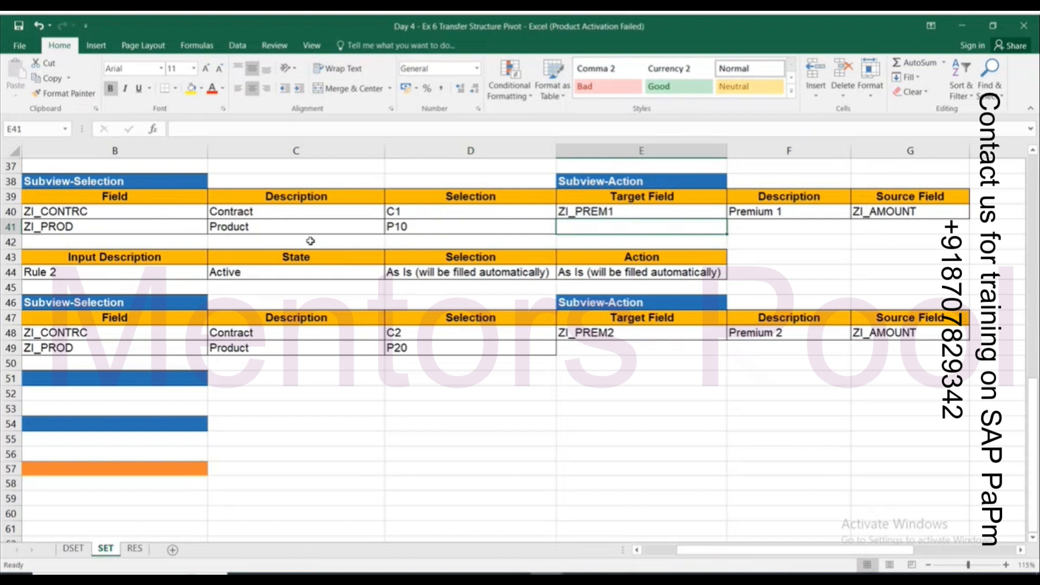
# Highlight the contract and product cells of the three C1/P10 rows (A9:B9 and A12:B13) on the DSET sheet in yellow
pyautogui.click(75, 549)
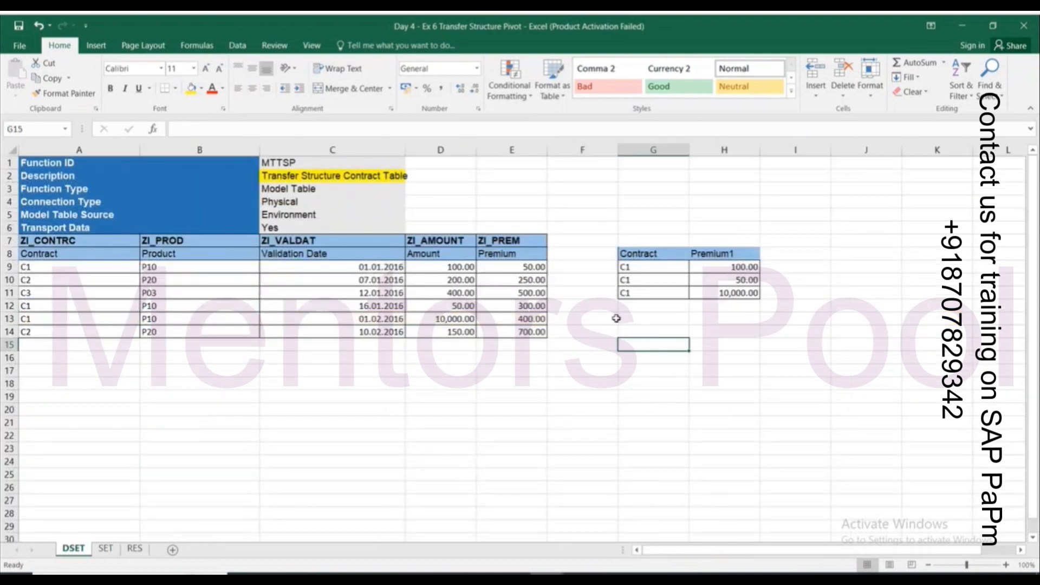
pyautogui.click(66, 268)
pyautogui.moveTo(67, 268); pyautogui.dragTo(147, 267)
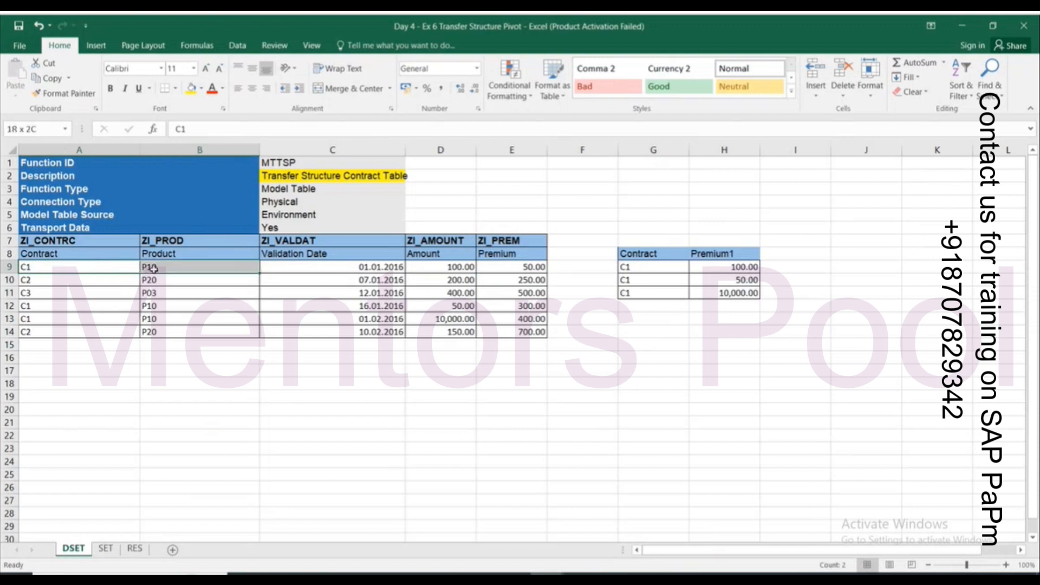
pyautogui.click(195, 91)
pyautogui.moveTo(55, 304); pyautogui.dragTo(147, 320)
pyautogui.click(195, 91)
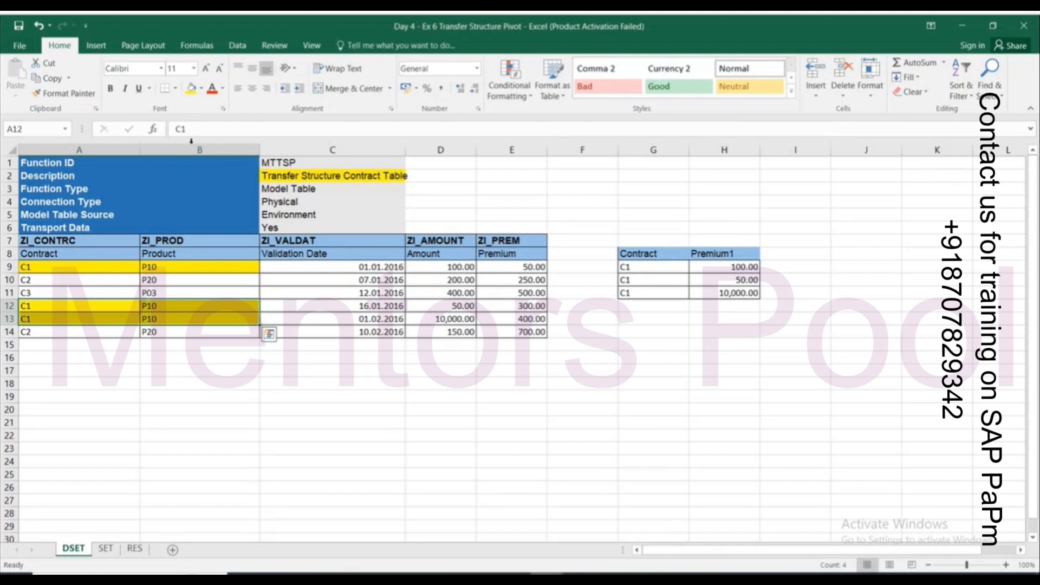
# Review Rule 1's selection and ZI_PREM1 target field, plus Rule 2's selection of C2 and P20, on the SET sheet
pyautogui.click(106, 549)
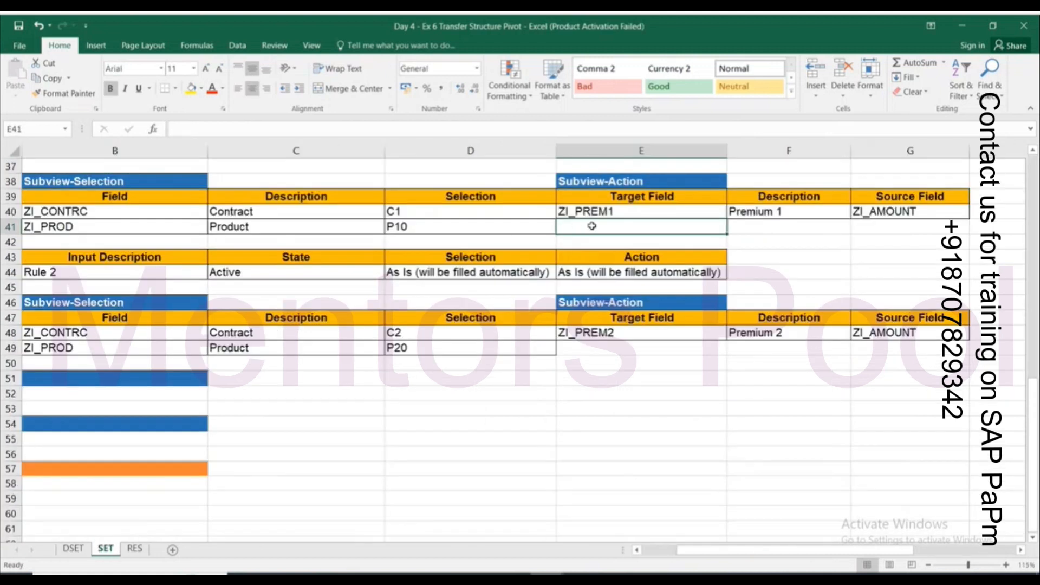
pyautogui.moveTo(85, 214); pyautogui.dragTo(408, 227)
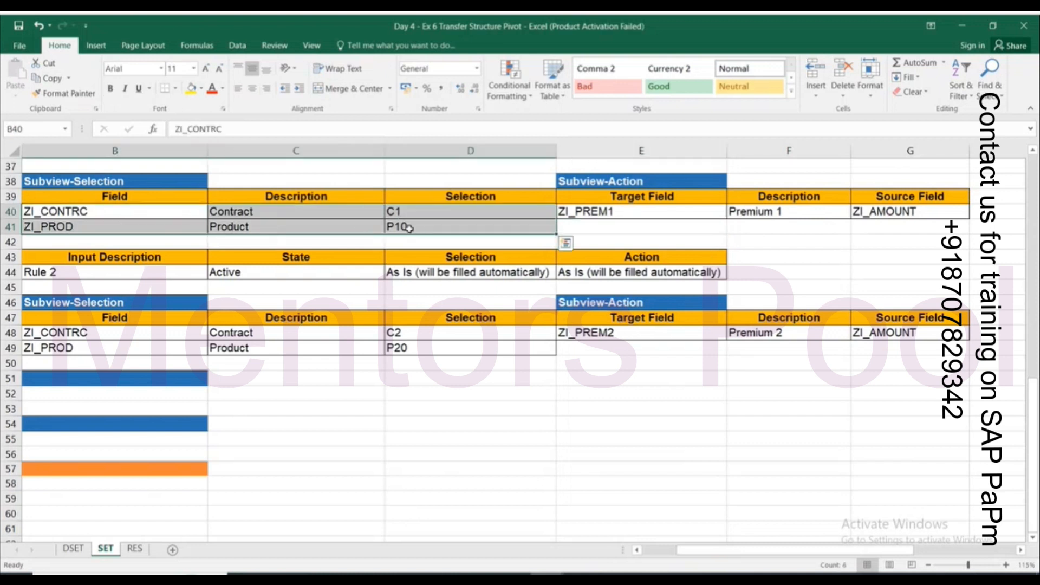
pyautogui.click(642, 212)
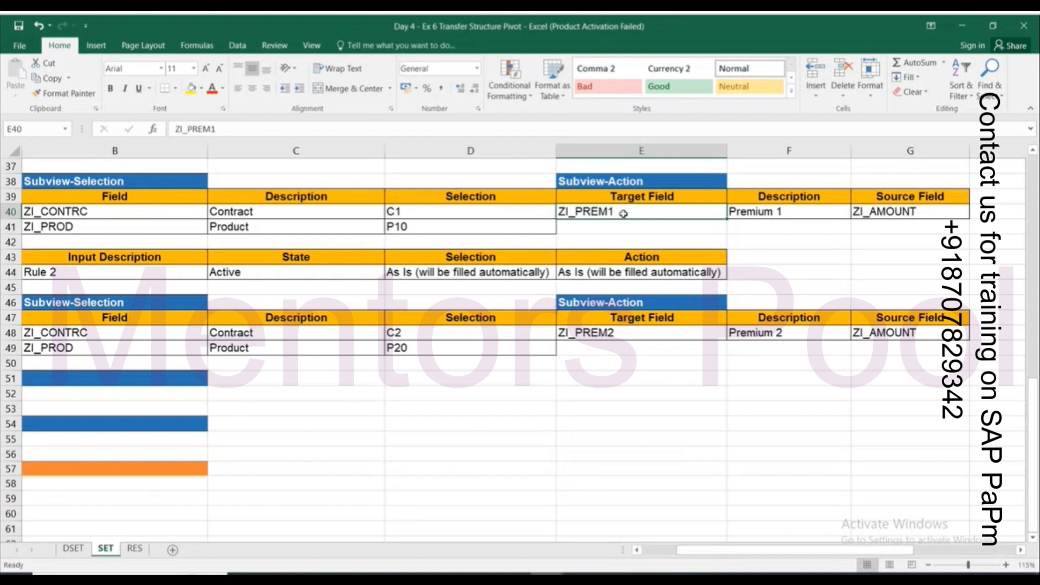
pyautogui.moveTo(150, 336); pyautogui.dragTo(459, 357)
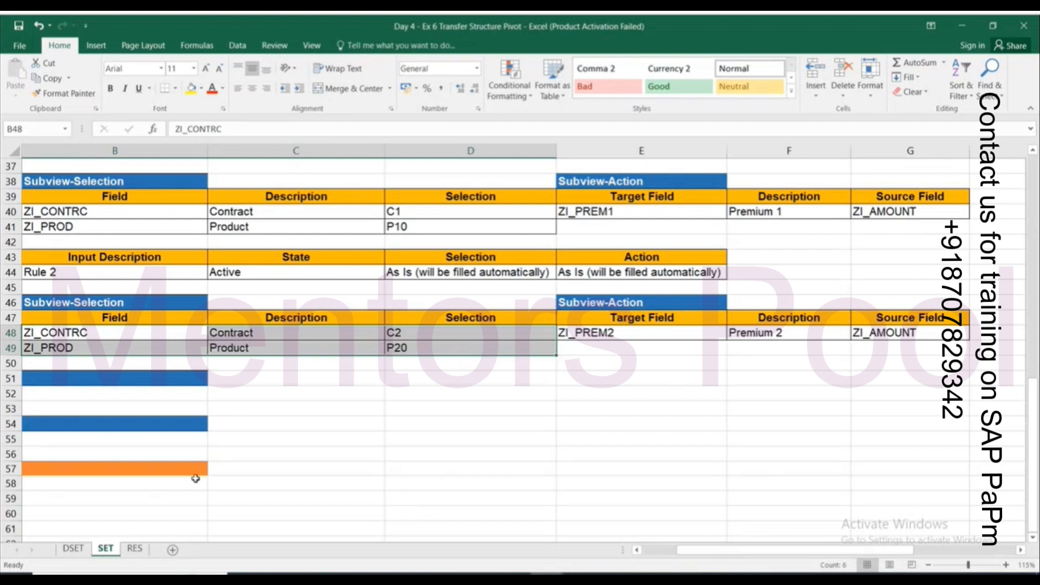
# Compare the C2/P20 rows on the DSET sheet with Rule 2's contract and product selection on the SET sheet
pyautogui.click(74, 549)
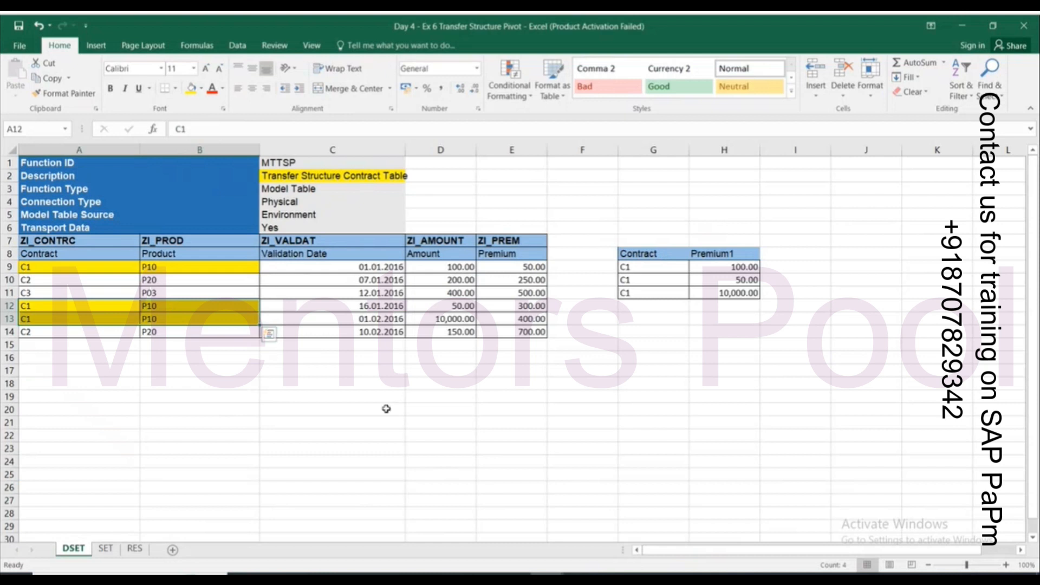
pyautogui.click(425, 383)
pyautogui.click(148, 332)
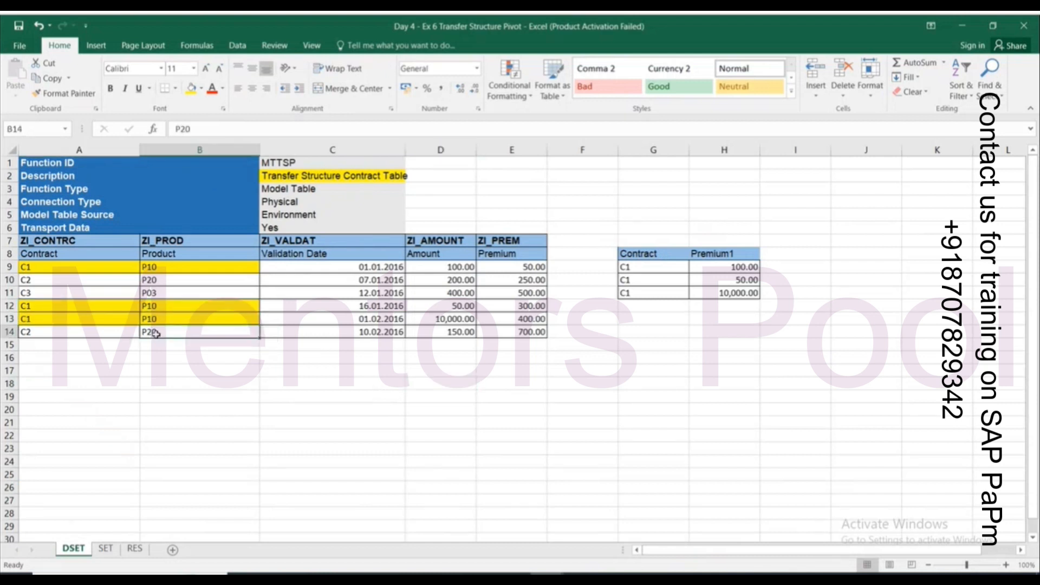
pyautogui.doubleClick(170, 333)
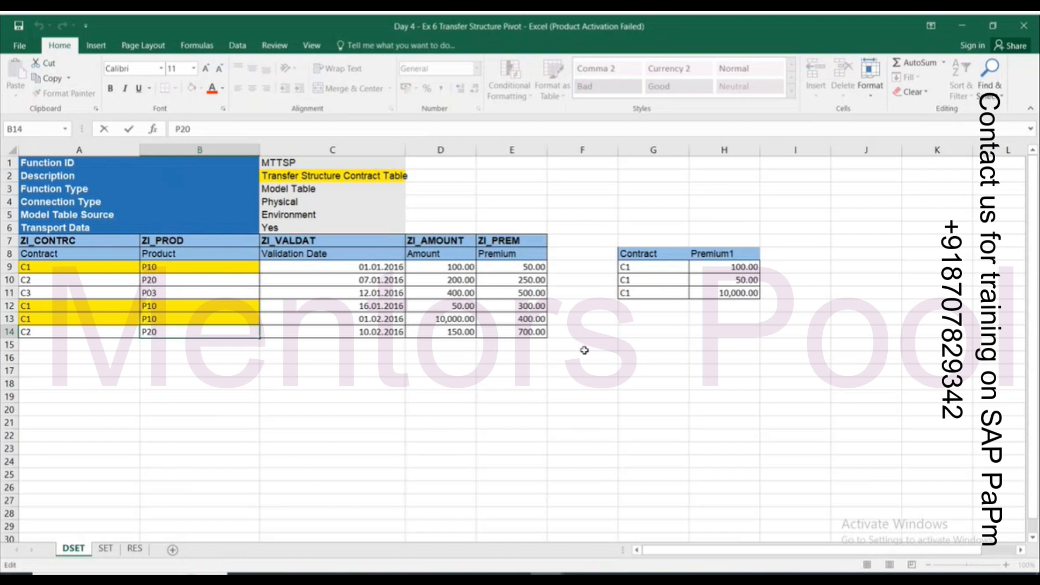
pyautogui.press('Tab')
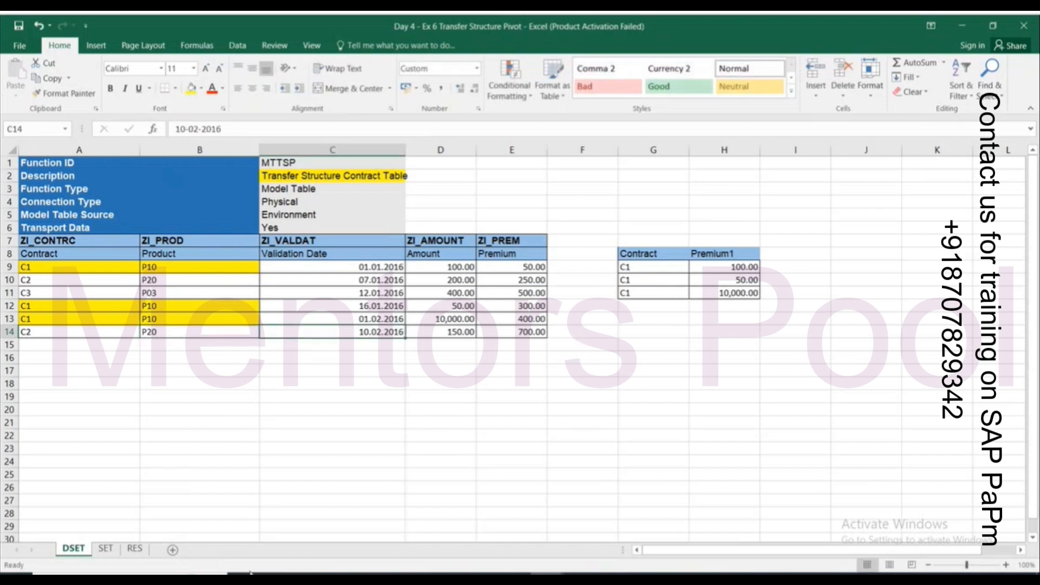
pyautogui.click(106, 549)
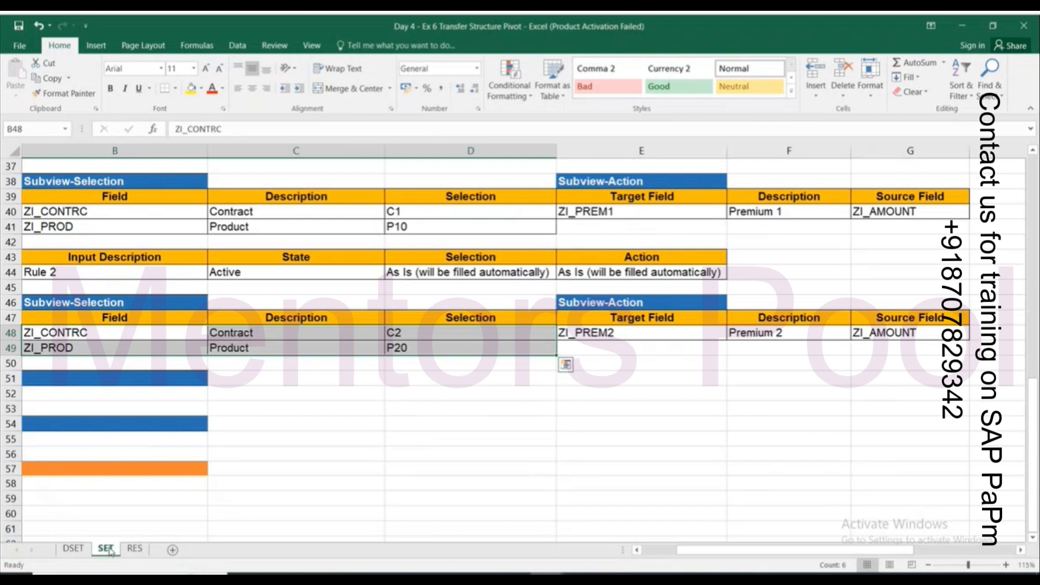
pyautogui.click(74, 548)
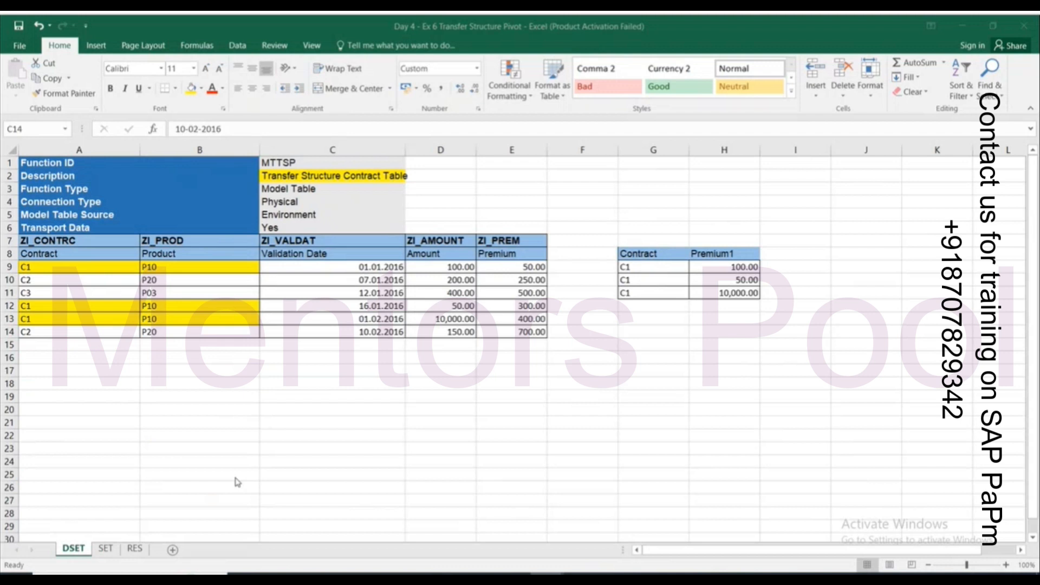
# Switch to the Ex 7 Transfer structure - Unpivot workbook and examine Rule 1's customer and product selection on the SET sheet
pyautogui.hotkey('alt', 'Tab')
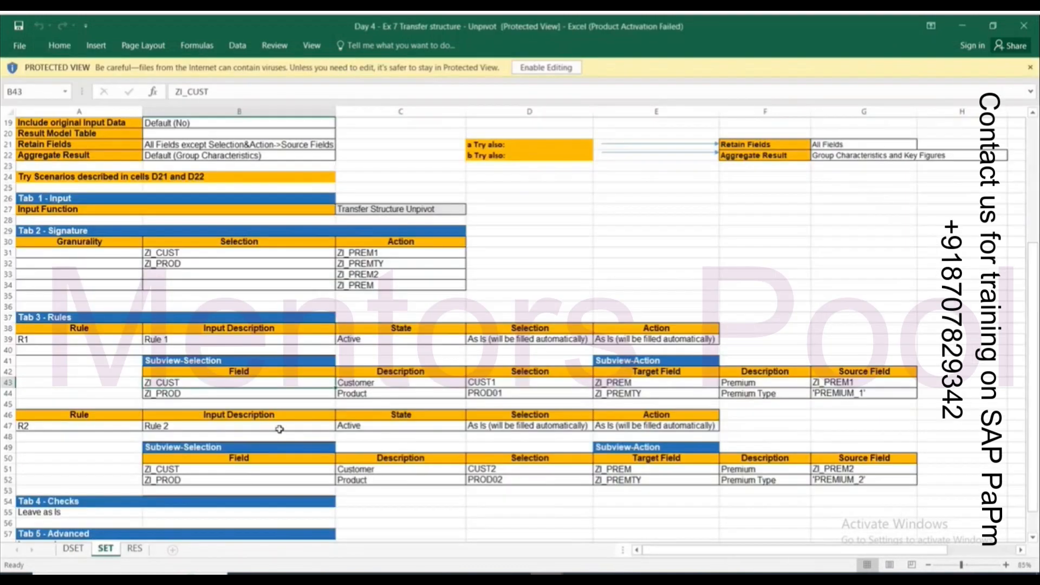
pyautogui.scroll(-2, 279, 429)
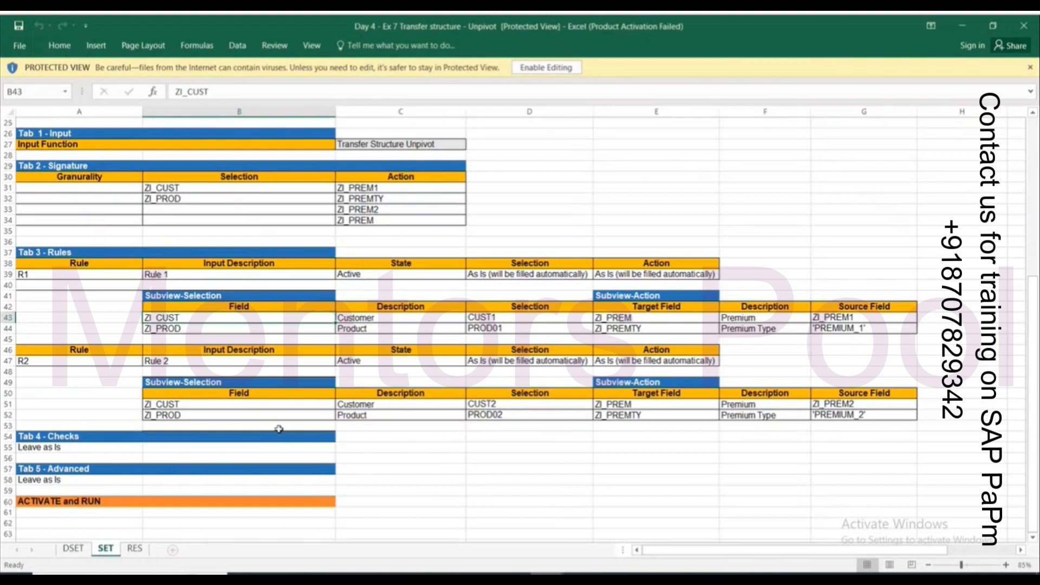
pyautogui.moveTo(314, 318); pyautogui.dragTo(493, 325)
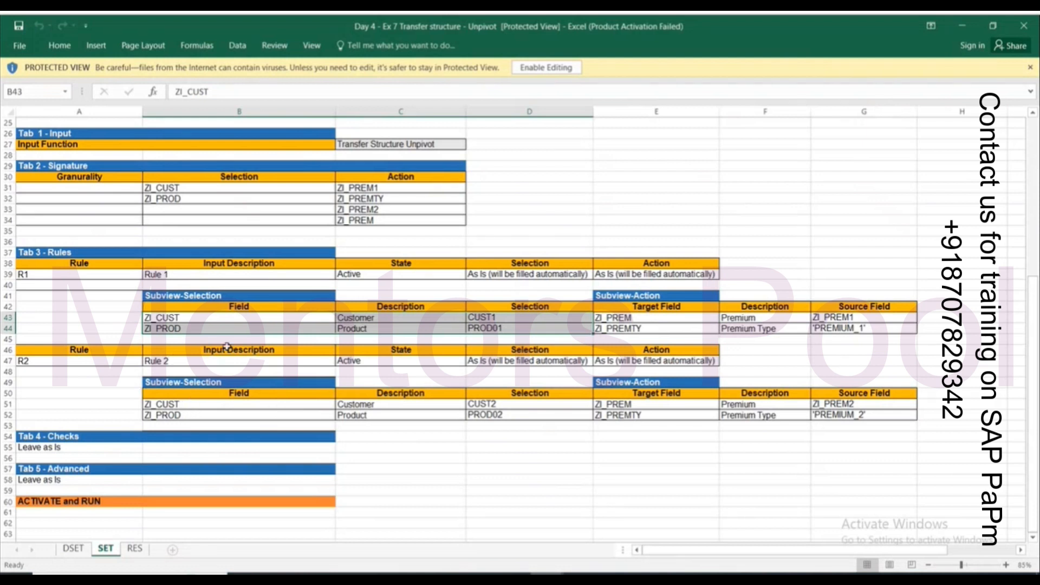
# Close the Ex 7 Unpivot and Ex 6 Transfer Structure Pivot workbooks without saving the changes
pyautogui.click(1023, 27)
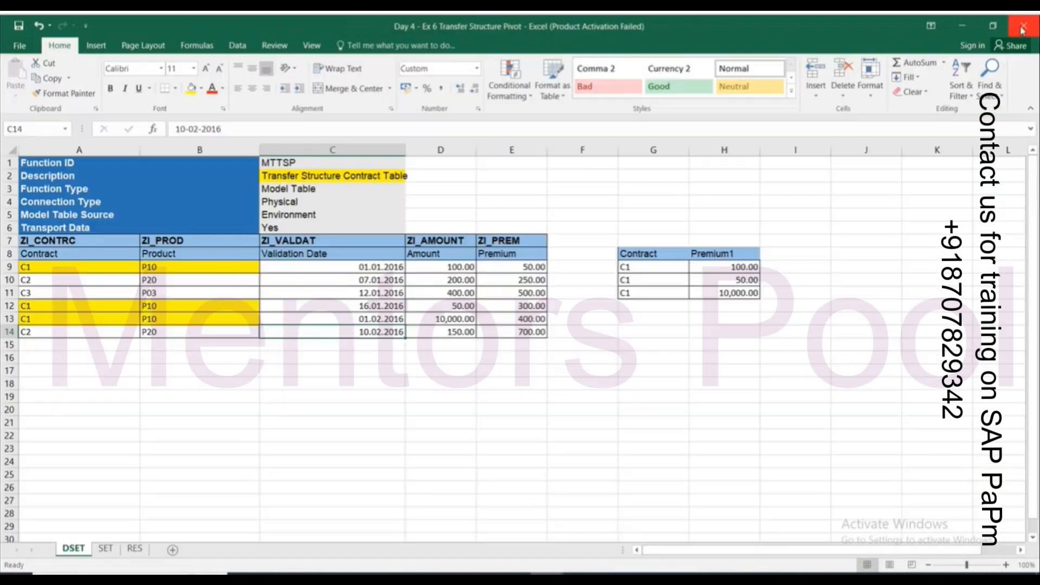
pyautogui.click(1022, 28)
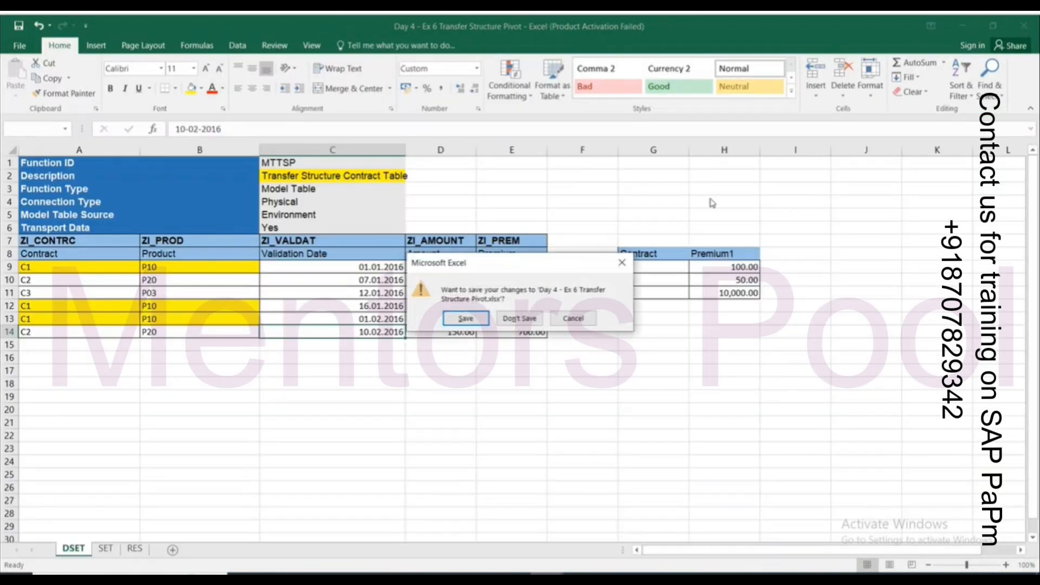
pyautogui.click(515, 320)
# Open the Day 5 - Ex 1 Derivation Ranged Condition workbook from the Exercises folder
pyautogui.hotkey('alt', 'Tab')
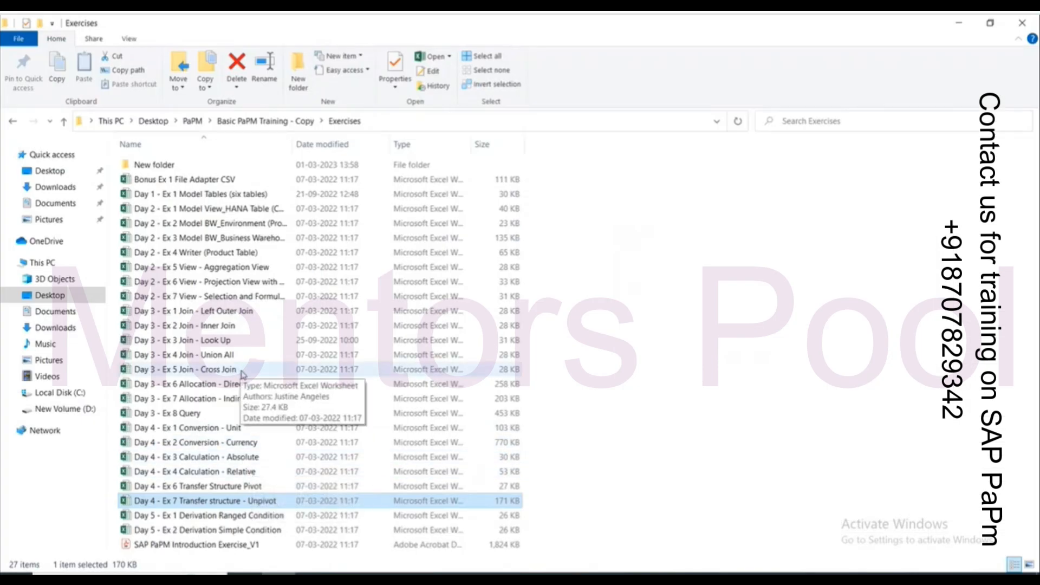
pyautogui.click(258, 517)
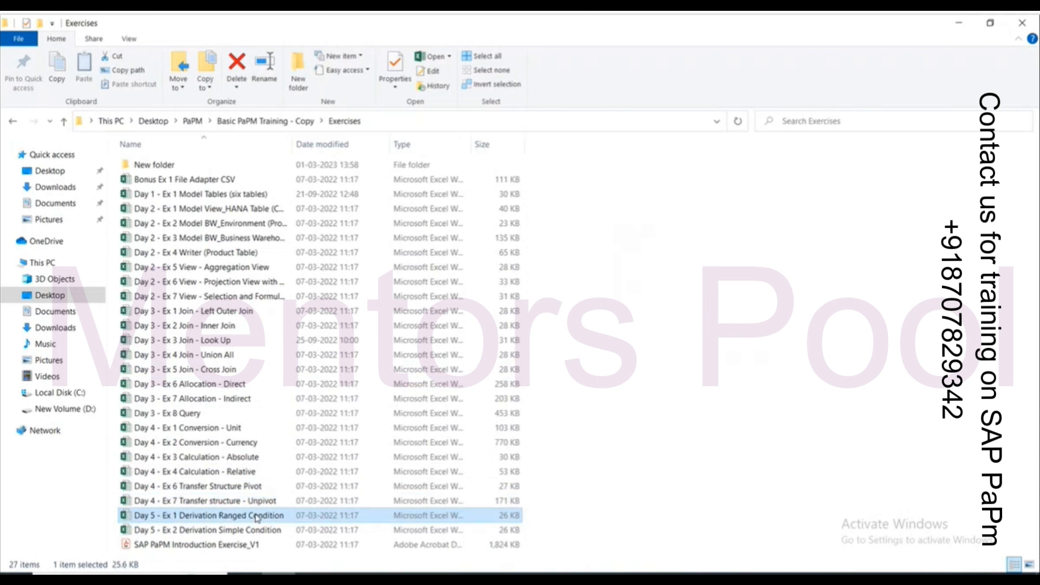
pyautogui.doubleClick(257, 516)
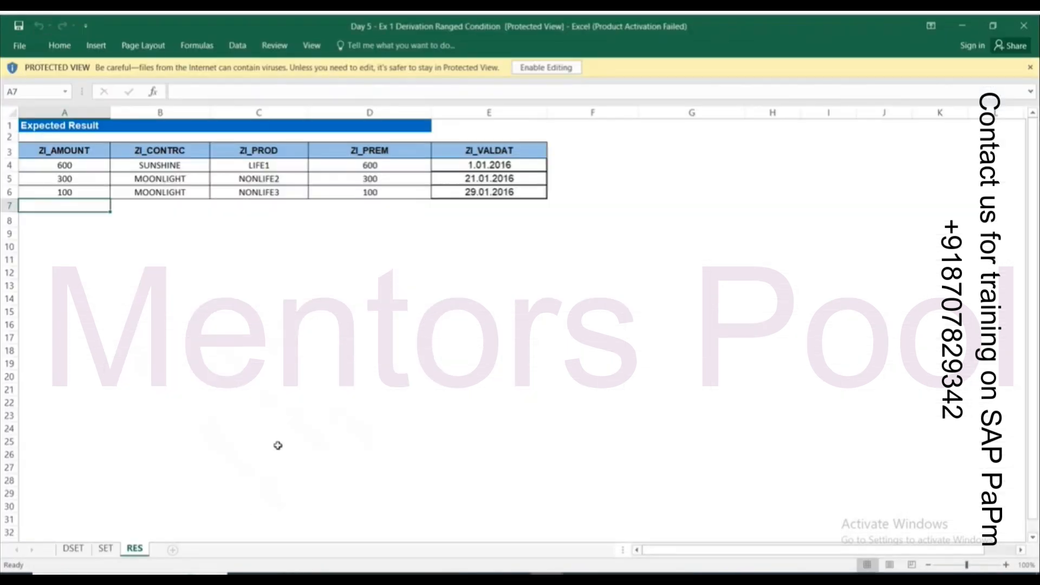
# Open Day 2 - Ex 4 Writer (Product Table) from the Exercises folder, enable editing and review the writer configuration on the SET sheet
pyautogui.hotkey('alt', 'Tab')
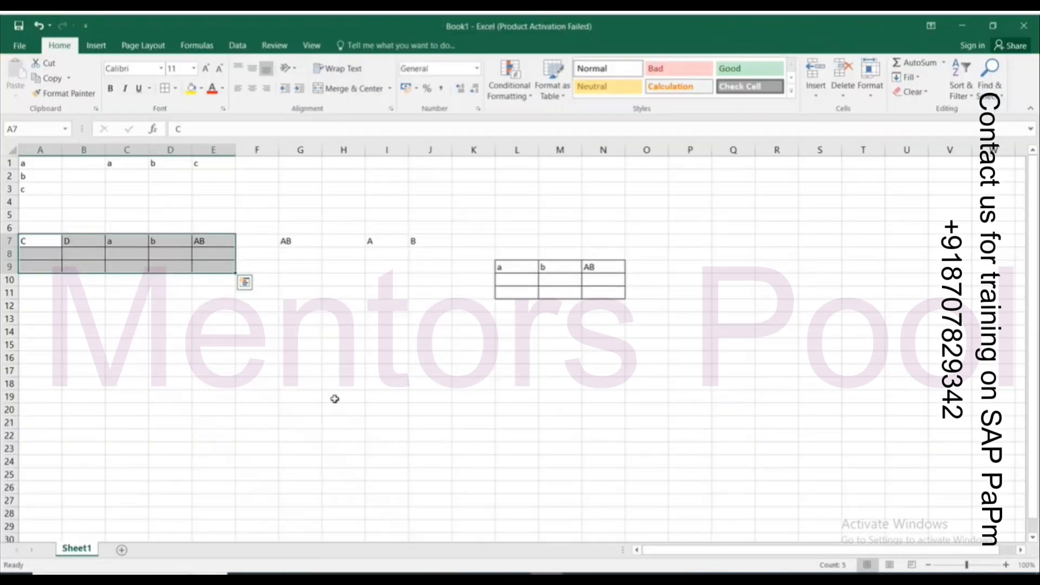
pyautogui.hotkey('alt', 'Tab')
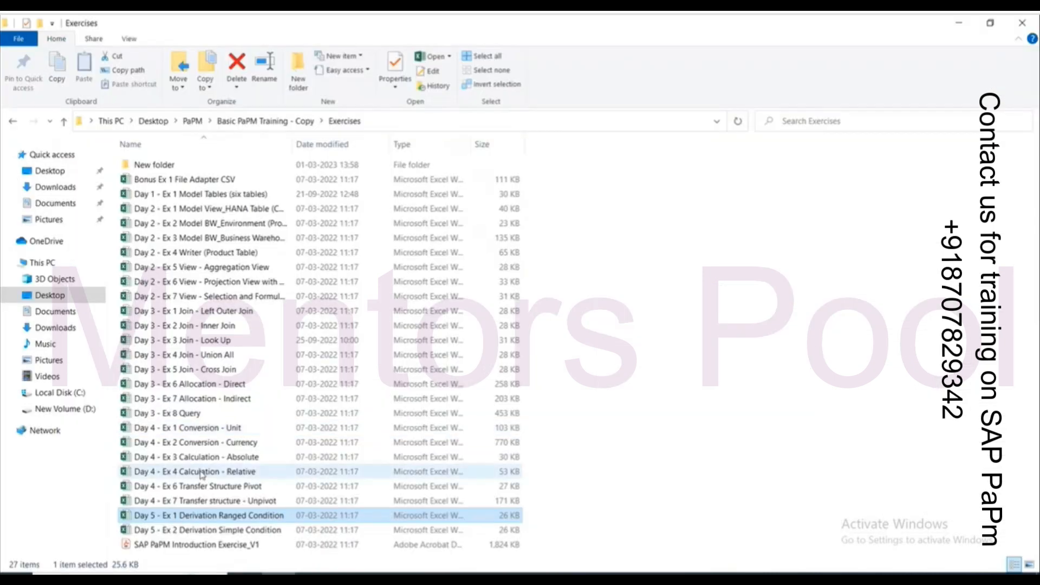
pyautogui.doubleClick(177, 253)
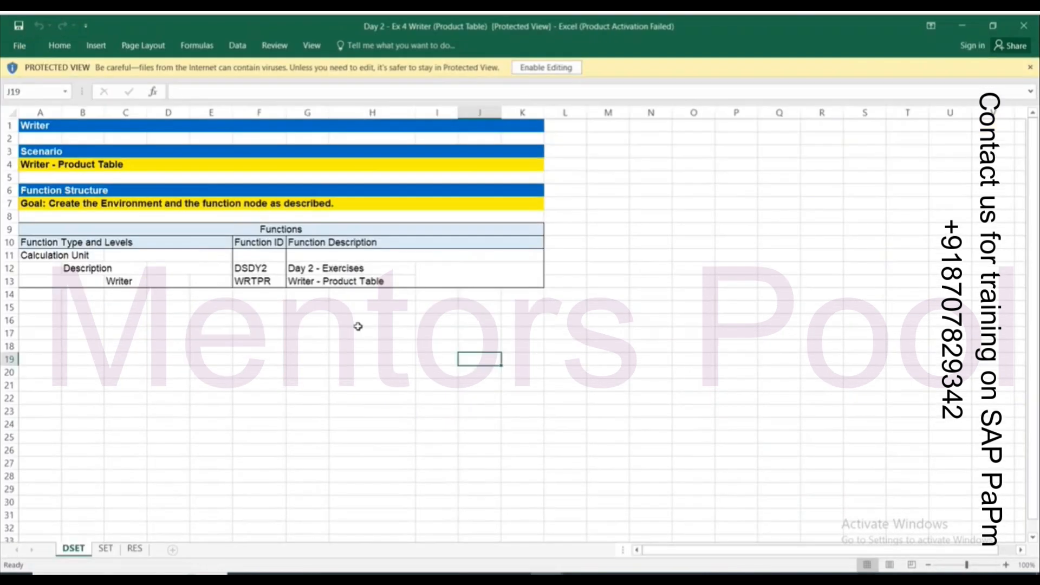
pyautogui.click(361, 323)
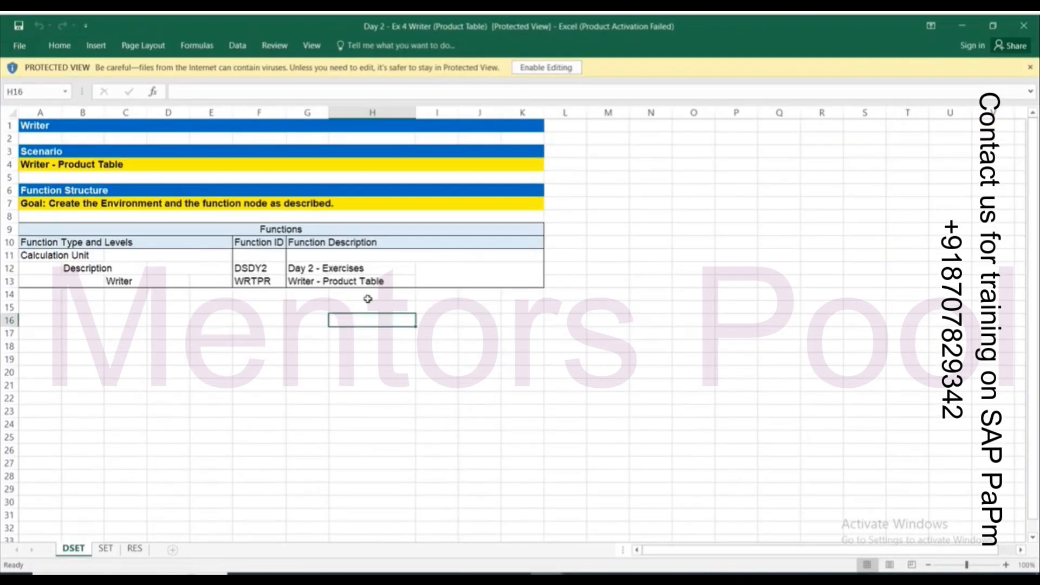
pyautogui.click(543, 67)
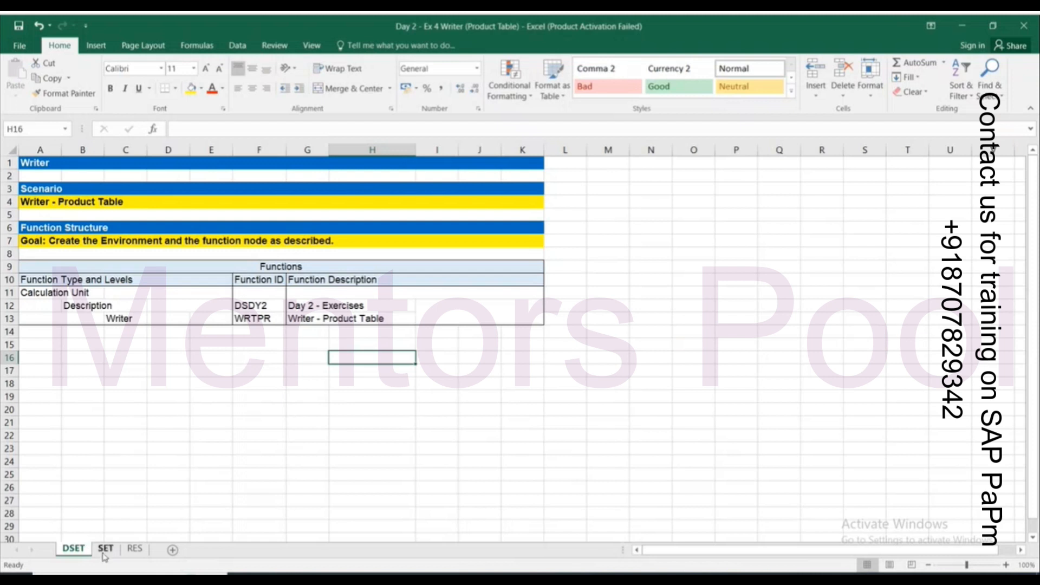
pyautogui.click(105, 549)
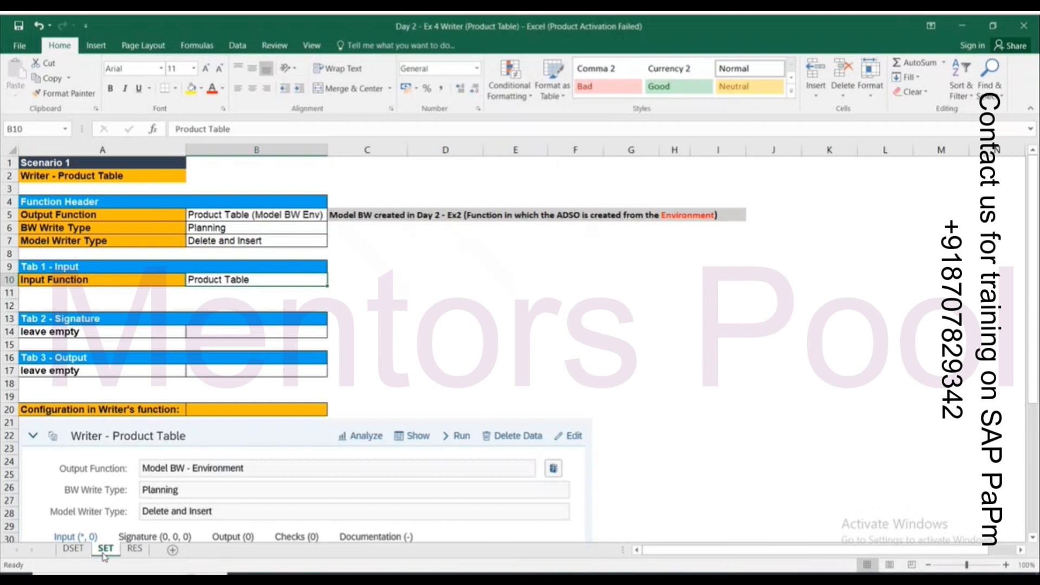
pyautogui.scroll(-4, 183, 458)
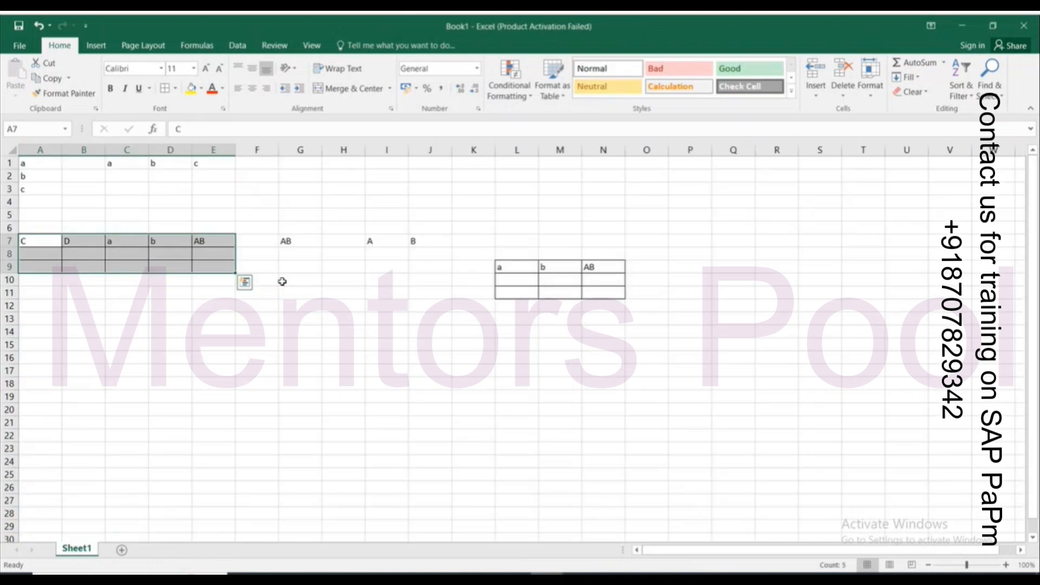
# Switch to the SAP PaPM Configuration presentation in PowerPoint and view the Main Functions – Transfer Structure slide
pyautogui.hotkey('alt', 'Tab')
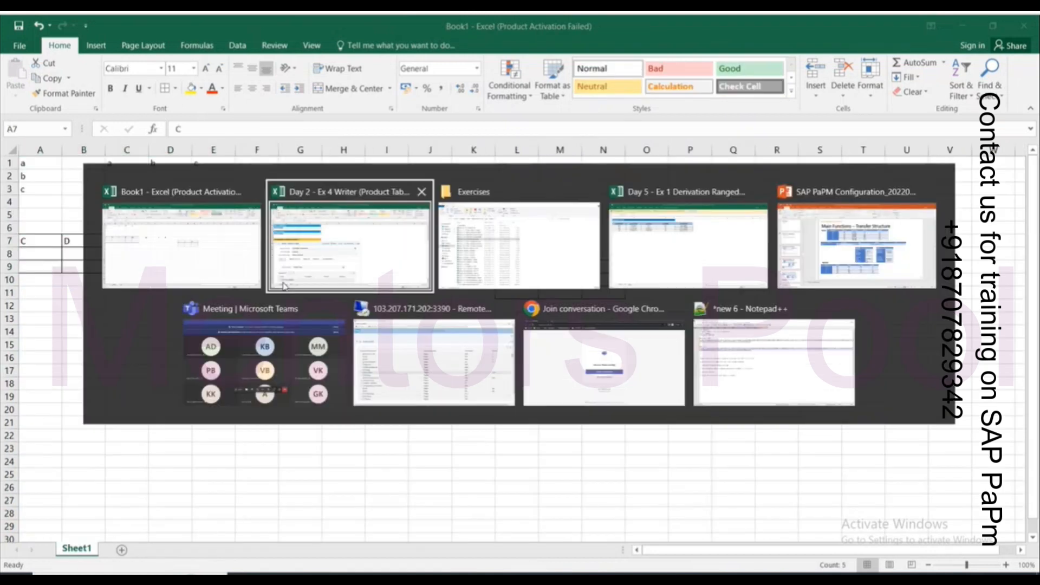
pyautogui.hotkey('alt', 'Tab')
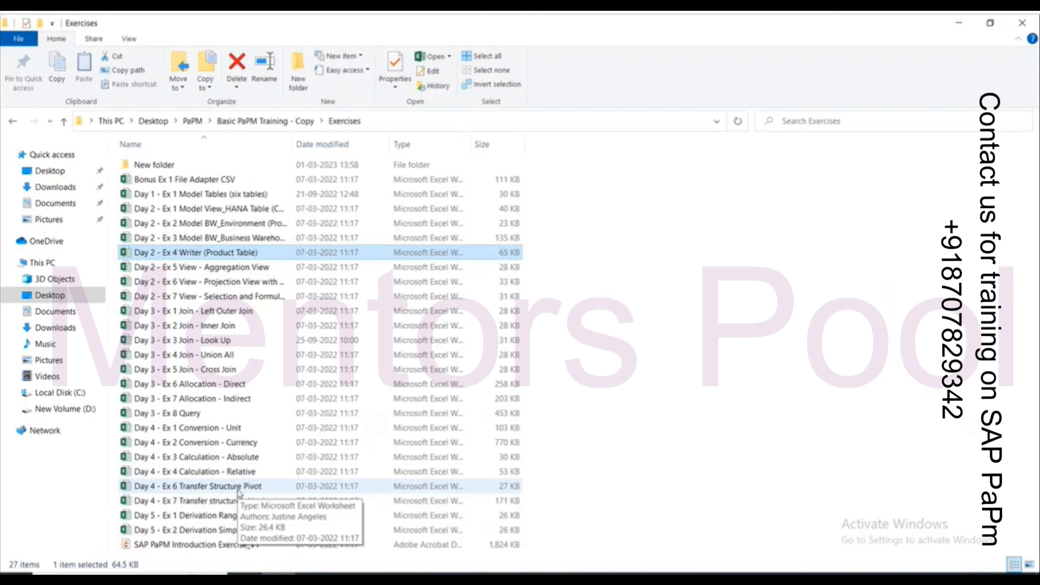
pyautogui.hotkey('alt', 'Tab')
pyautogui.hotkey('alt', 'Tab')
pyautogui.hotkey('alt', 'Tab')
pyautogui.hotkey('alt', 'Tab')
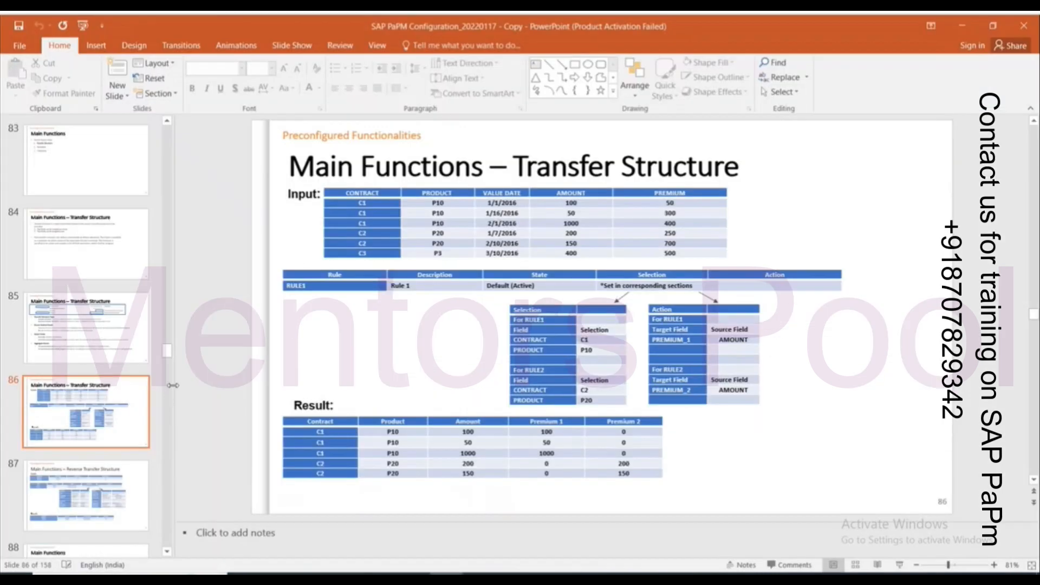
# Return to the Day 5 - Ex 1 Derivation Ranged Condition workbook from the Exercises folder and enable editing
pyautogui.hotkey('alt', 'Tab')
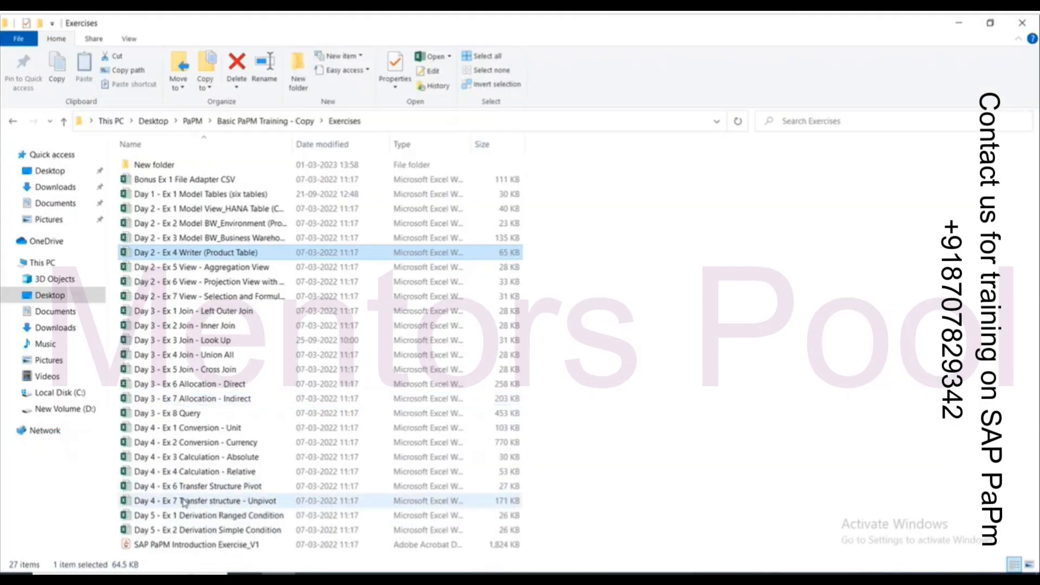
pyautogui.doubleClick(220, 516)
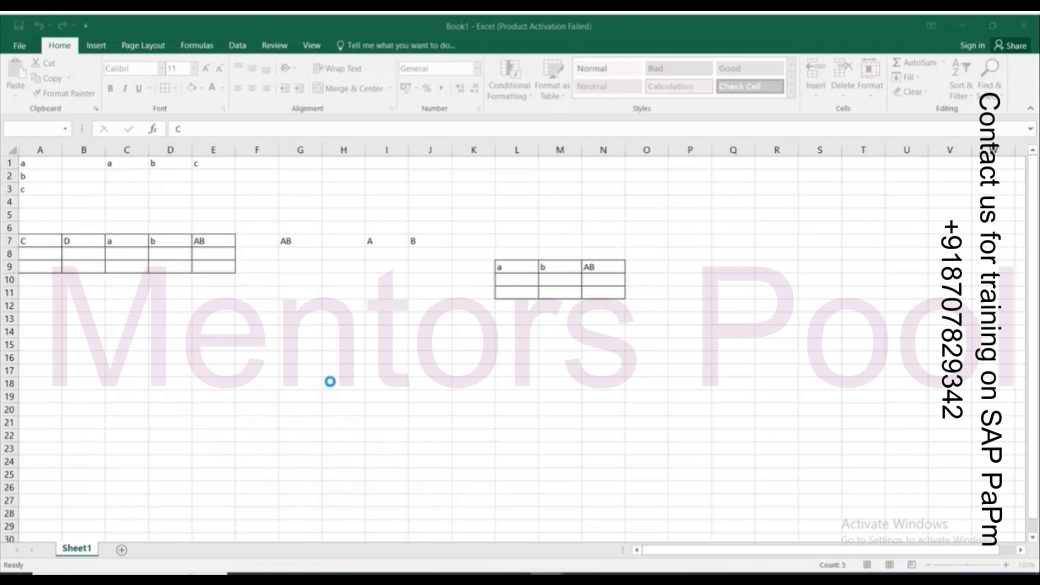
pyautogui.click(564, 67)
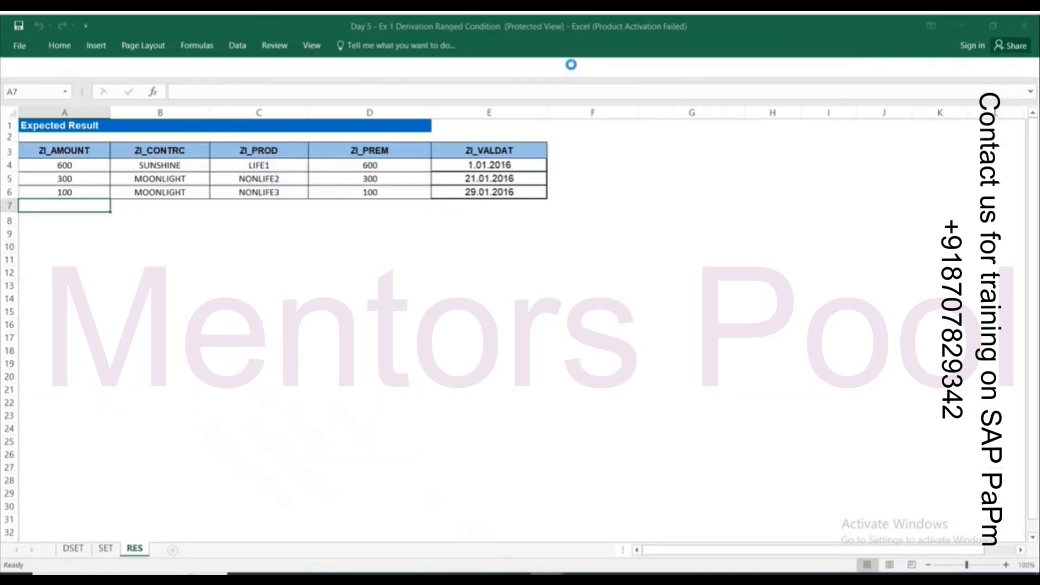
# Compare the SUNSHINE rows of the contract table on DSET with Rule 1's contract and value date selection on SET
pyautogui.click(71, 549)
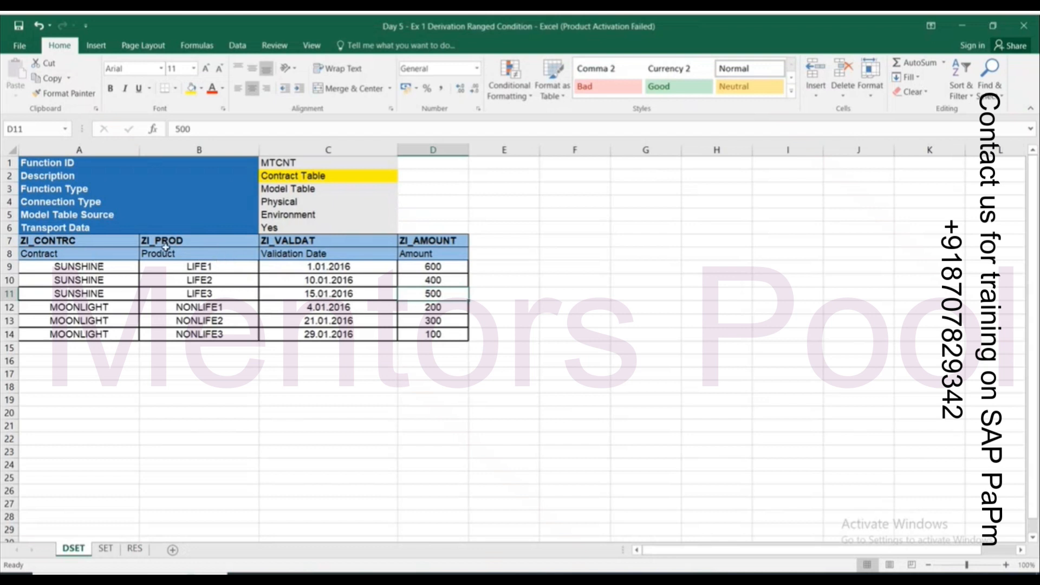
pyautogui.click(105, 549)
pyautogui.click(202, 279)
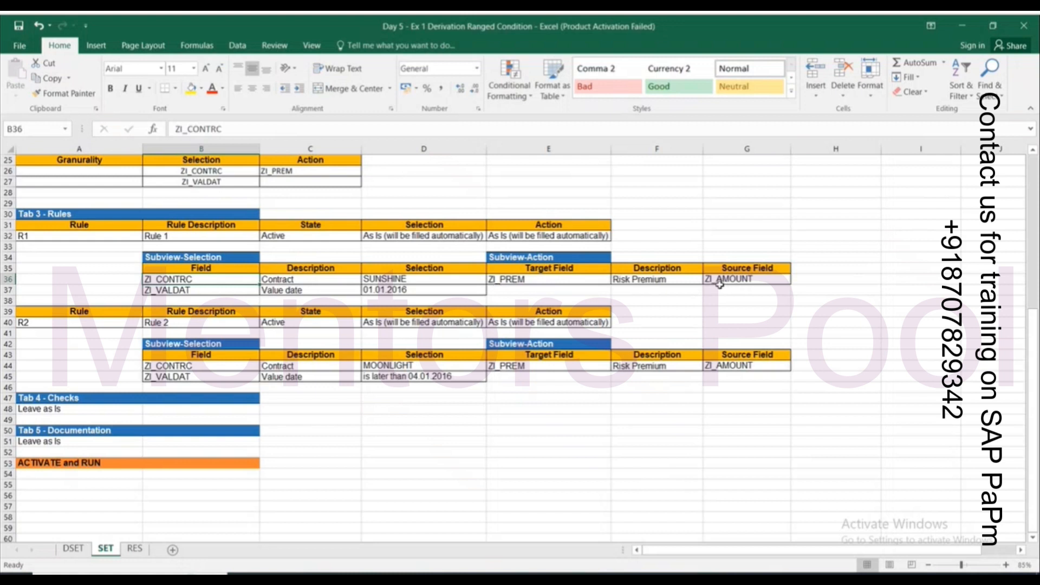
pyautogui.click(67, 551)
pyautogui.moveTo(95, 266); pyautogui.dragTo(101, 285)
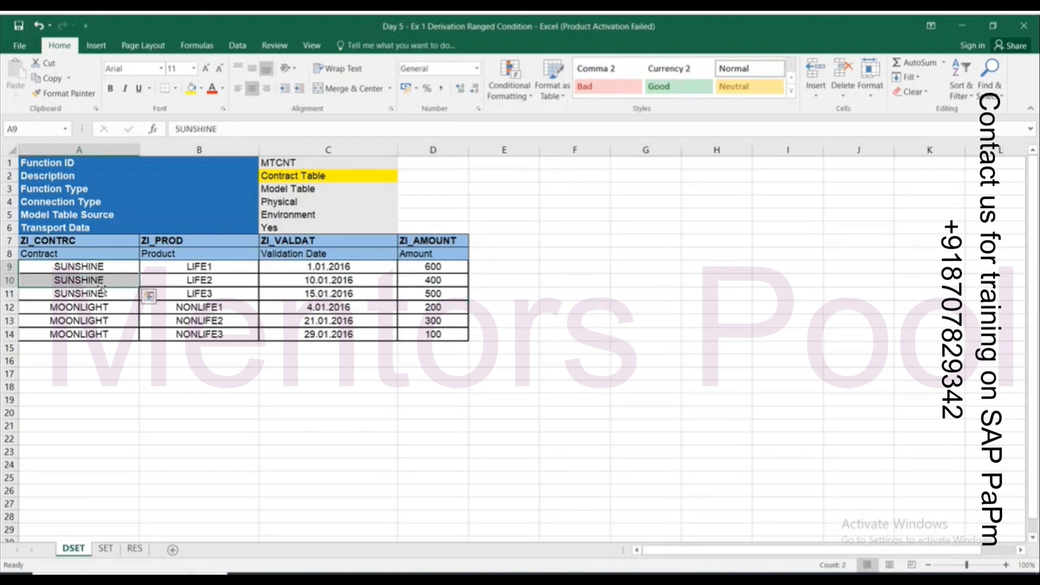
pyautogui.click(106, 549)
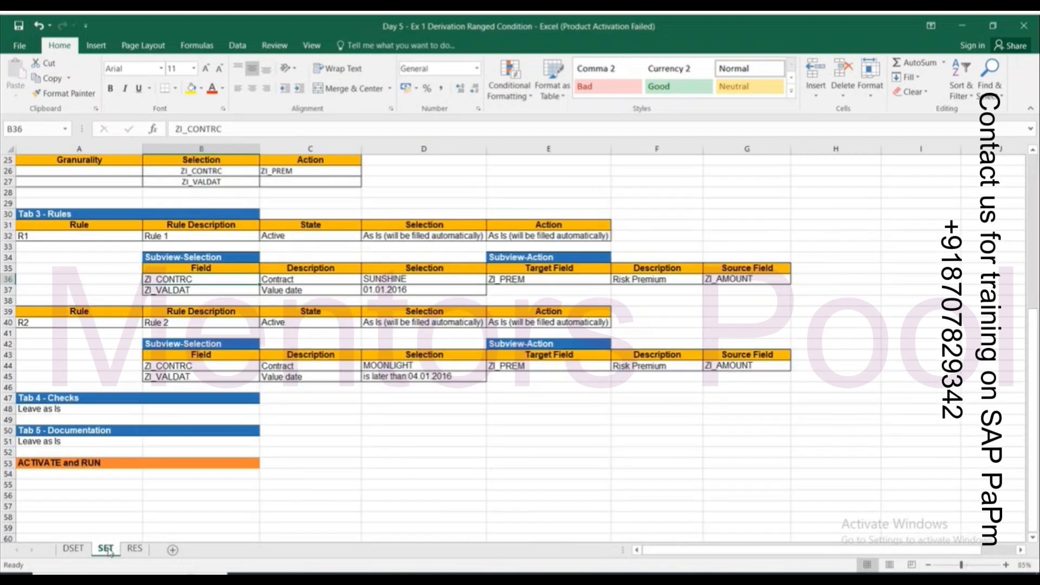
pyautogui.click(73, 549)
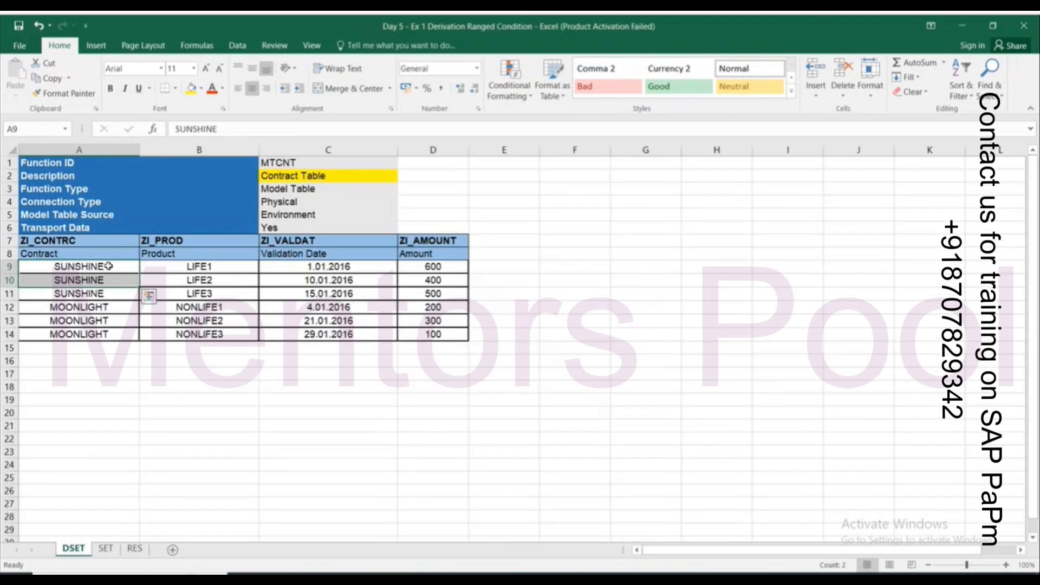
# Copy the contract, product and validation date of the SUNSHINE/LIFE1 row (A9:C9) on the DSET sheet to F9
pyautogui.click(109, 265)
pyautogui.moveTo(108, 265); pyautogui.dragTo(322, 267)
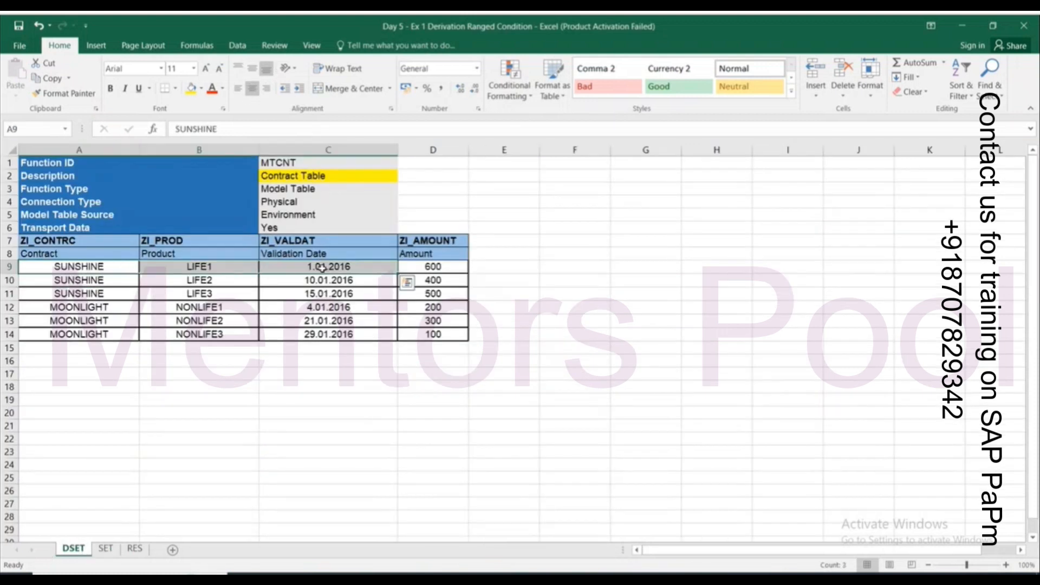
pyautogui.hotkey('ctrl', 'c')
pyautogui.click(580, 268)
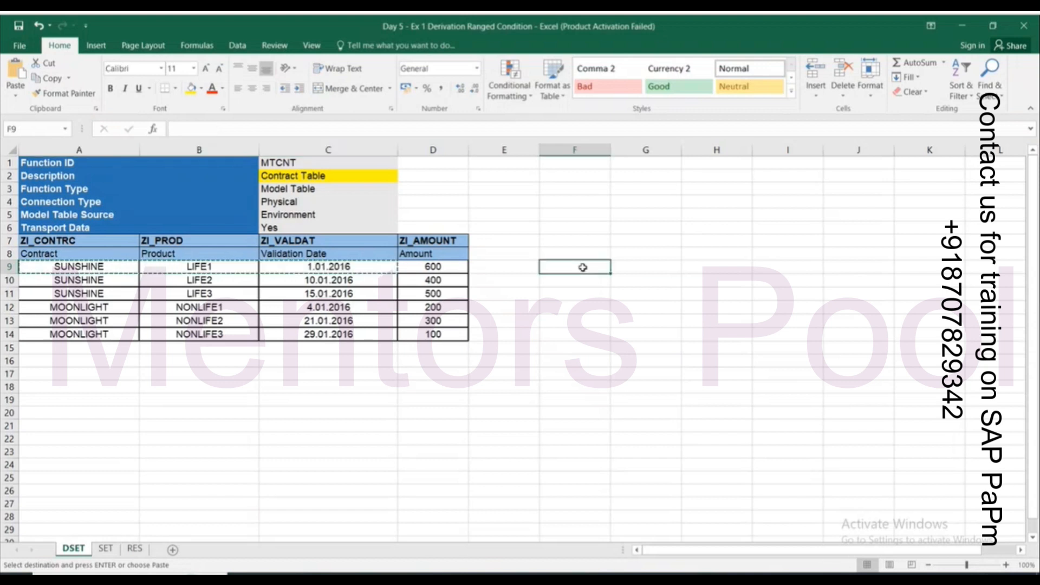
pyautogui.hotkey('ctrl', 'v')
# Copy the contract table's technical column headers (A7:D7) on the DSET sheet to F8
pyautogui.moveTo(70, 241); pyautogui.dragTo(402, 241)
pyautogui.hotkey('ctrl', 'c')
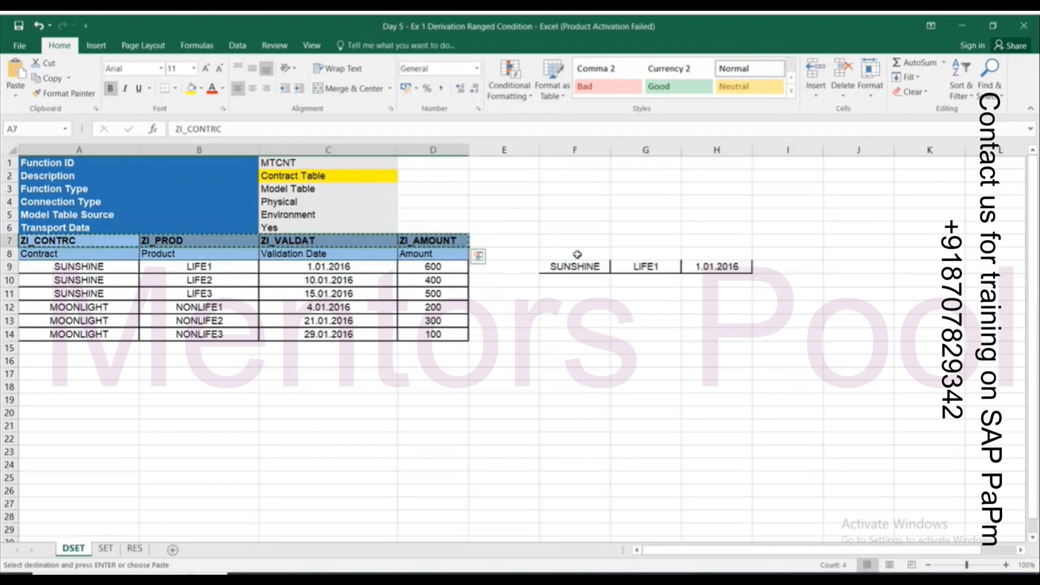
pyautogui.click(576, 254)
pyautogui.hotkey('ctrl', 'v')
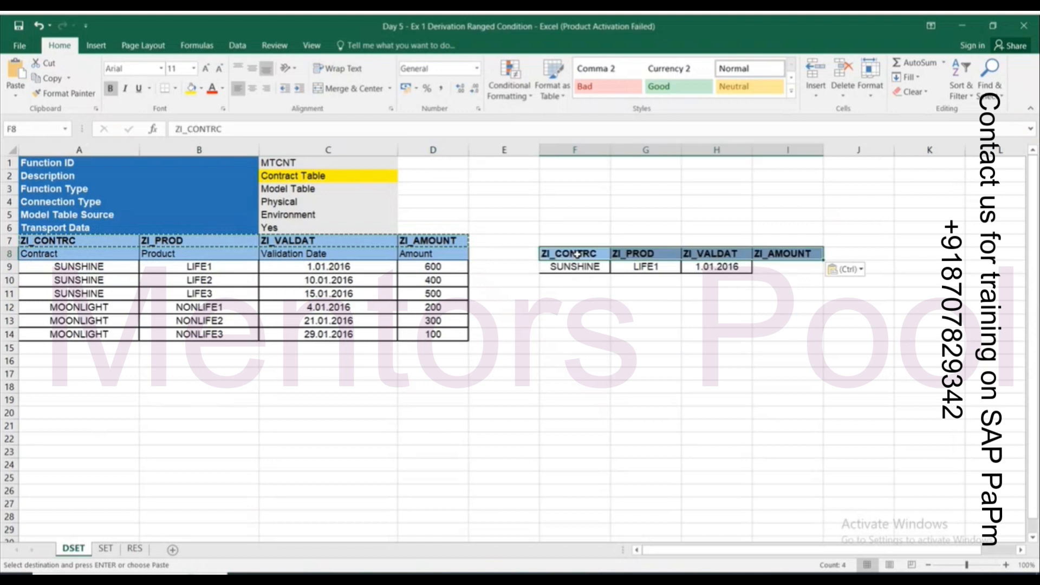
# Check the rule's target field on the SET sheet and add the column header ZI_PREM in J8 on DSET
pyautogui.click(106, 549)
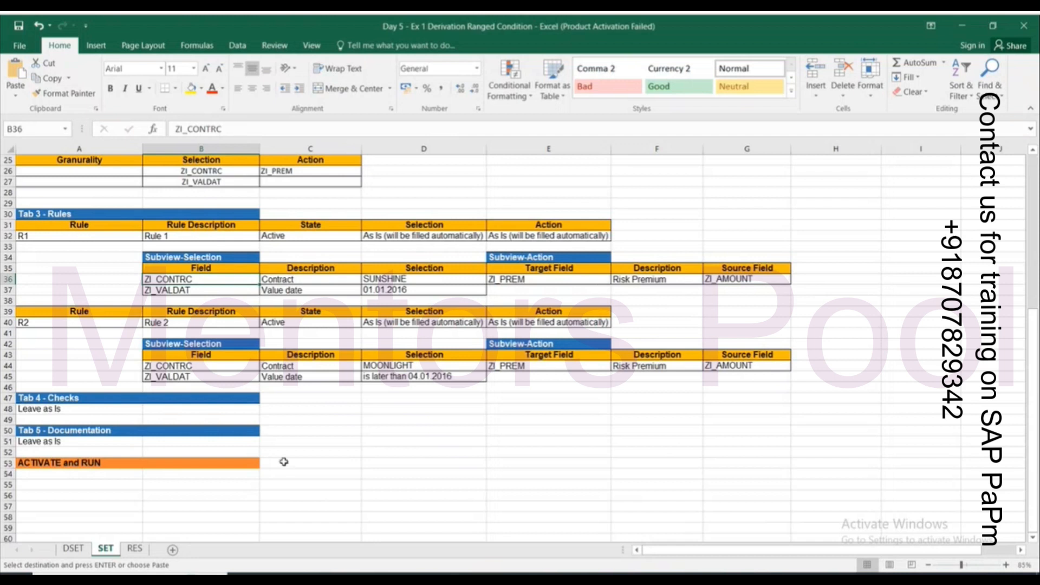
pyautogui.click(74, 548)
pyautogui.click(838, 256)
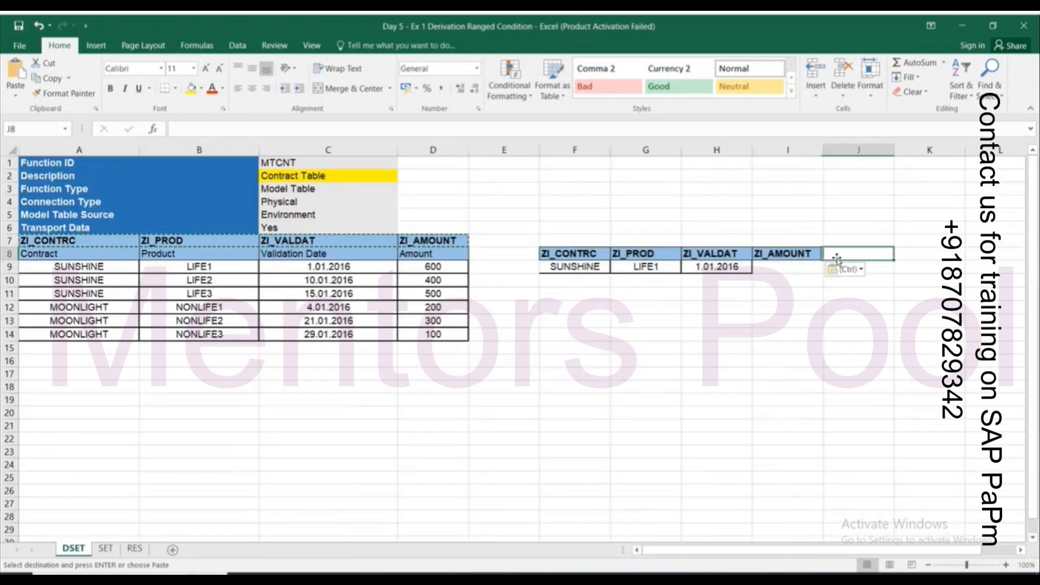
pyautogui.write('ZI_PREM')
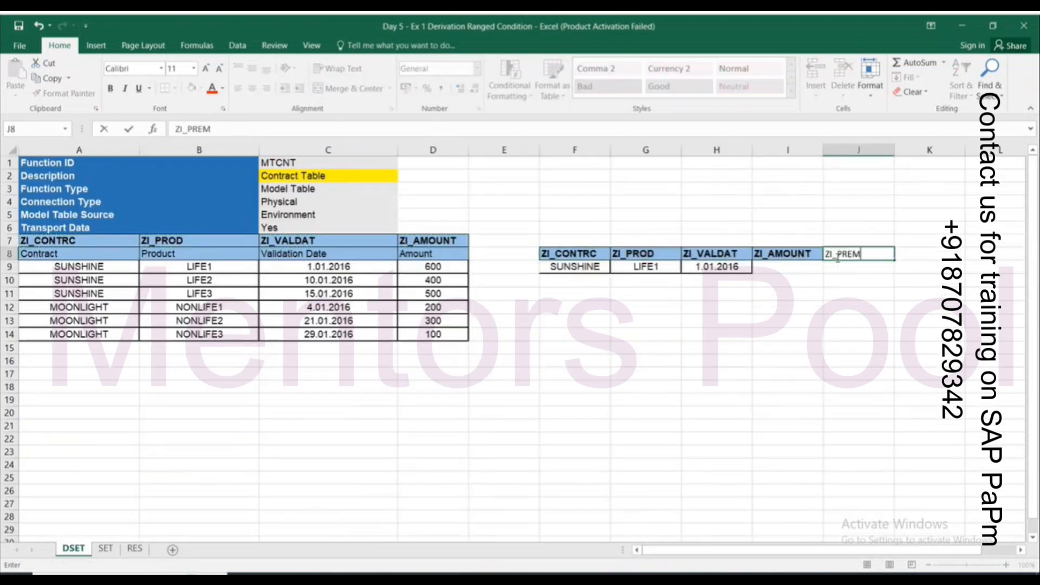
pyautogui.press('Tab')
# Copy the amount of the SUNSHINE/LIFE1 row (D9) to I9 under ZI_AMOUNT
pyautogui.click(431, 265)
pyautogui.hotkey('ctrl', 'c')
pyautogui.click(774, 267)
pyautogui.hotkey('ctrl', 'v')
pyautogui.press('Down')
pyautogui.press('Down')
pyautogui.press('Down')
pyautogui.press('Down')
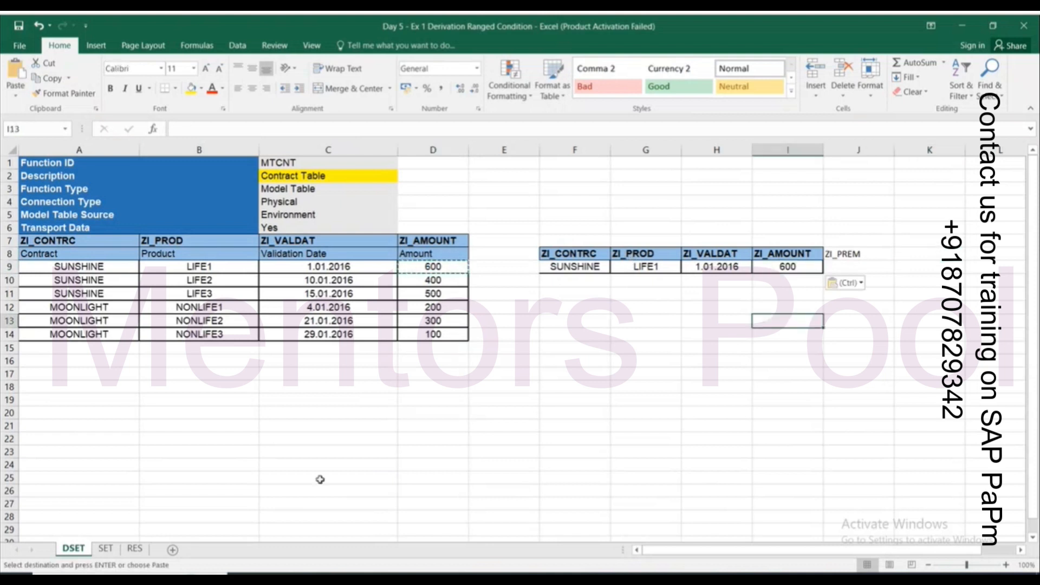
# Check Rule 2's selection on SET and copy the MOONLIGHT rows dated later than 04.01.2016 (A13:D14) on DSET to F10
pyautogui.click(105, 548)
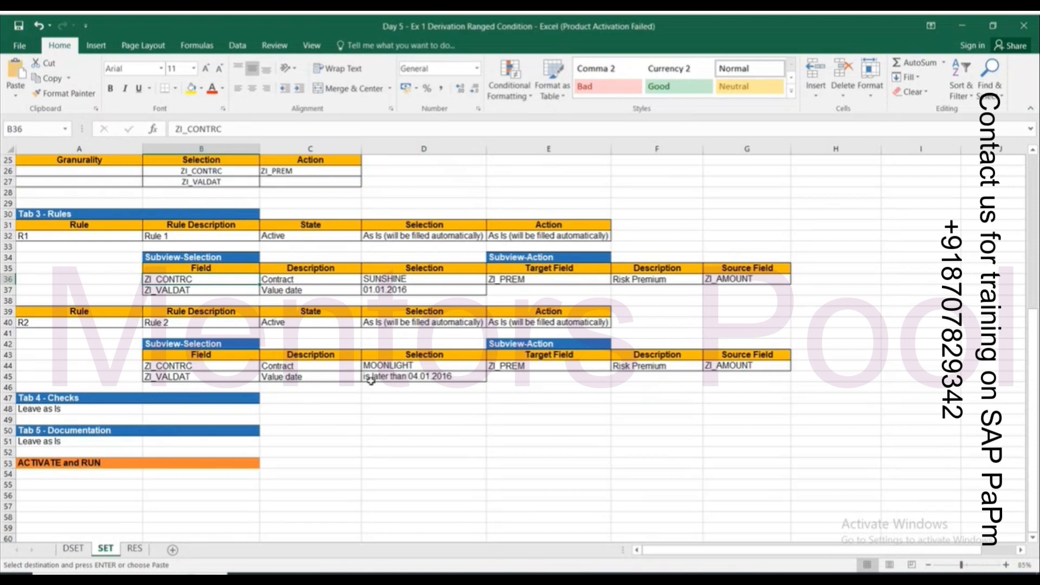
pyautogui.hotkey('alt', 'Tab')
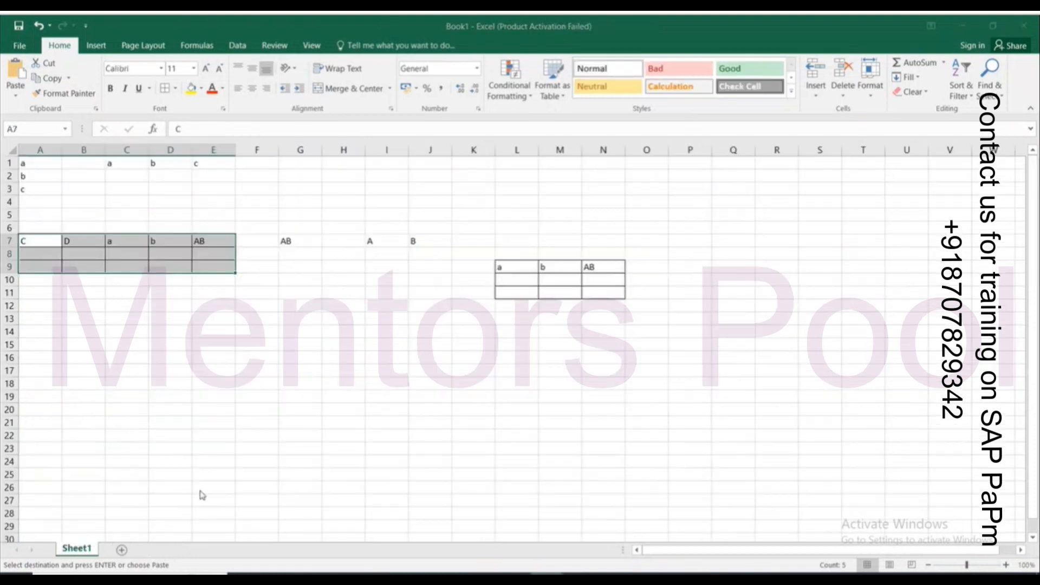
pyautogui.hotkey('alt', 'Tab')
pyautogui.click(73, 548)
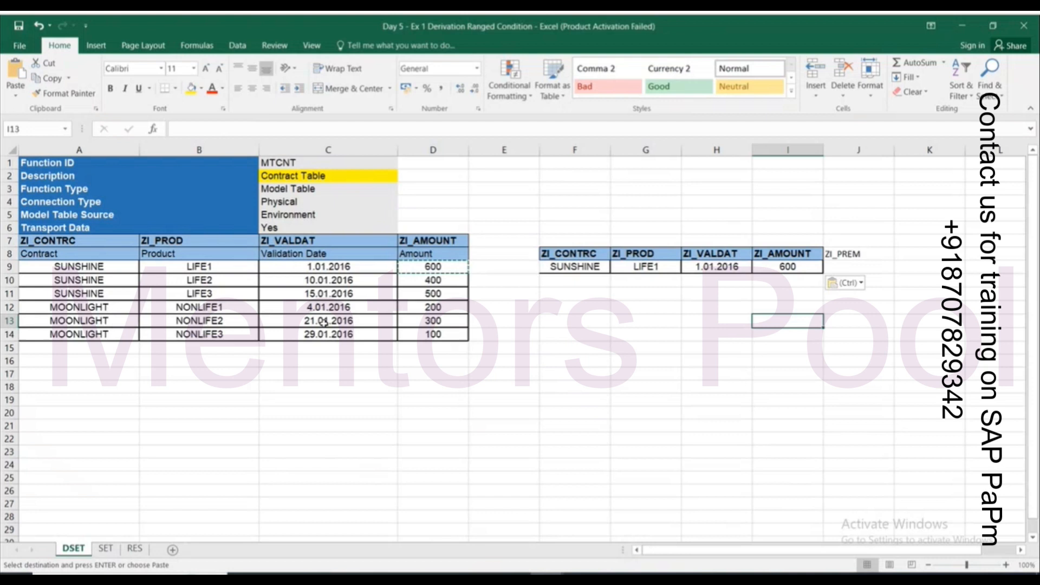
pyautogui.moveTo(323, 320); pyautogui.dragTo(325, 334)
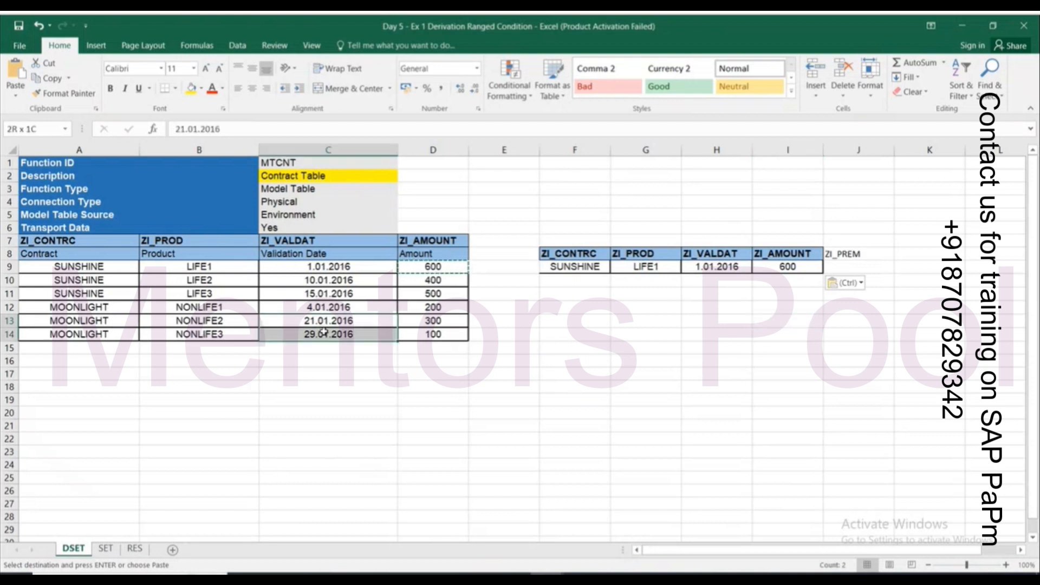
pyautogui.click(108, 323)
pyautogui.moveTo(109, 323); pyautogui.dragTo(438, 328)
pyautogui.hotkey('ctrl', 'c')
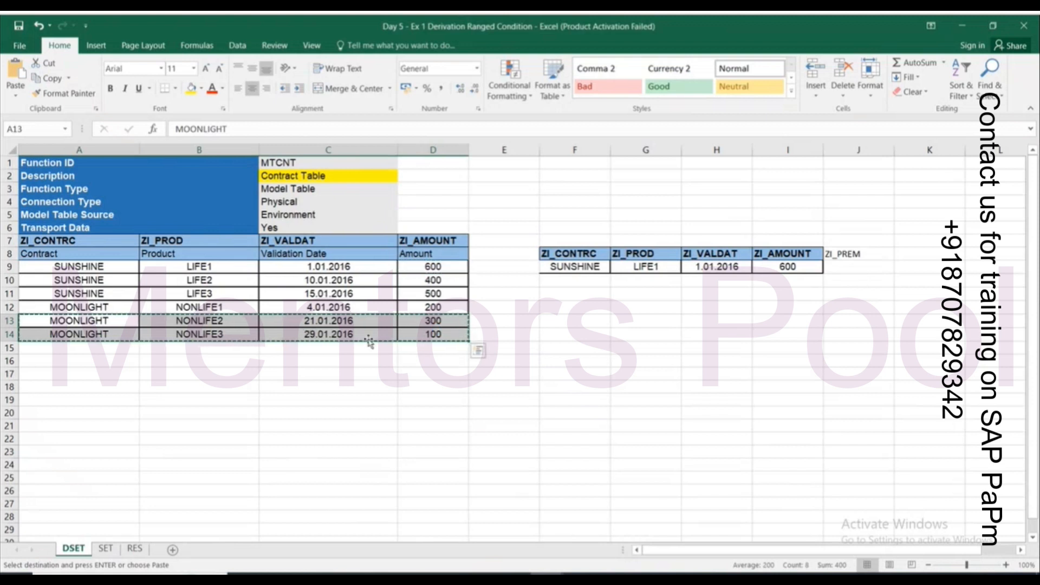
pyautogui.click(567, 283)
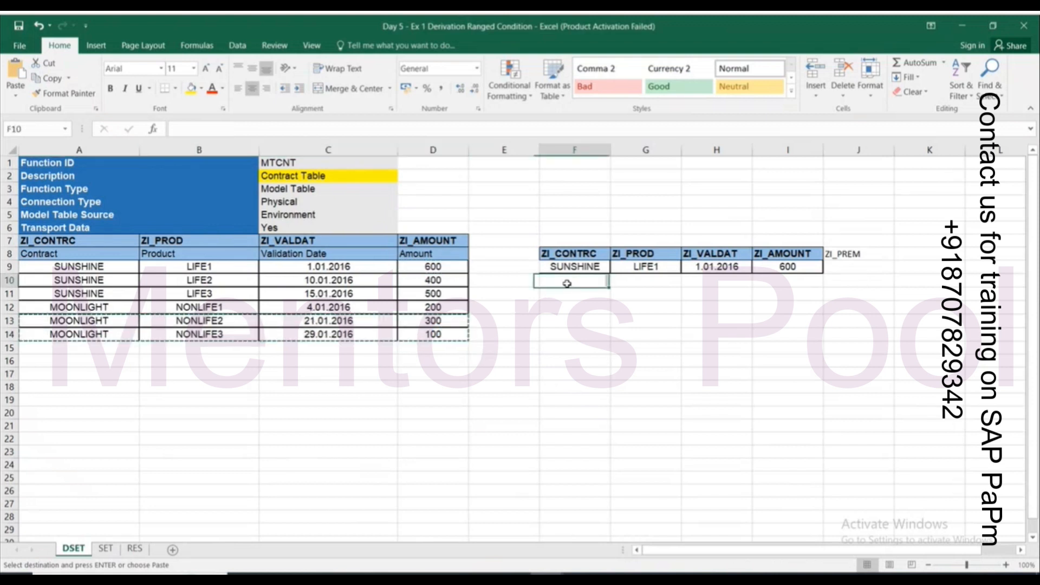
pyautogui.hotkey('ctrl', 'v')
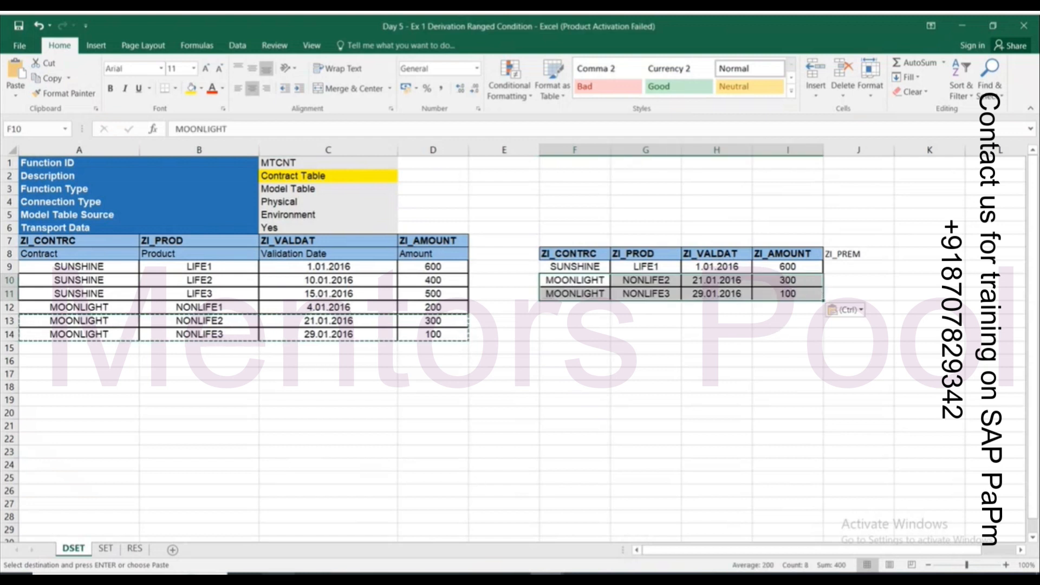
# Copy the SUNSHINE row's amount from I9 to J9 under ZI_PREM
pyautogui.click(793, 266)
pyautogui.hotkey('ctrl', 'c')
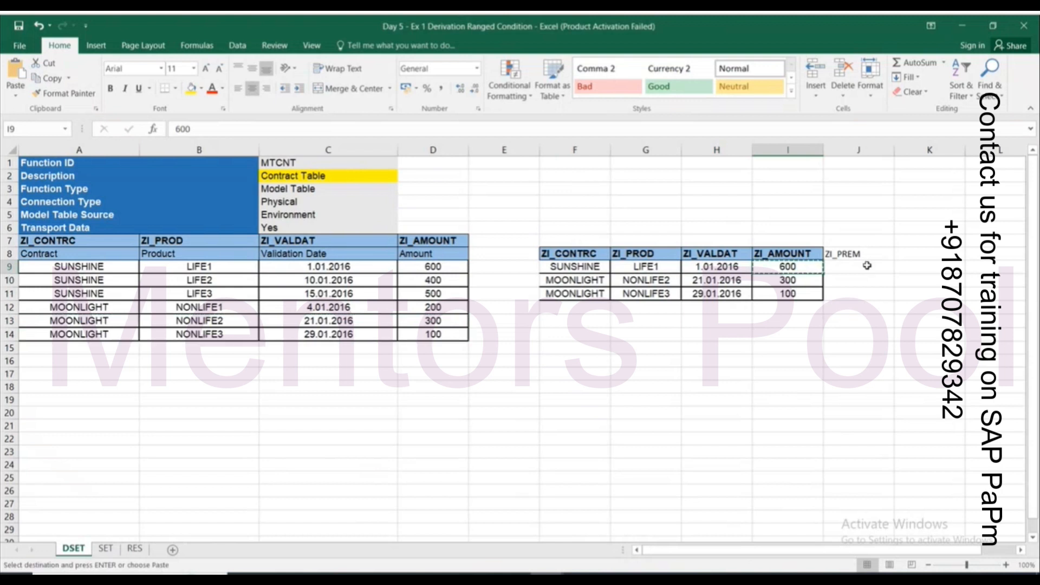
pyautogui.click(848, 266)
pyautogui.hotkey('ctrl', 'v')
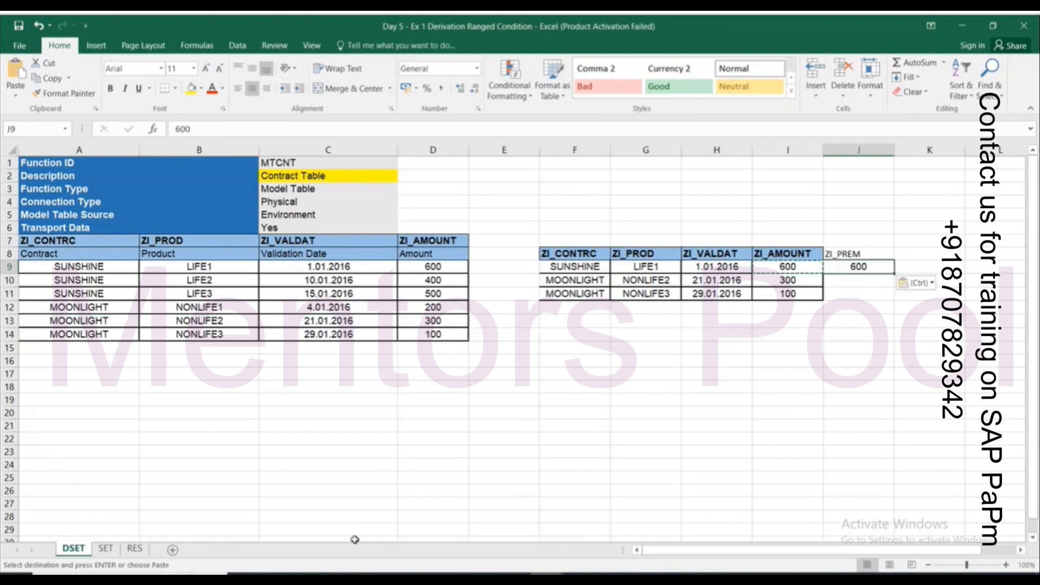
# Check Rule 2's action on SET and copy the two MOONLIGHT amounts from I10:I11 on DSET to J10
pyautogui.click(113, 549)
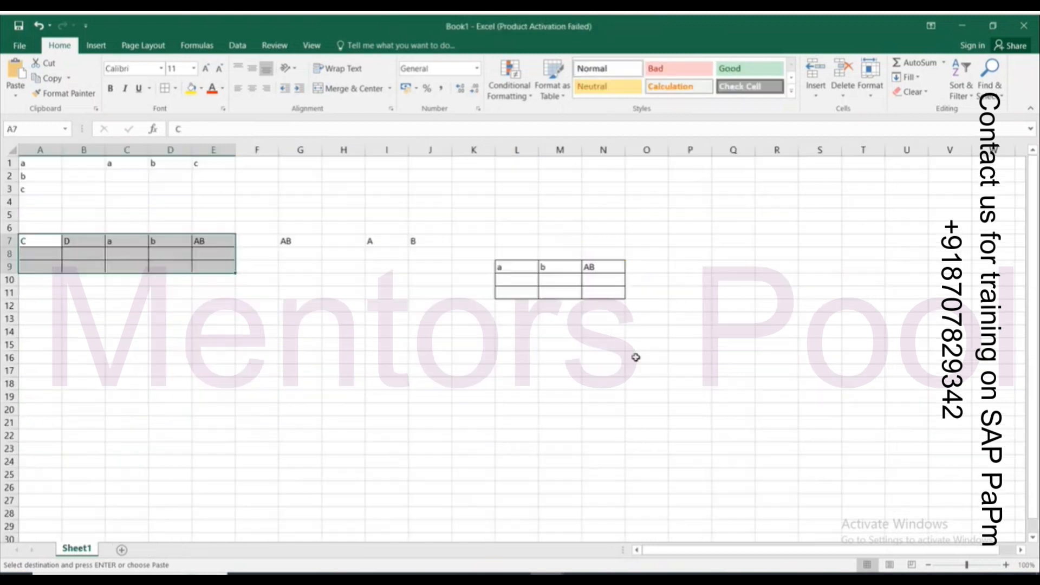
pyautogui.hotkey('ctrl', 'v')
pyautogui.click(365, 437)
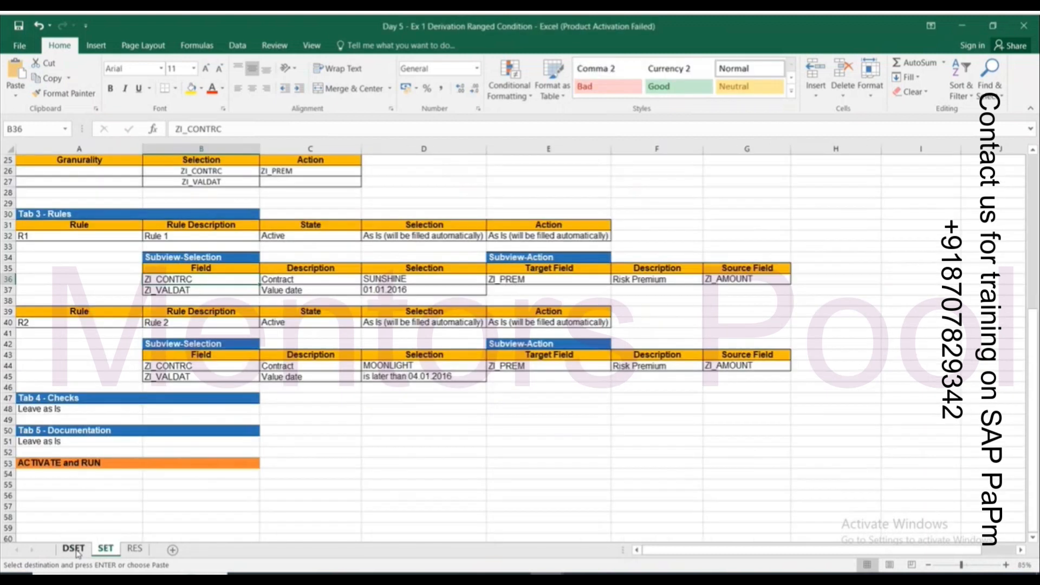
pyautogui.click(76, 550)
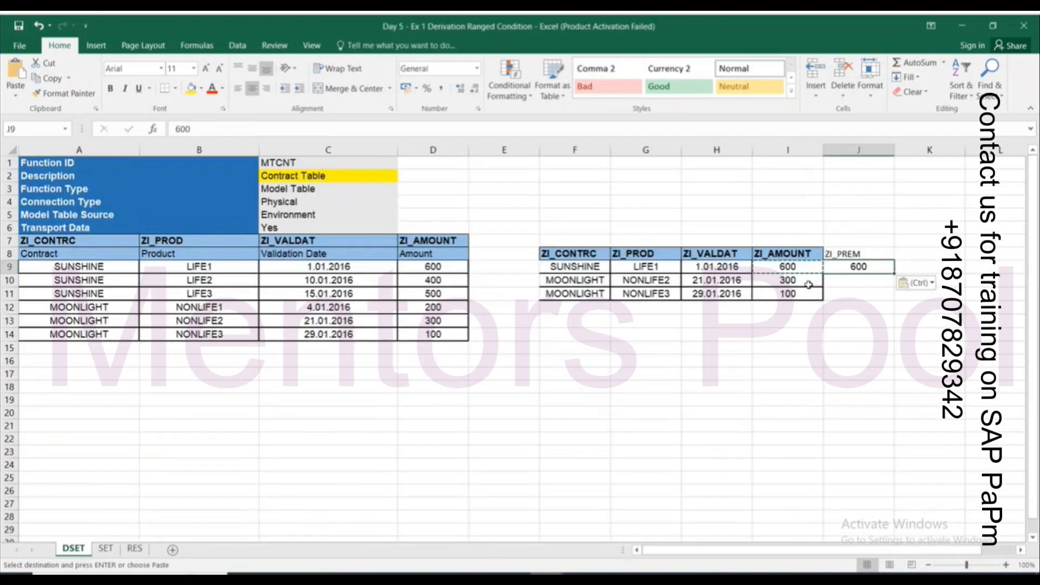
pyautogui.moveTo(788, 280); pyautogui.dragTo(788, 293)
pyautogui.hotkey('ctrl', 'c')
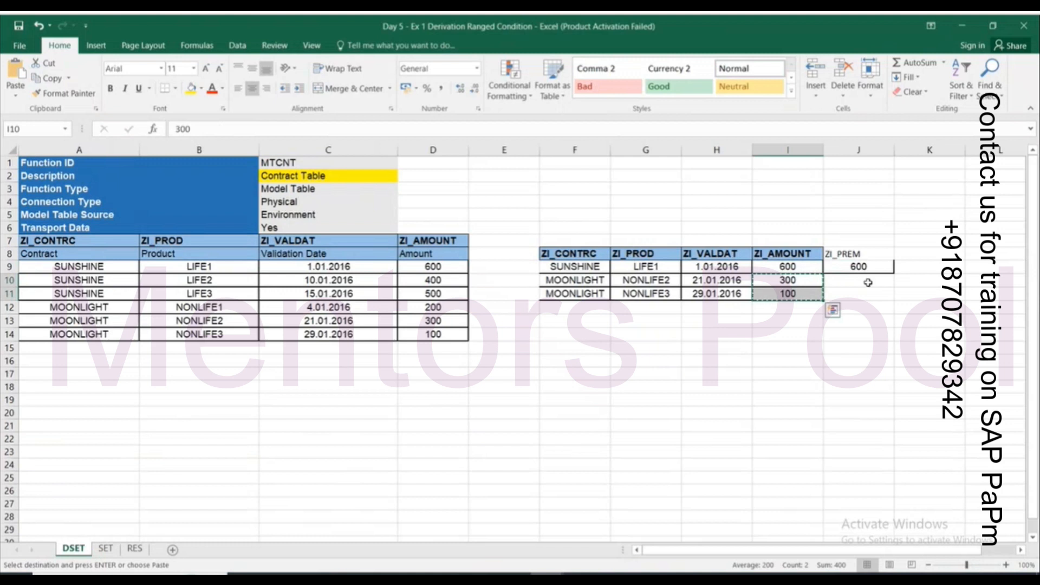
pyautogui.click(886, 278)
pyautogui.hotkey('ctrl', 'v')
# Copy the example result table (F8:J11) from DSET to A11 on the RES sheet, below the expected result
pyautogui.click(589, 251)
pyautogui.moveTo(589, 250); pyautogui.dragTo(891, 295)
pyautogui.hotkey('ctrl', 'c')
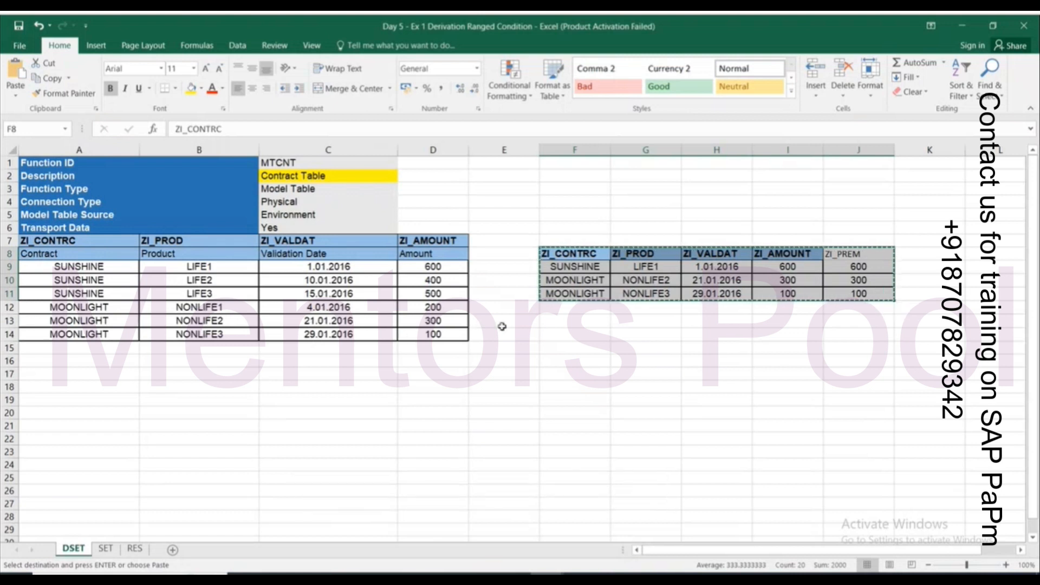
pyautogui.moveTo(22, 305); pyautogui.dragTo(357, 305)
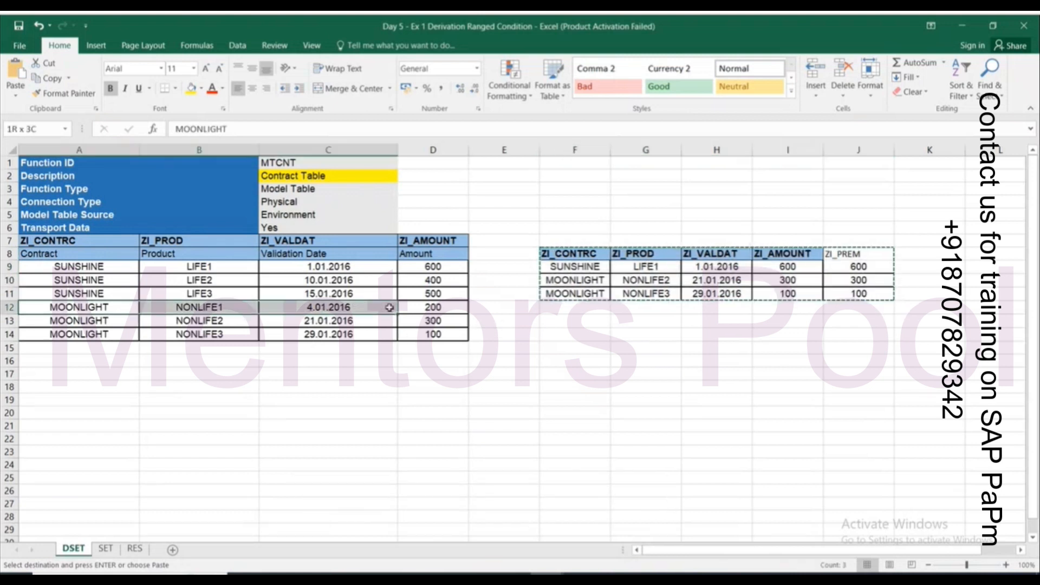
pyautogui.click(111, 267)
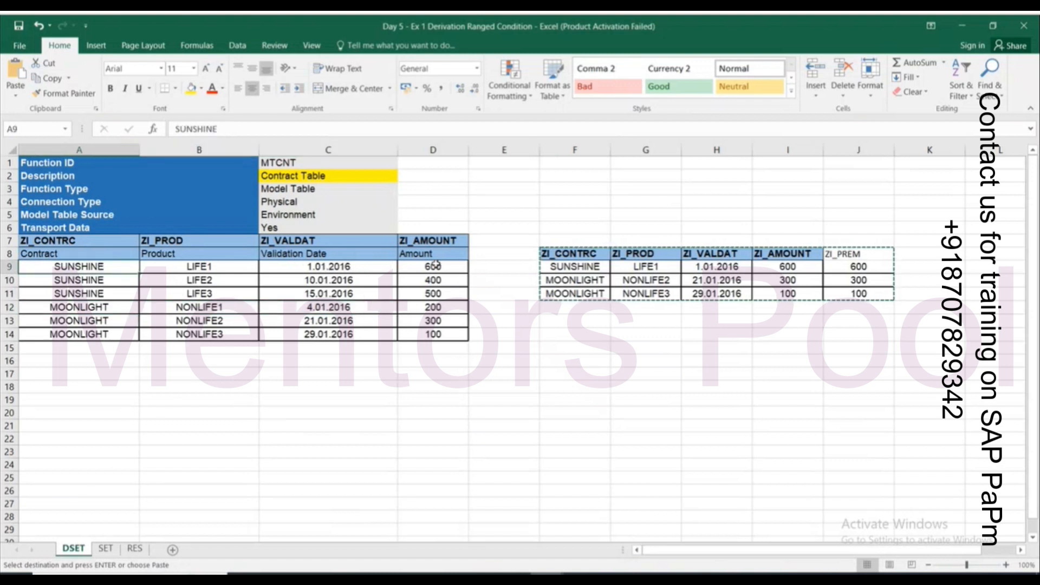
pyautogui.click(147, 549)
pyautogui.click(84, 295)
pyautogui.hotkey('ctrl', 'v')
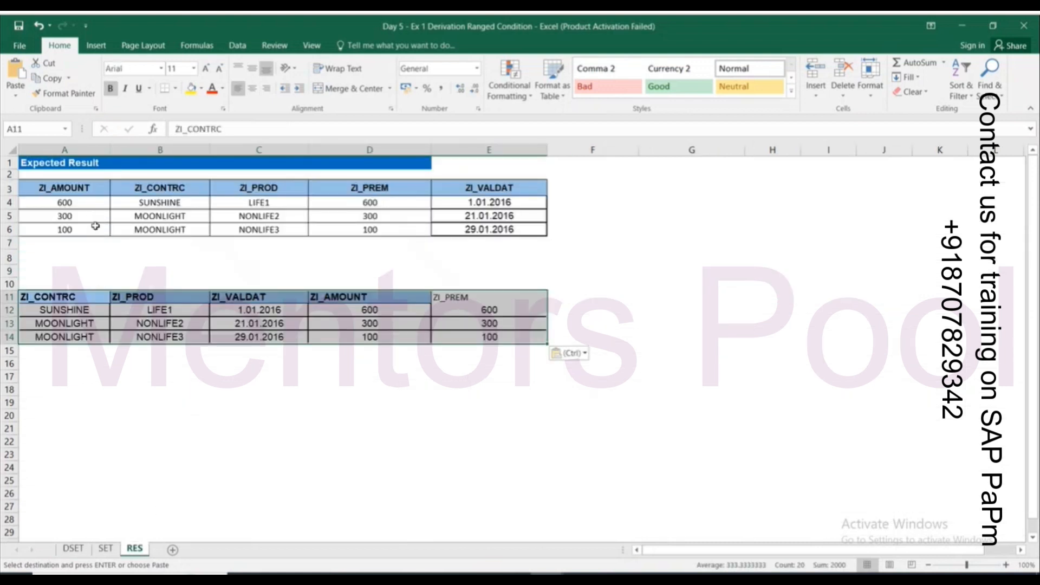
pyautogui.click(487, 440)
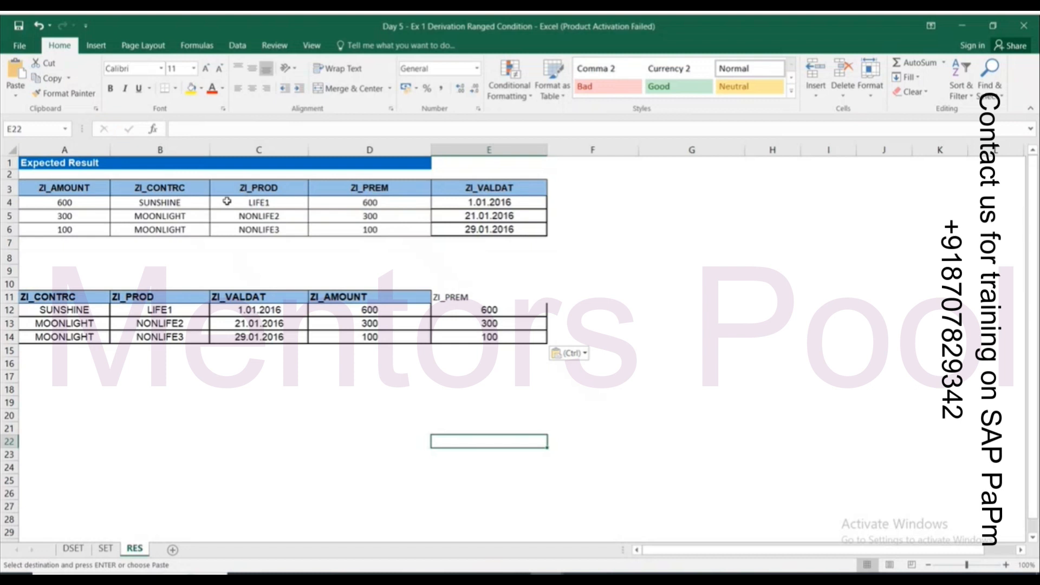
# Open the Day 5 - Ex 2 Derivation Simple Condition workbook from the Exercises folder
pyautogui.hotkey('alt', 'Tab')
pyautogui.hotkey('alt', 'Tab')
pyautogui.doubleClick(231, 530)
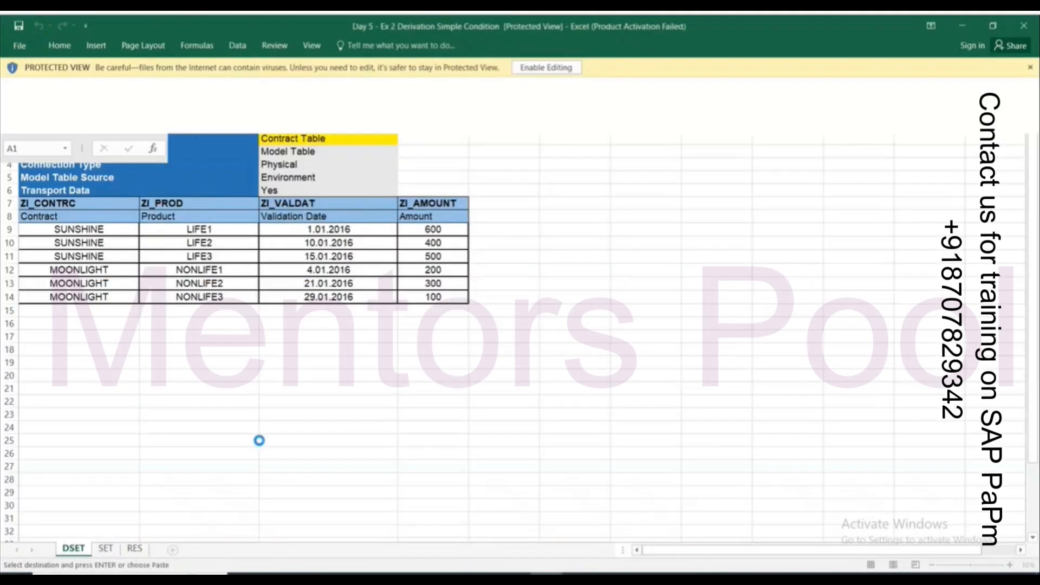
pyautogui.click(273, 373)
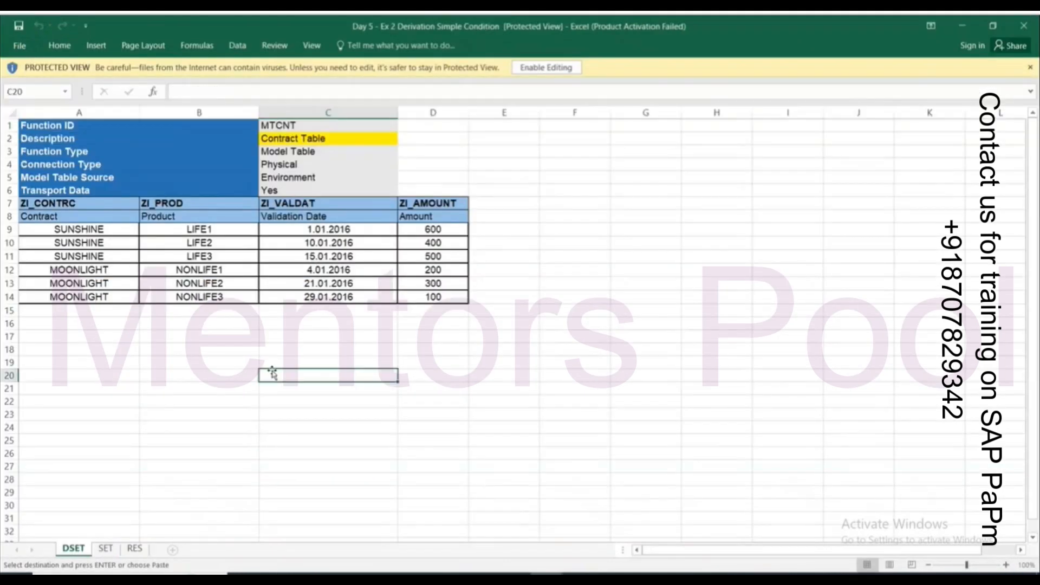
# Compare Rule 1's contract and product selection on SET with the expected result on RES and the SUNSHINE/LIFE1 row on DSET
pyautogui.click(107, 551)
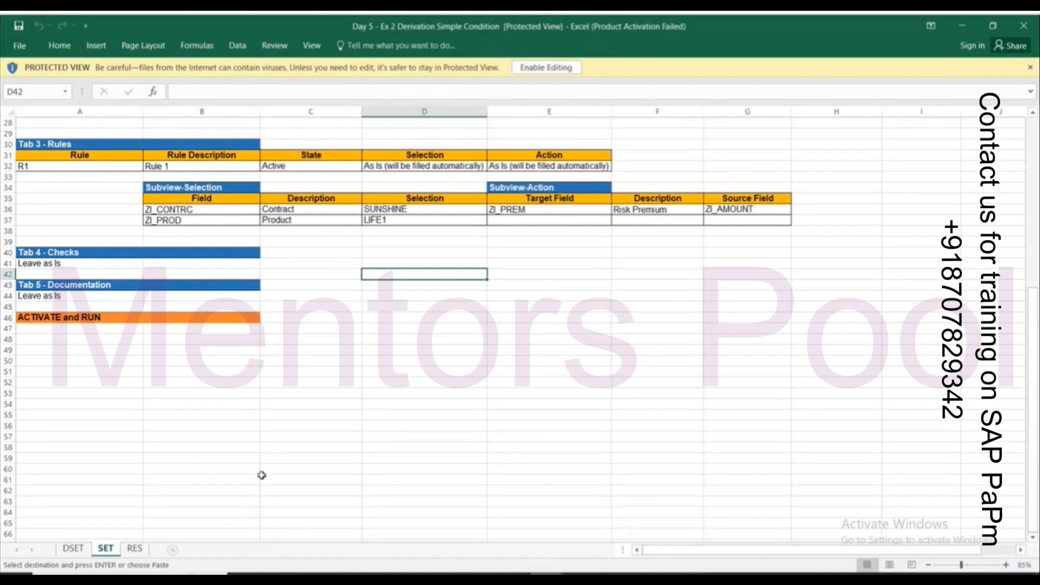
pyautogui.click(135, 549)
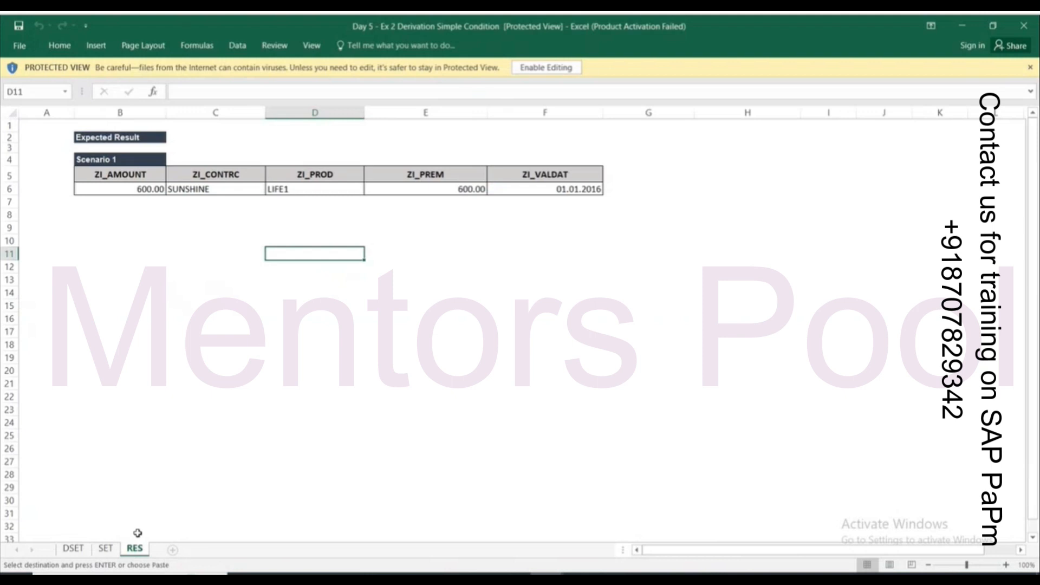
pyautogui.click(106, 550)
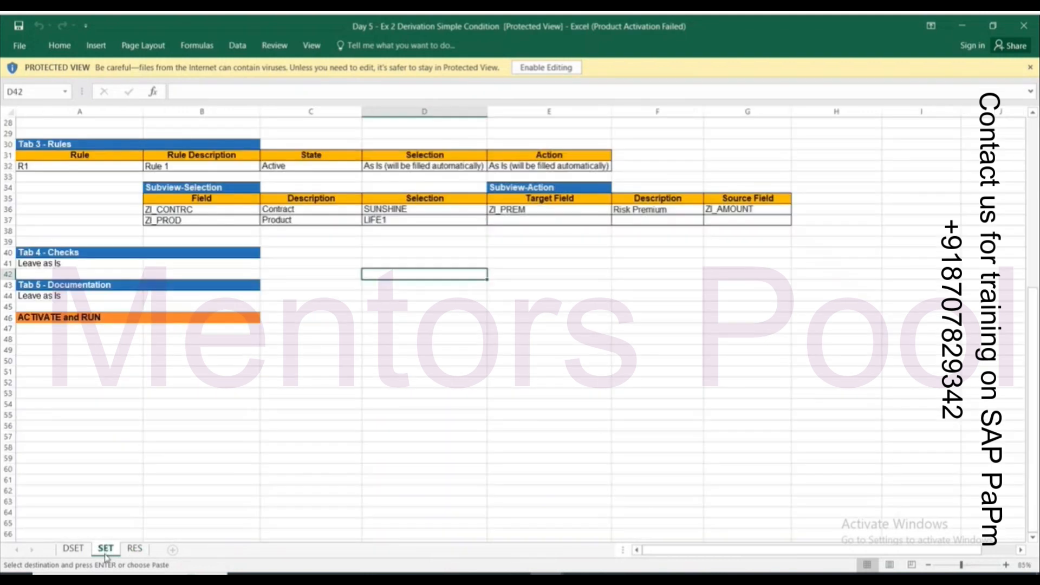
pyautogui.click(74, 549)
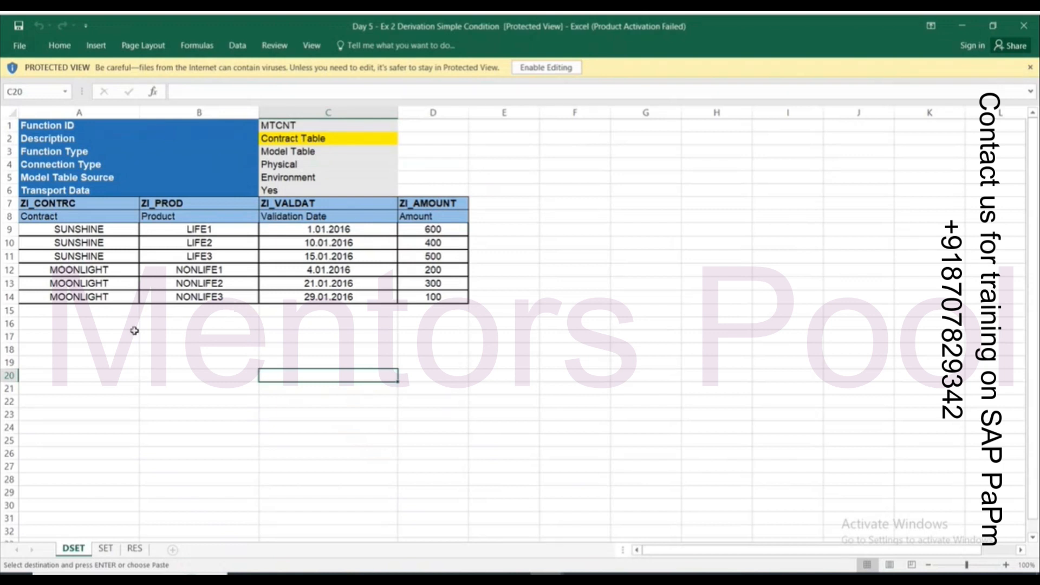
pyautogui.click(100, 230)
pyautogui.click(186, 229)
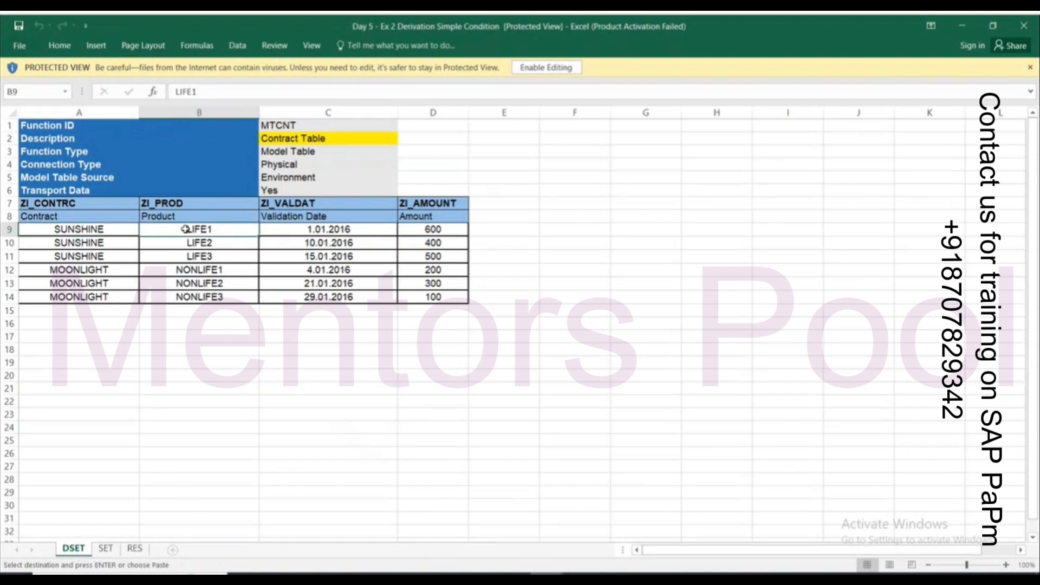
pyautogui.click(338, 230)
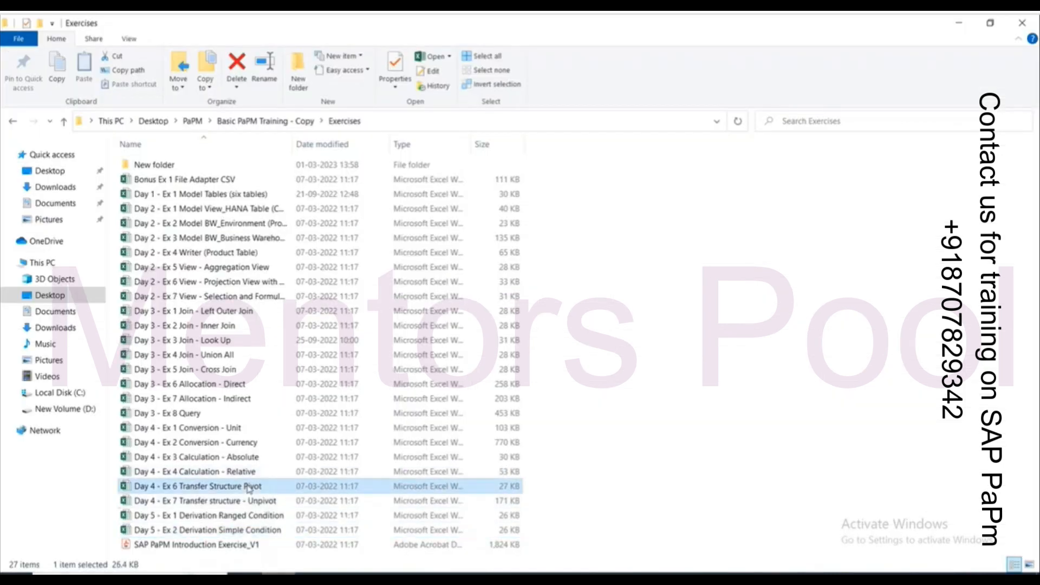
# Switch to the Day 4 - Ex 6 Transfer Structure Pivot workbook and examine the signature and rules on its SET sheet
pyautogui.doubleClick(249, 487)
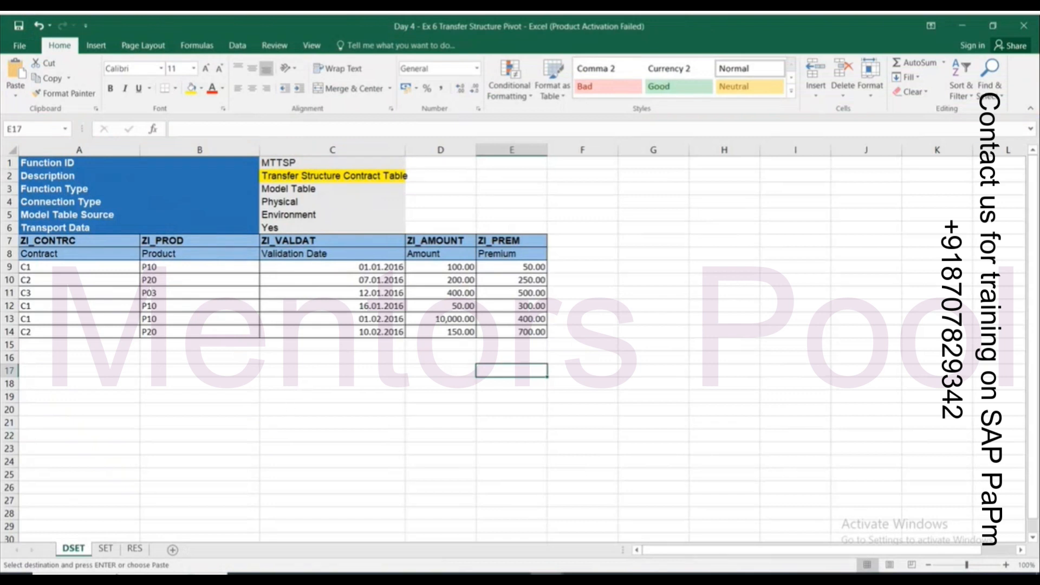
pyautogui.click(104, 548)
pyautogui.scroll(-9, 315, 471)
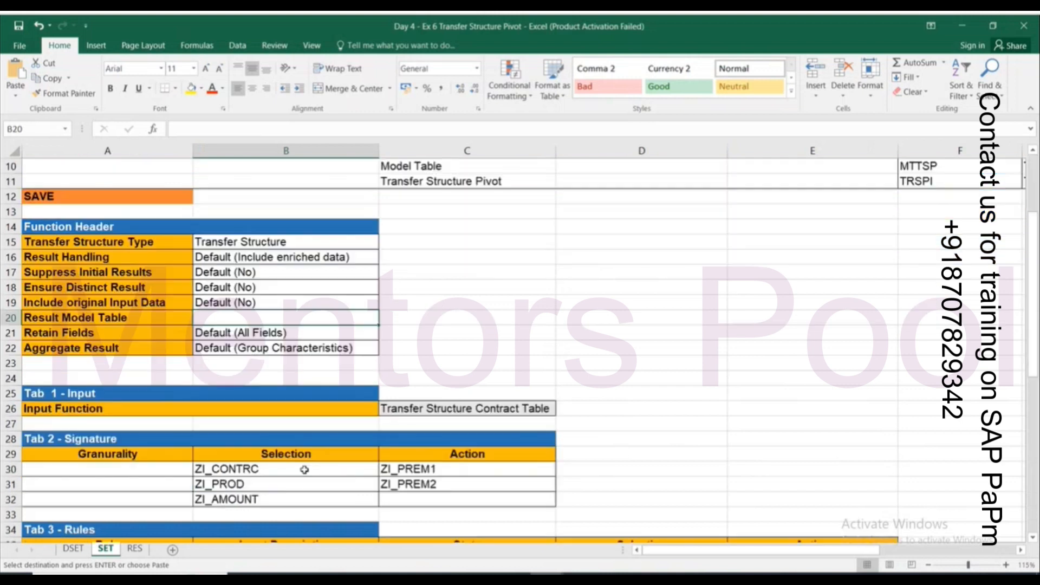
pyautogui.click(274, 347)
pyautogui.moveTo(275, 346); pyautogui.dragTo(285, 367)
pyautogui.click(285, 368)
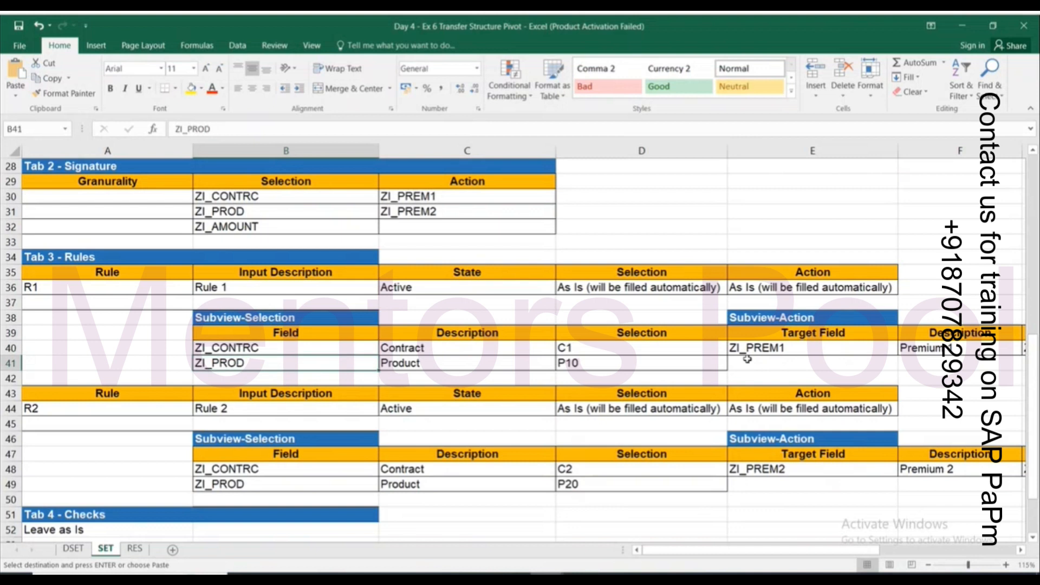
# Open the Day 4 - Ex 7 Transfer structure - Unpivot workbook from the Exercises folder and show its SET sheet
pyautogui.hotkey('alt', 'Tab')
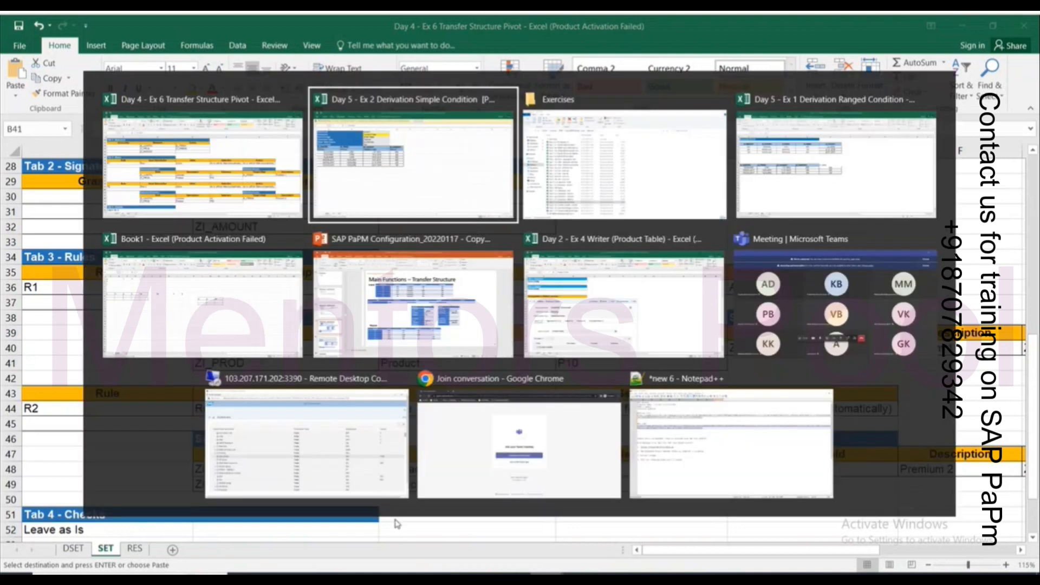
pyautogui.hotkey('alt', 'Tab')
pyautogui.click(255, 502)
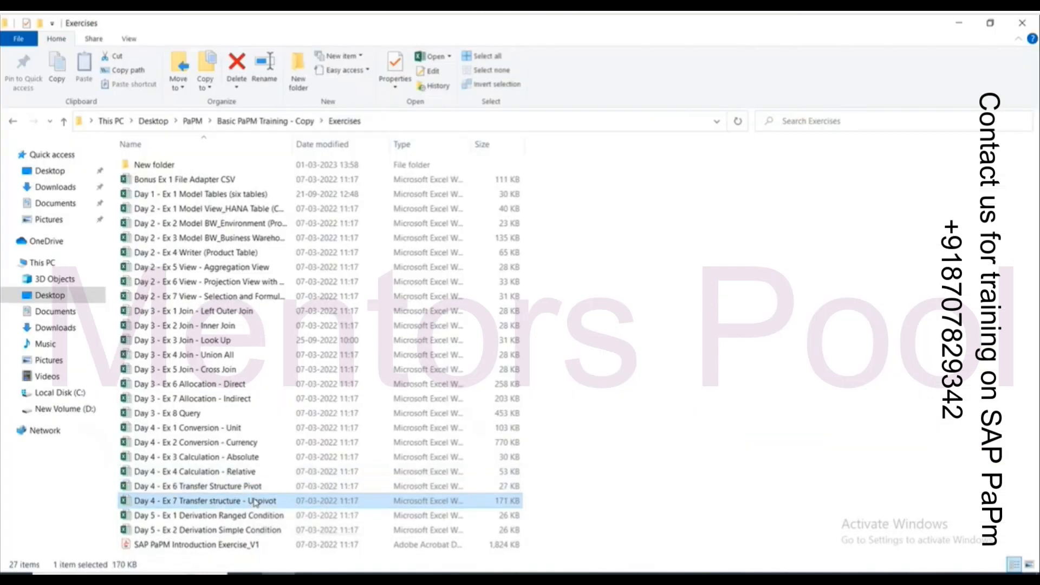
pyautogui.doubleClick(254, 502)
pyautogui.click(106, 548)
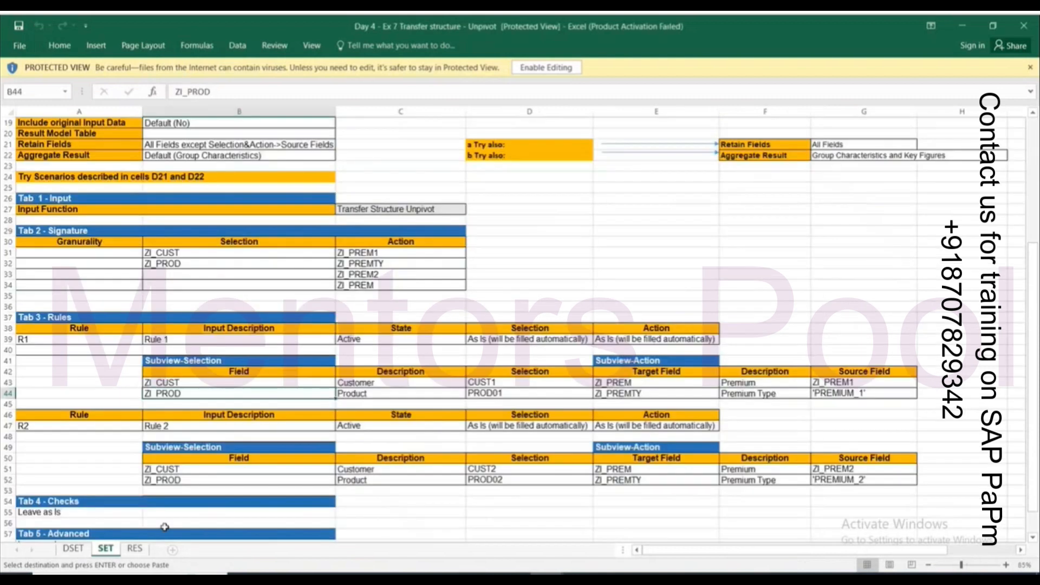
# Examine the signature and the customer and product selections of Rules 1 and 2 on the Unpivot SET sheet
pyautogui.scroll(-1, 562, 409)
pyautogui.click(379, 350)
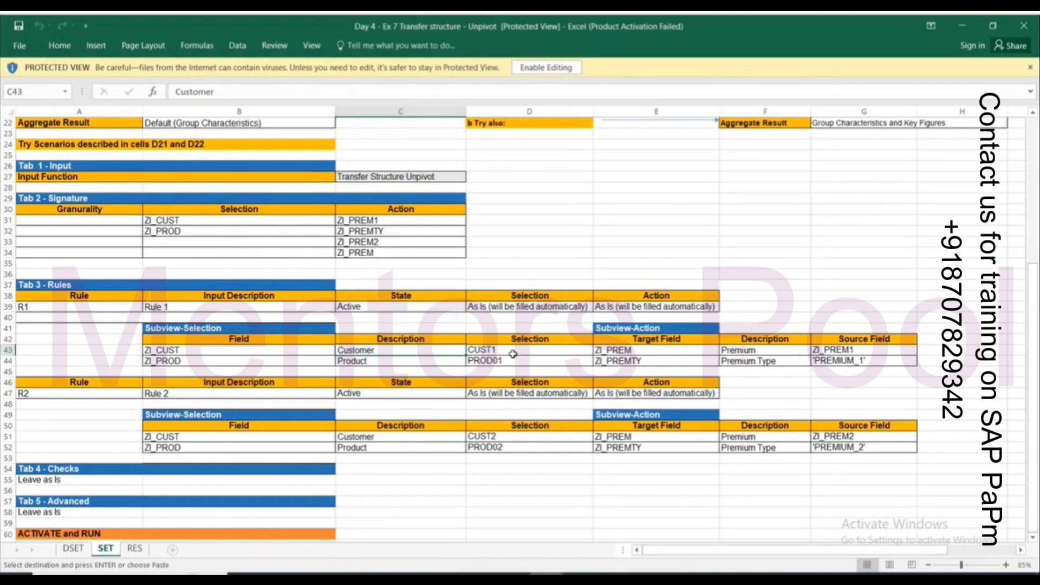
pyautogui.scroll(-2, 358, 364)
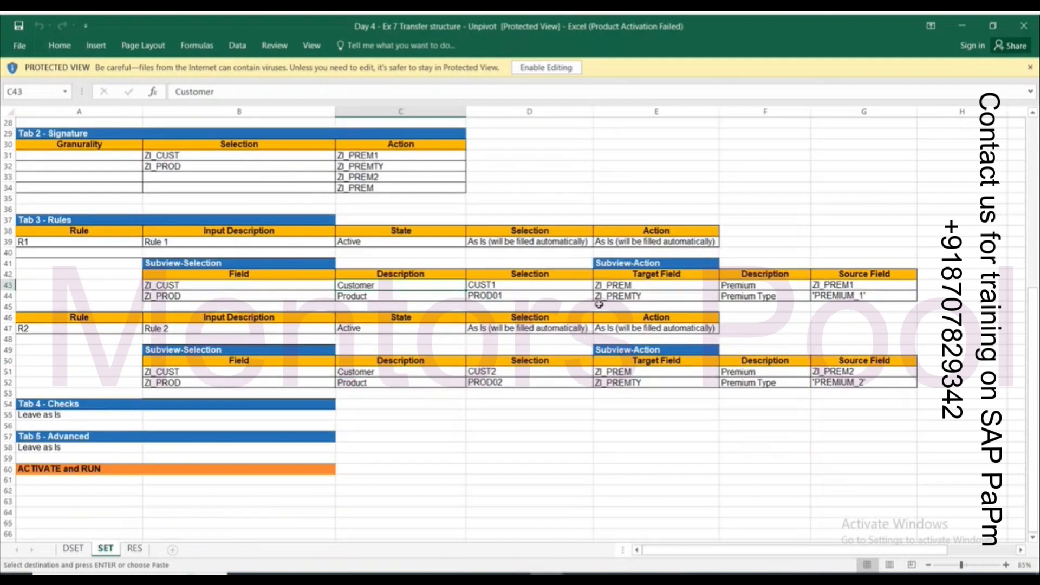
pyautogui.click(655, 305)
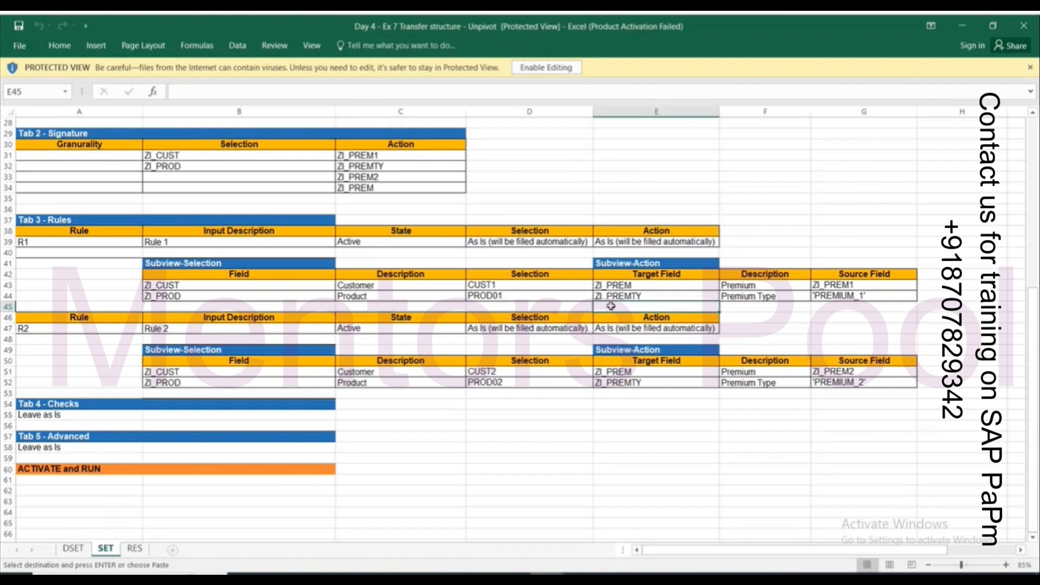
pyautogui.moveTo(514, 286); pyautogui.dragTo(517, 293)
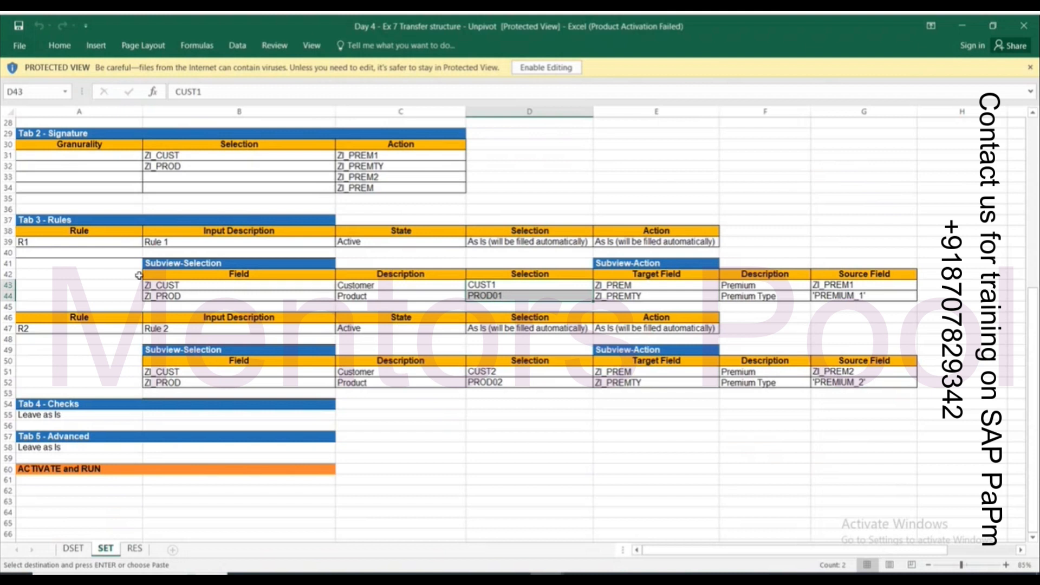
pyautogui.click(487, 283)
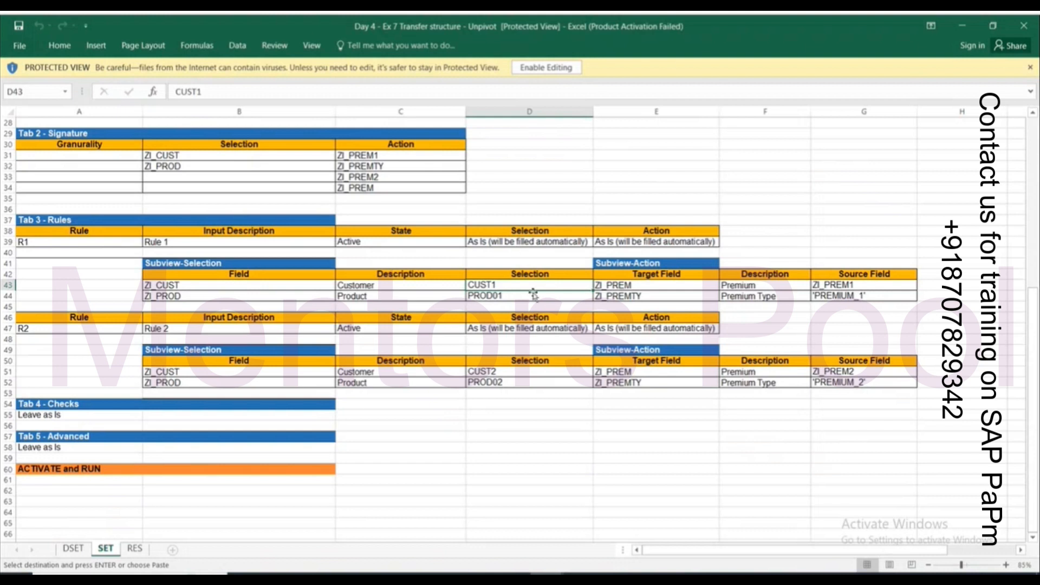
pyautogui.hotkey('alt', 'Tab')
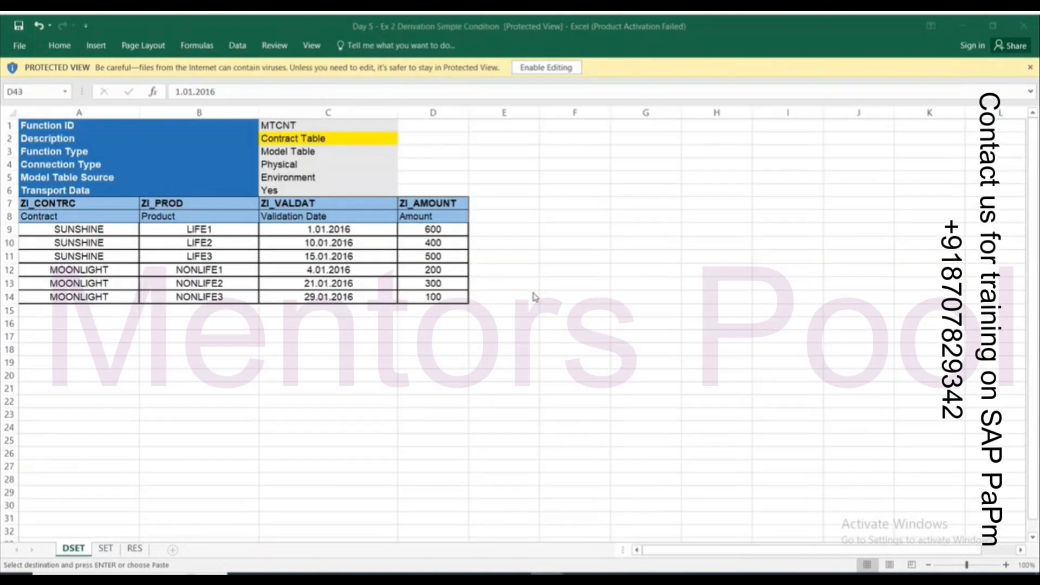
pyautogui.hotkey('alt', 'Tab')
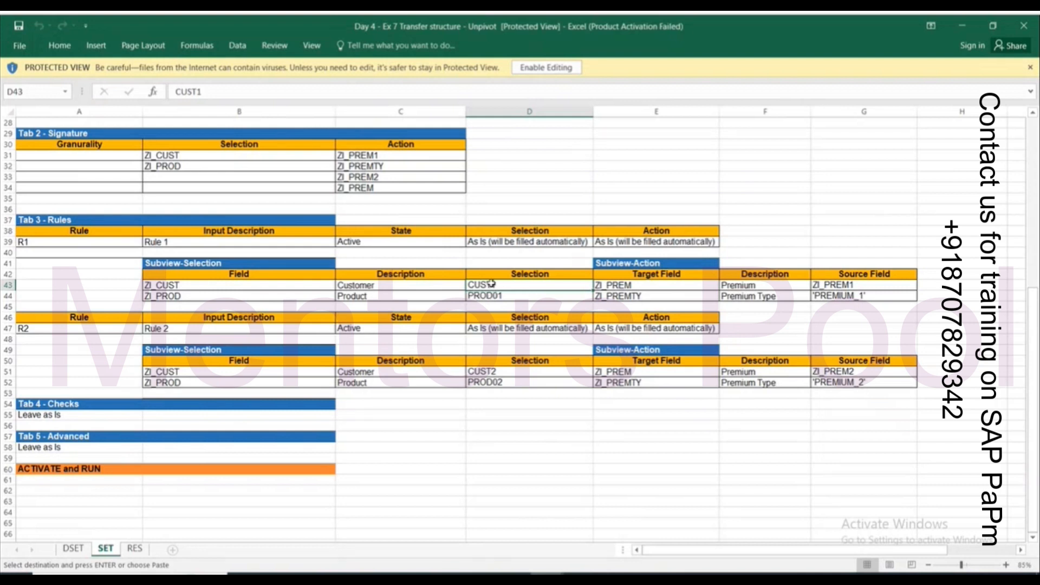
pyautogui.click(514, 183)
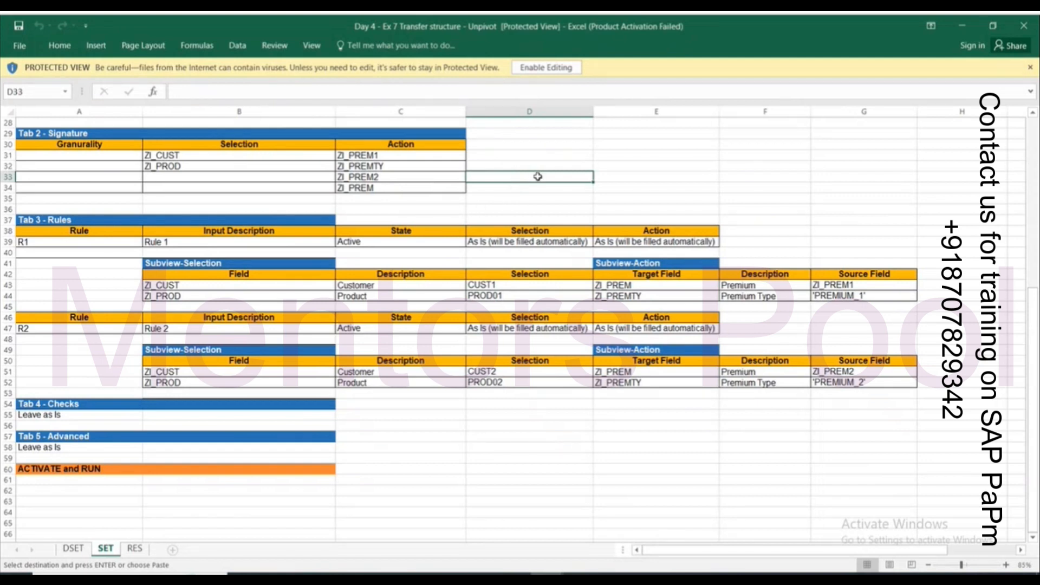
pyautogui.click(645, 176)
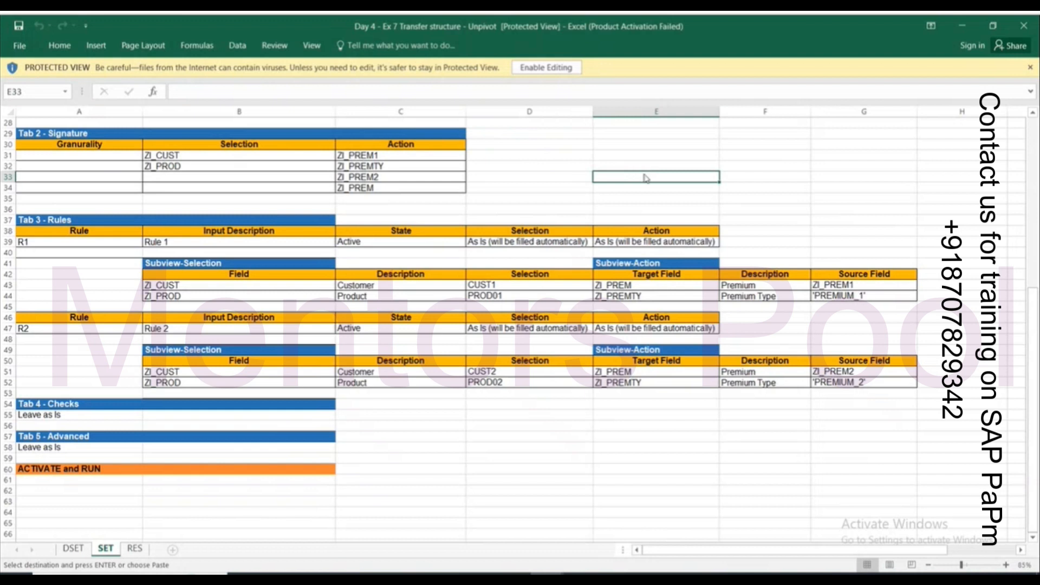
# Enable editing of the Transfer structure - Unpivot workbook and return to the Signature and Rules sections on SET
pyautogui.click(553, 67)
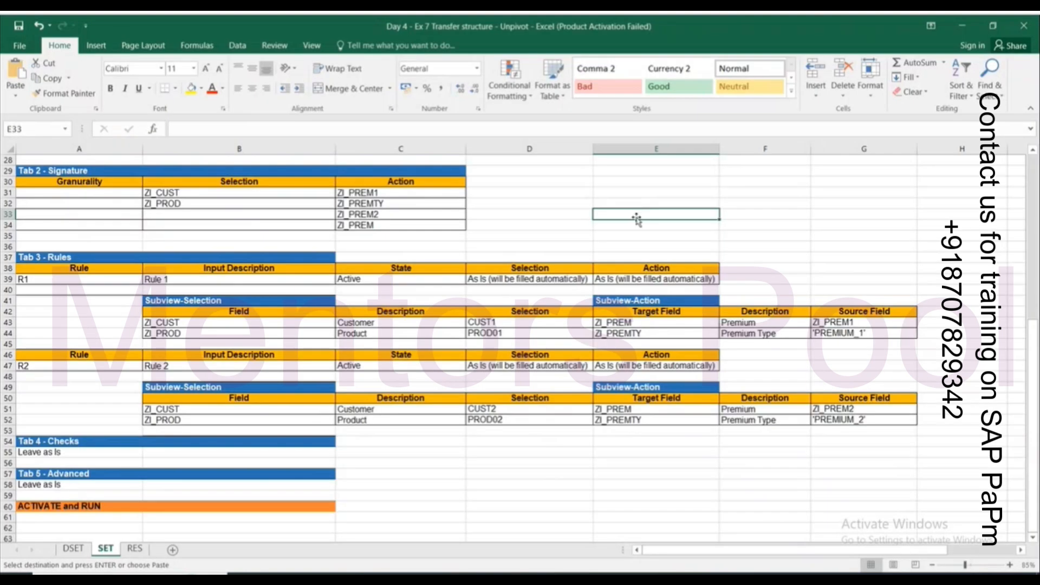
pyautogui.doubleClick(637, 219)
pyautogui.click(636, 214)
pyautogui.doubleClick(636, 209)
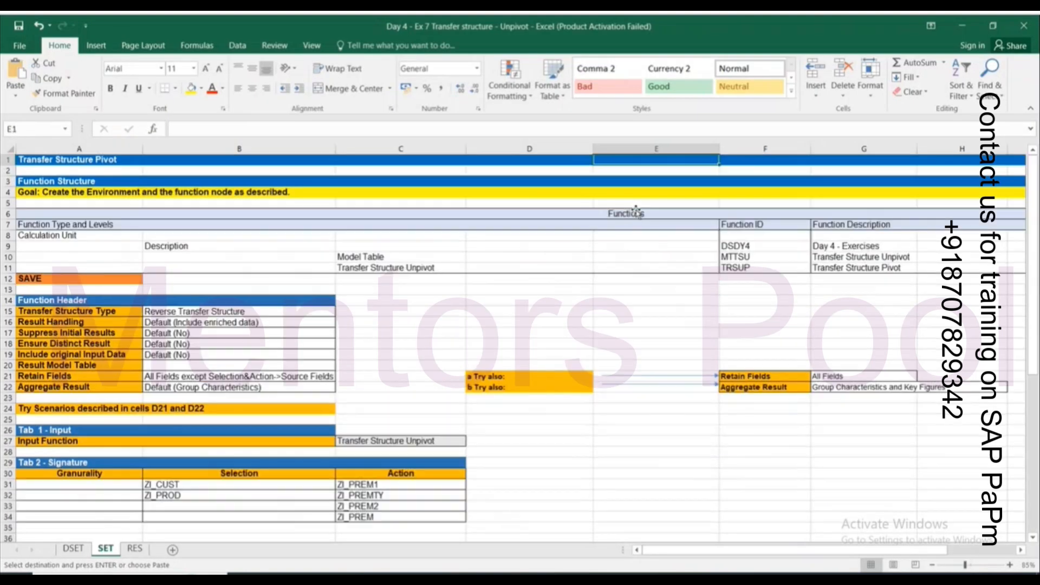
pyautogui.click(587, 332)
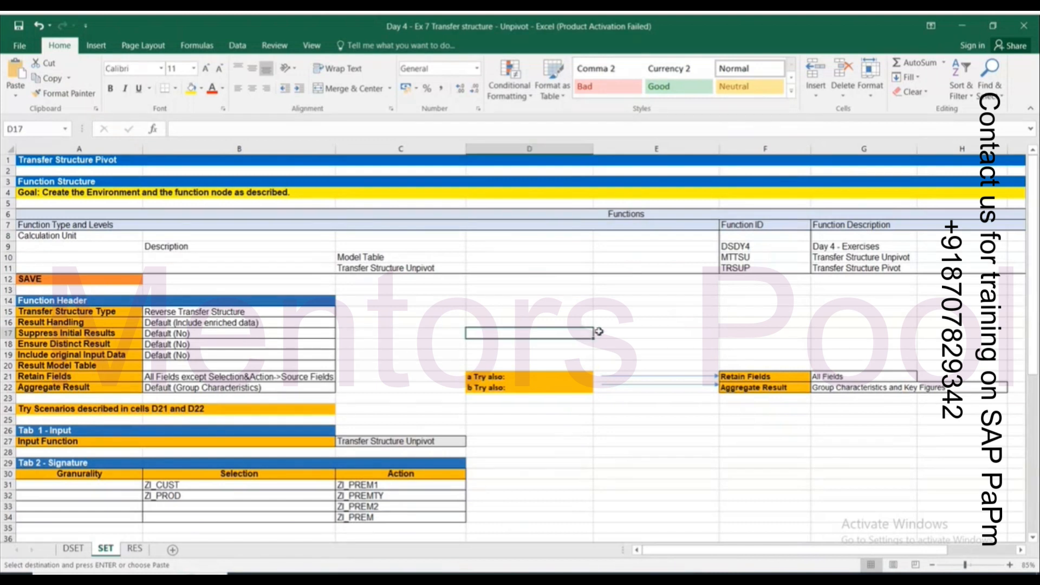
pyautogui.scroll(-5, 602, 336)
pyautogui.scroll(-4, 605, 336)
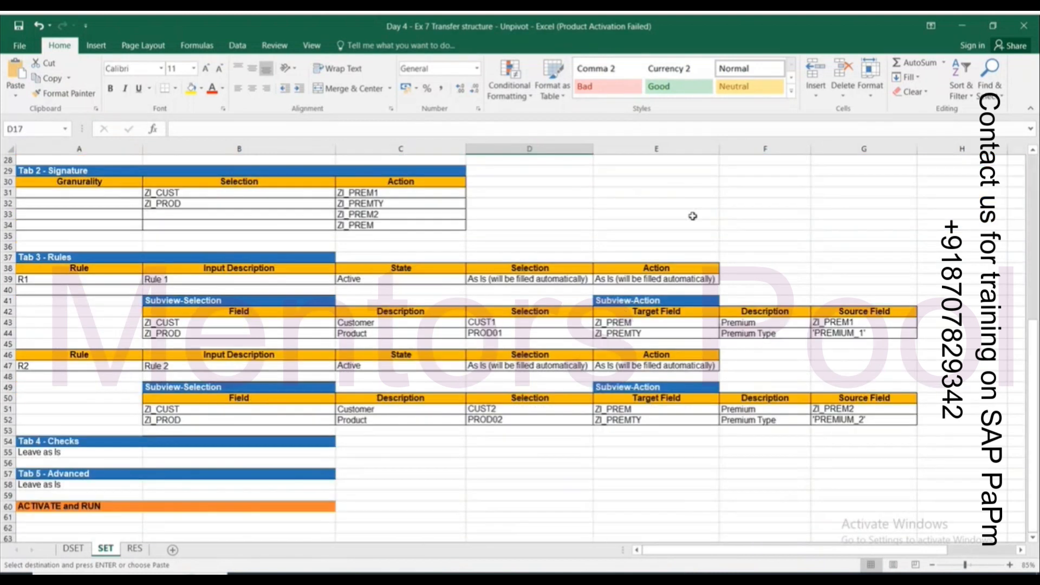
# Enter the example input parameter :IP_CUST in cell E32, beside the Signature table
pyautogui.click(684, 202)
pyautogui.write(':')
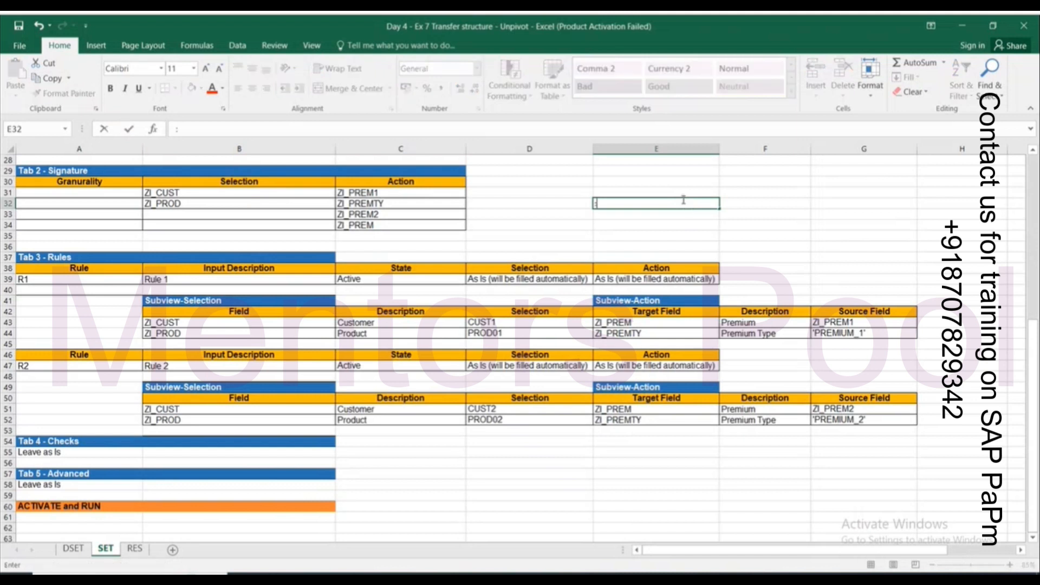
pyautogui.write('IP_CUST')
pyautogui.press('Tab')
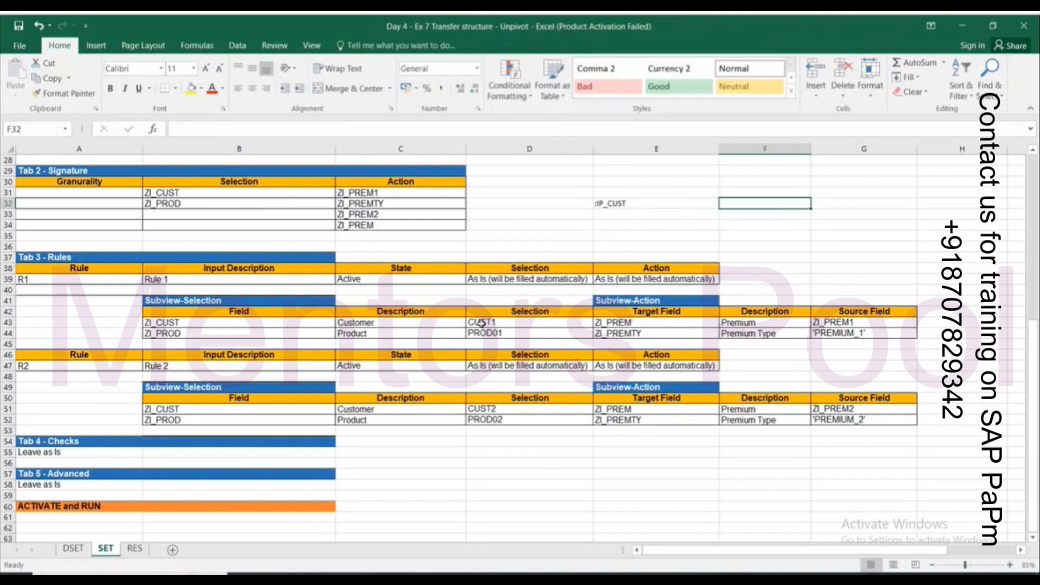
pyautogui.click(647, 204)
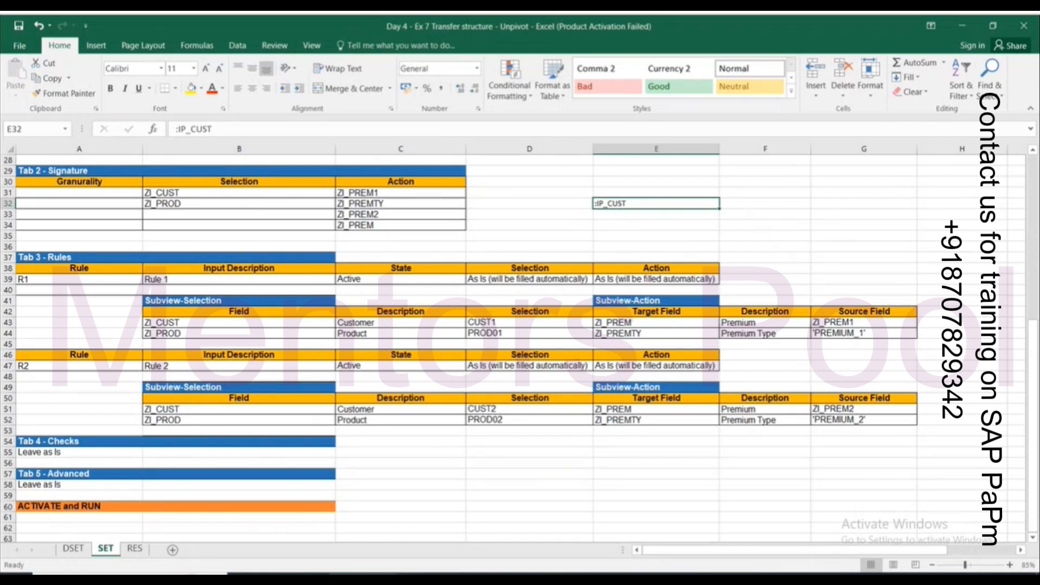
# Switch to the SAP My Environments page in the Remote Desktop session and reload it
pyautogui.click(514, 577)
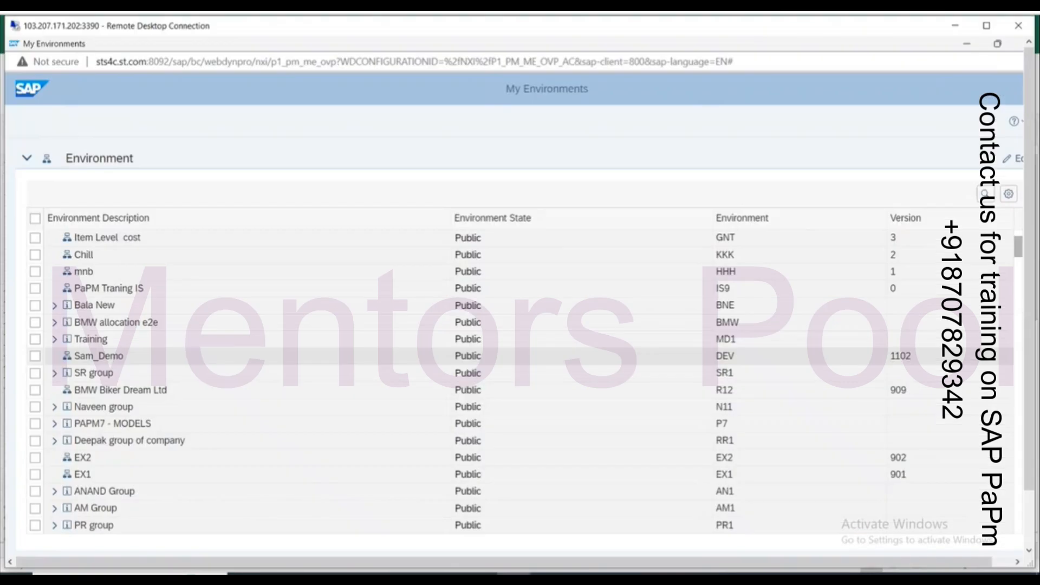
pyautogui.scroll(-2, 160, 387)
pyautogui.click(163, 386)
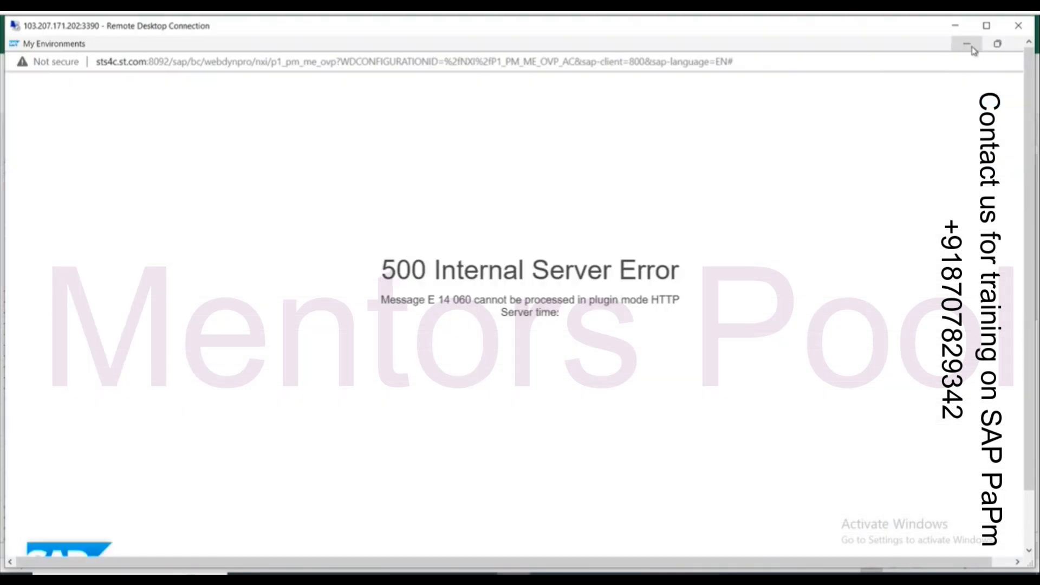
pyautogui.click(749, 63)
pyautogui.press('Return')
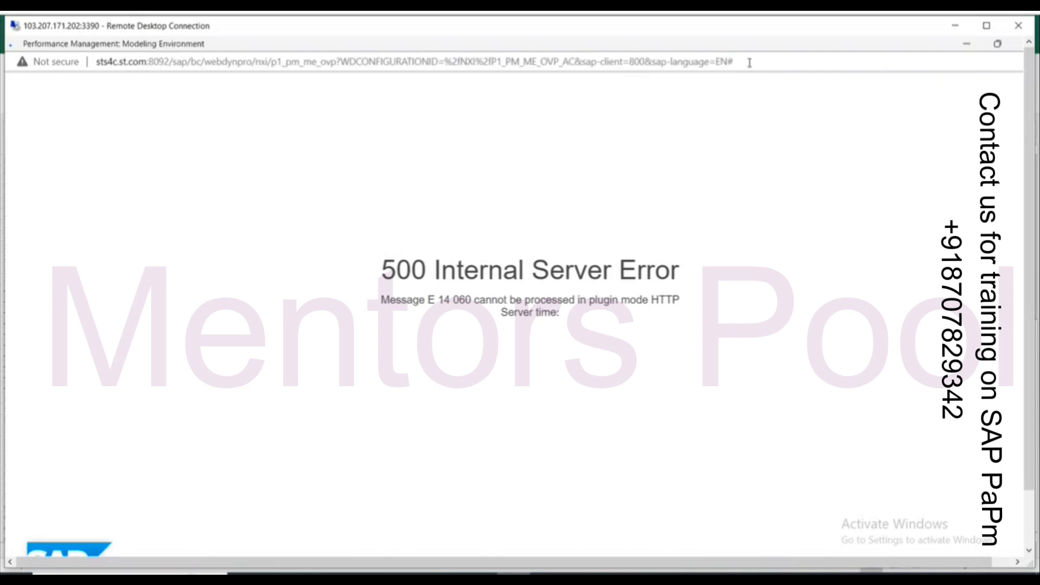
# Expand the BT PaPM Training - April group and select the environment with ID BAS
pyautogui.scroll(-3, 308, 297)
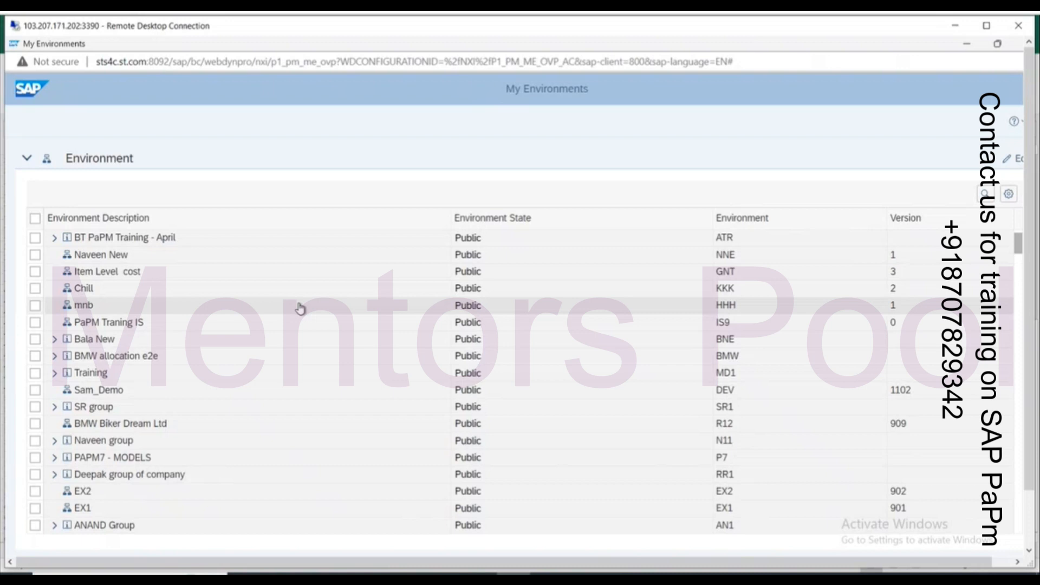
pyautogui.scroll(-1, 300, 309)
pyautogui.scroll(-18, 301, 308)
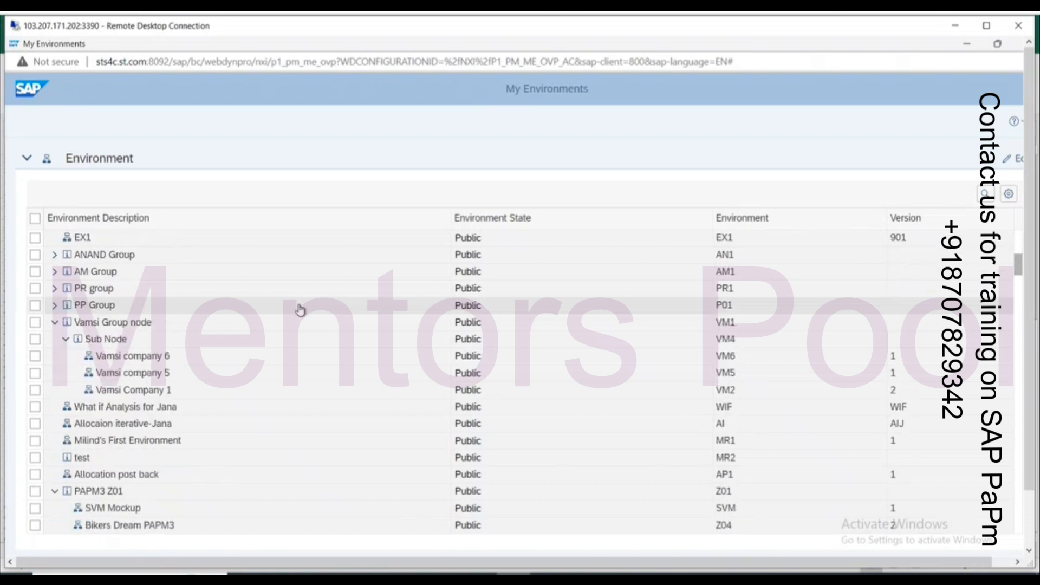
pyautogui.scroll(20, 300, 309)
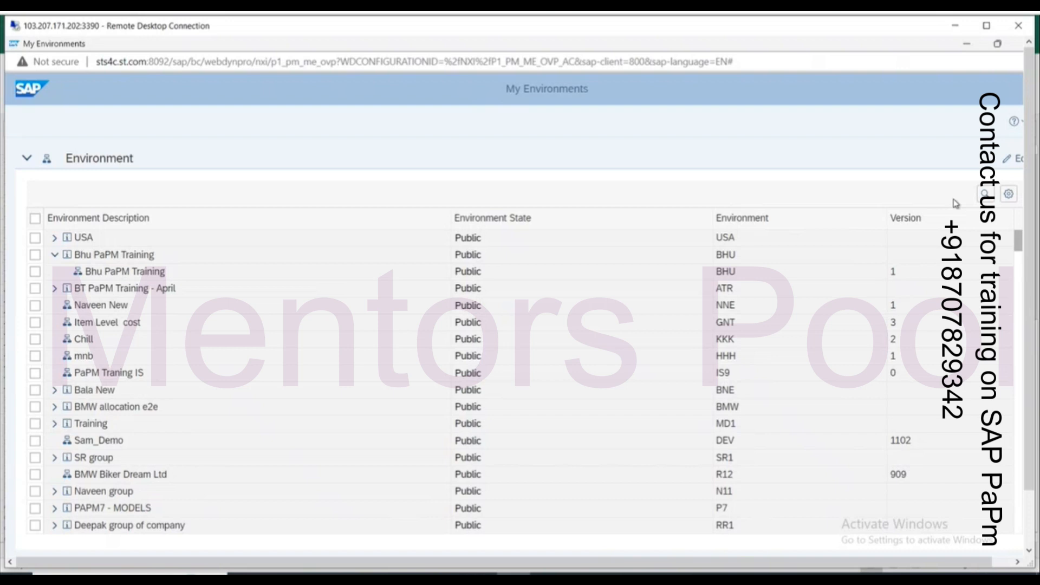
pyautogui.click(55, 289)
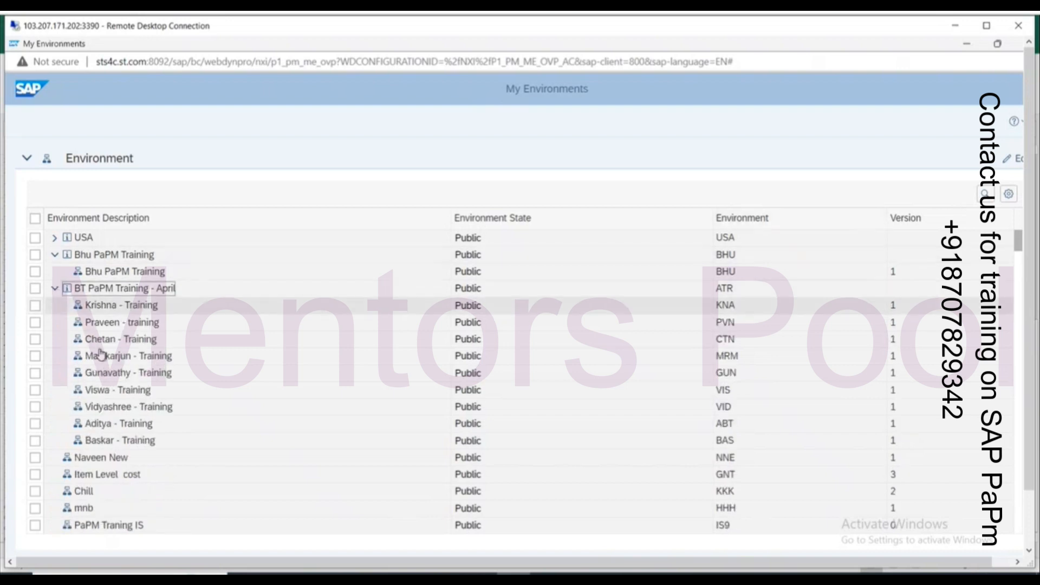
pyautogui.click(37, 441)
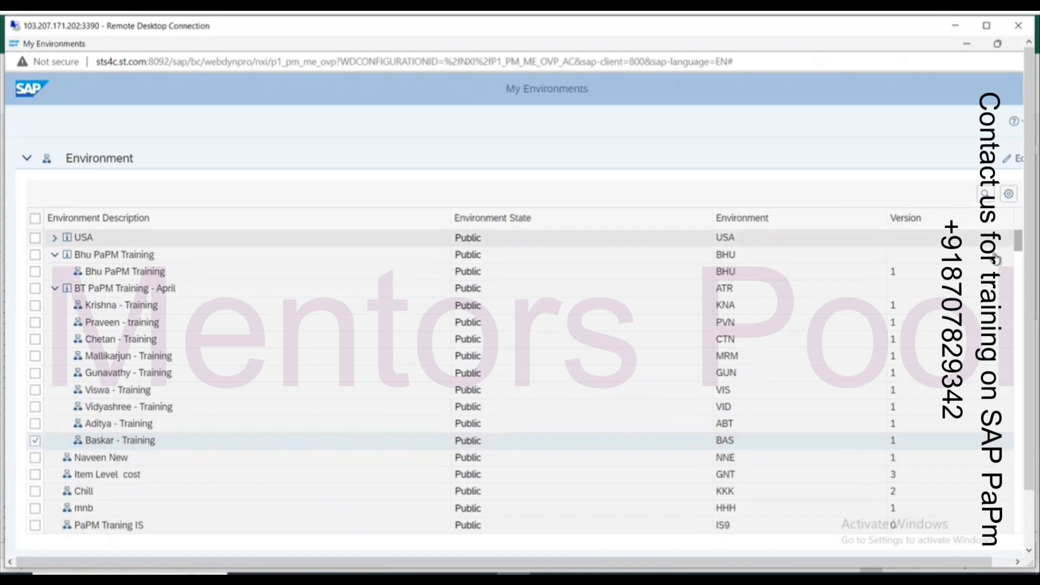
# Open the selected environment and display the output fields of its AG view function
pyautogui.scroll(-5, 996, 260)
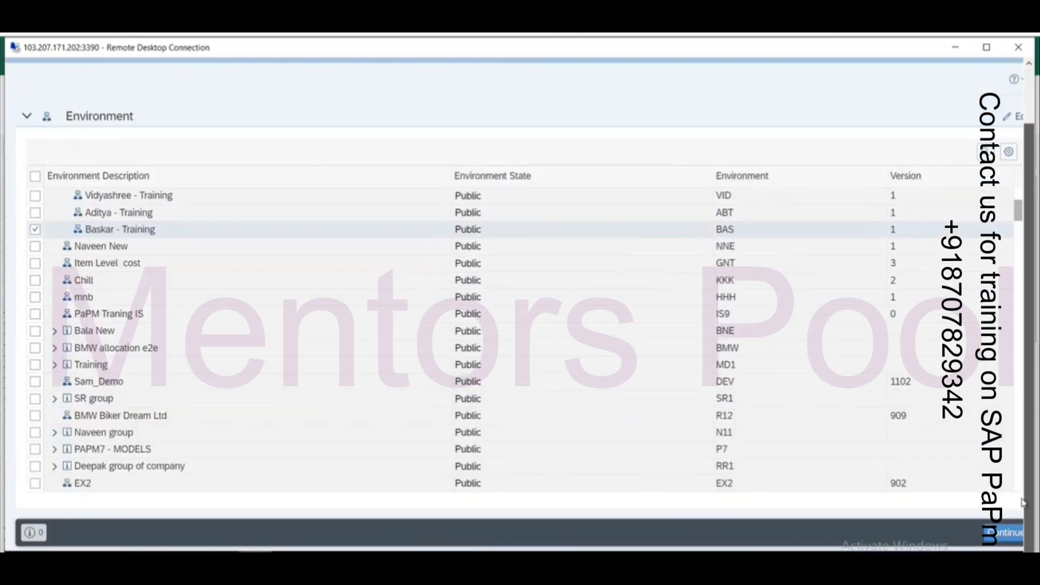
pyautogui.click(1009, 532)
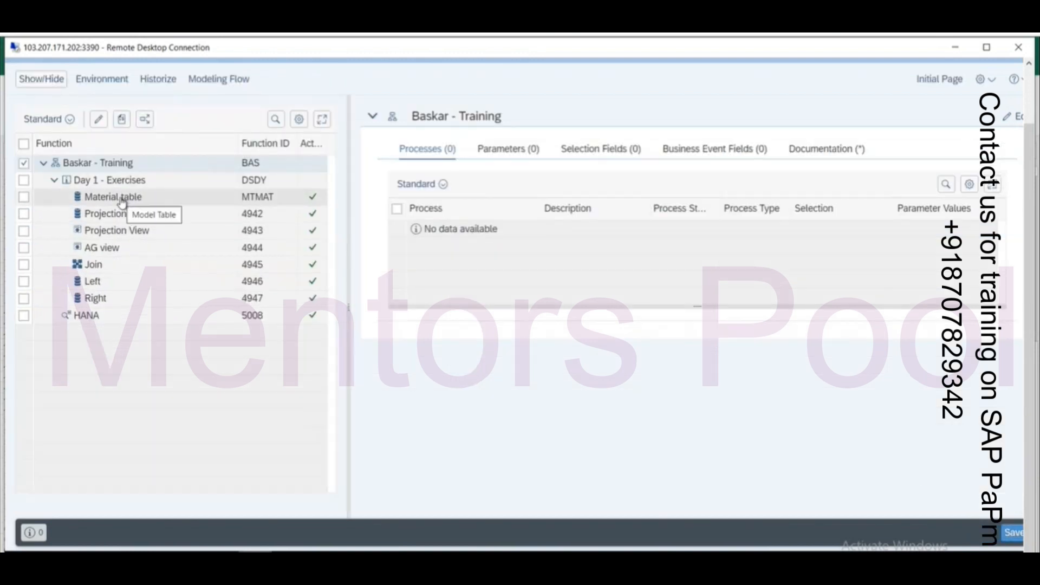
pyautogui.click(97, 248)
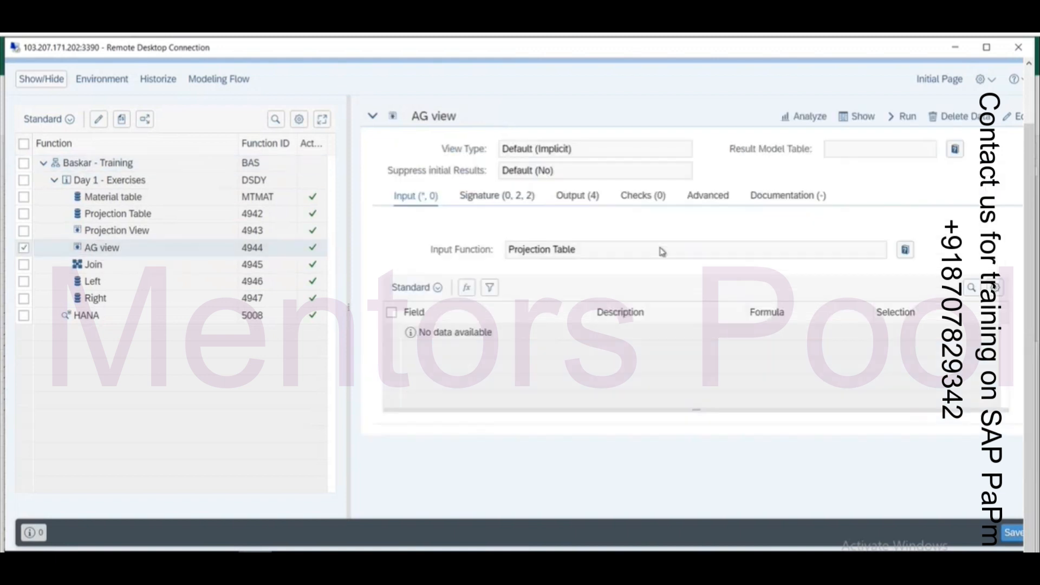
pyautogui.click(578, 198)
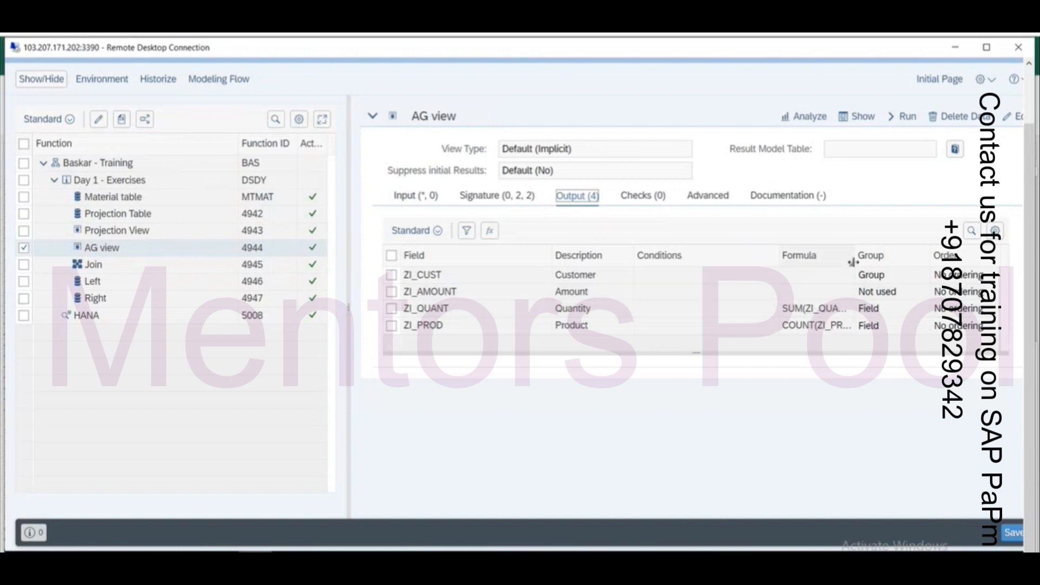
# Switch back to the Transfer structure - Unpivot workbook and compare Rule 1's CUST1 selection with the :IP_CUST parameter in E32
pyautogui.hotkey('alt', 'Tab')
pyautogui.hotkey('alt', 'Tab')
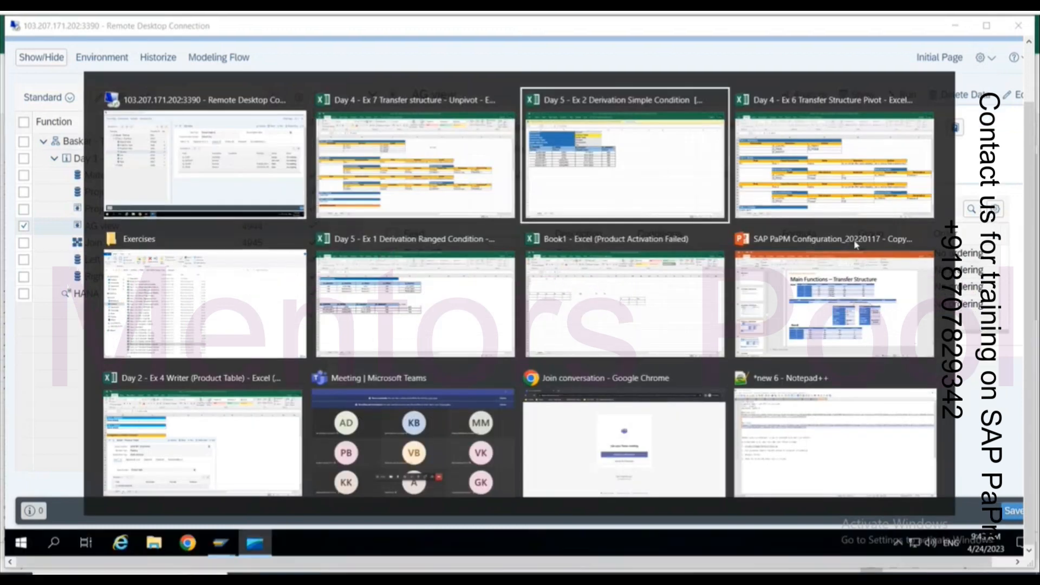
pyautogui.hotkey('alt', 'Tab')
pyautogui.hotkey('alt', 'Tab')
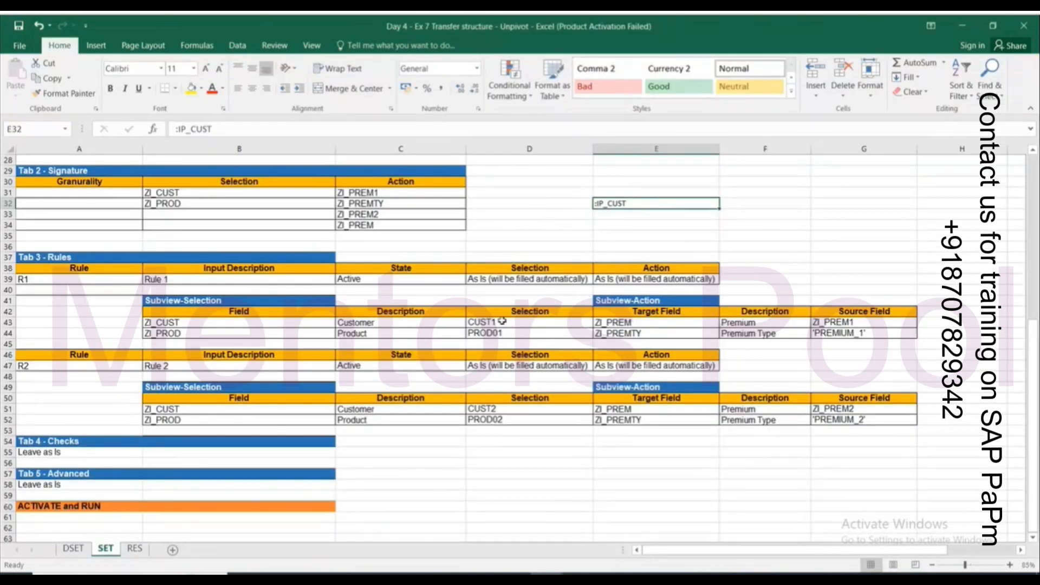
pyautogui.click(486, 323)
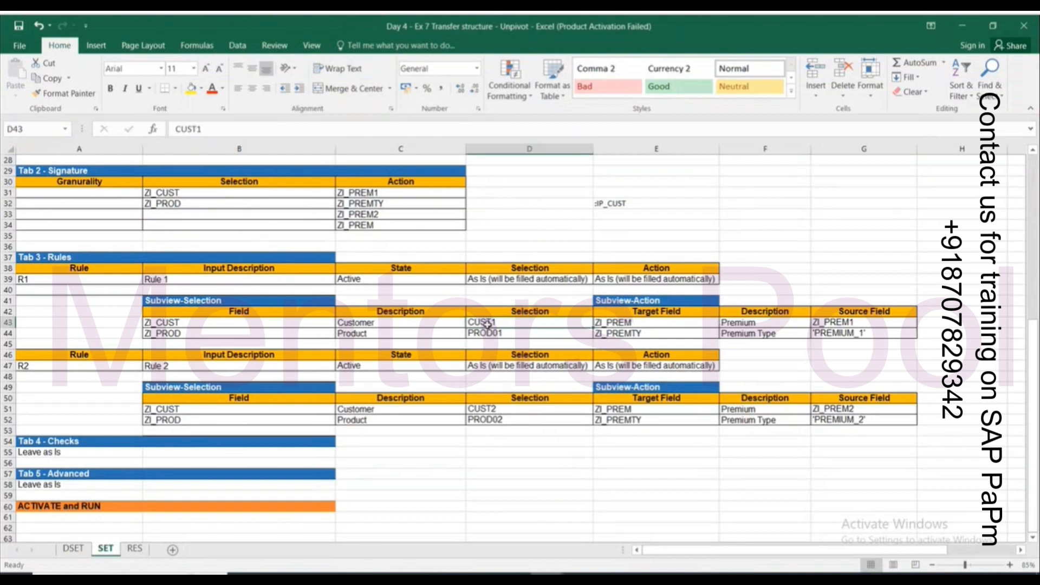
pyautogui.moveTo(633, 206); pyautogui.dragTo(587, 204)
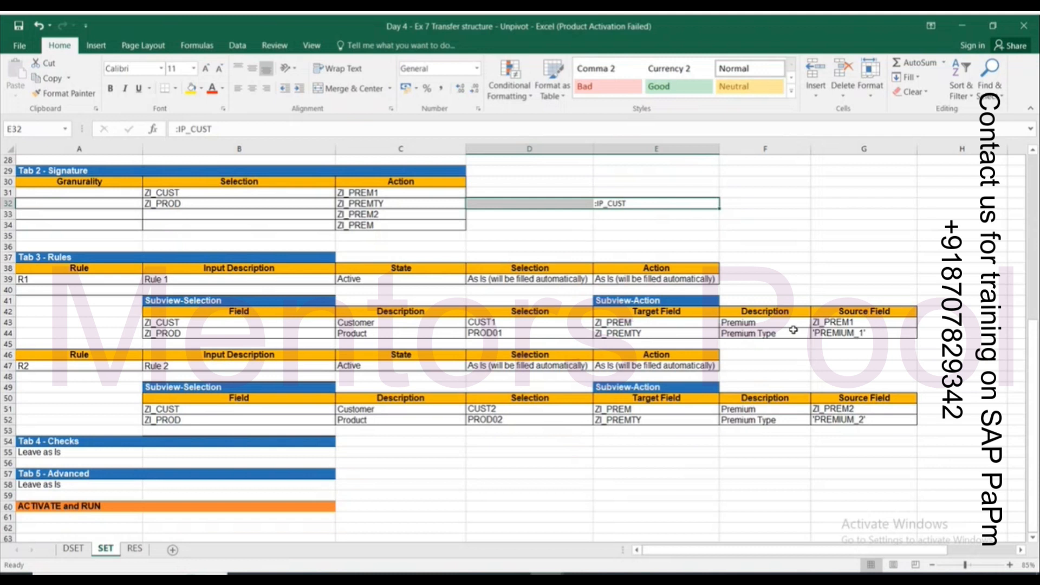
pyautogui.click(765, 235)
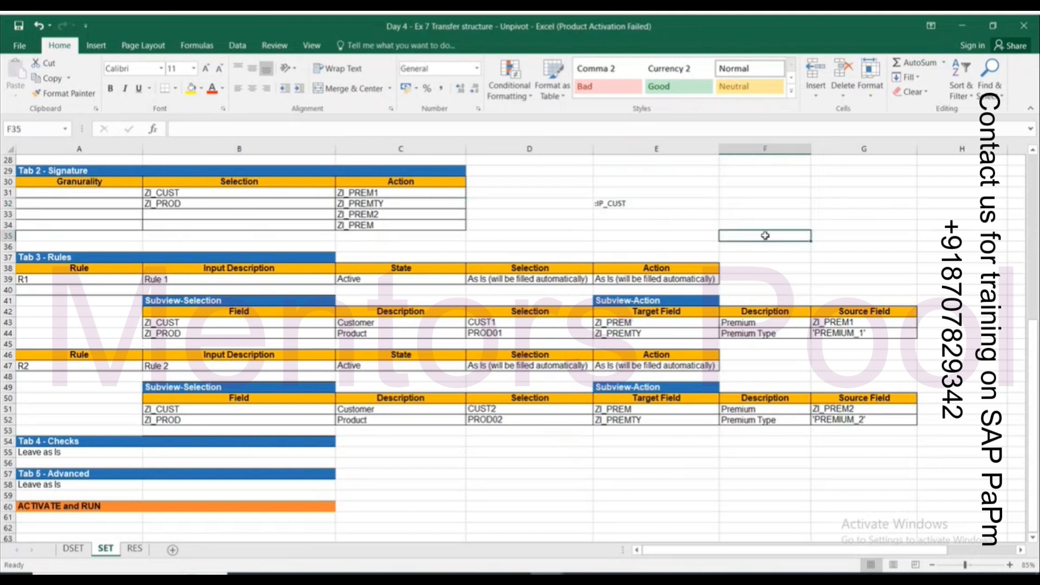
pyautogui.click(654, 206)
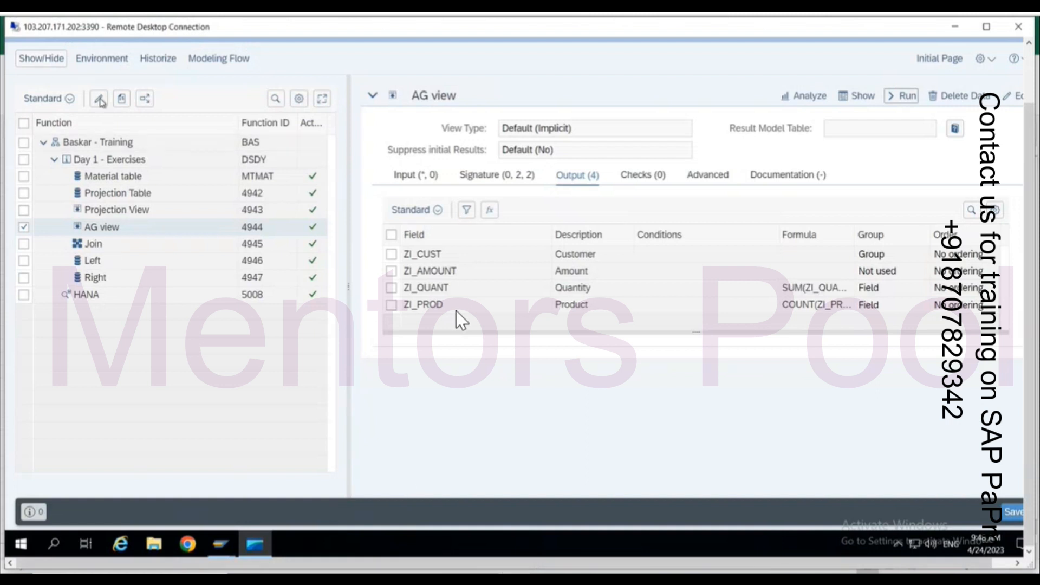
# Switch to the Remote Desktop session, turn on editing of the function tree and collapse Day 1 - Exercises
pyautogui.click(100, 100)
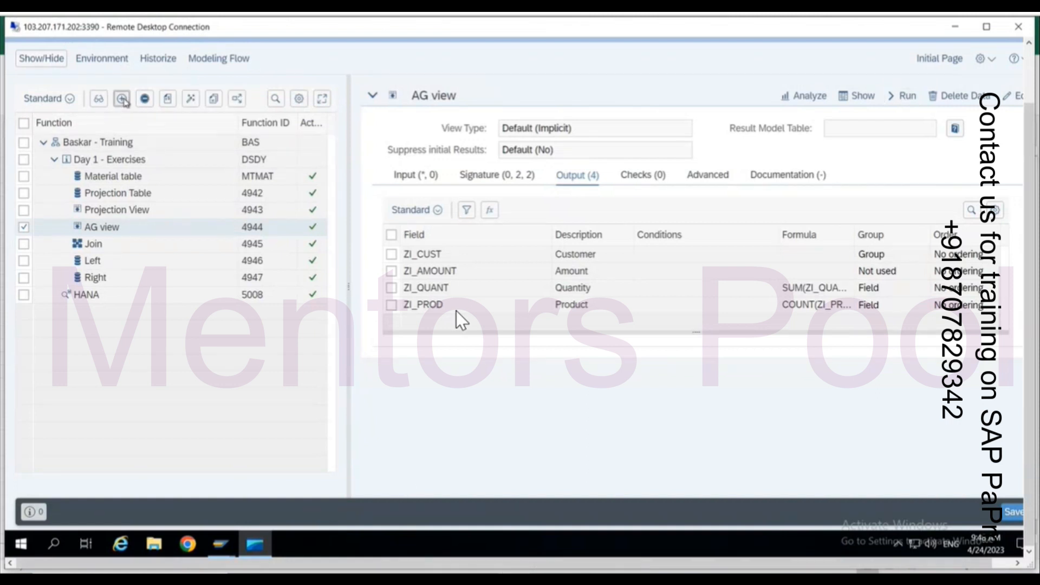
pyautogui.click(123, 100)
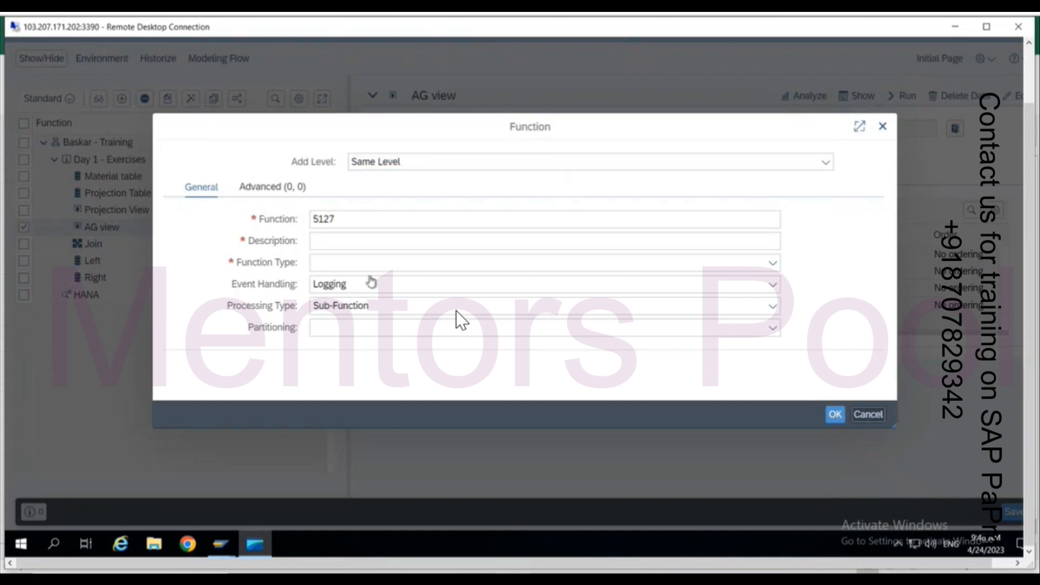
pyautogui.press('Escape')
pyautogui.click(55, 160)
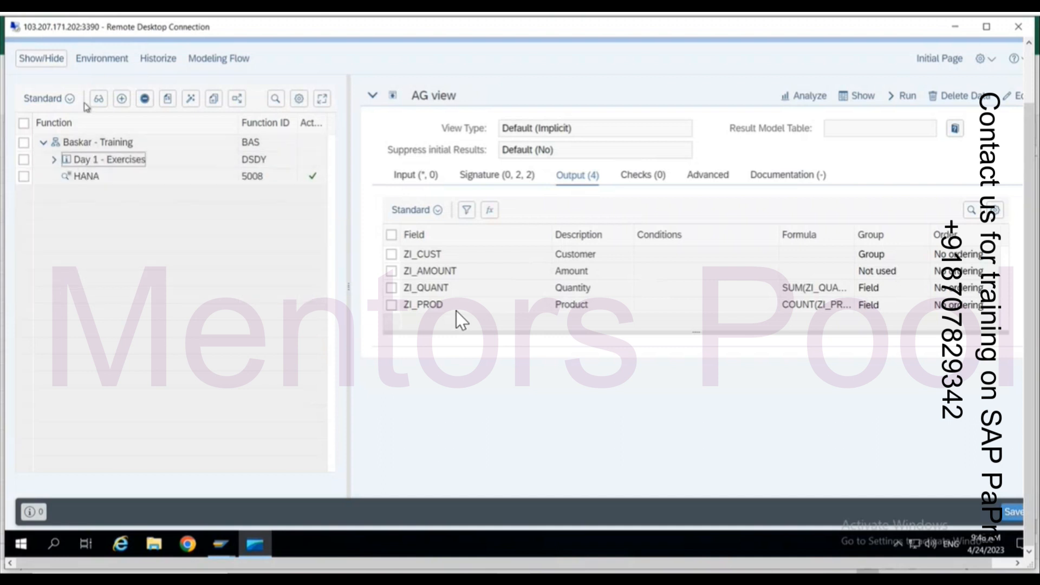
# Select the BAS calculation unit as the parent for a new function and save the function tree
pyautogui.click(106, 142)
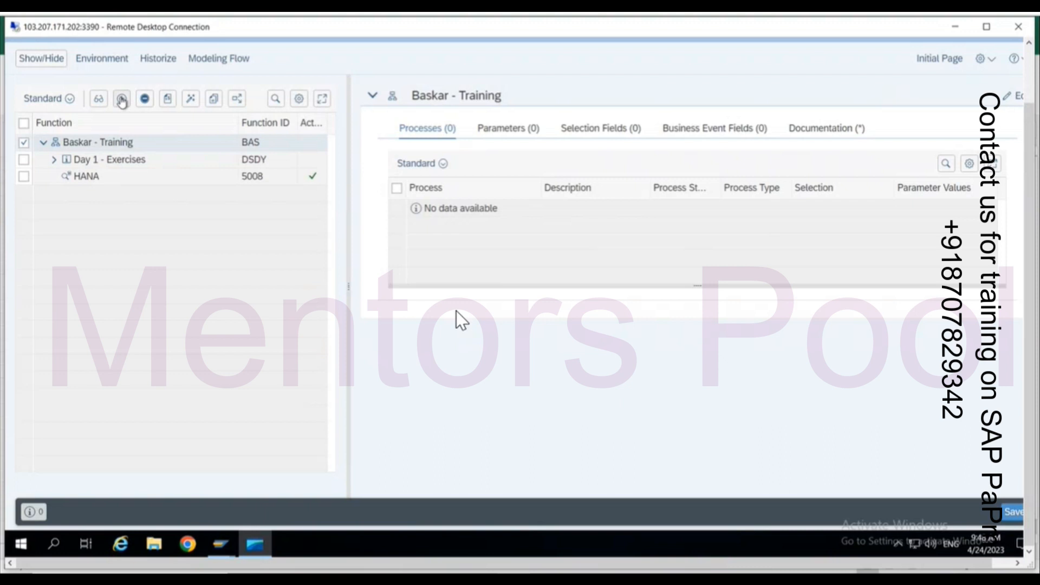
pyautogui.click(122, 98)
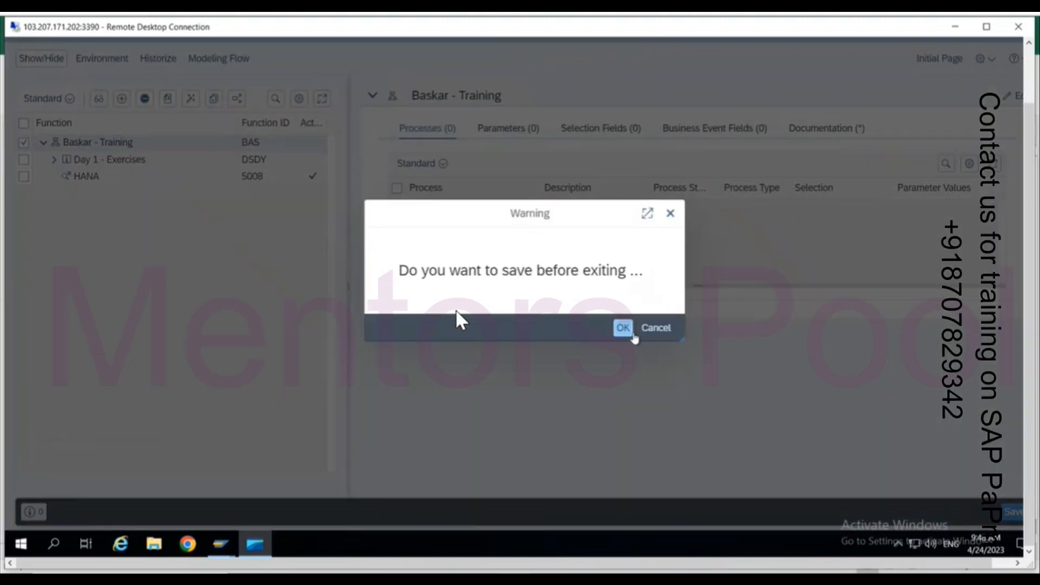
pyautogui.click(631, 332)
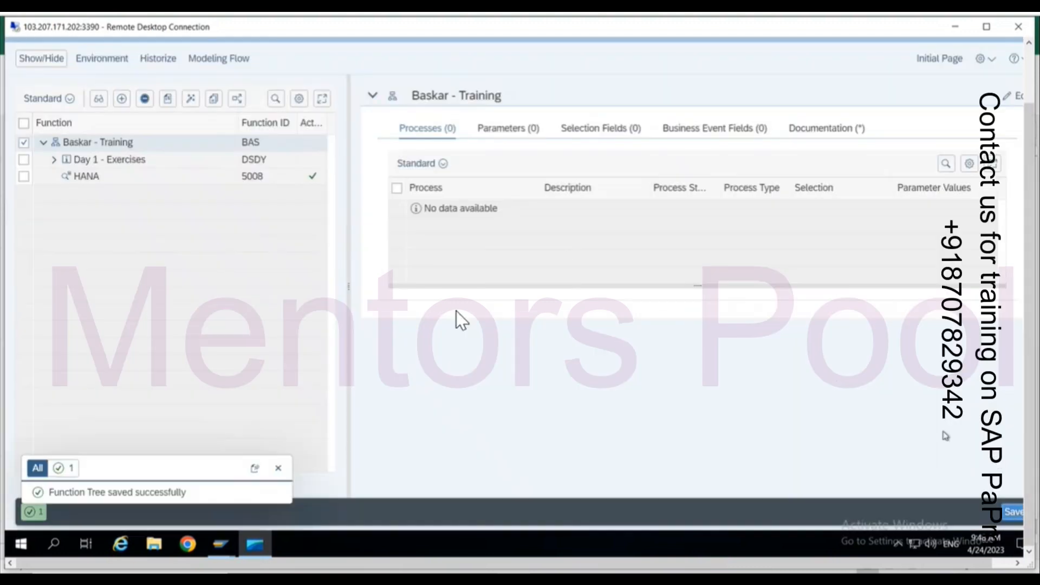
# Start a new function one level below the BAS calculation unit with the description Transfer Structure
pyautogui.click(122, 99)
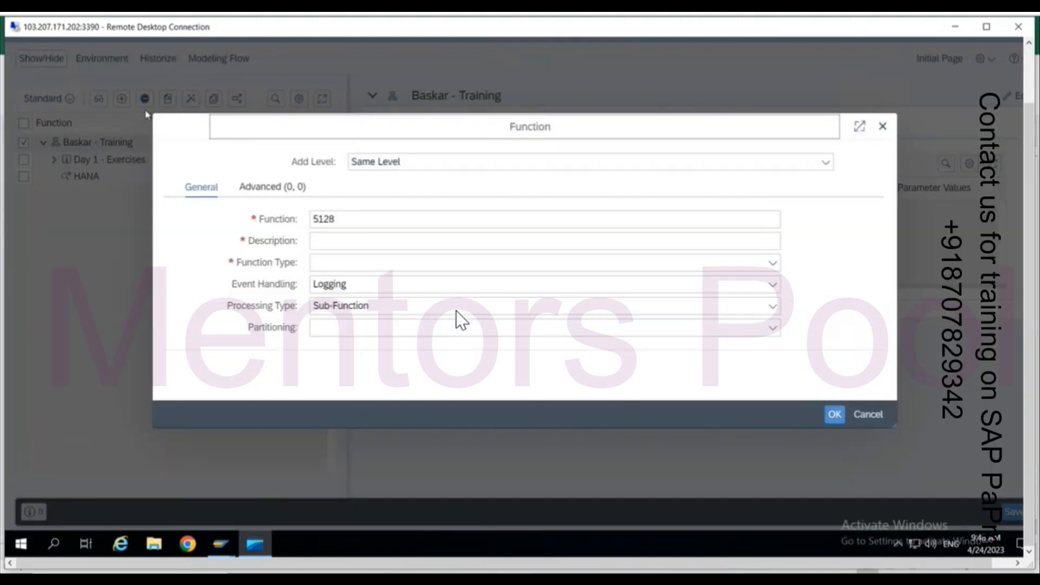
pyautogui.click(415, 163)
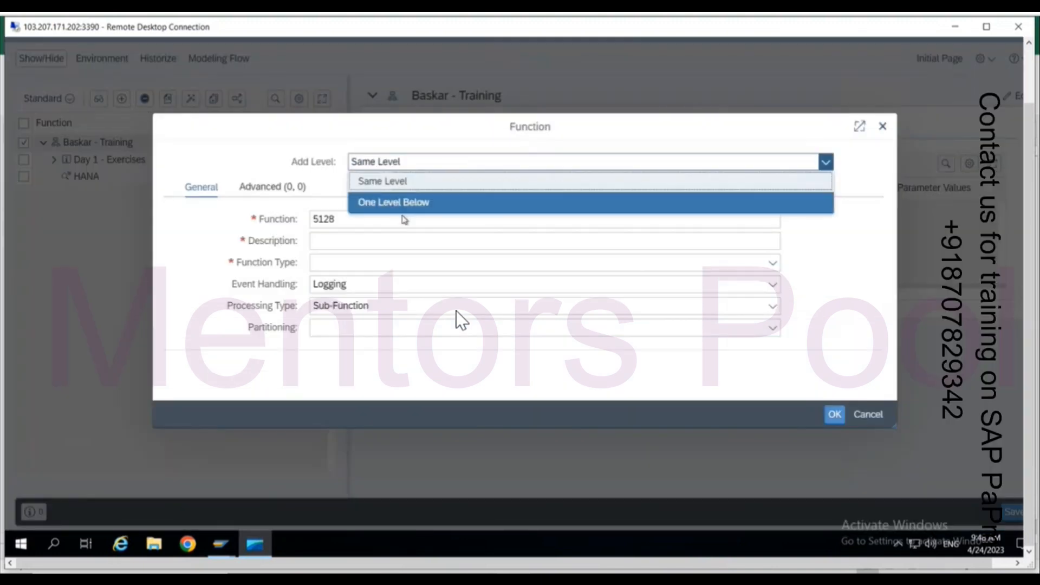
pyautogui.click(403, 216)
pyautogui.click(380, 243)
pyautogui.write('Transfer St')
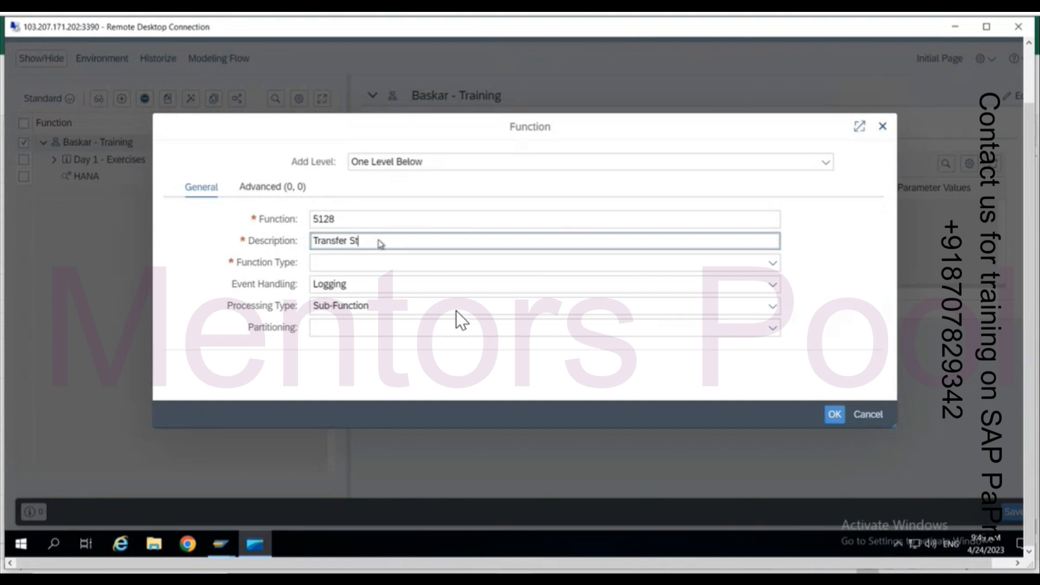
pyautogui.write('ructure')
# Set the new function's type to Transfer Structure
pyautogui.click(403, 265)
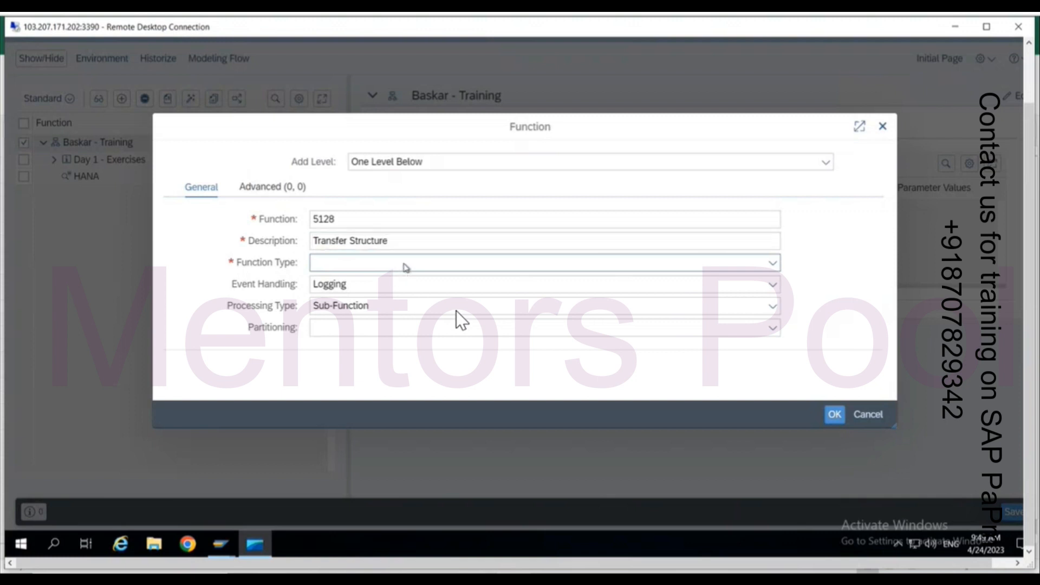
pyautogui.press('t')
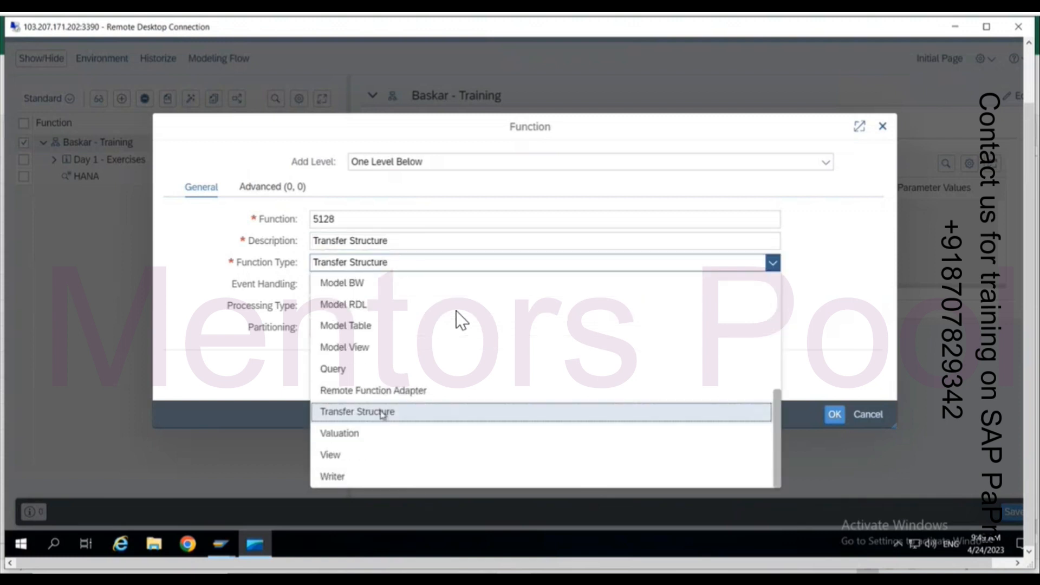
pyautogui.click(378, 410)
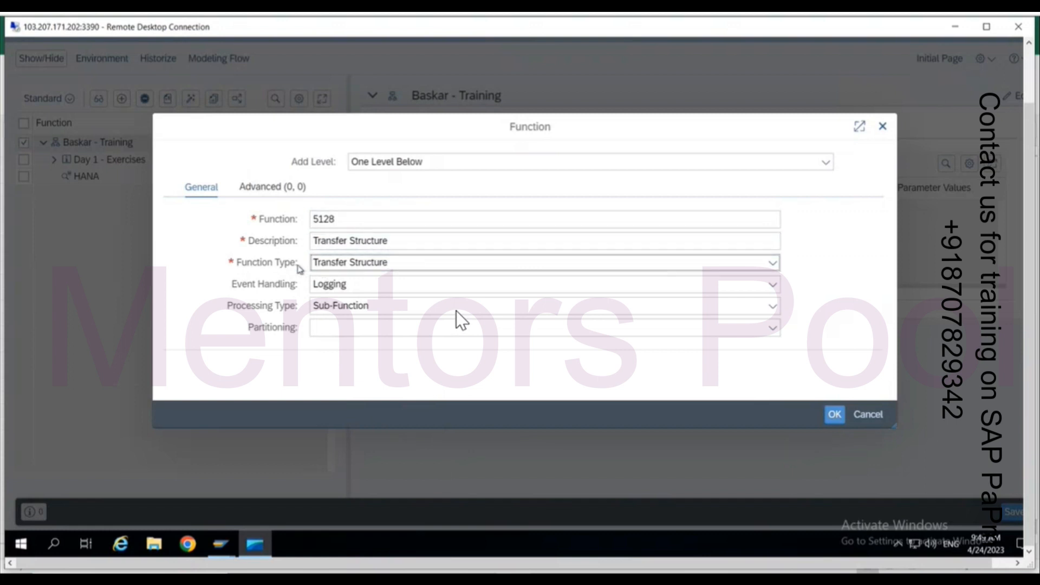
# Extend the description to Transfer Structure Data and create the function with the type Model Table
pyautogui.click(406, 246)
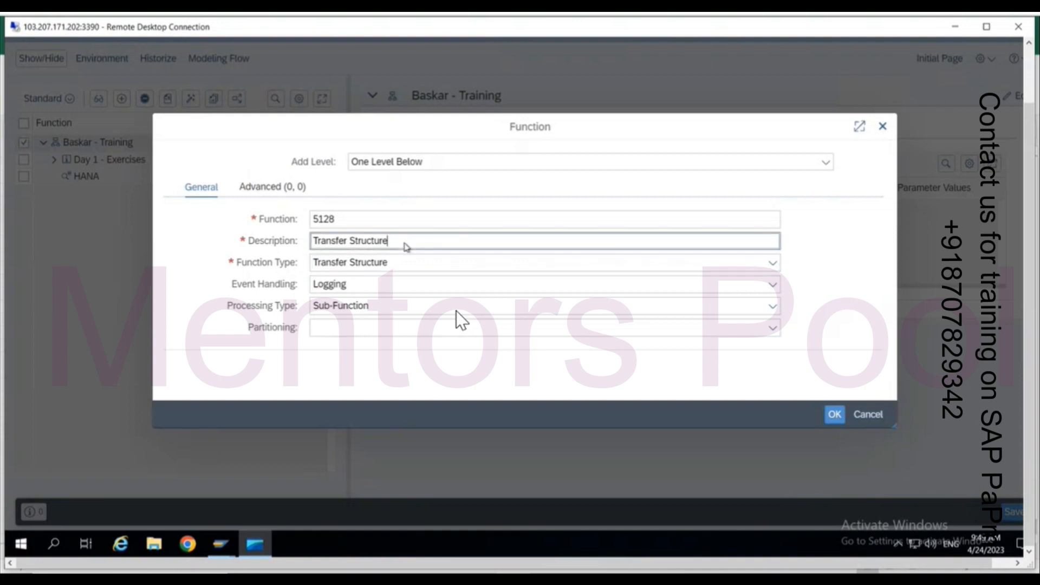
pyautogui.write('Data')
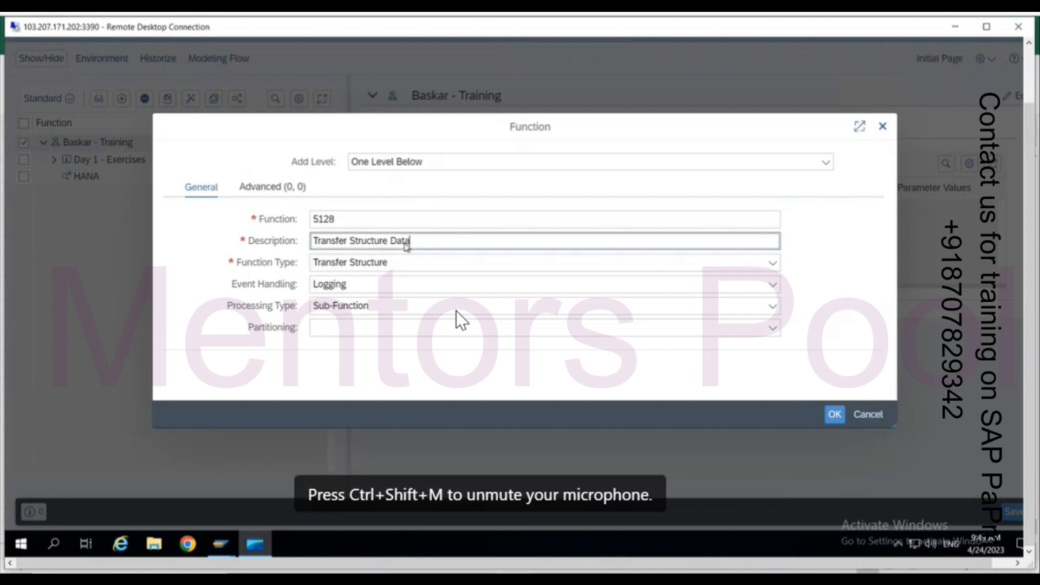
pyautogui.press('Tab')
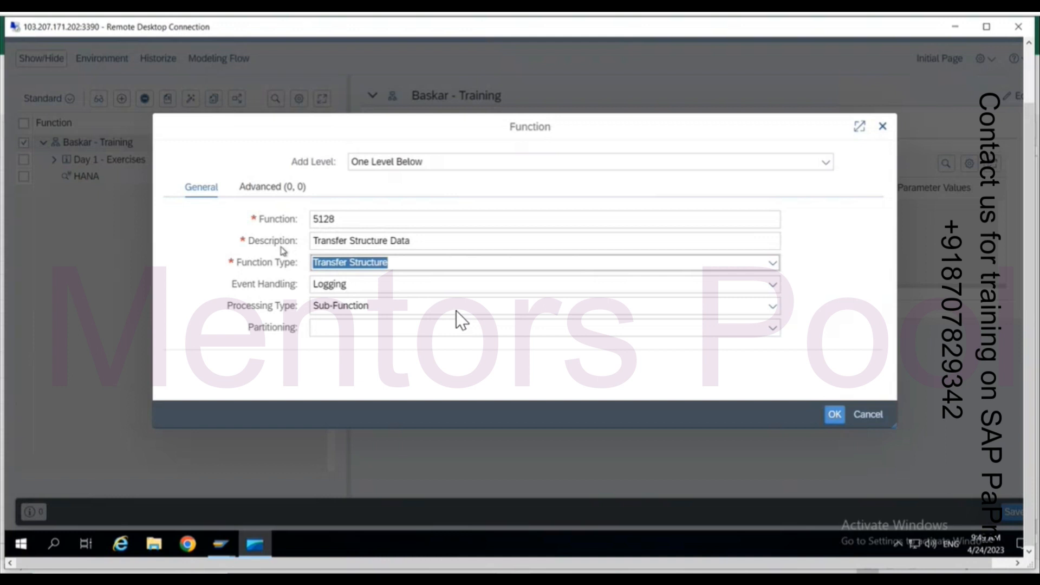
pyautogui.write('Model BW')
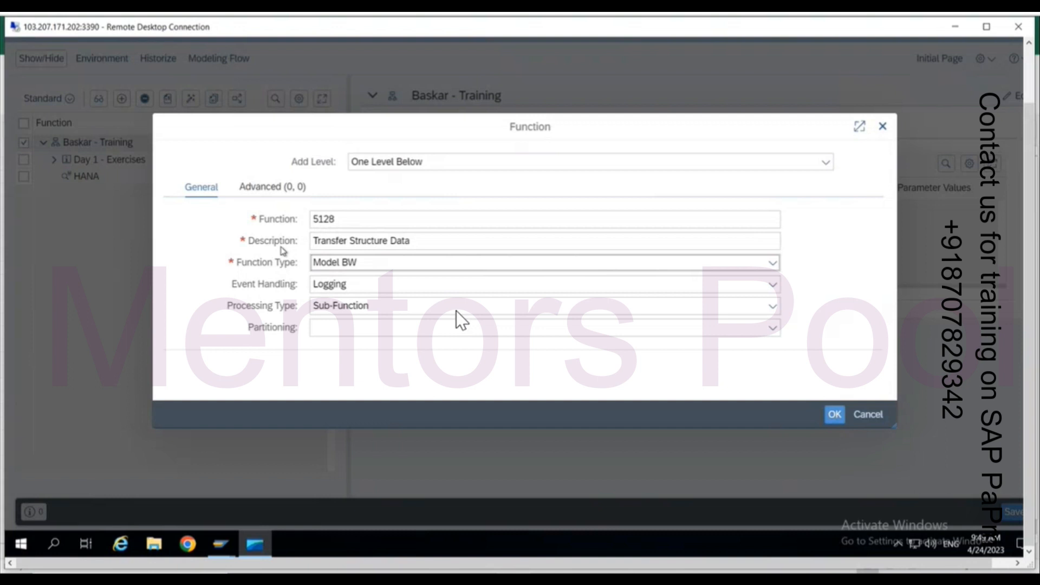
pyautogui.click(400, 262)
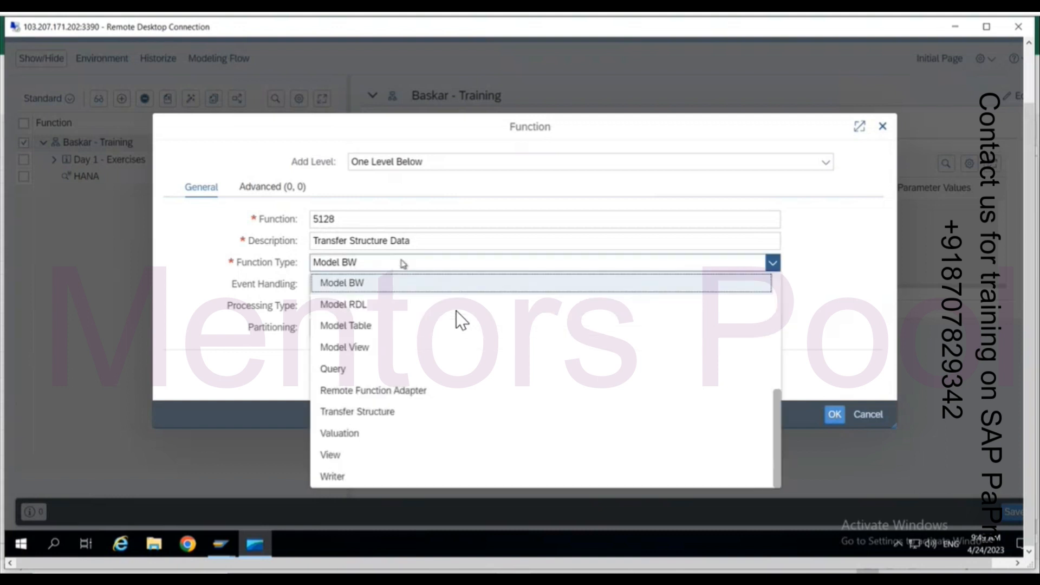
pyautogui.click(392, 328)
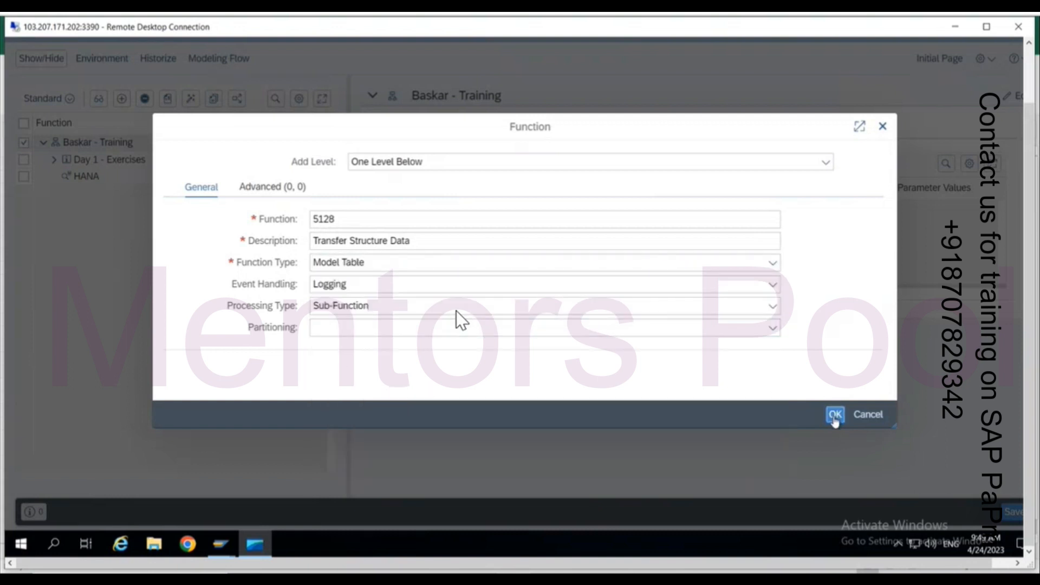
pyautogui.click(835, 415)
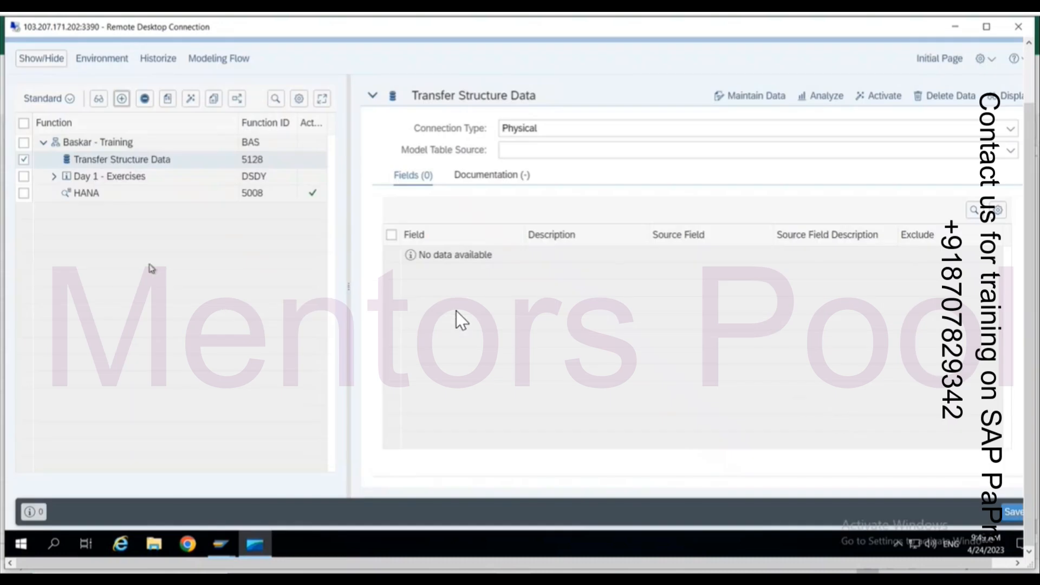
# Set the model table source to Environment and open the selection of fields for the table
pyautogui.click(1011, 153)
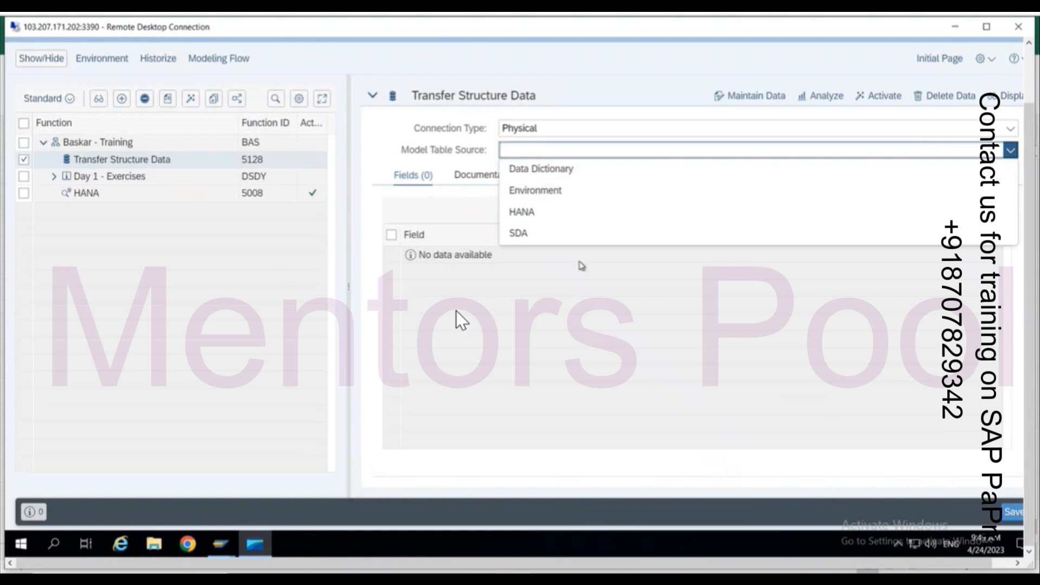
pyautogui.click(572, 192)
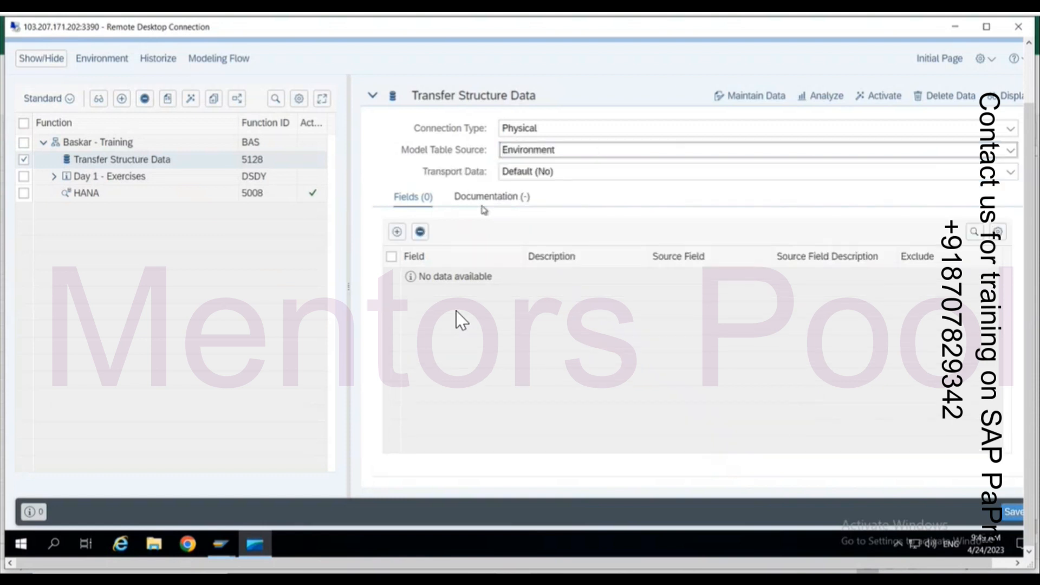
pyautogui.click(396, 232)
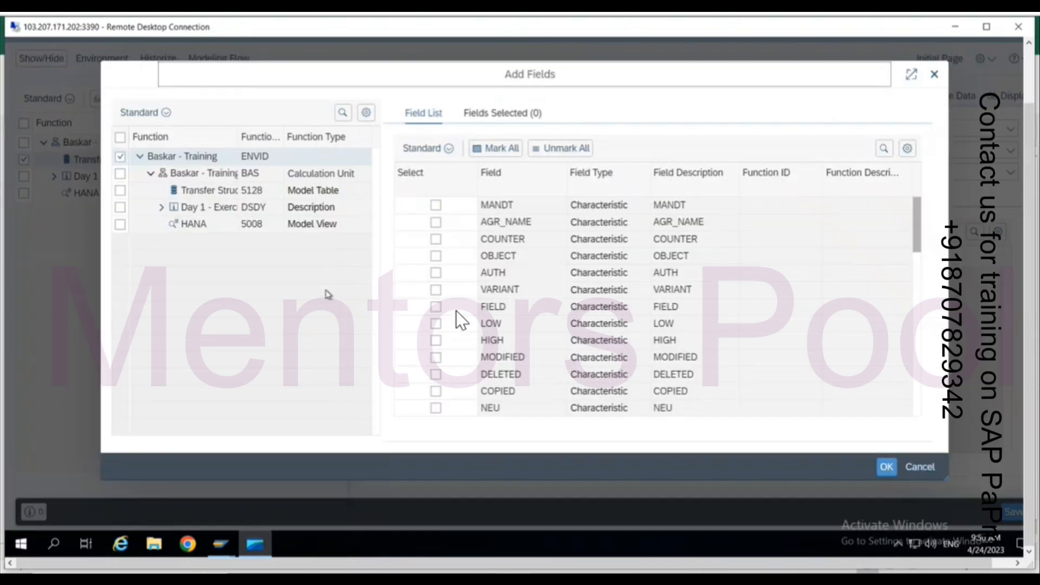
# Check the required fields in the Transfer Structure Pivot workbook, and mark ZI_CONTRC and ZI_VALDAT in the field list
pyautogui.hotkey('alt', 'Tab')
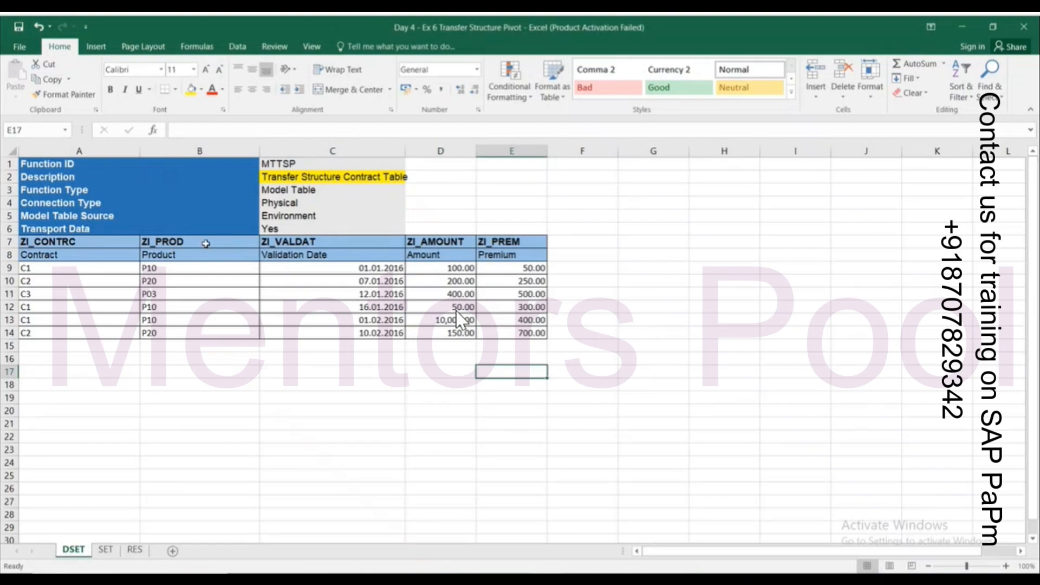
pyautogui.hotkey('alt', 'Tab')
pyautogui.click(885, 150)
pyautogui.write('contr')
pyautogui.press('Return')
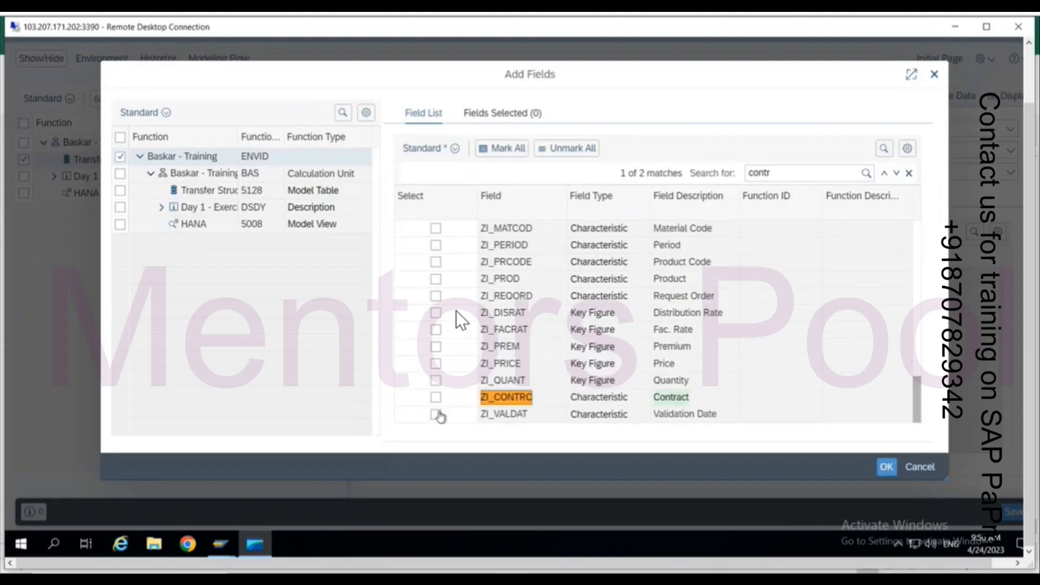
pyautogui.click(435, 397)
pyautogui.doubleClick(758, 173)
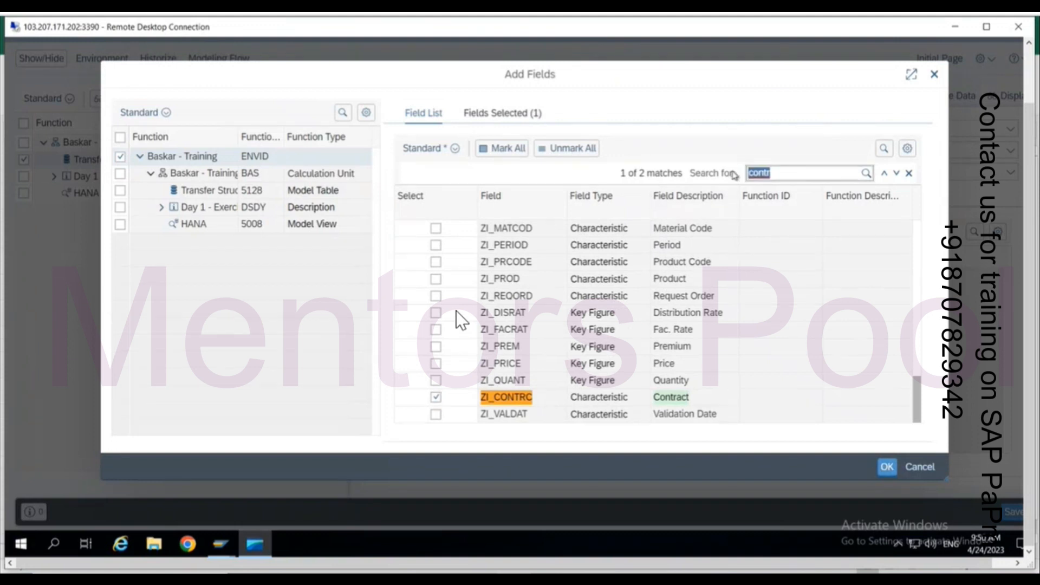
pyautogui.write('valdat')
pyautogui.press('Return')
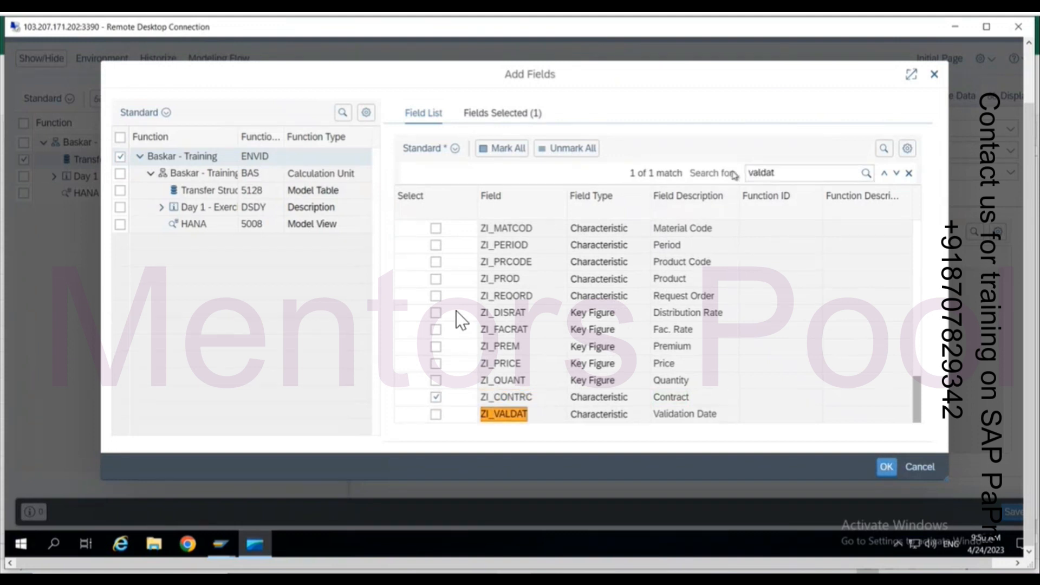
pyautogui.click(435, 415)
# Recheck the workbook, and mark the product field ZI_PROD and the premium field ZI_PREM in the field list
pyautogui.hotkey('alt', 'Tab')
pyautogui.hotkey('alt', 'Tab')
pyautogui.write('prod')
pyautogui.press('Return')
pyautogui.click(436, 279)
pyautogui.moveTo(778, 174); pyautogui.dragTo(739, 173)
pyautogui.write('premi')
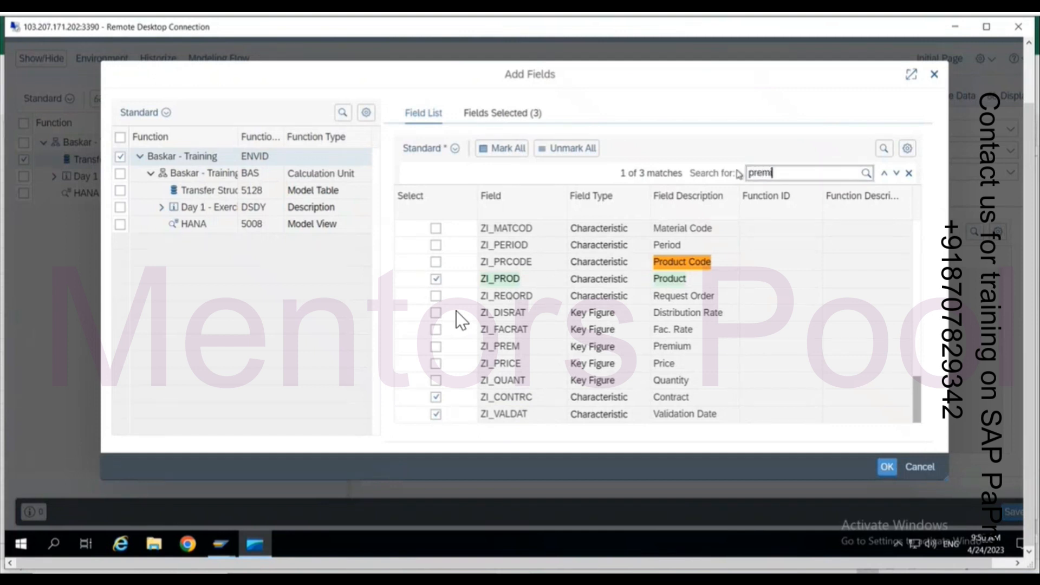
pyautogui.press('Return')
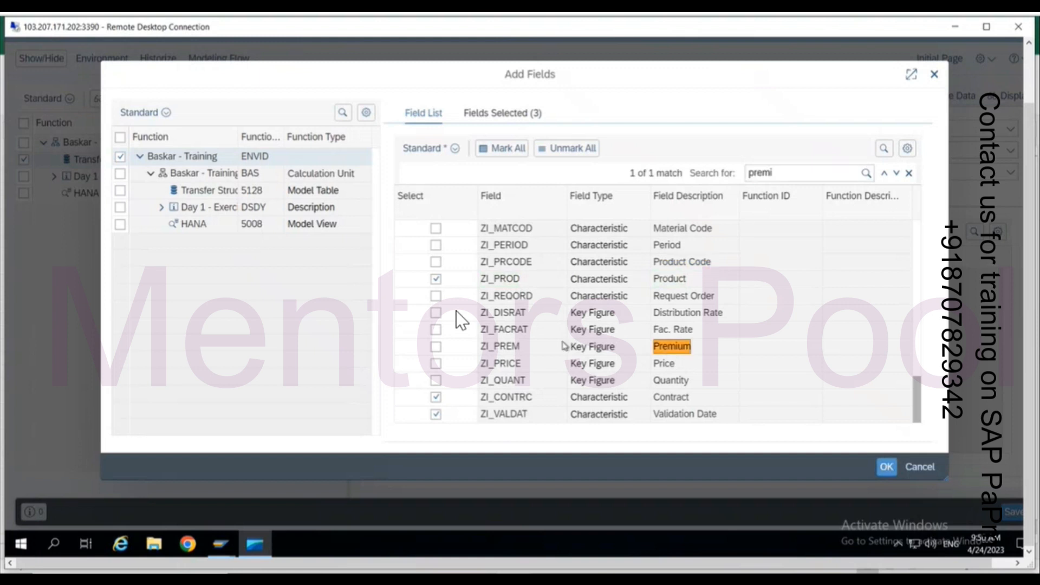
pyautogui.click(436, 348)
# Complete the field selection with ZI_AMOUNT and save the Transfer Structure Data model table
pyautogui.doubleClick(742, 175)
pyautogui.write('aamount')
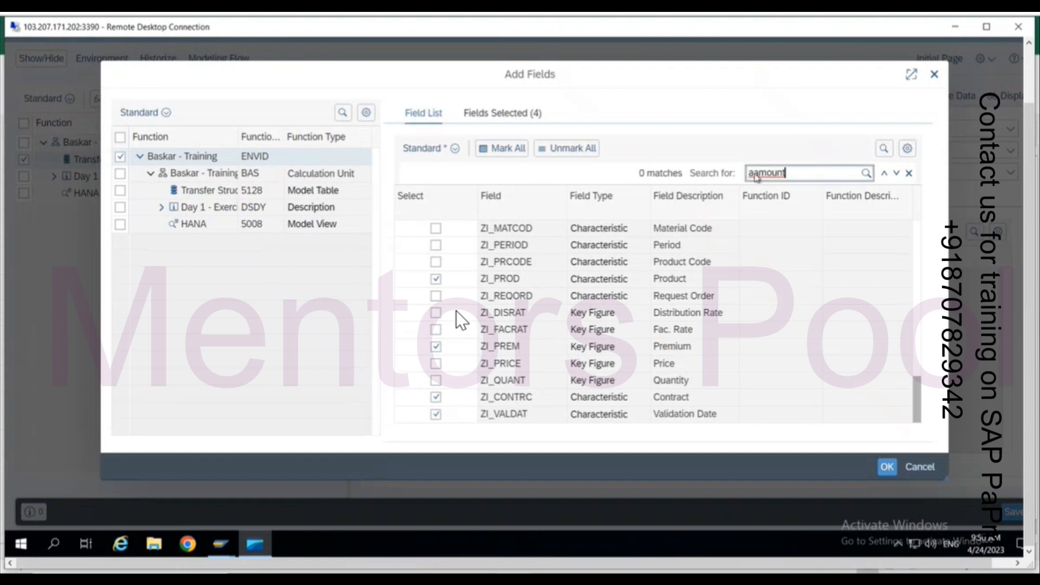
pyautogui.click(756, 174)
pyautogui.press('BackSpace')
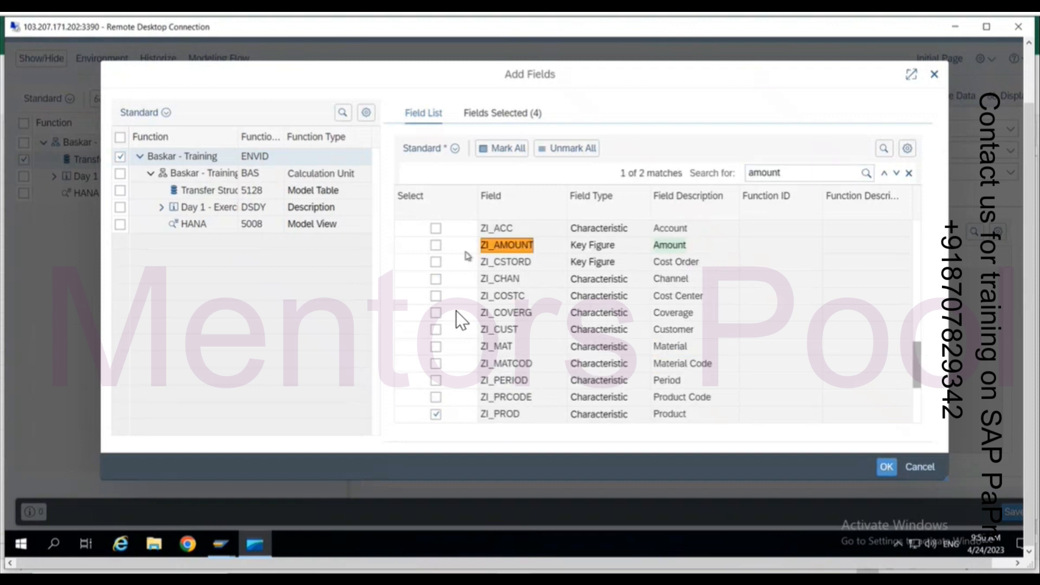
pyautogui.click(435, 246)
pyautogui.click(886, 467)
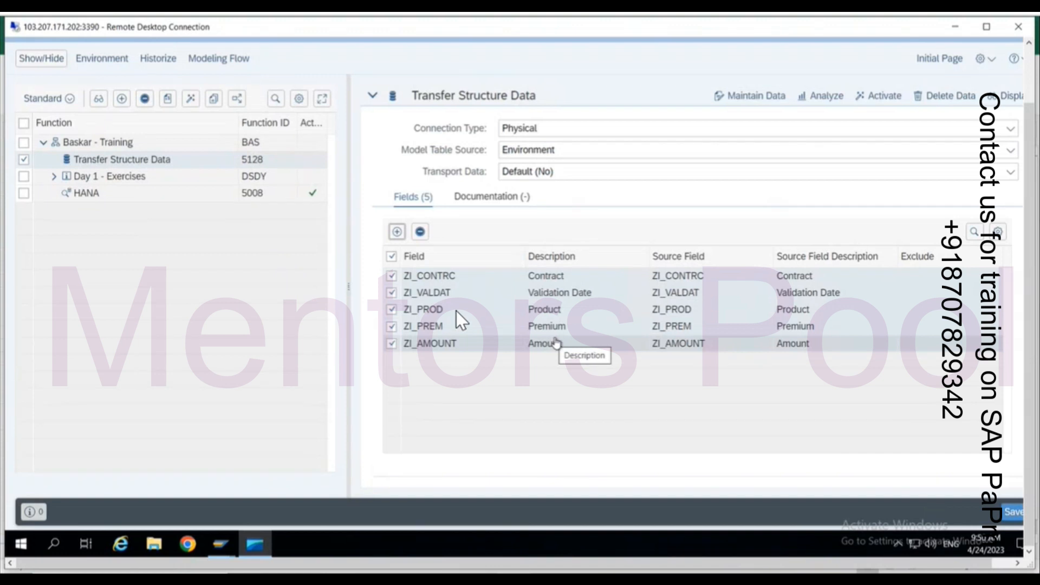
pyautogui.click(1006, 514)
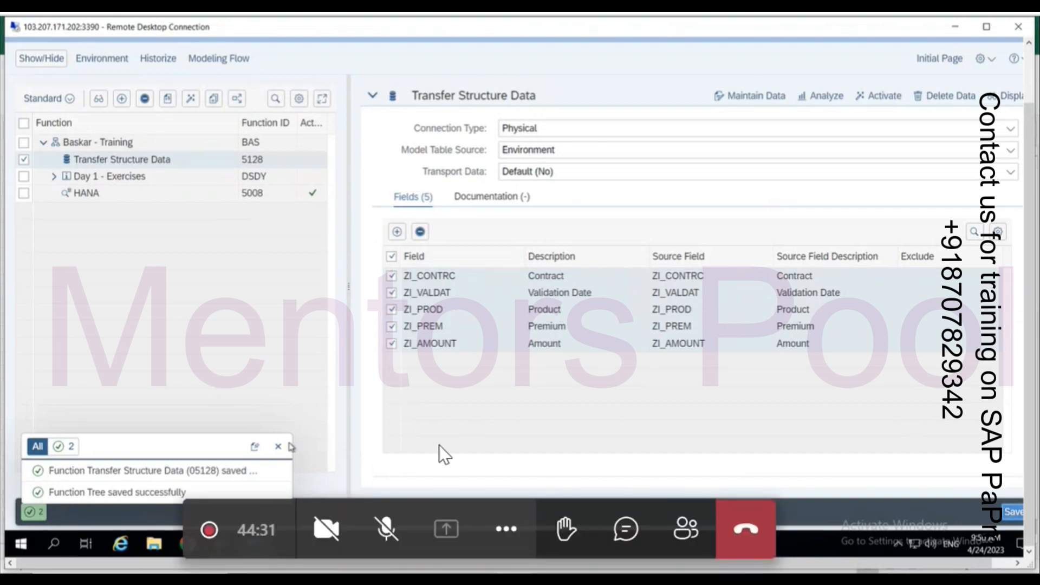
pyautogui.click(278, 446)
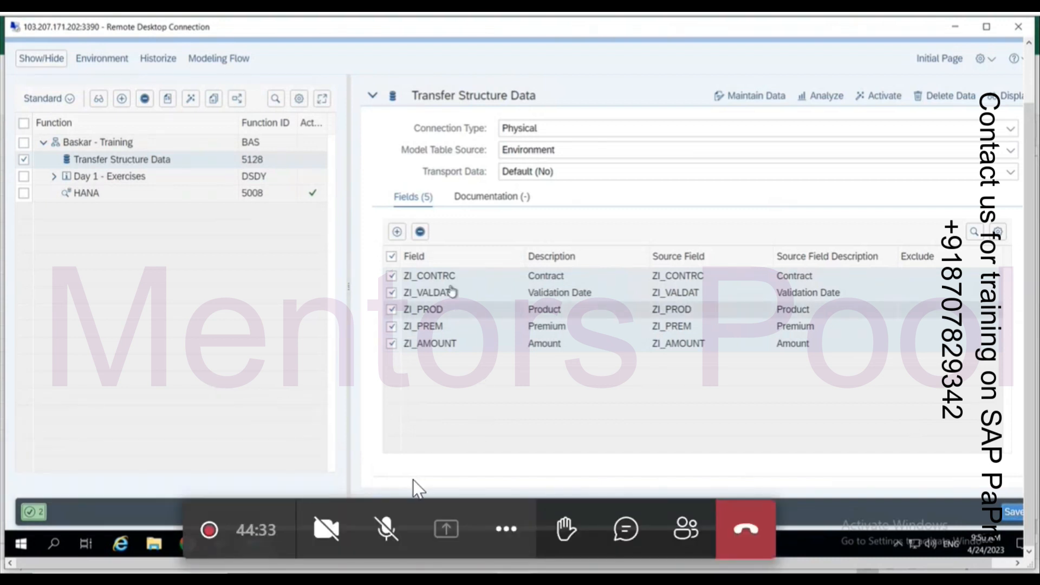
# Check the table's five fields against the Excel exercise workbook and activate the Transfer Structure Data model table
pyautogui.hotkey('alt', 'Tab')
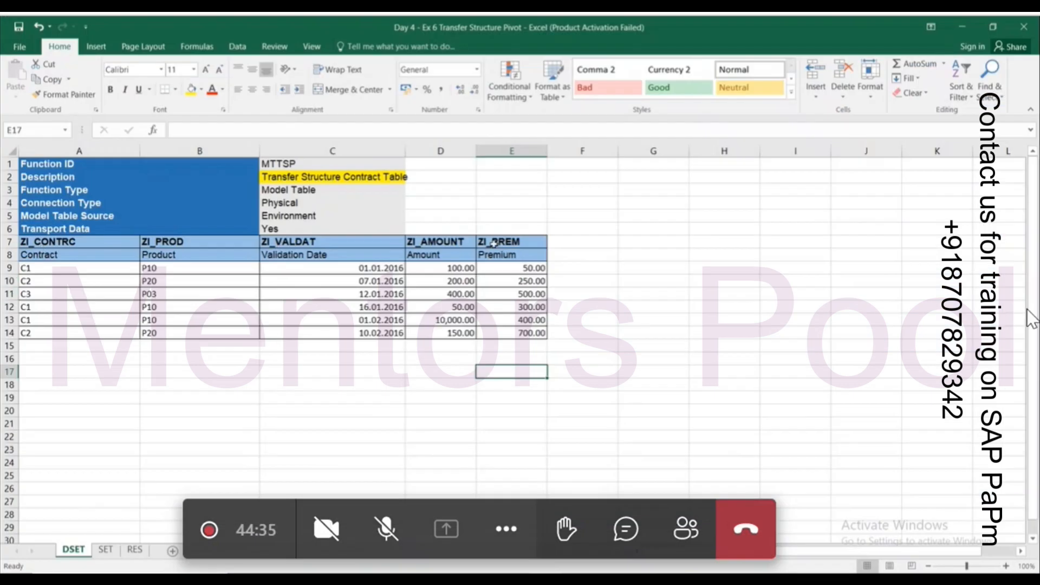
pyautogui.hotkey('alt', 'Tab')
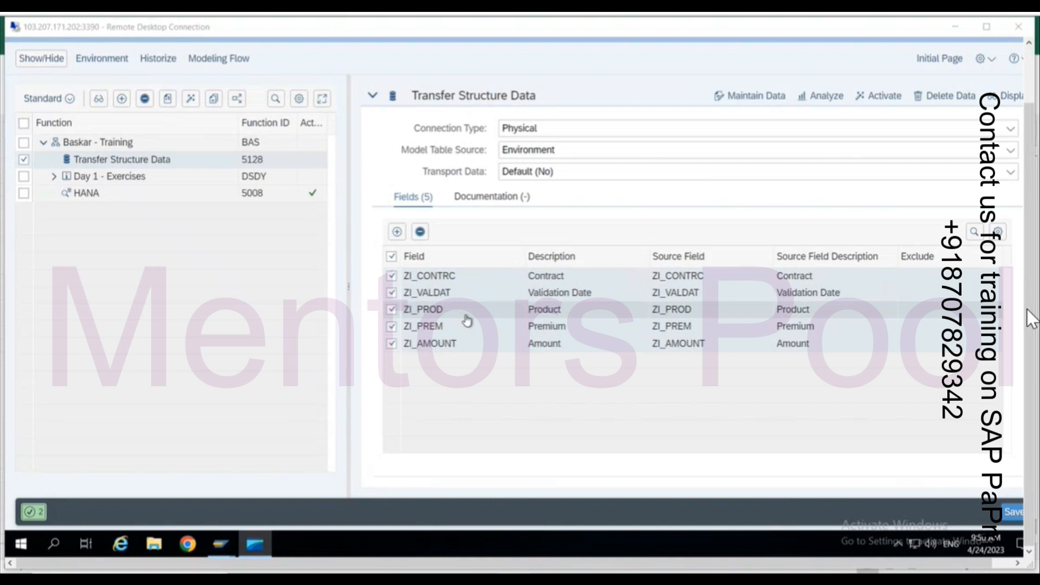
pyautogui.hotkey('alt', 'Tab')
pyautogui.hotkey('alt', 'Tab')
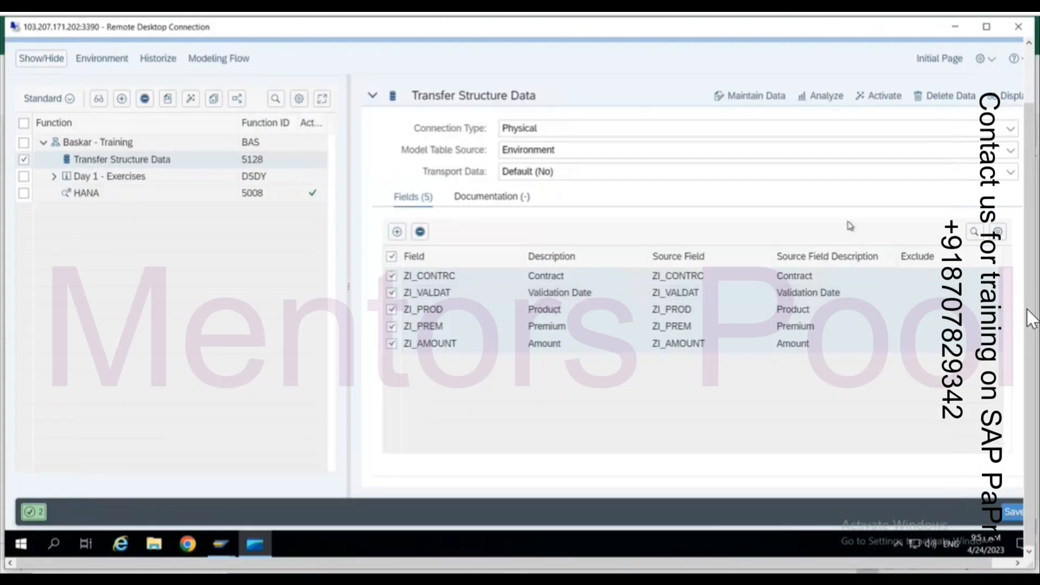
pyautogui.click(883, 101)
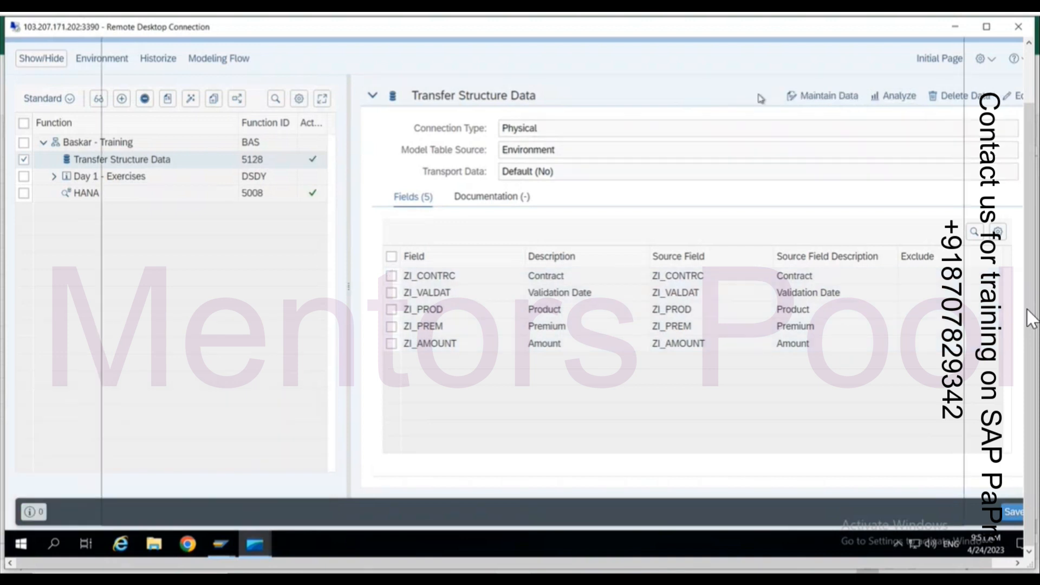
# Open the Transfer Structure Data table's data for editing, and copy the contract records in A9:E14 of the workbook's DSET sheet
pyautogui.click(760, 98)
pyautogui.click(124, 62)
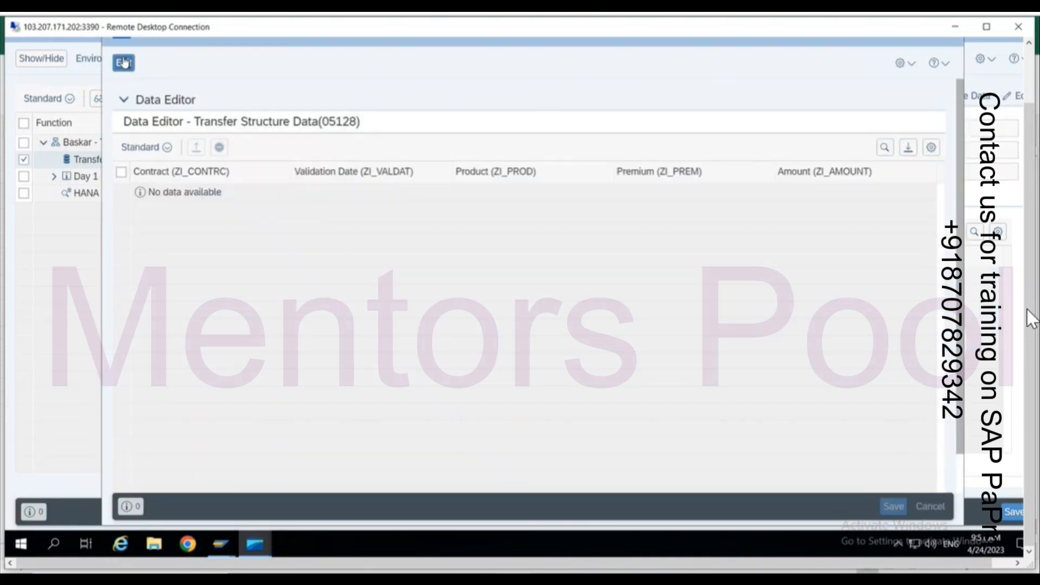
pyautogui.hotkey('alt', 'Tab')
pyautogui.moveTo(32, 268); pyautogui.dragTo(515, 328)
pyautogui.hotkey('ctrl', 'c')
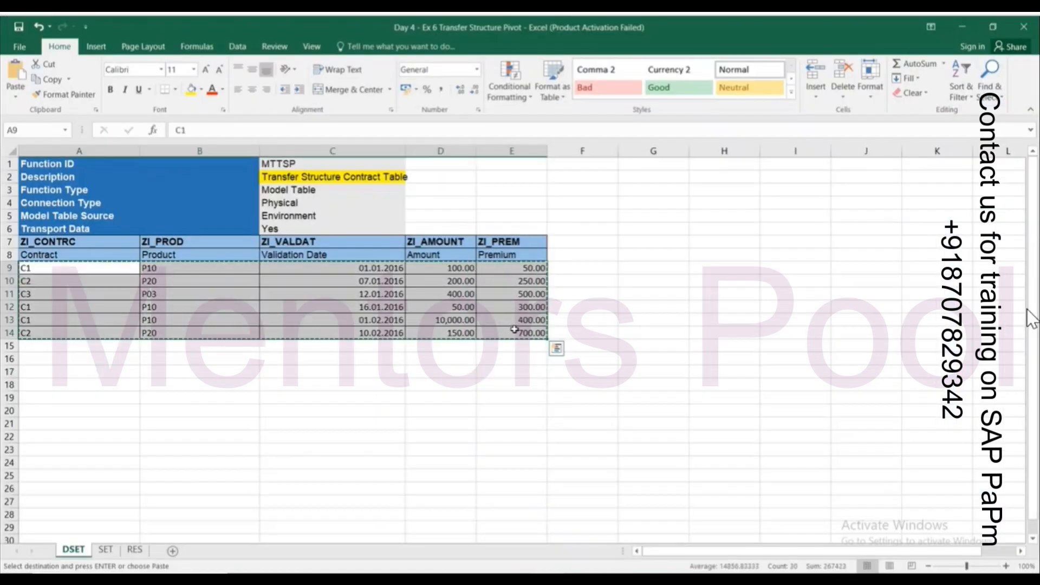
# Reorder the Data Editor columns to match the workbook, placing Product before Validation Date and Amount before Premium
pyautogui.hotkey('alt', 'Tab')
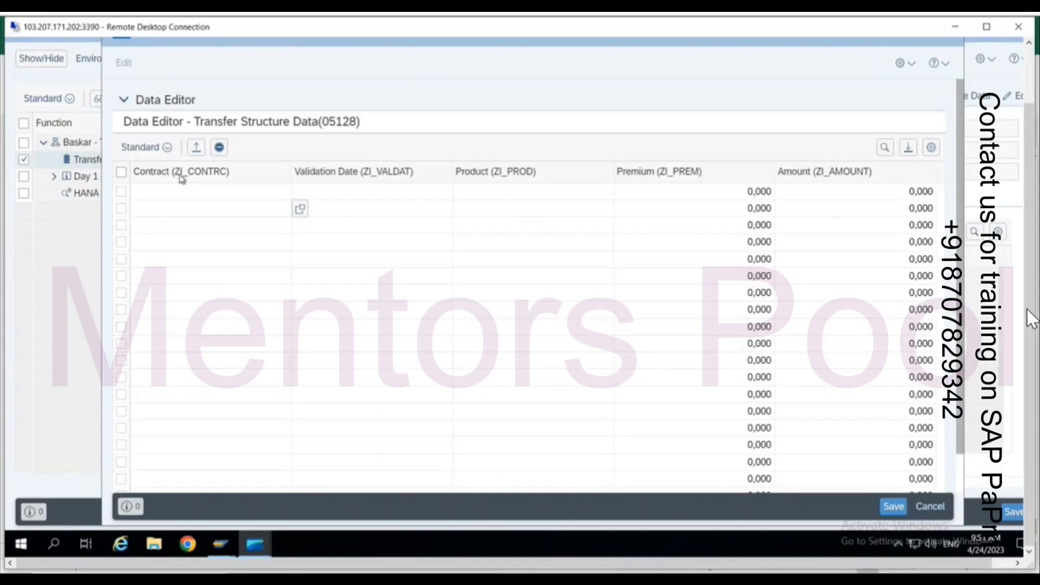
pyautogui.moveTo(528, 177); pyautogui.dragTo(344, 182)
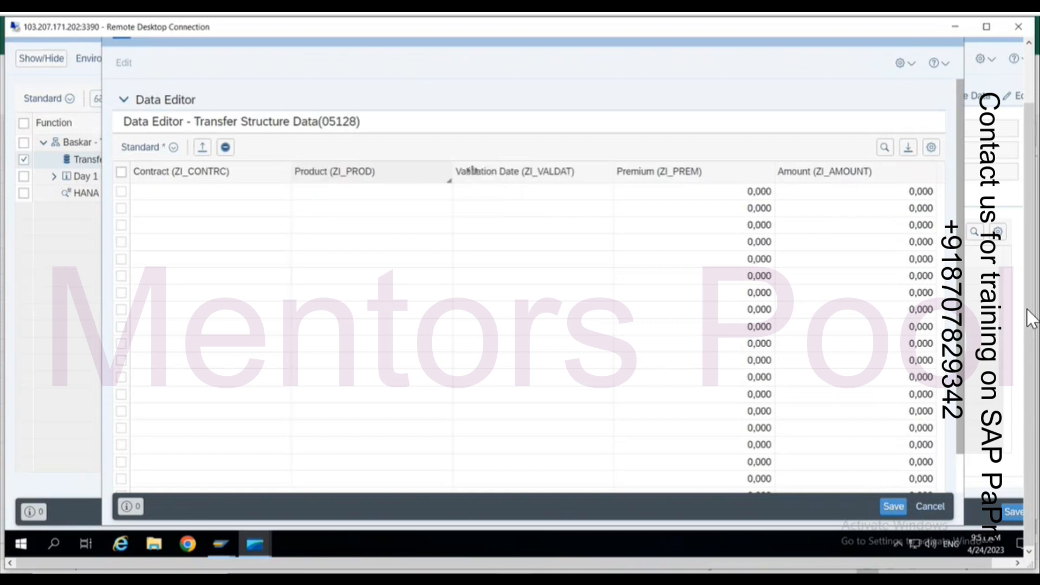
pyautogui.moveTo(845, 177); pyautogui.dragTo(664, 179)
# Try to paste the copied records from the first Contract cell onward and save them
pyautogui.click(153, 196)
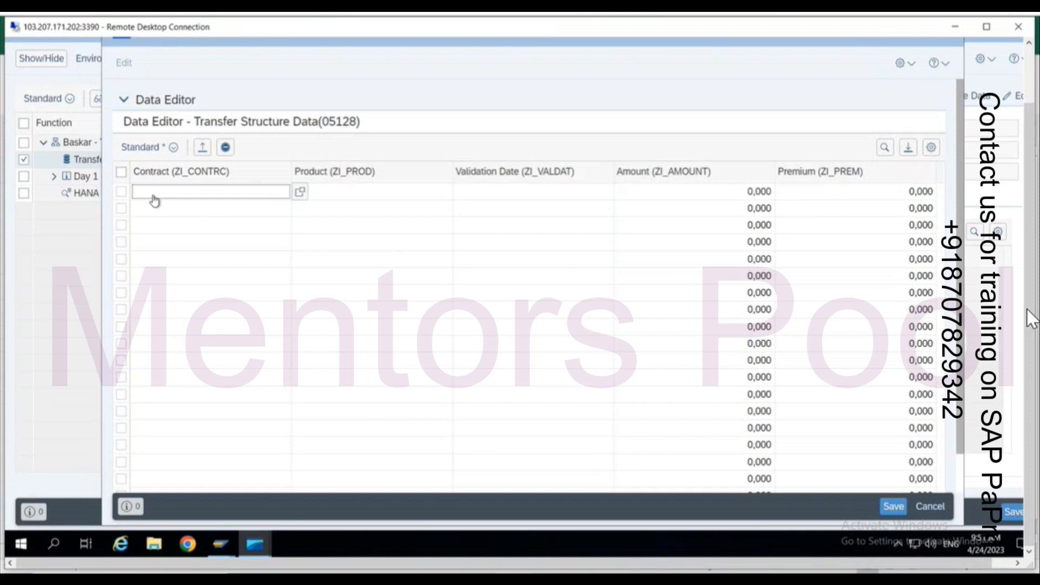
pyautogui.hotkey('ctrl', 'v')
pyautogui.click(891, 506)
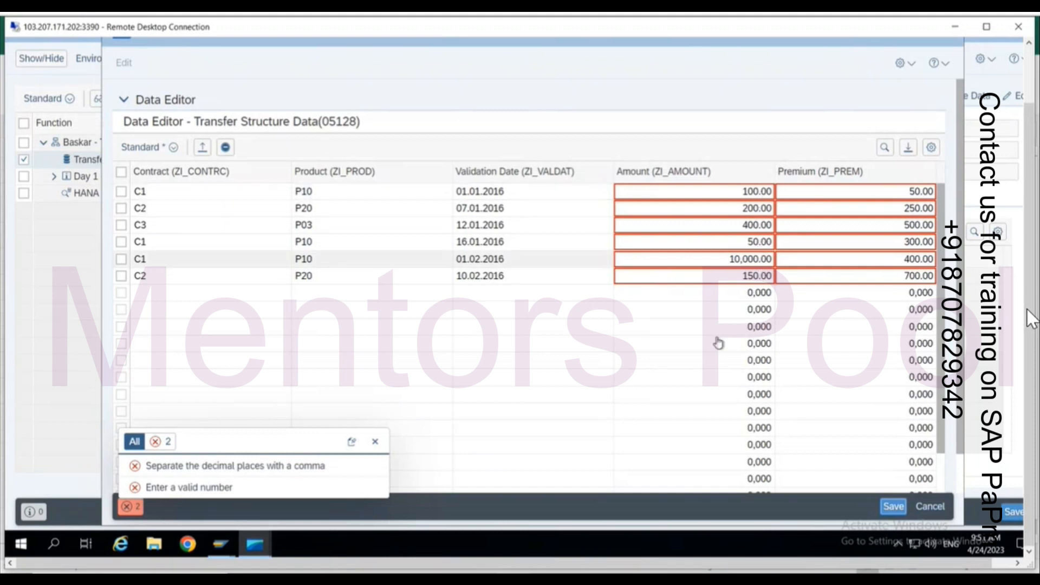
# In Excel, turn off the system separators and set a comma as decimal separator and a period as thousands separator
pyautogui.hotkey('alt', 'Tab')
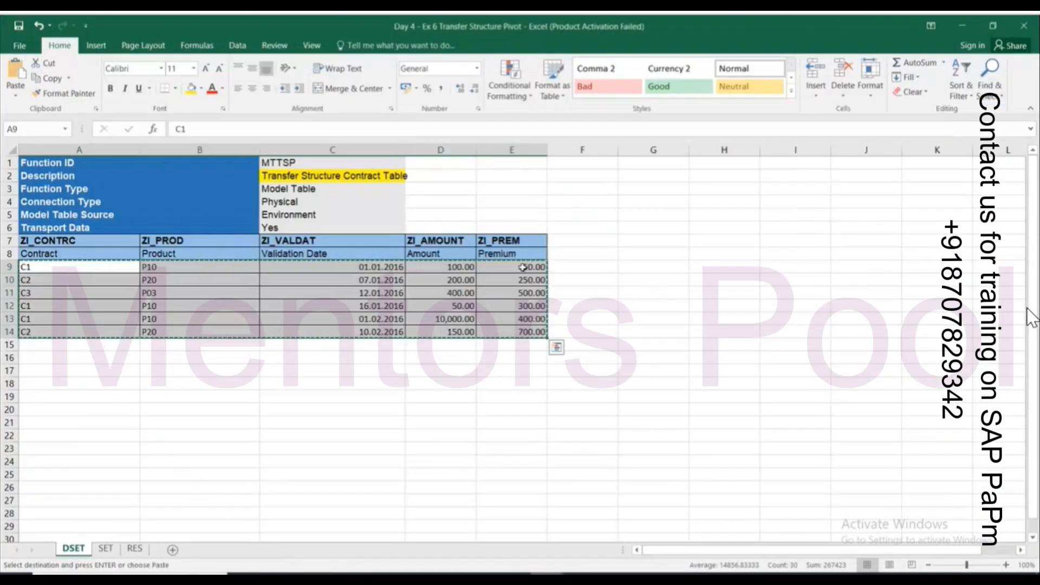
pyautogui.click(20, 45)
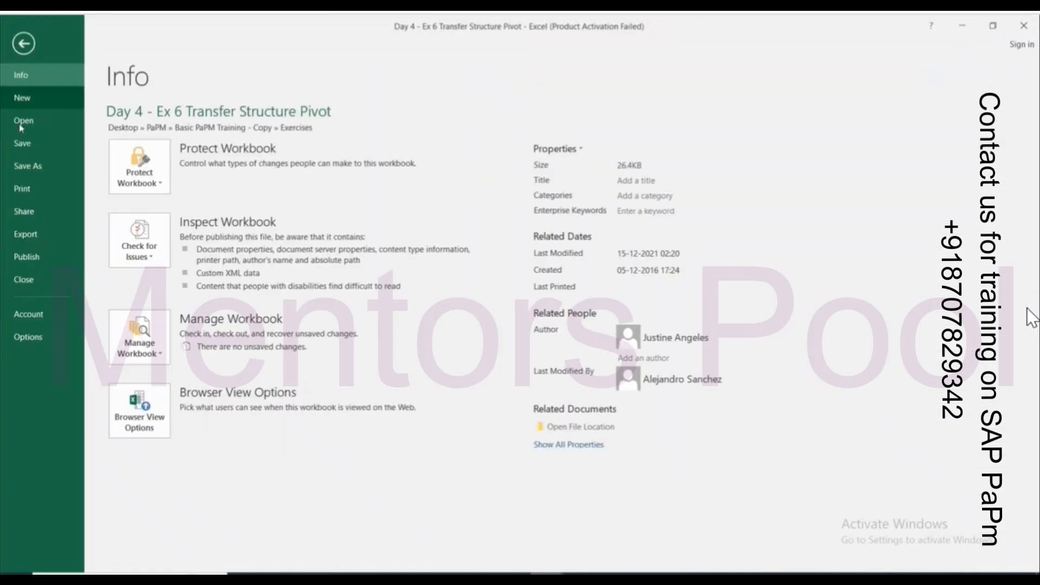
pyautogui.click(29, 313)
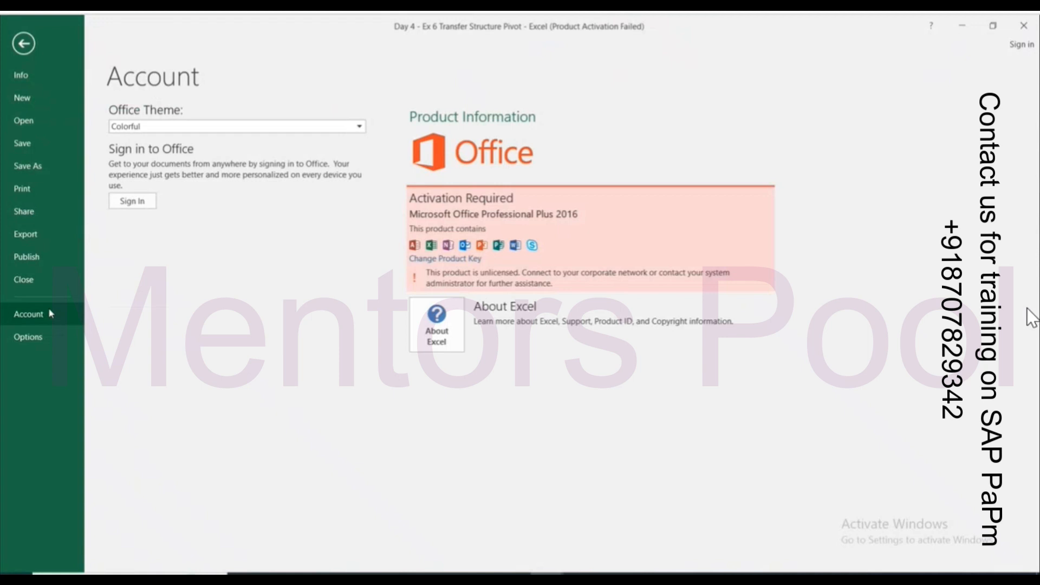
pyautogui.click(43, 336)
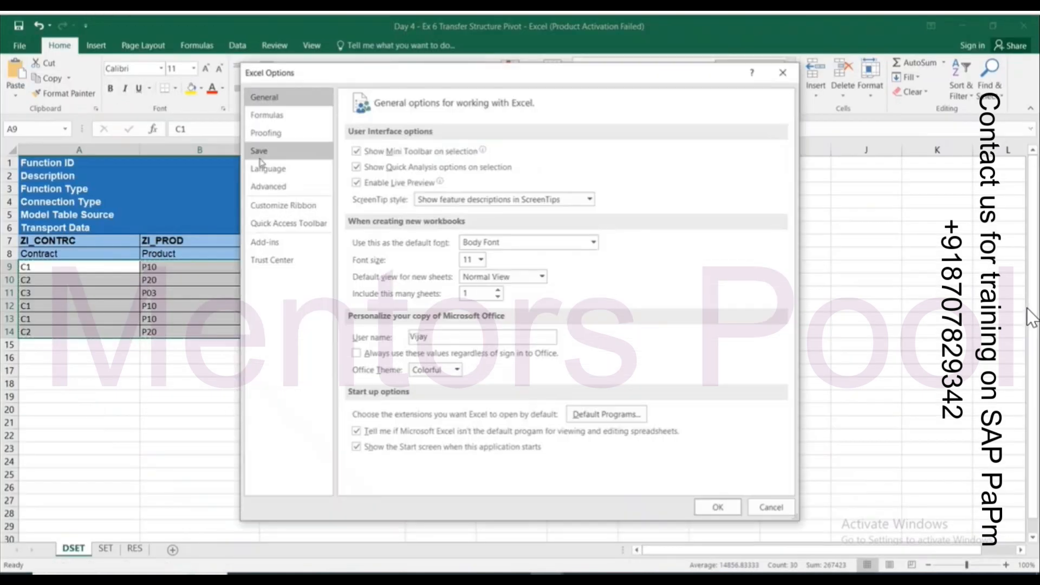
pyautogui.click(268, 188)
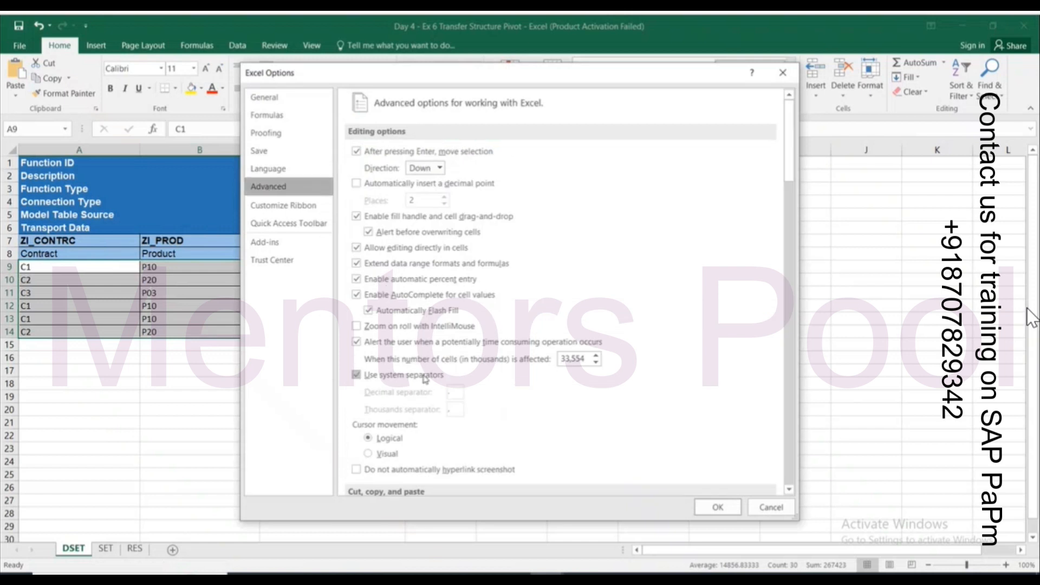
pyautogui.scroll(-1, 358, 374)
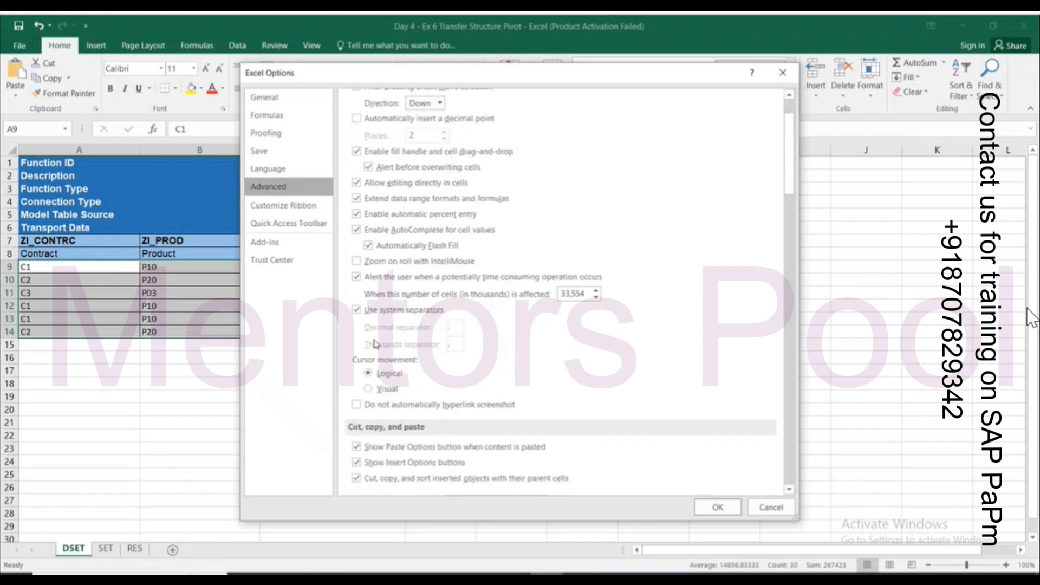
pyautogui.click(357, 310)
pyautogui.click(456, 327)
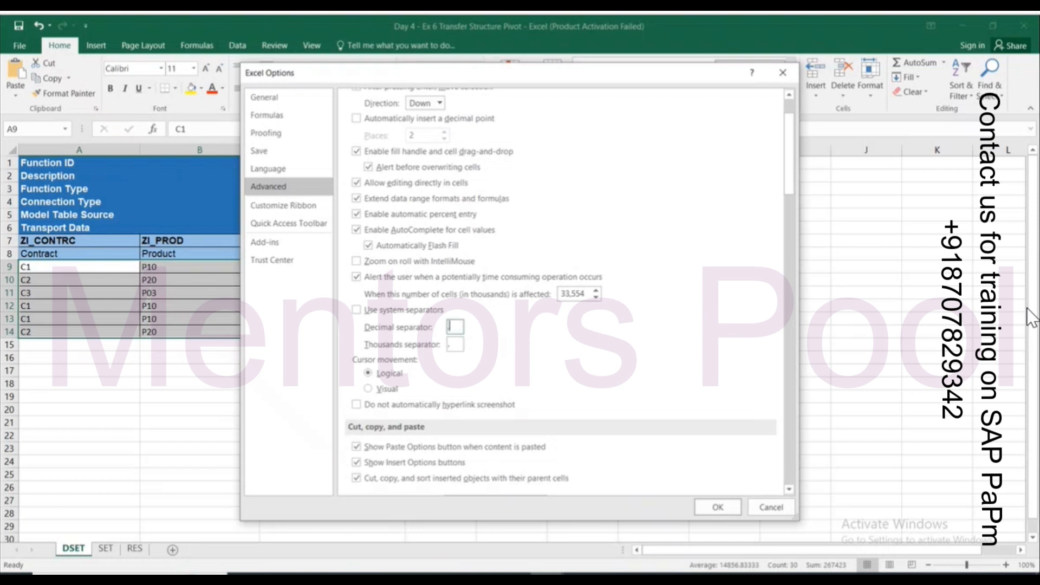
pyautogui.click(458, 348)
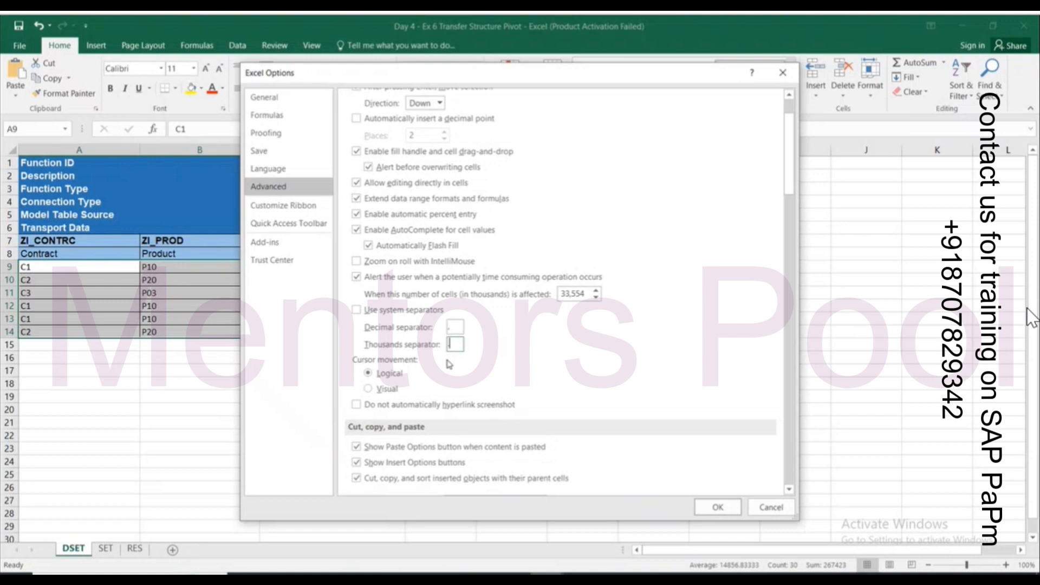
pyautogui.click(717, 507)
pyautogui.click(455, 396)
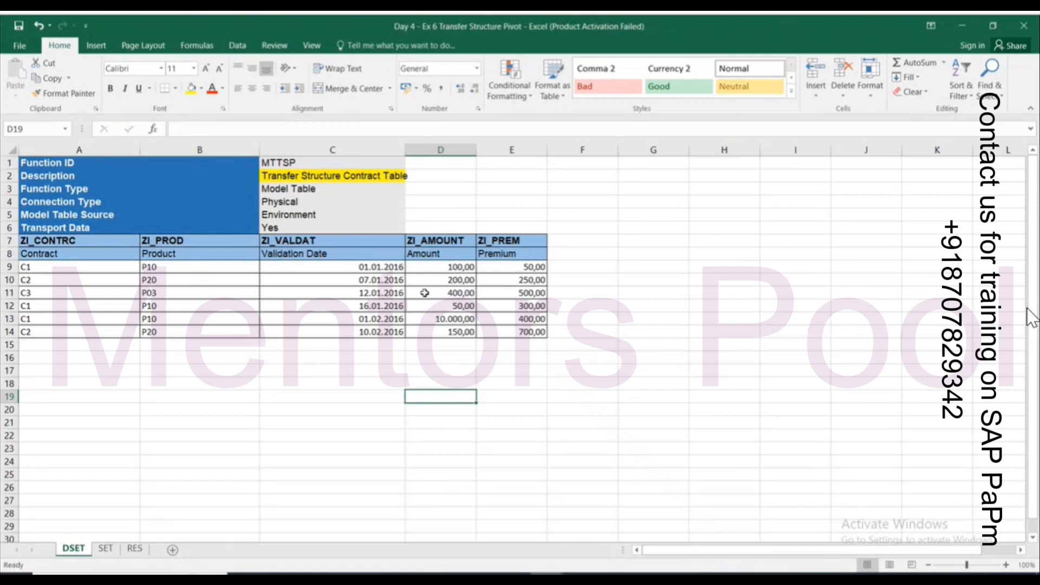
# Copy the reformatted records A9:E14 over the rows in the Data Editor and save them despite the data errors
pyautogui.moveTo(82, 268); pyautogui.dragTo(547, 335)
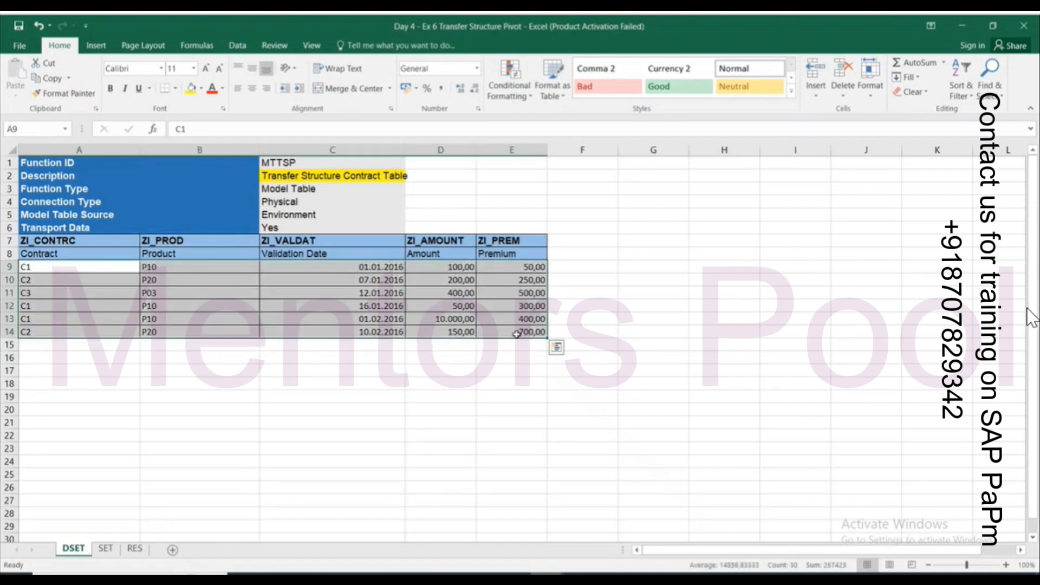
pyautogui.hotkey('ctrl', 'c')
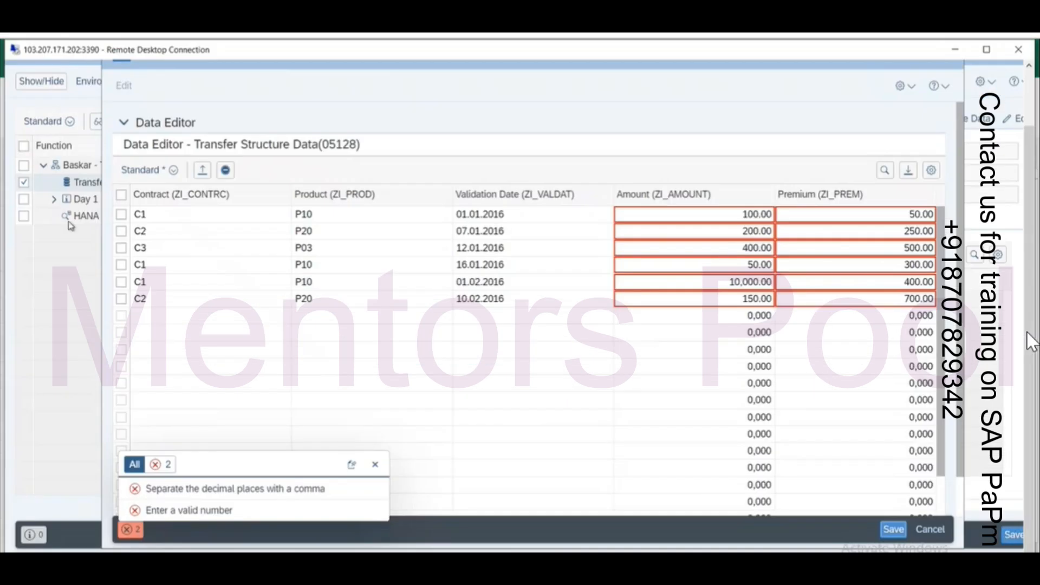
pyautogui.click(174, 219)
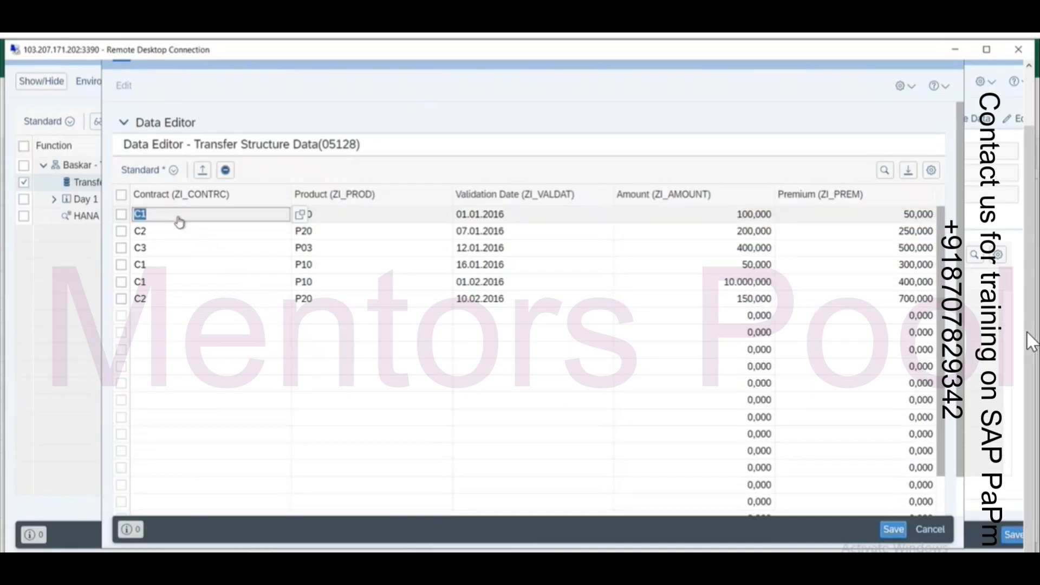
pyautogui.click(901, 532)
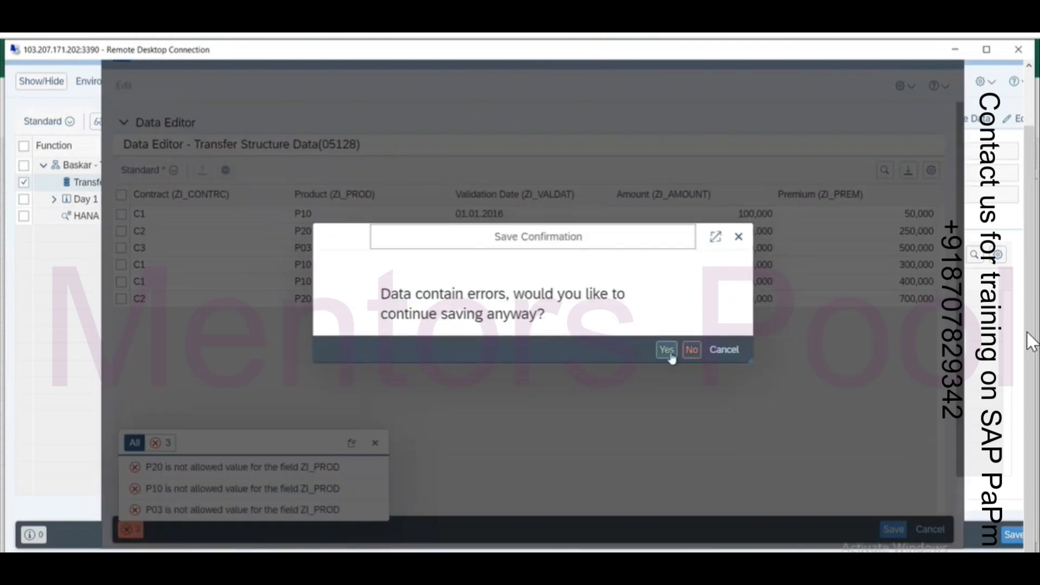
pyautogui.click(667, 350)
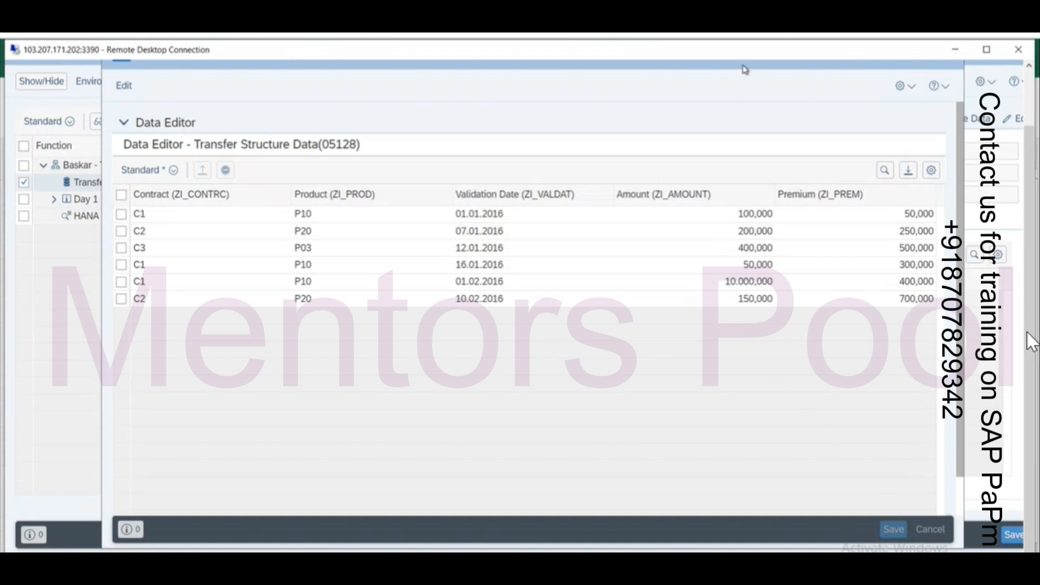
pyautogui.hotkey('ctrl', 'a')
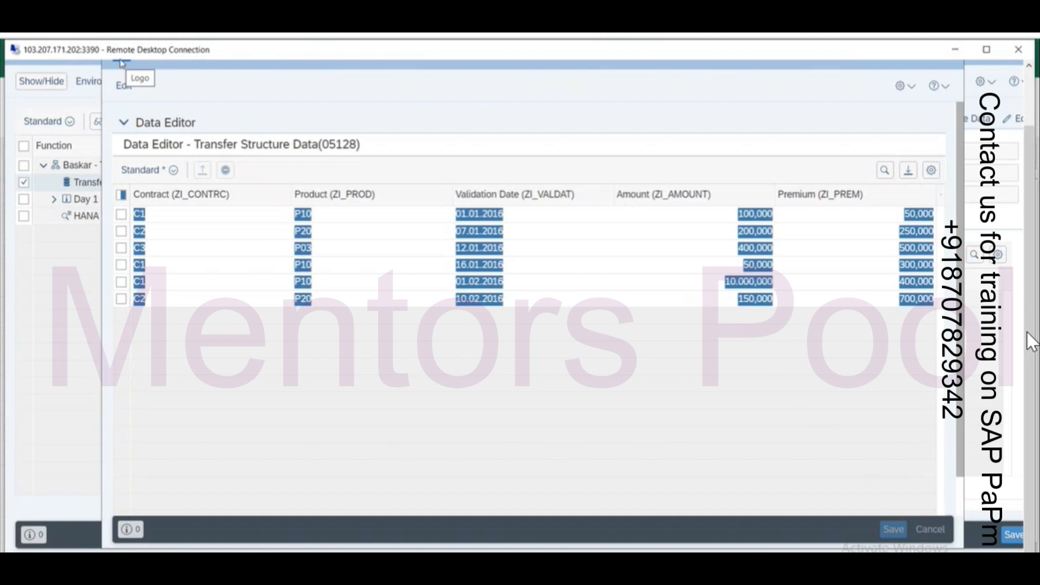
pyautogui.click(954, 67)
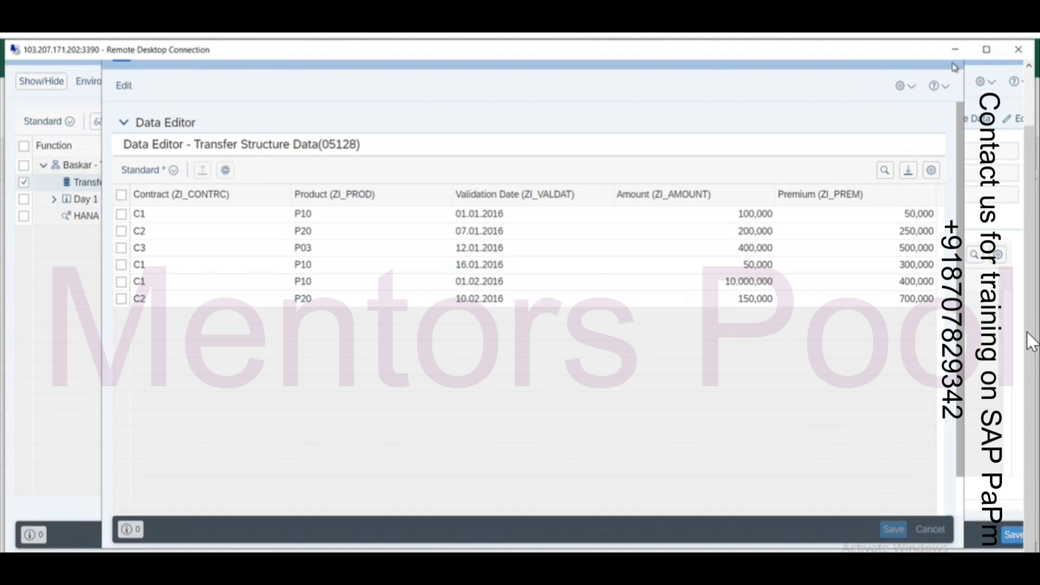
# Leave the Transfer Structure Data editor by closing its window and return to the Modeling Environment
pyautogui.click(54, 312)
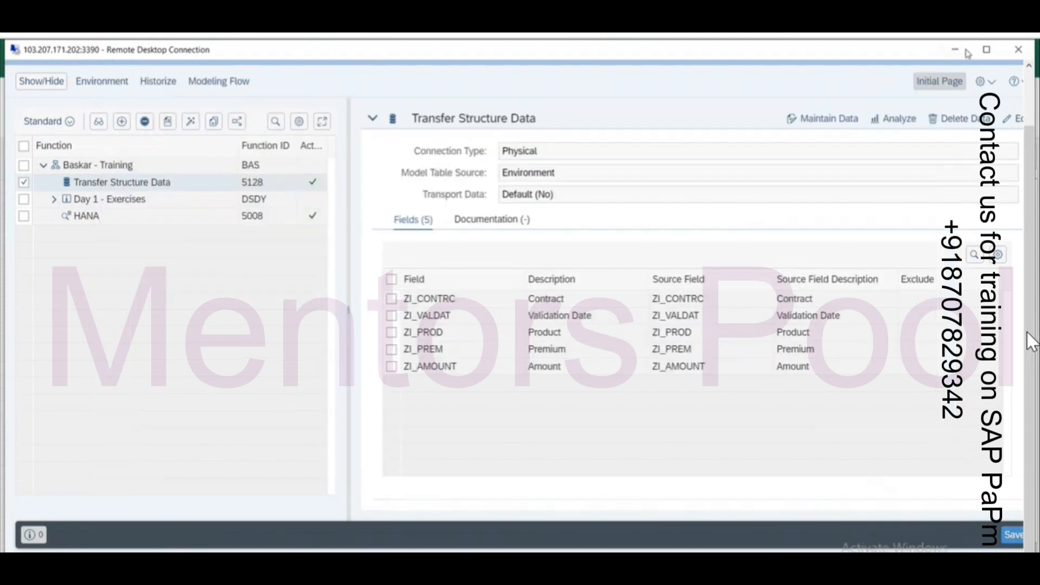
pyautogui.click(986, 49)
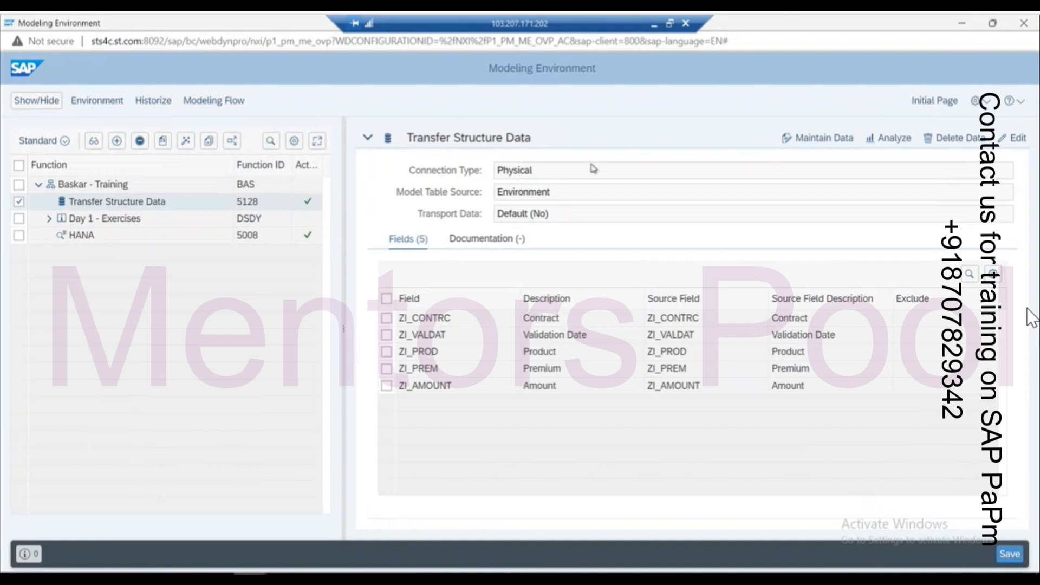
pyautogui.hotkey('alt', 'Tab')
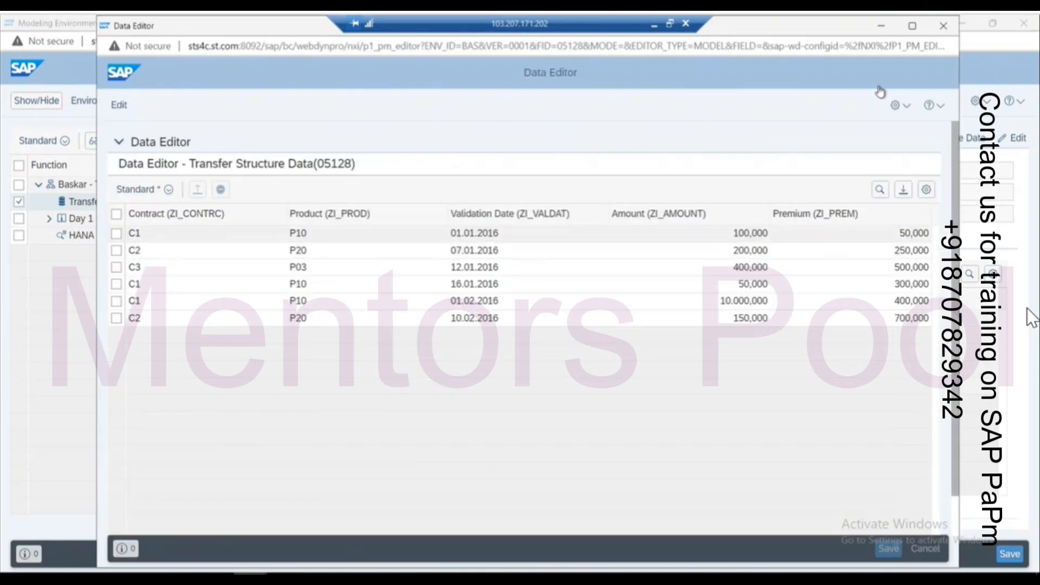
pyautogui.click(947, 28)
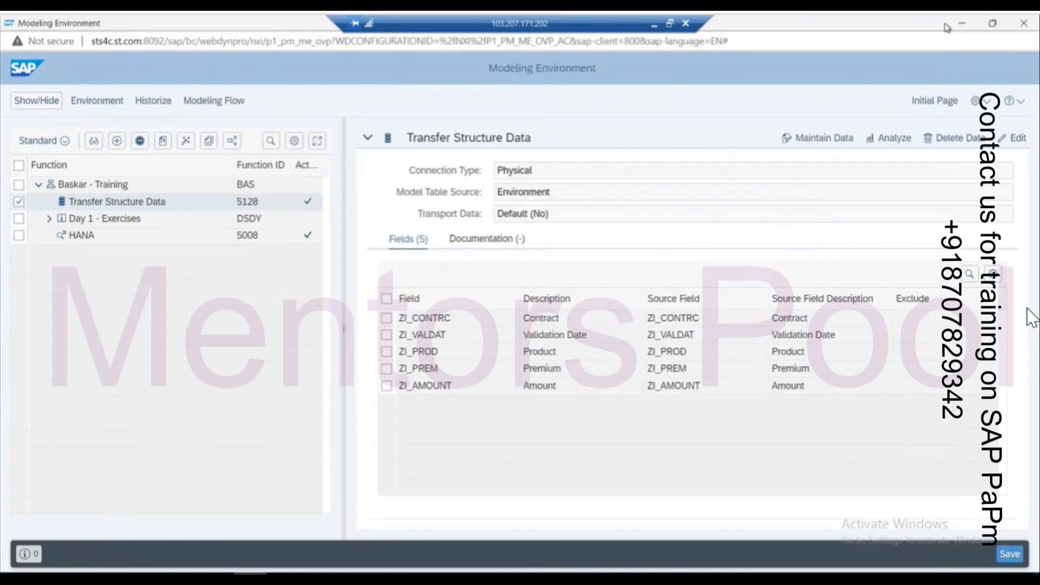
# Switch to the Day 4 - Ex 6 Transfer Structure Pivot workbook and review the function header and signature specification on the SET sheet
pyautogui.click(670, 24)
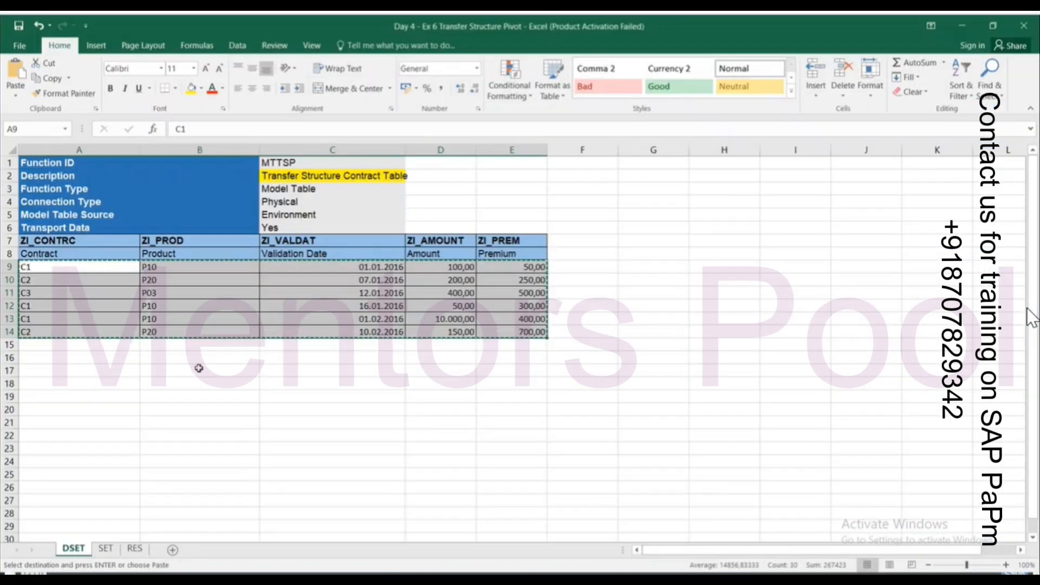
pyautogui.click(331, 396)
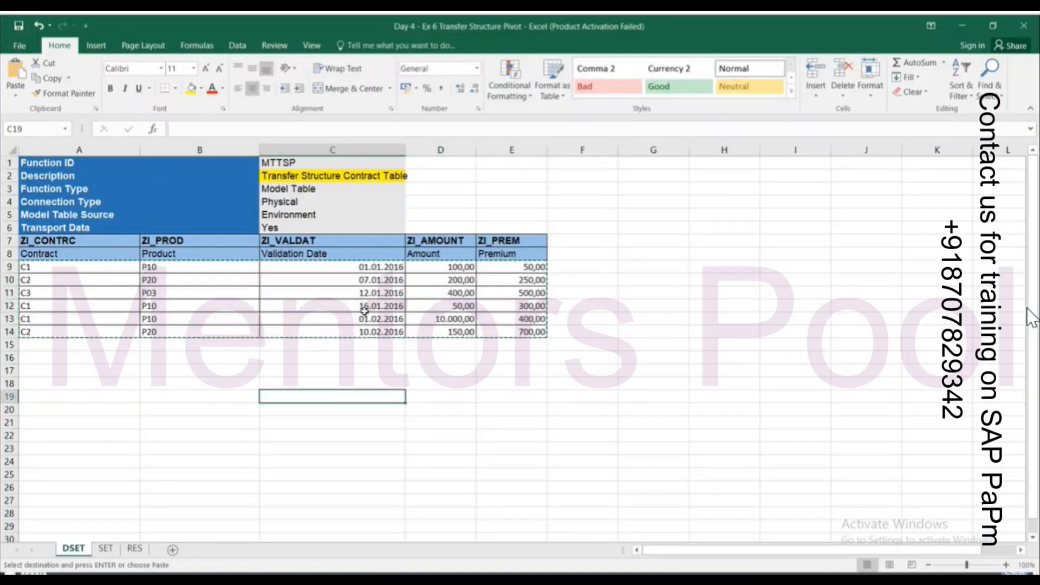
pyautogui.click(106, 549)
pyautogui.scroll(-3, 370, 396)
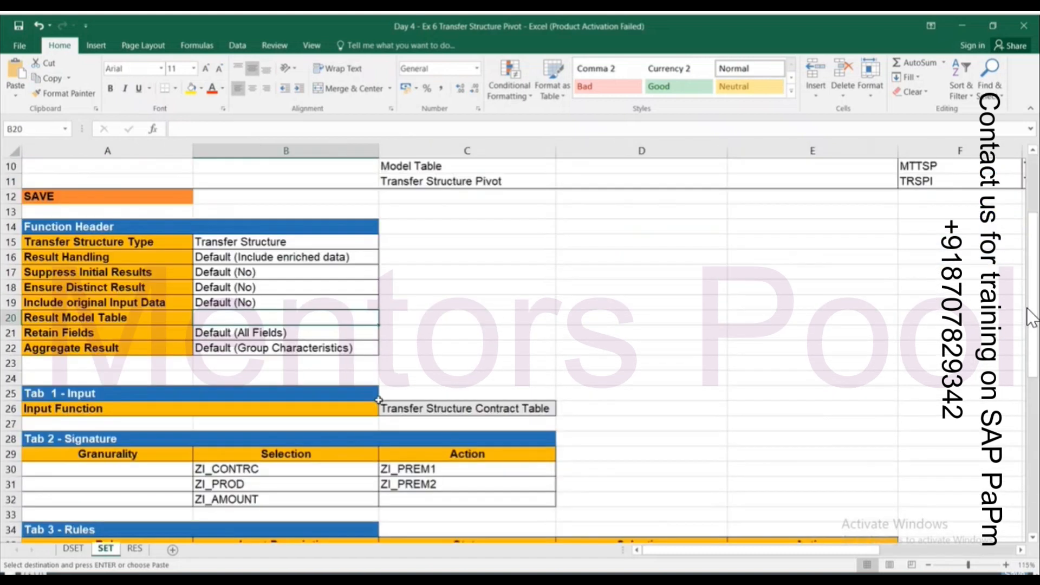
# In the SAP Modeling Environment, start a new function at the same level and describe it as "Transfer Structure - Pivot"
pyautogui.hotkey('alt', 'Tab')
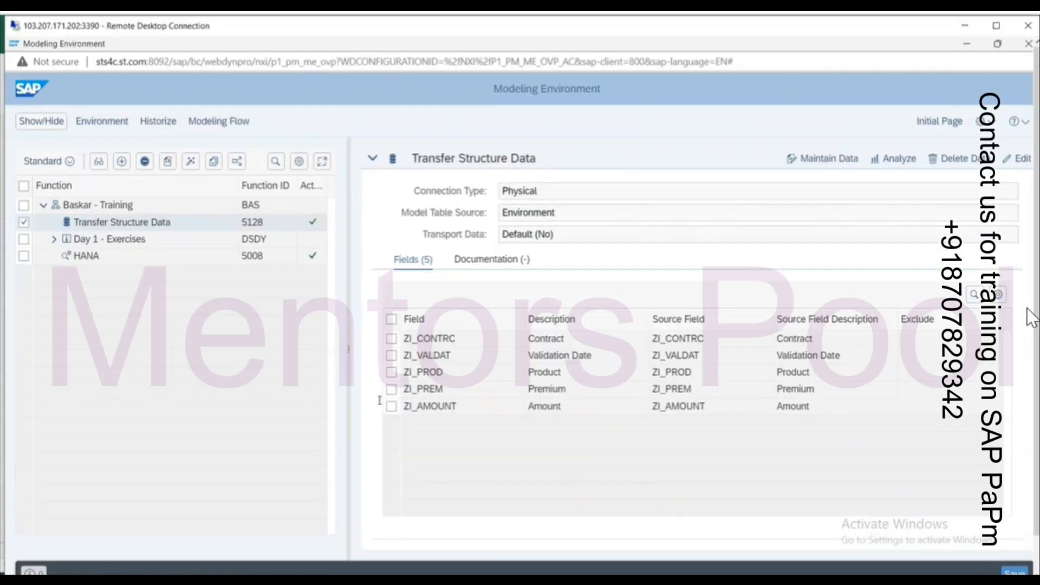
pyautogui.click(124, 162)
pyautogui.click(345, 307)
pyautogui.write('T')
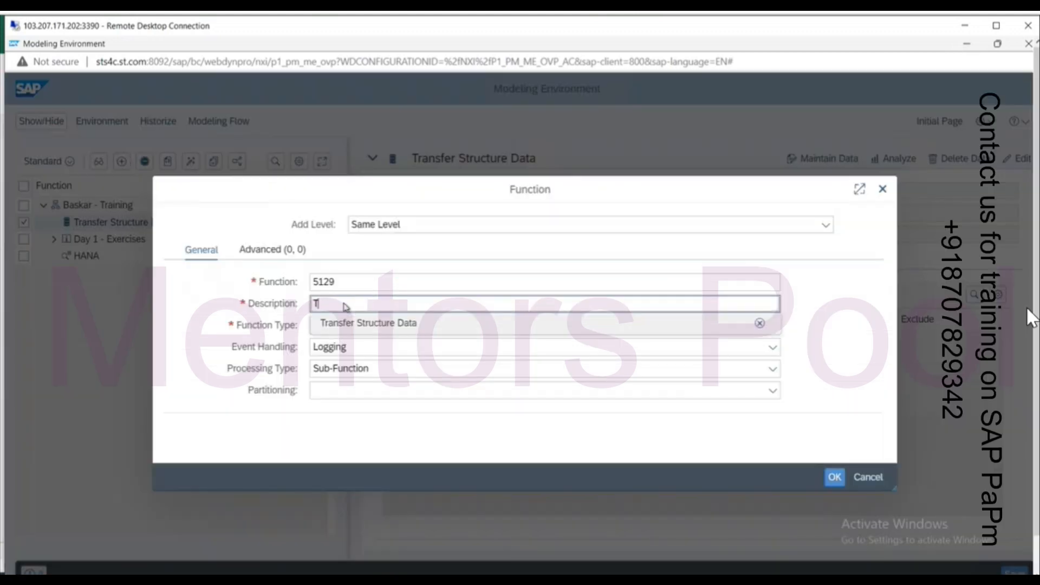
pyautogui.press('Down')
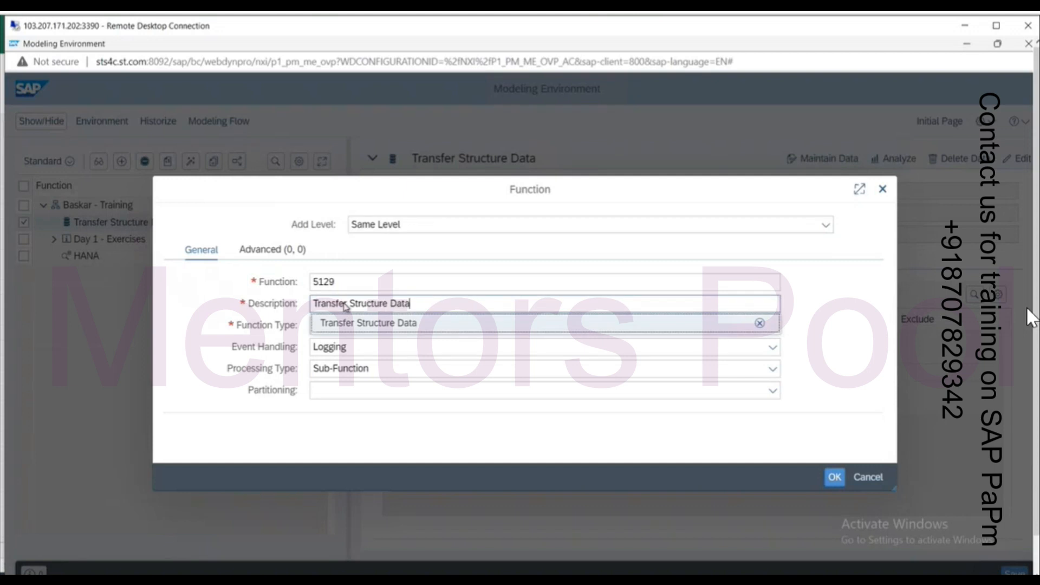
pyautogui.press('BackSpace')
pyautogui.press('BackSpace')
pyautogui.press('BackSpace')
pyautogui.write('- Pivot')
# Set the new function's type to Transfer Structure and create the function
pyautogui.click(428, 327)
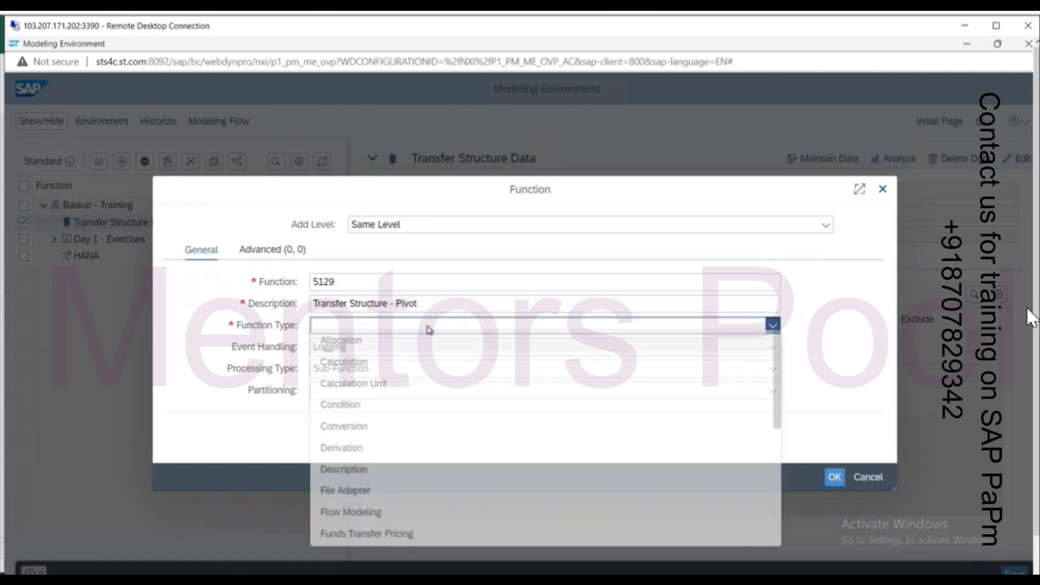
pyautogui.scroll(-5, 406, 433)
pyautogui.click(383, 473)
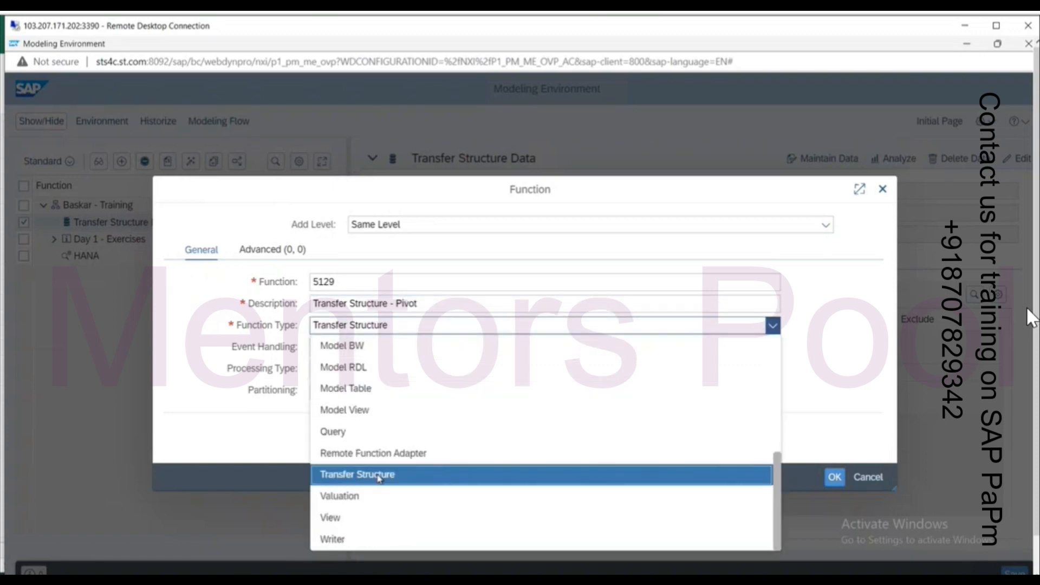
pyautogui.click(834, 479)
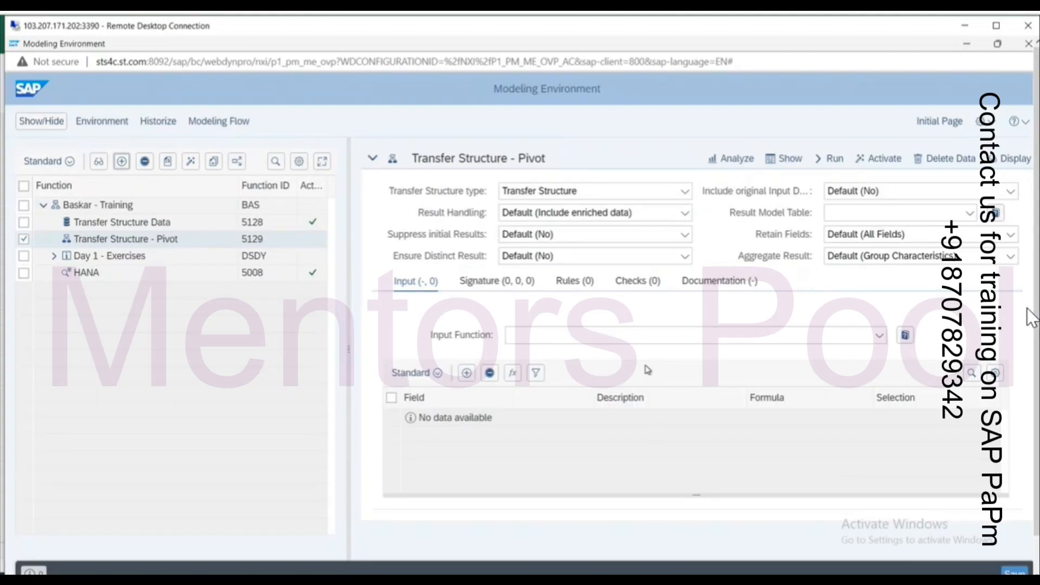
# Compare the function header settings with the SET sheet and set the input function to Transfer Structure Data
pyautogui.hotkey('alt', 'Tab')
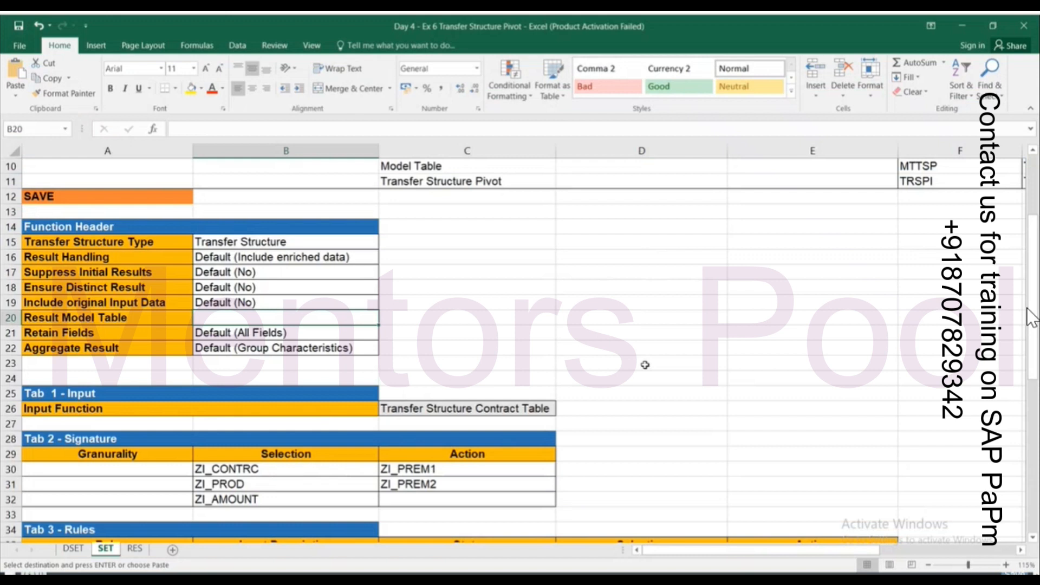
pyautogui.hotkey('alt', 'Tab')
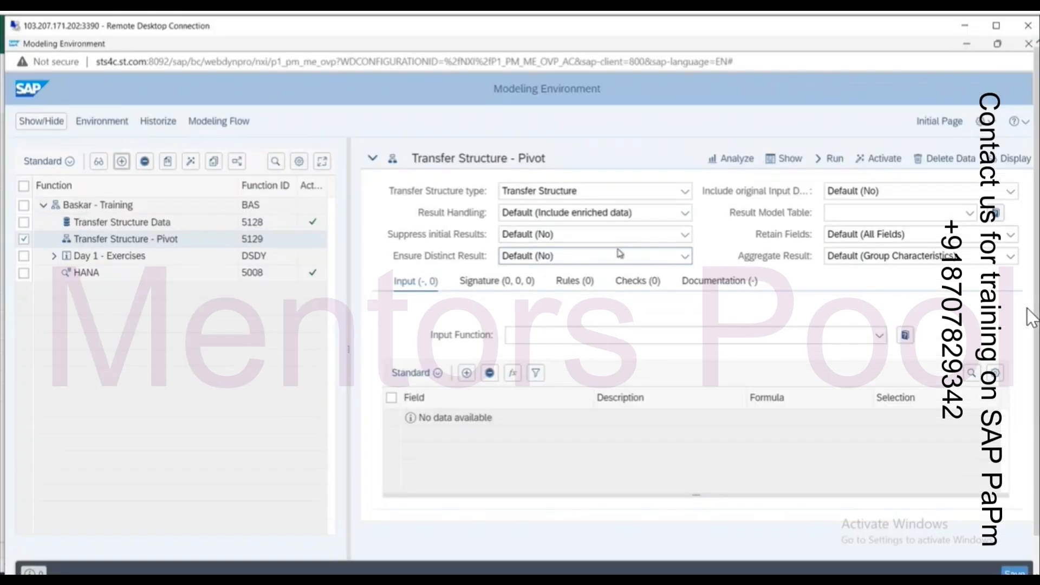
pyautogui.hotkey('alt', 'Tab')
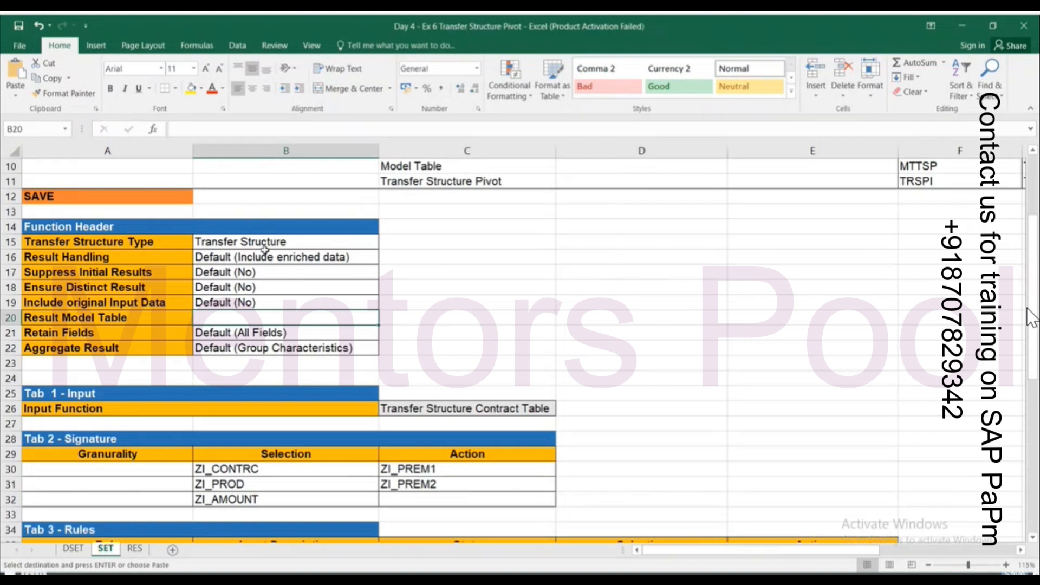
pyautogui.hotkey('alt', 'Tab')
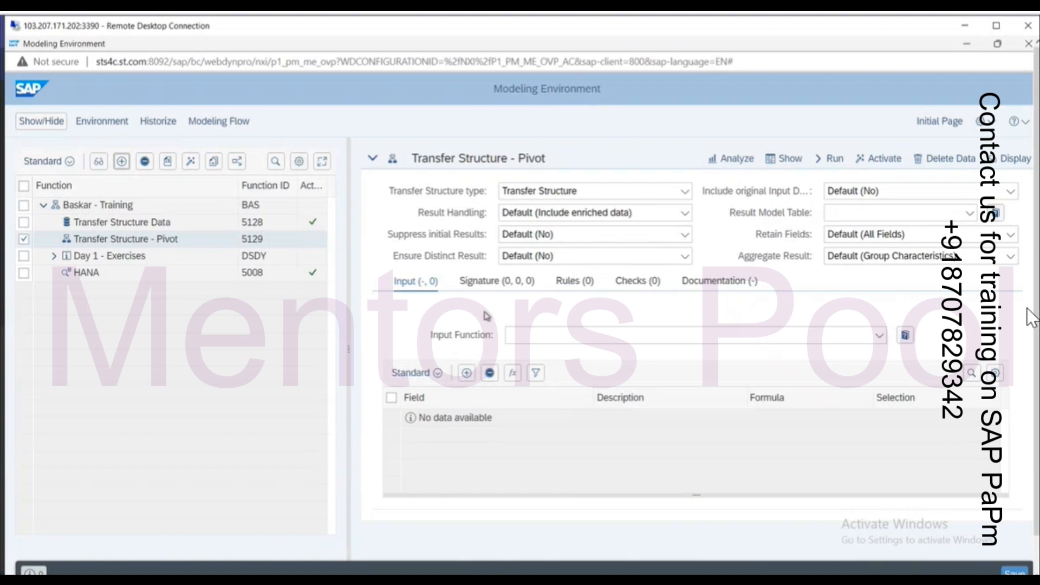
pyautogui.click(879, 335)
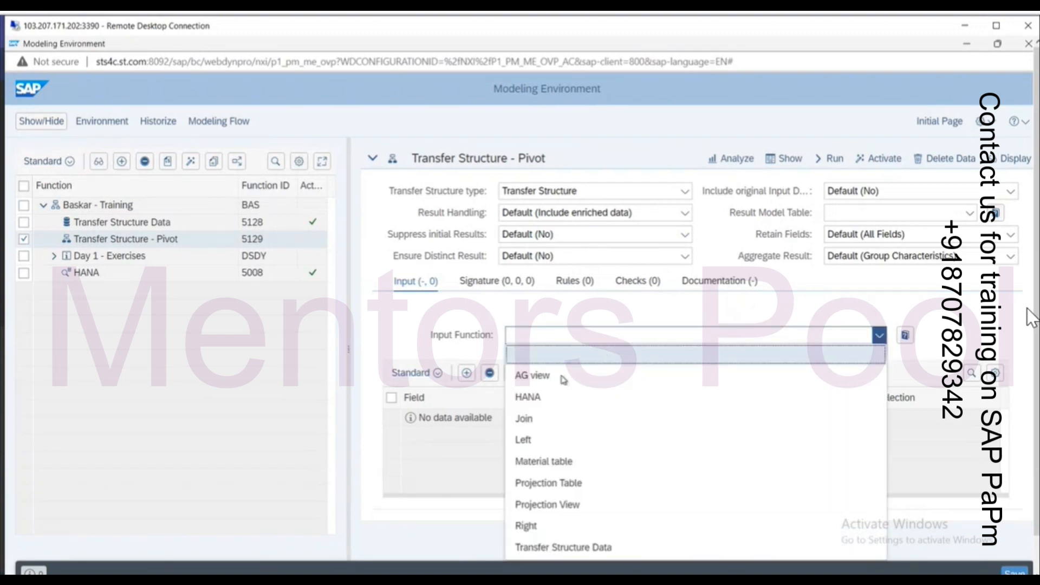
pyautogui.click(564, 548)
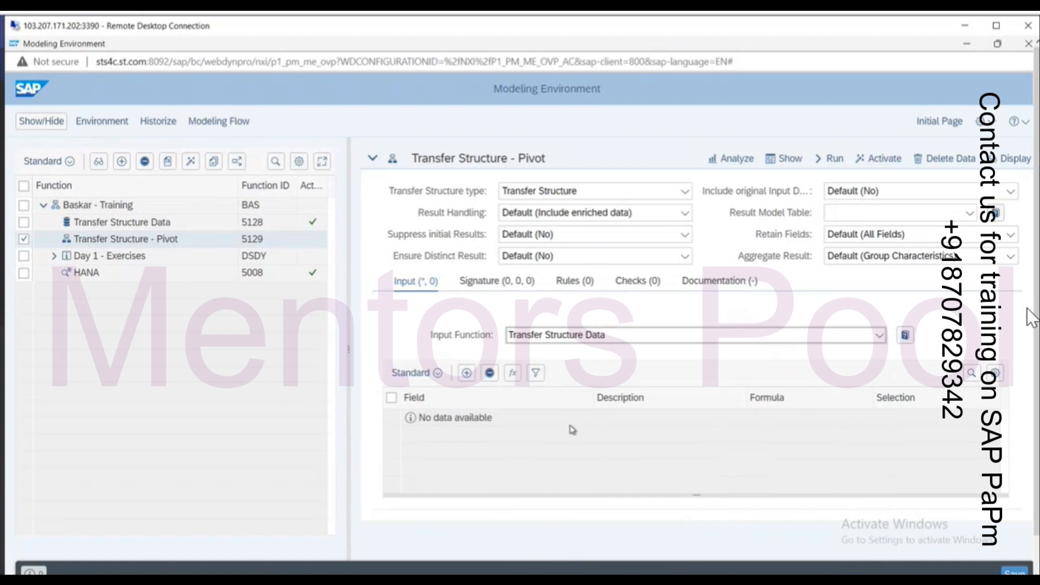
# Check the Tab 2 - Signature specification in the Excel workbook and open the Signature settings of Transfer Structure - Pivot
pyautogui.hotkey('alt', 'Tab')
pyautogui.scroll(-3, 154, 333)
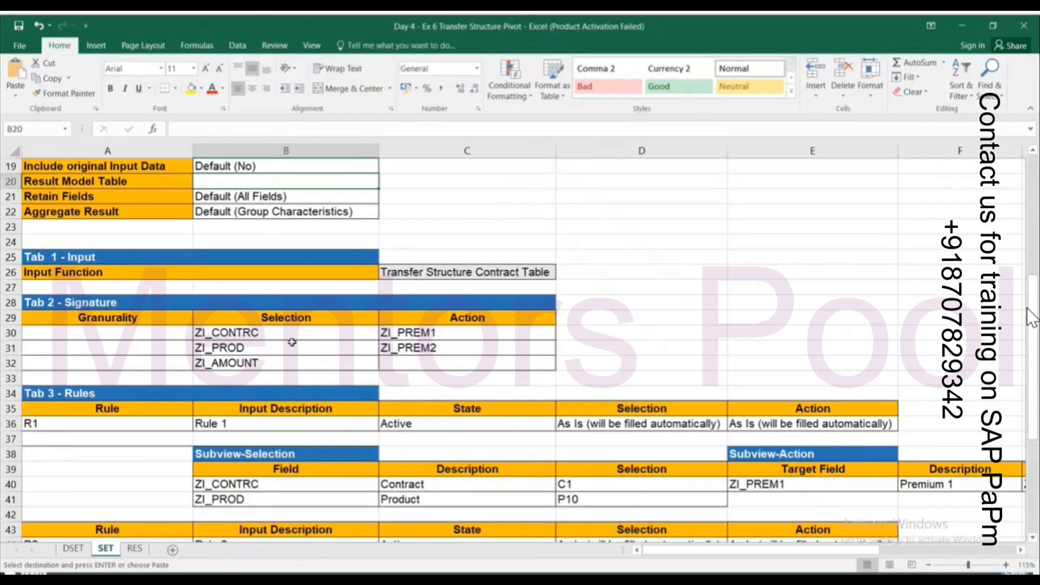
pyautogui.hotkey('alt', 'Tab')
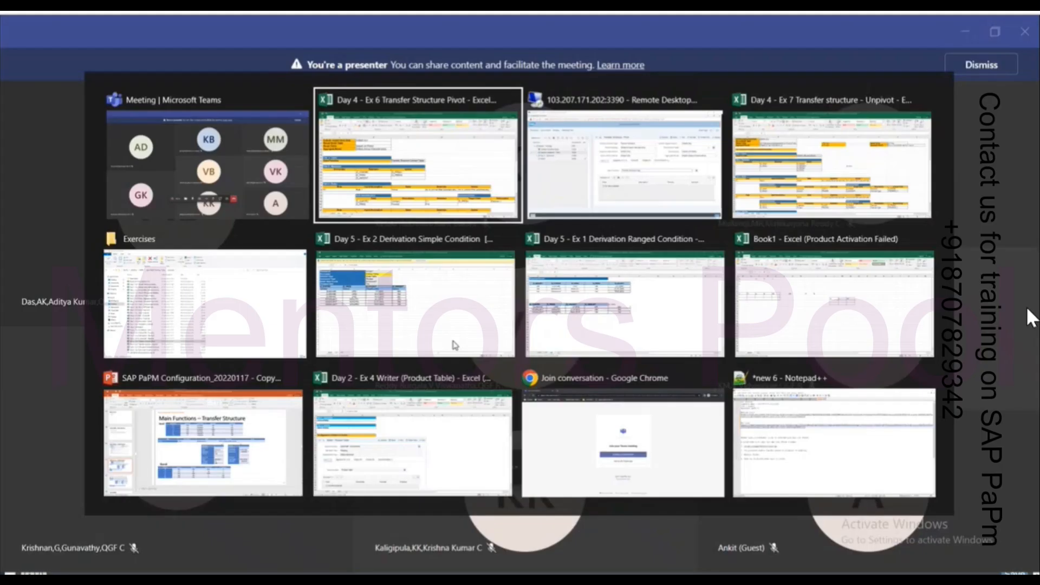
pyautogui.click(520, 283)
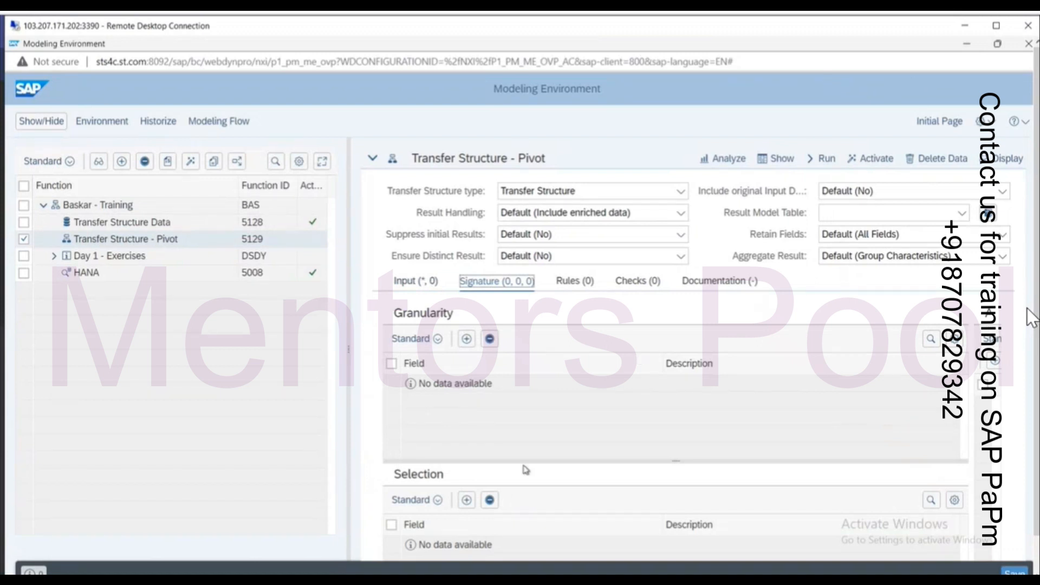
# Switch to Notepad++ and select the Chrome workaround instructions for disabling Enable TableNG, then return to the Modeling Environment
pyautogui.hotkey('alt', 'Tab')
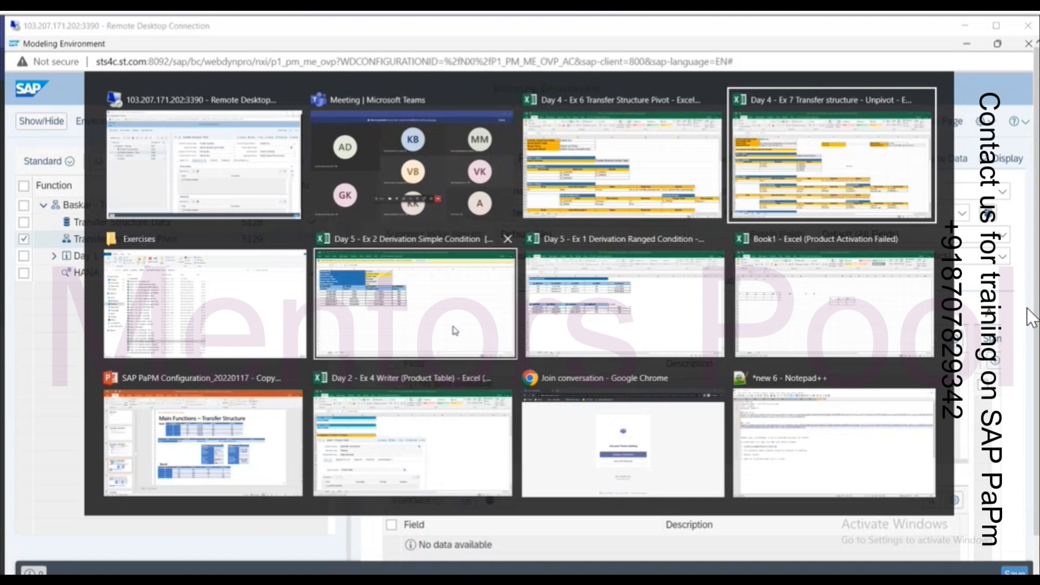
pyautogui.click(835, 465)
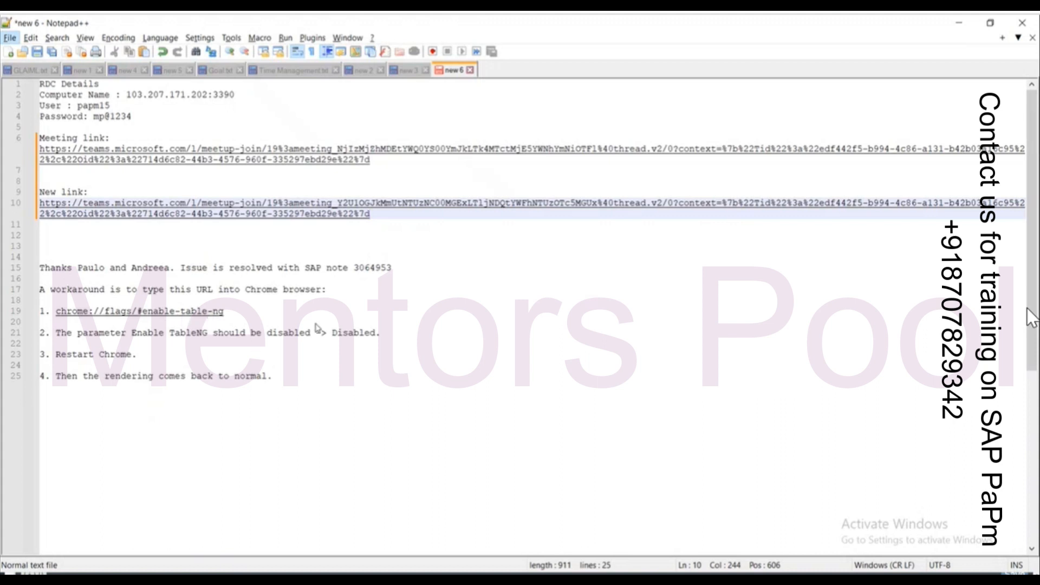
pyautogui.press('alt')
pyautogui.hotkey('alt', 'Tab')
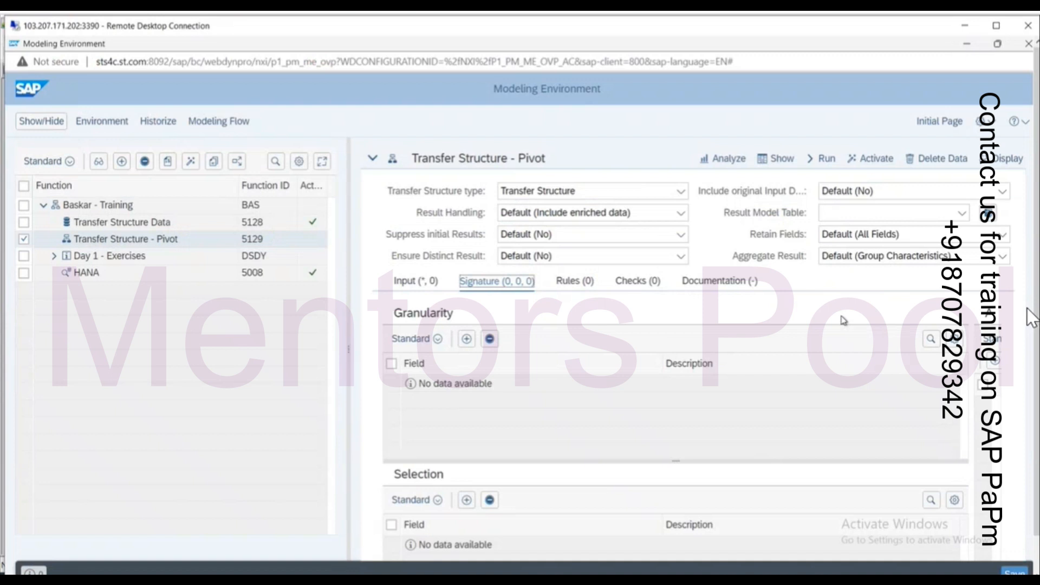
pyautogui.click(789, 67)
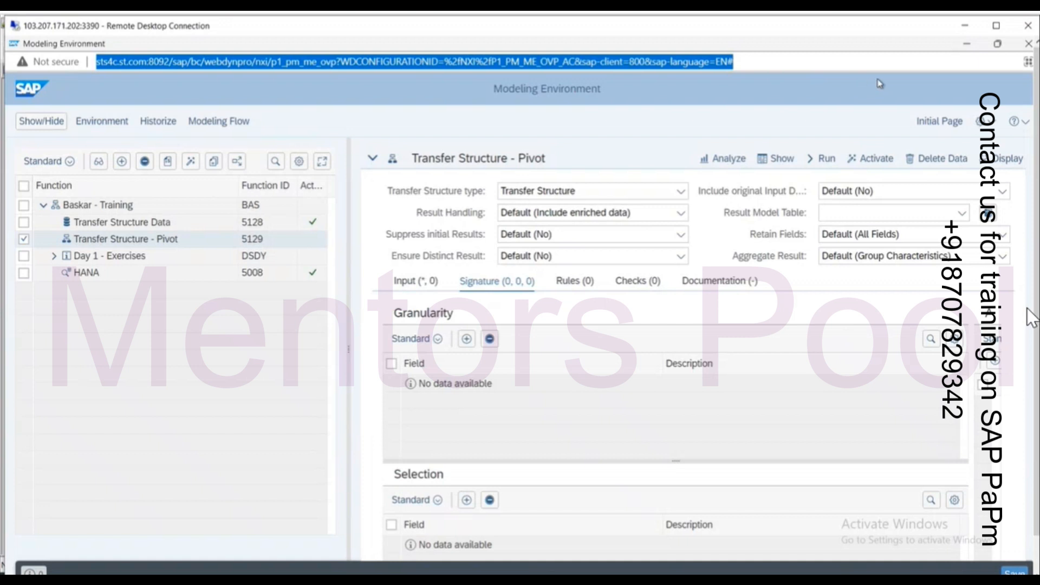
pyautogui.hotkey('alt', 'Tab')
pyautogui.click(295, 379)
pyautogui.moveTo(295, 379); pyautogui.dragTo(38, 278)
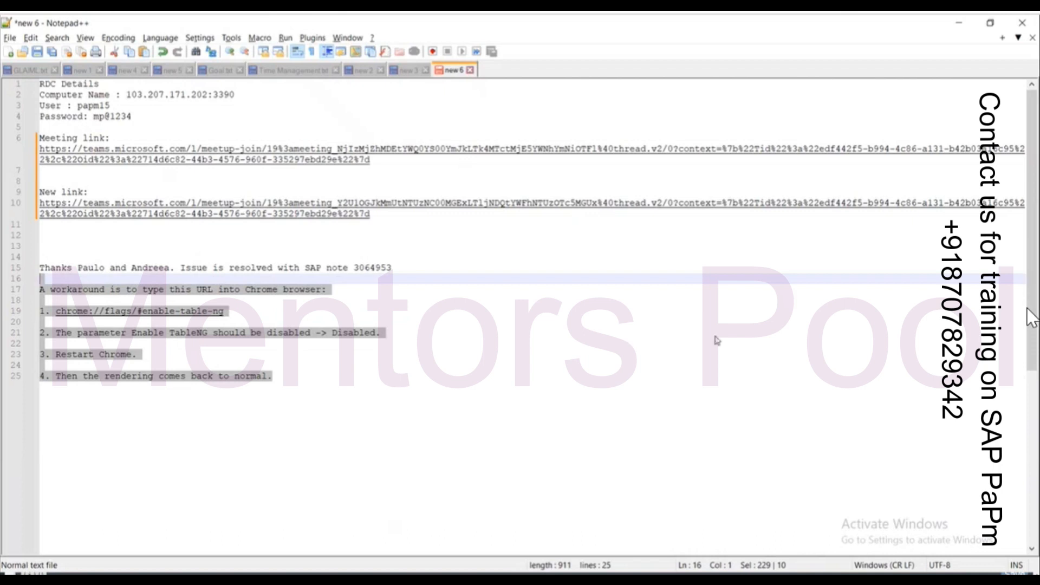
pyautogui.hotkey('alt', 'Tab')
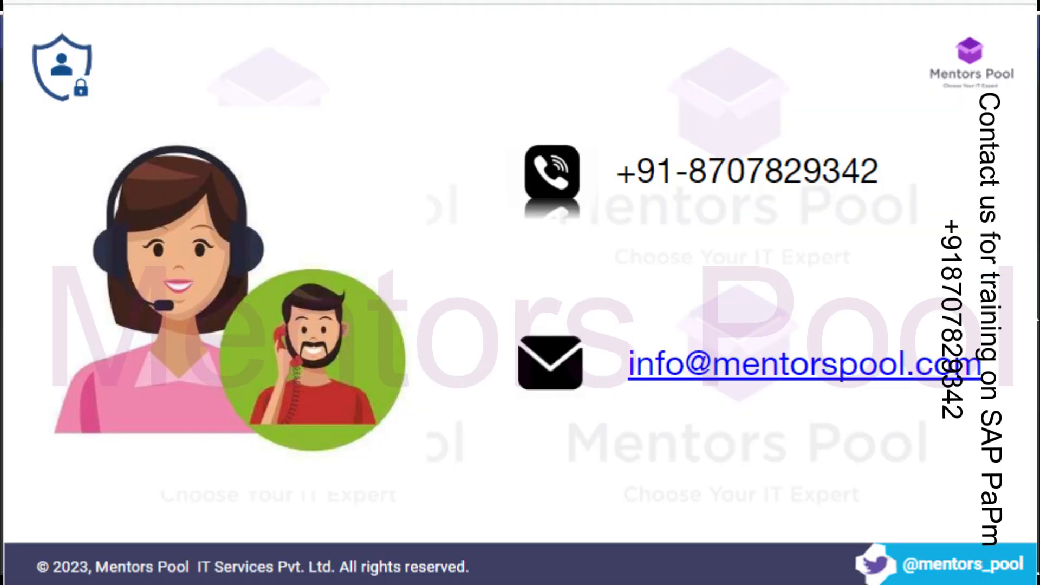
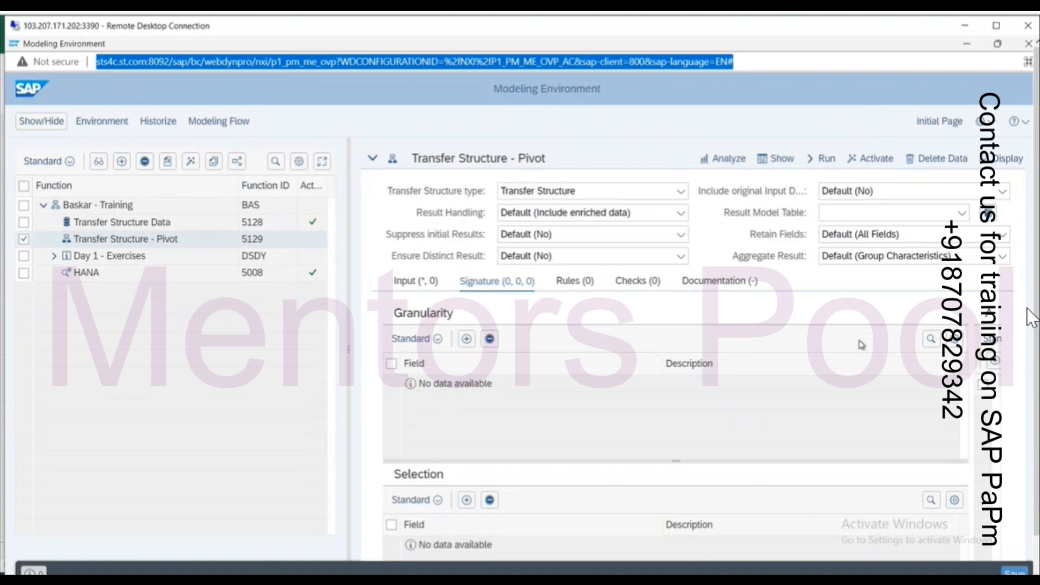
# Check the Selection fields under Tab 2 - Signature in the Day 4 Exercise 6 workbook, then return to the Modeling Environment
pyautogui.scroll(-2, 876, 343)
pyautogui.scroll(2, 876, 343)
pyautogui.hotkey('alt', 'Tab')
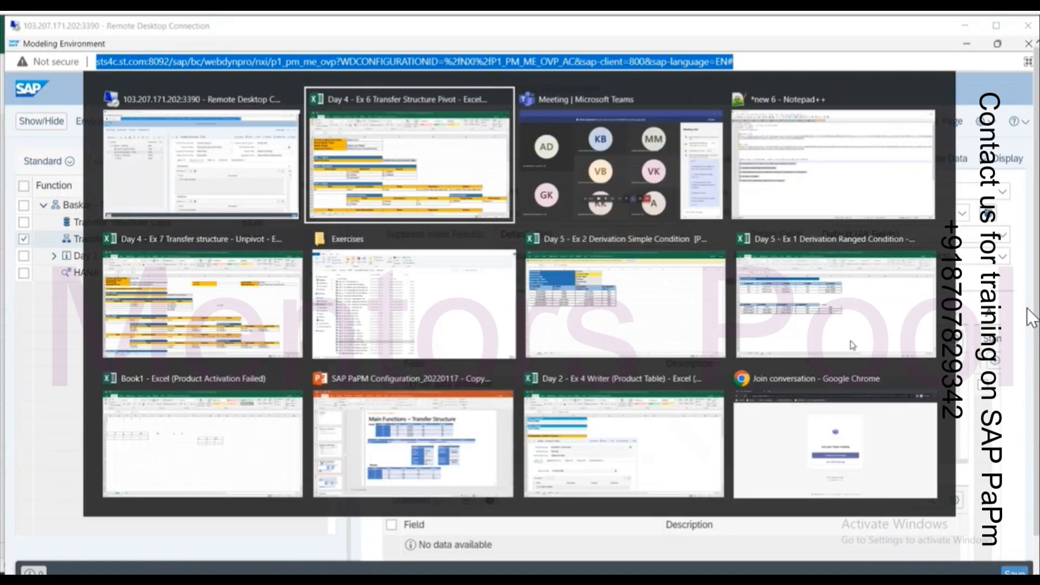
pyautogui.moveTo(269, 333); pyautogui.dragTo(267, 360)
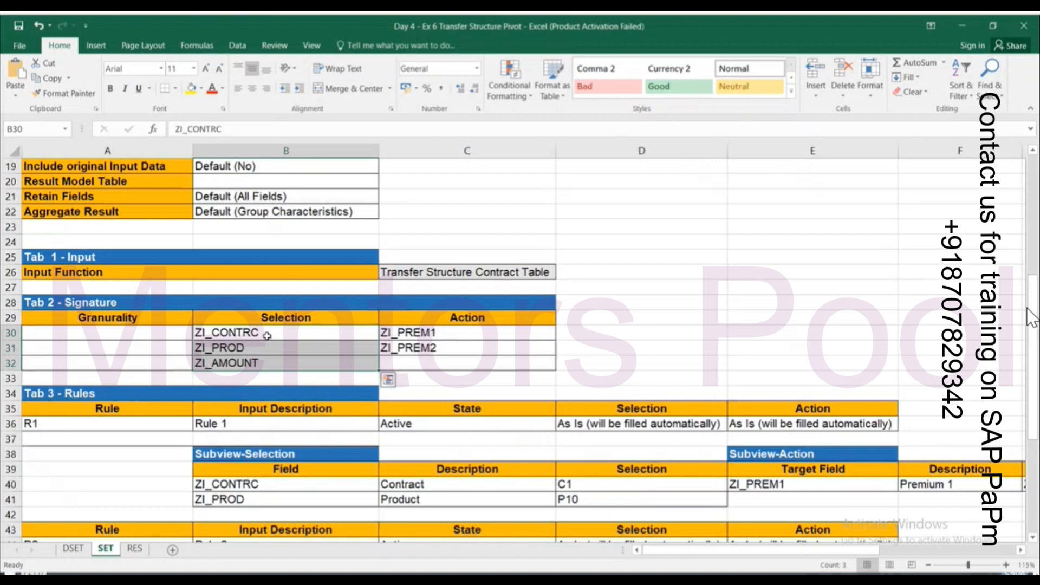
pyautogui.hotkey('alt', 'Tab')
# Add ZI_CONTRC, ZI_PROD and ZI_AMOUNT from the Transfer Structure Data model table to the signature's Selection
pyautogui.click(467, 501)
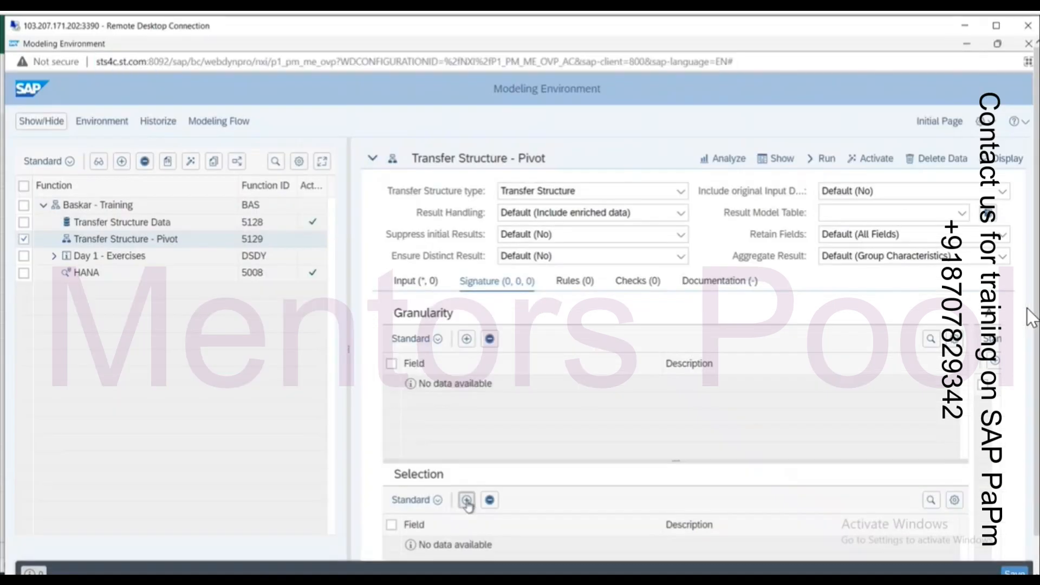
pyautogui.hotkey('alt', 'Tab')
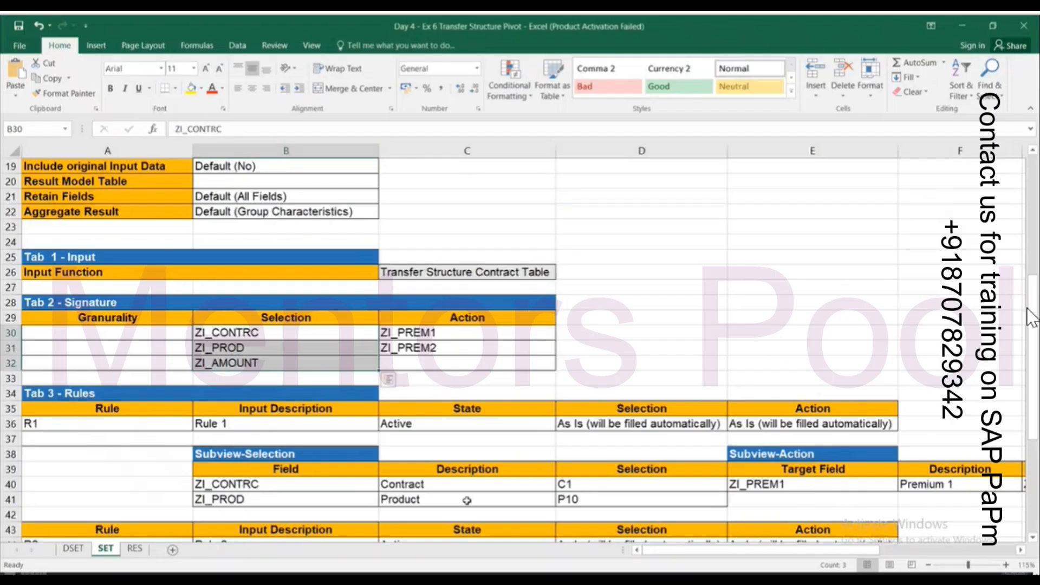
pyautogui.hotkey('alt', 'Tab')
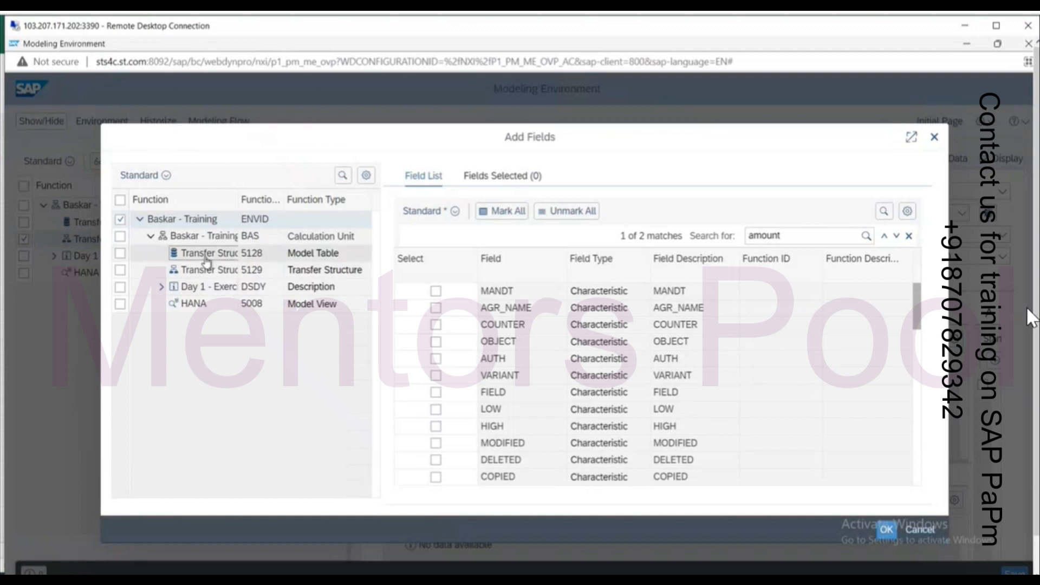
pyautogui.click(206, 258)
pyautogui.click(435, 290)
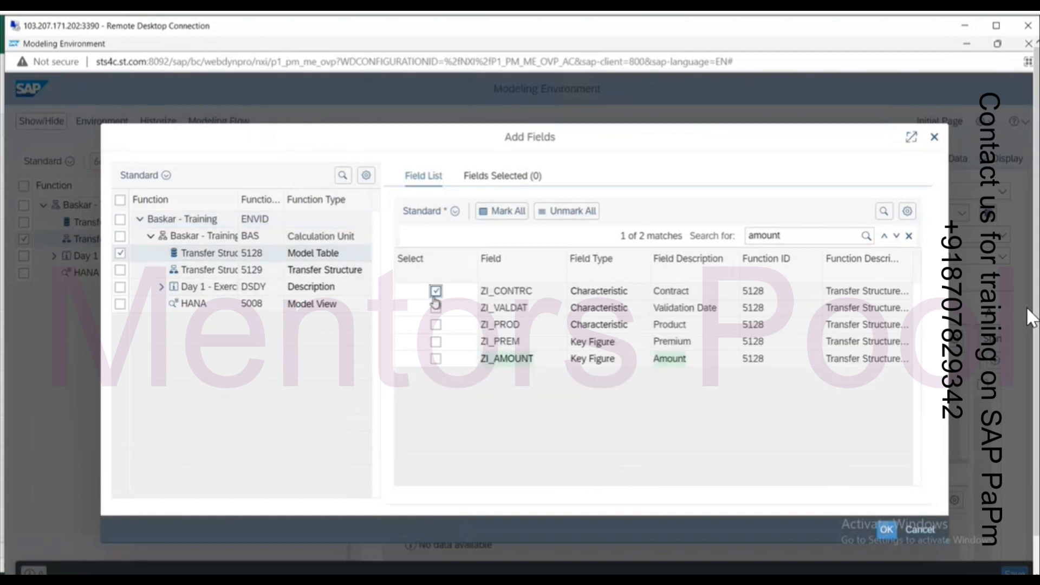
pyautogui.click(436, 325)
pyautogui.click(437, 359)
pyautogui.click(889, 531)
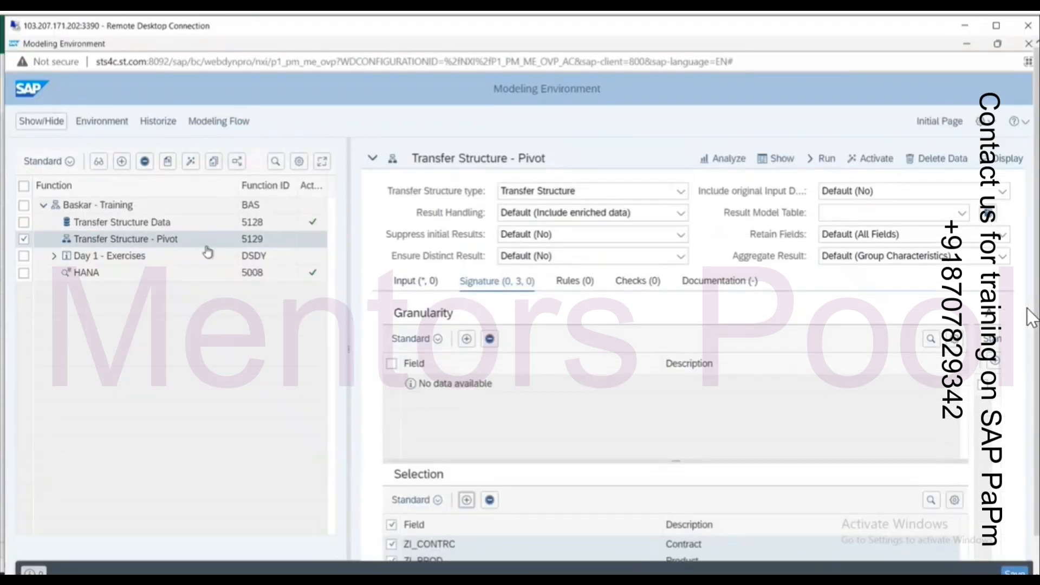
# Search the available fields for "pre" to look for the Action fields, and leave the field selection without adding any
pyautogui.click(465, 499)
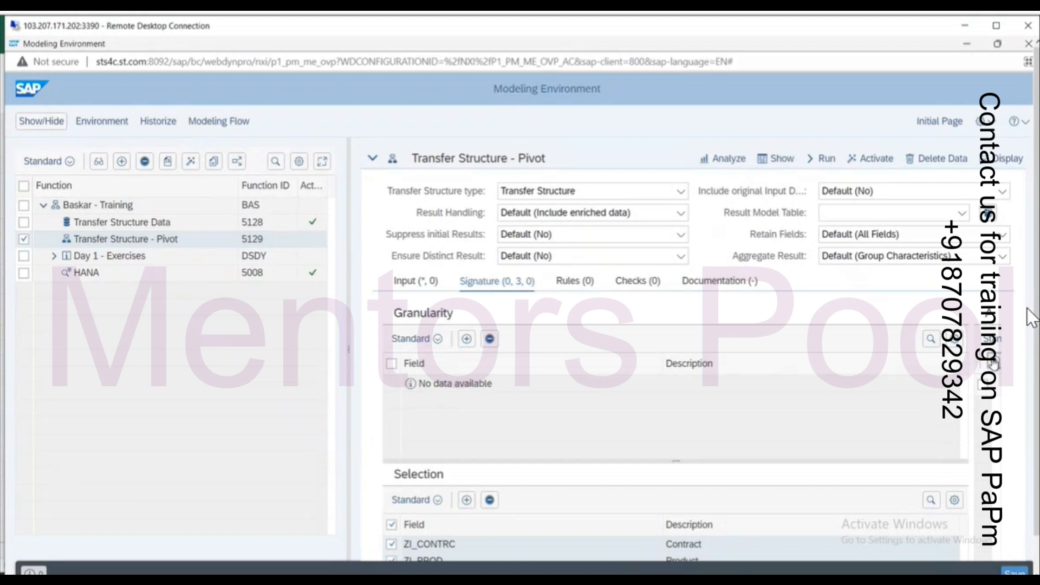
pyautogui.doubleClick(796, 235)
pyautogui.write('pre')
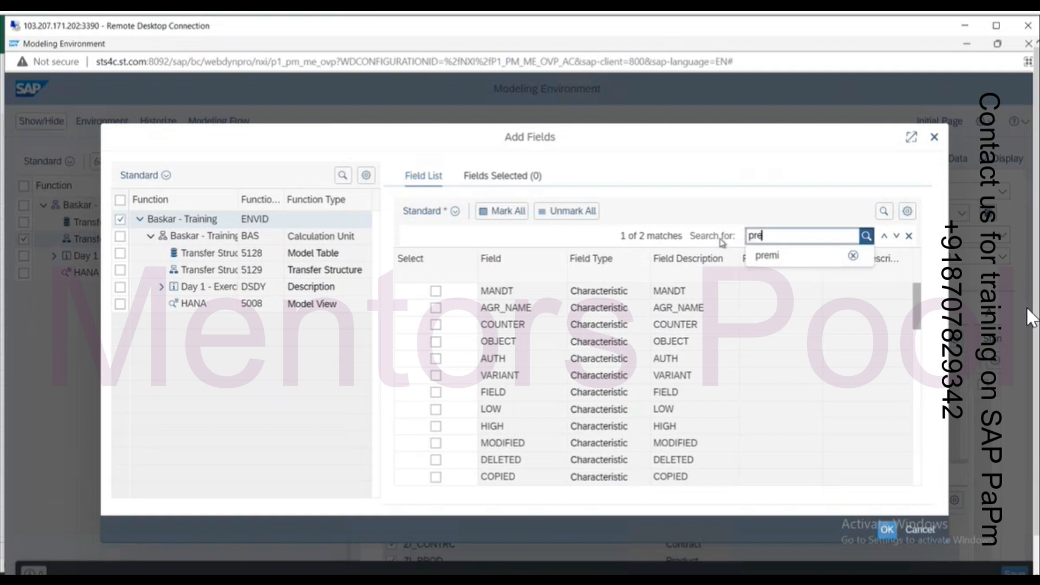
pyautogui.press('Return')
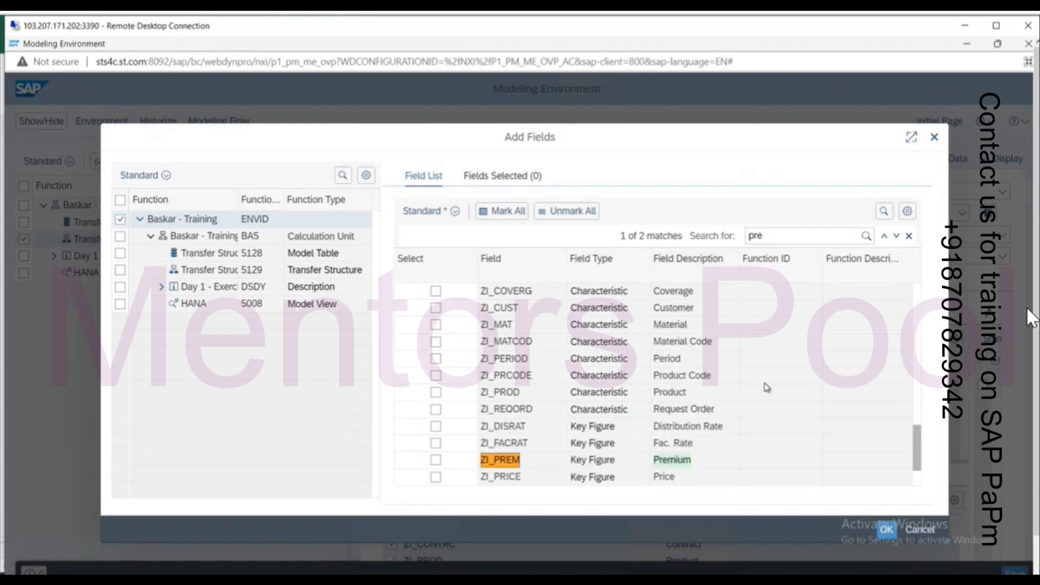
pyautogui.click(896, 237)
pyautogui.click(896, 236)
pyautogui.scroll(-1, 718, 406)
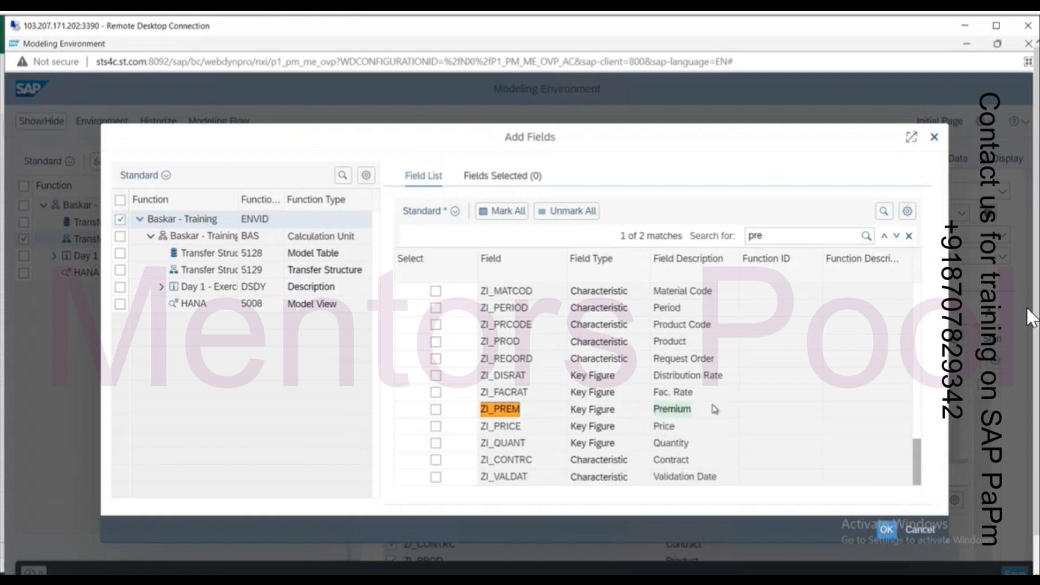
pyautogui.scroll(10, 715, 410)
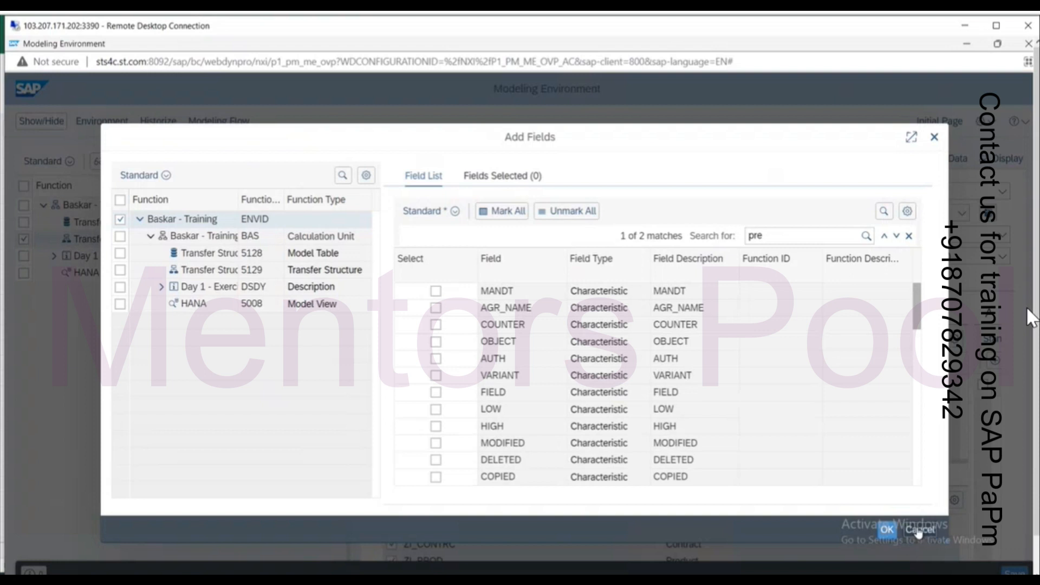
pyautogui.click(919, 530)
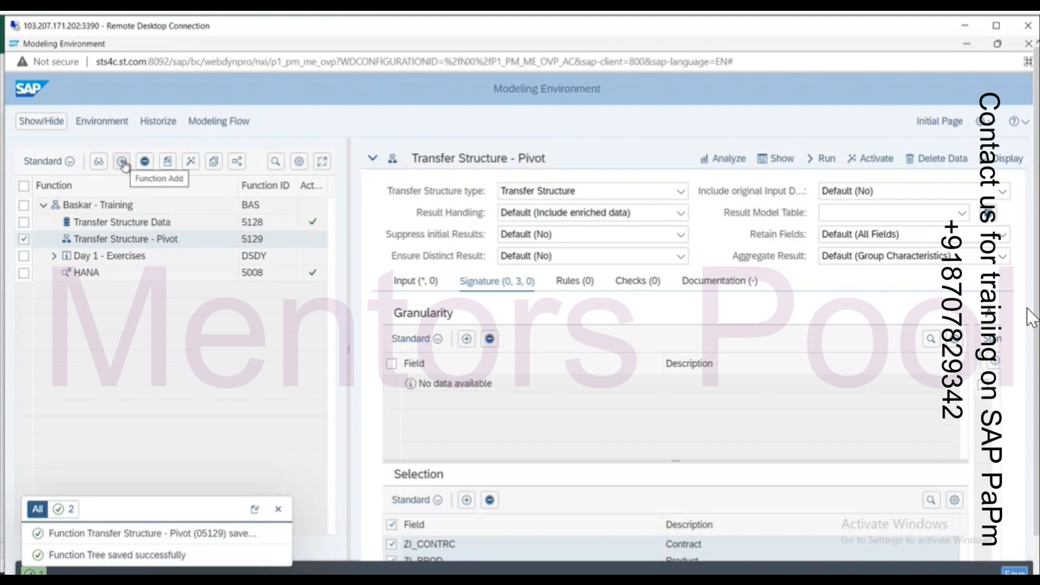
# Switch the Environment settings to editing and start adding BW InfoObjects
pyautogui.click(126, 121)
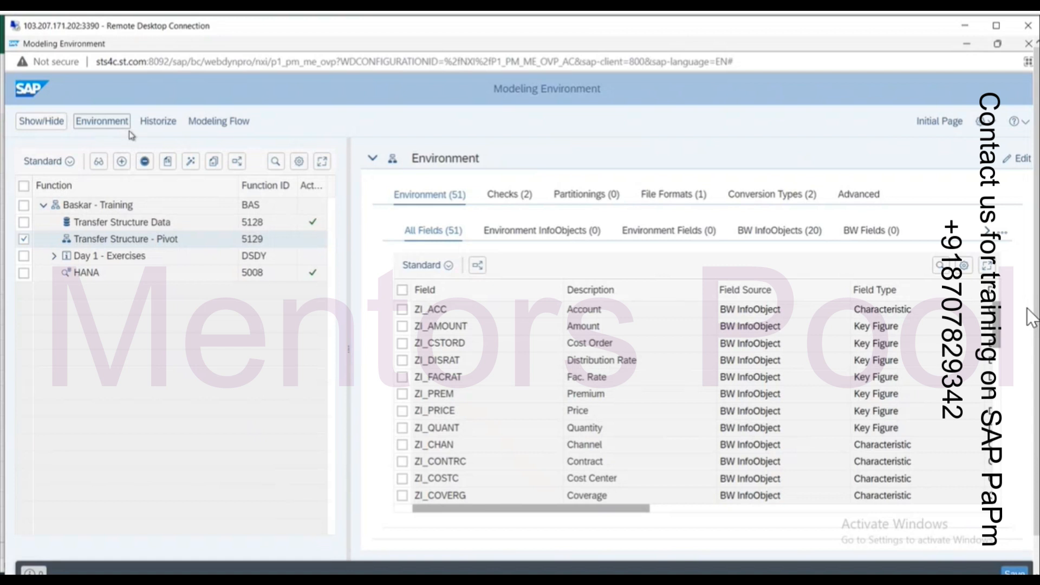
pyautogui.click(1016, 161)
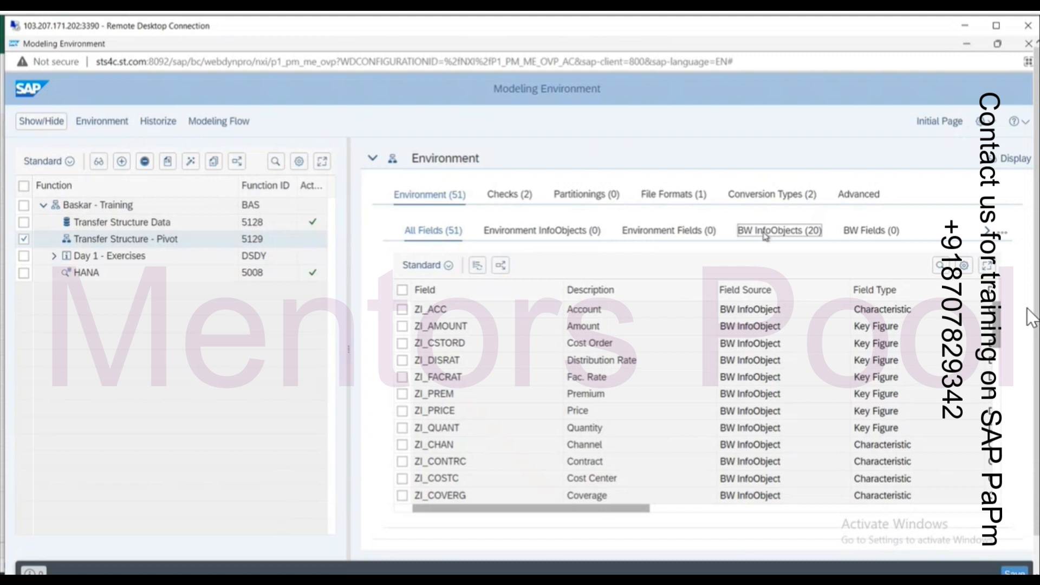
pyautogui.click(766, 232)
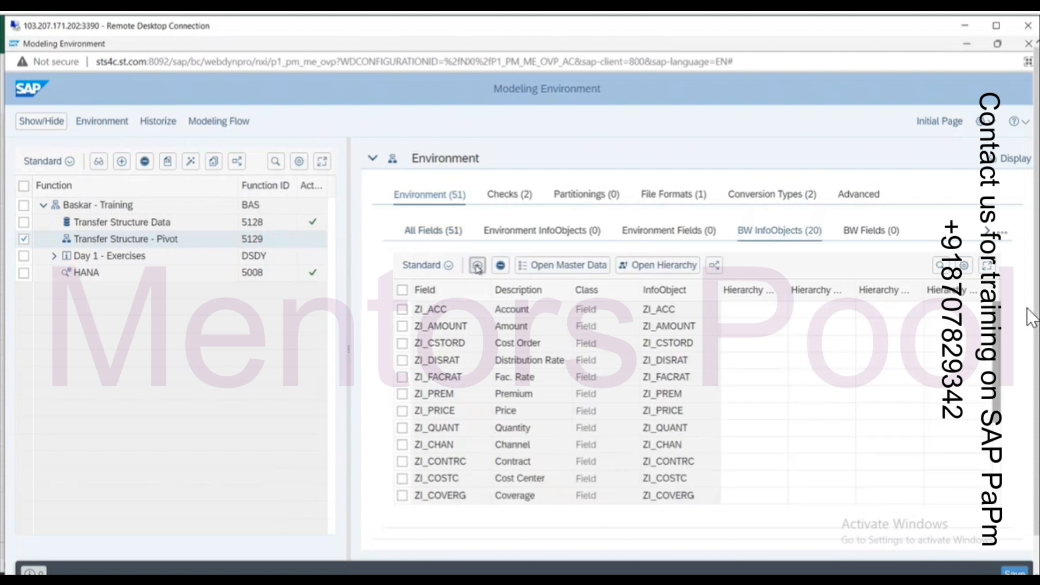
pyautogui.click(477, 266)
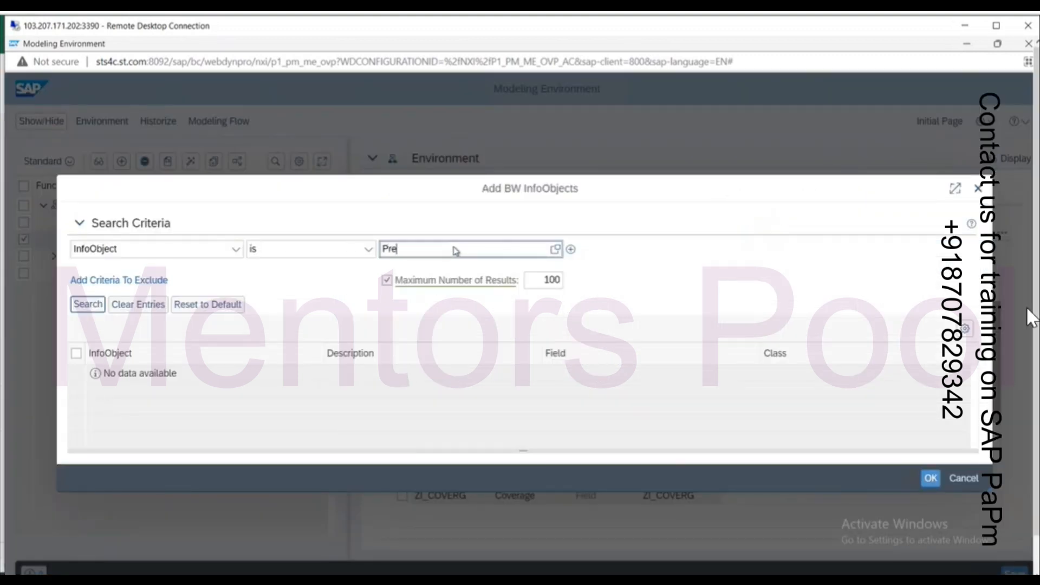
# Try to find the premium InfoObjects with the search values PREM, PREM* and PREM%
pyautogui.press('Return')
pyautogui.click(92, 315)
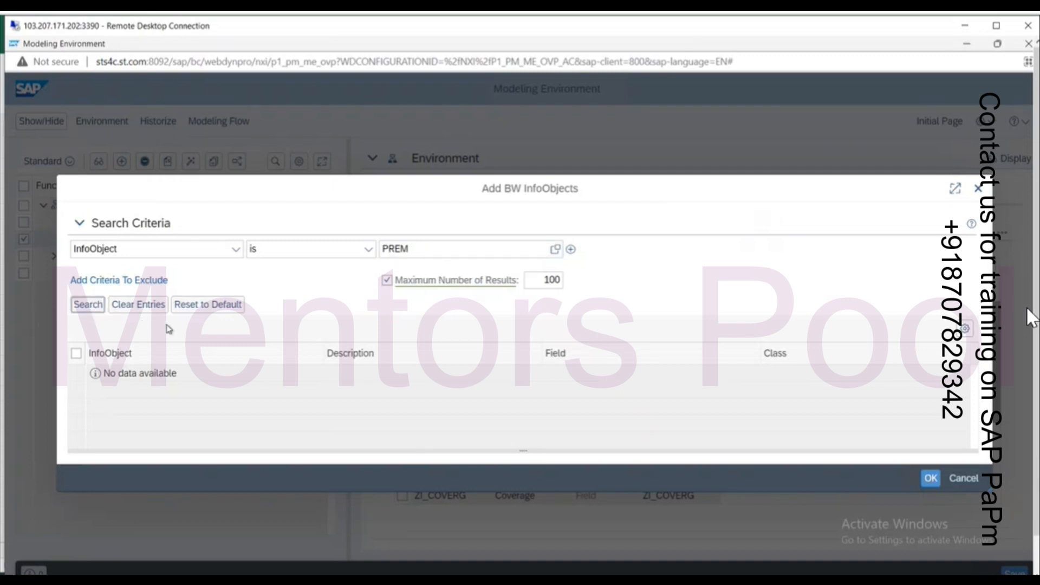
pyautogui.click(399, 251)
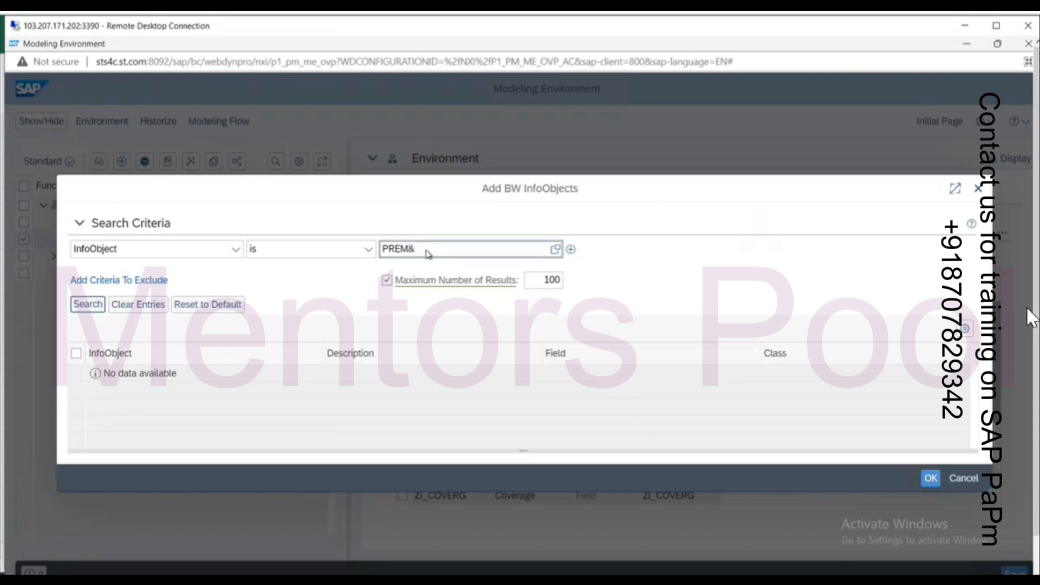
pyautogui.click(428, 254)
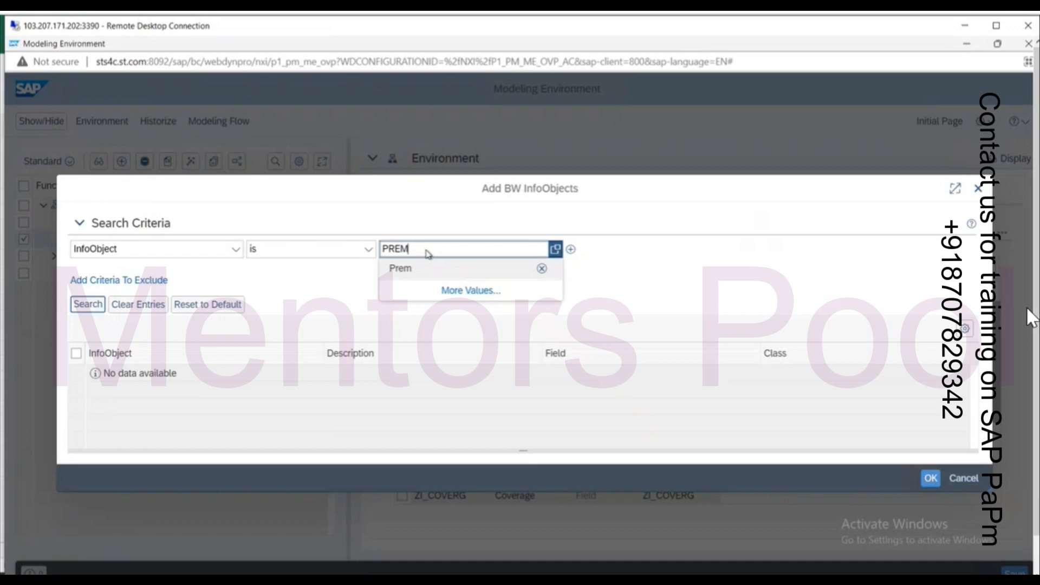
pyautogui.write('*')
pyautogui.press('Return')
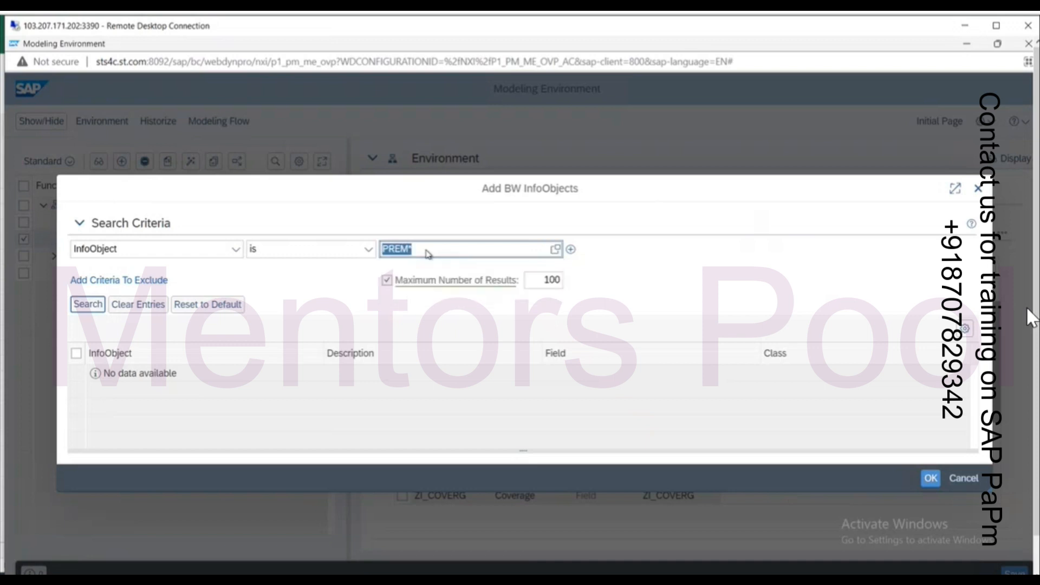
pyautogui.click(428, 253)
pyautogui.write('%')
pyautogui.press('Return')
pyautogui.click(87, 308)
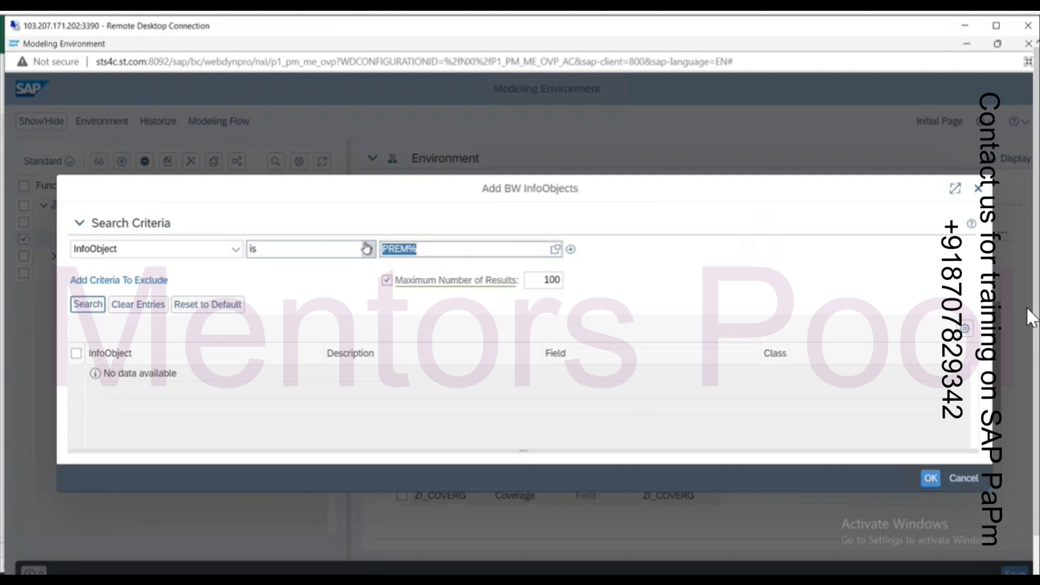
# Search for InfoObjects matching ZI_PRE%, add ZI_PREM2, ZI_PREM1 and ZI_PREMTY to the environment, and save it
pyautogui.write('ZI_')
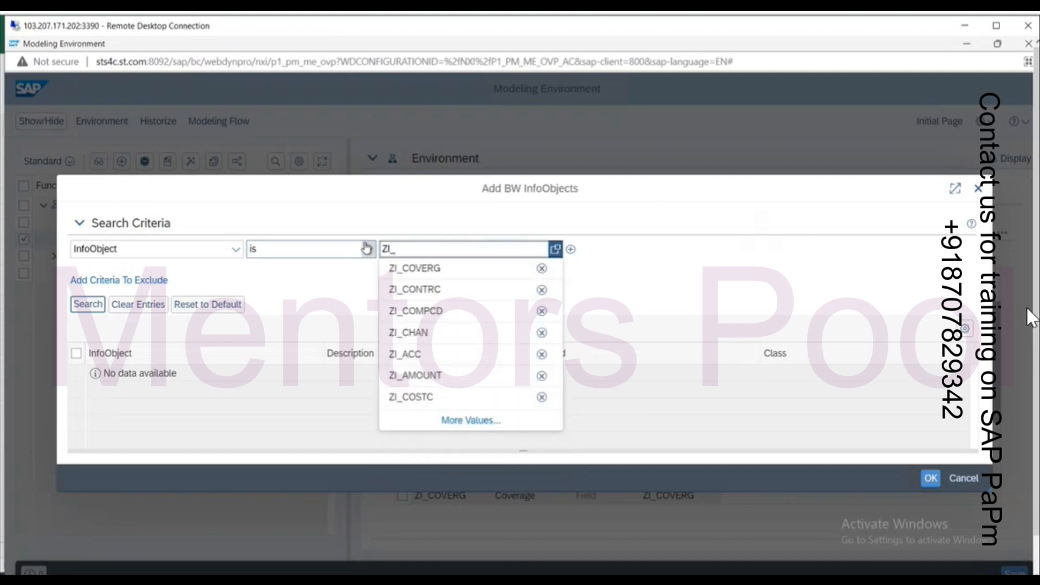
pyautogui.write('PRE%')
pyautogui.press('Return')
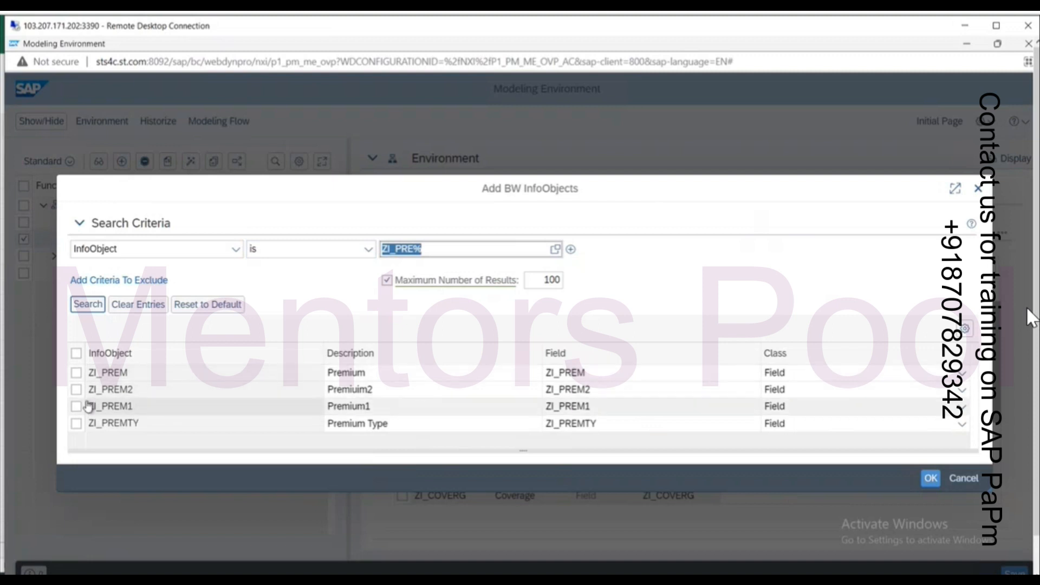
pyautogui.click(77, 390)
pyautogui.click(76, 406)
pyautogui.click(76, 423)
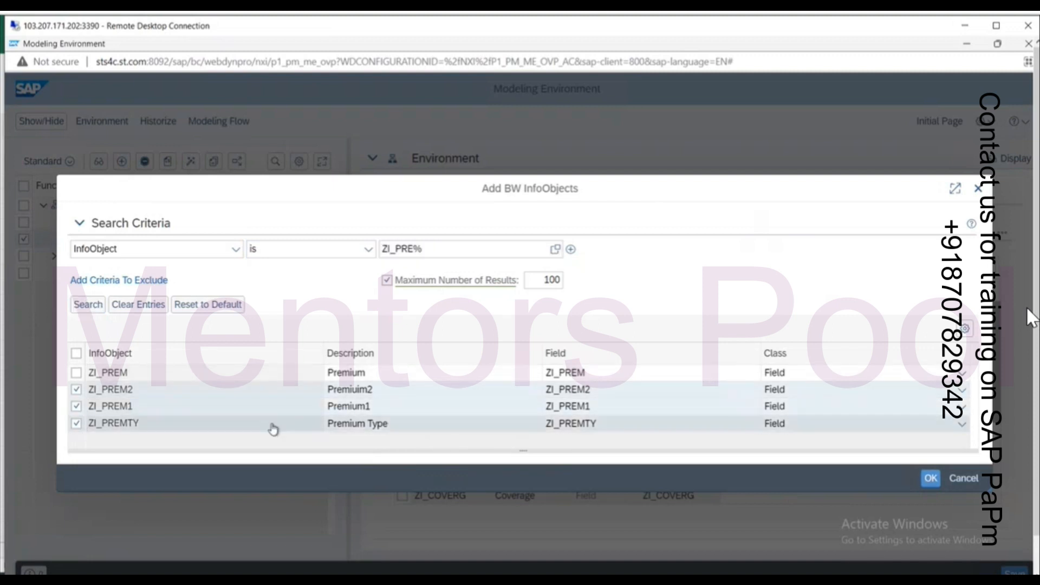
pyautogui.click(931, 479)
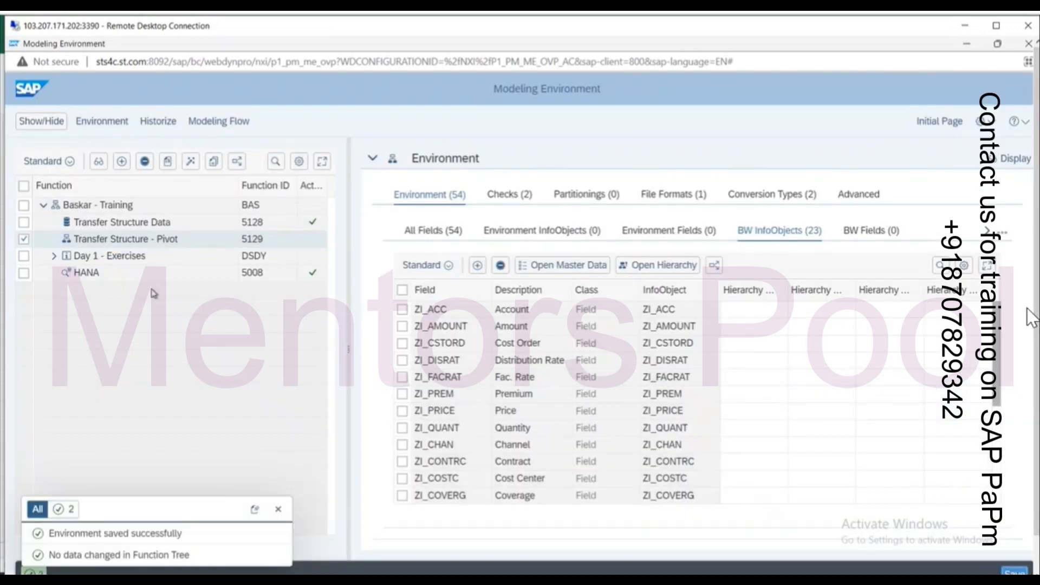
# Reopen the Signature settings of Transfer Structure - Pivot and switch the function to editing
pyautogui.click(107, 242)
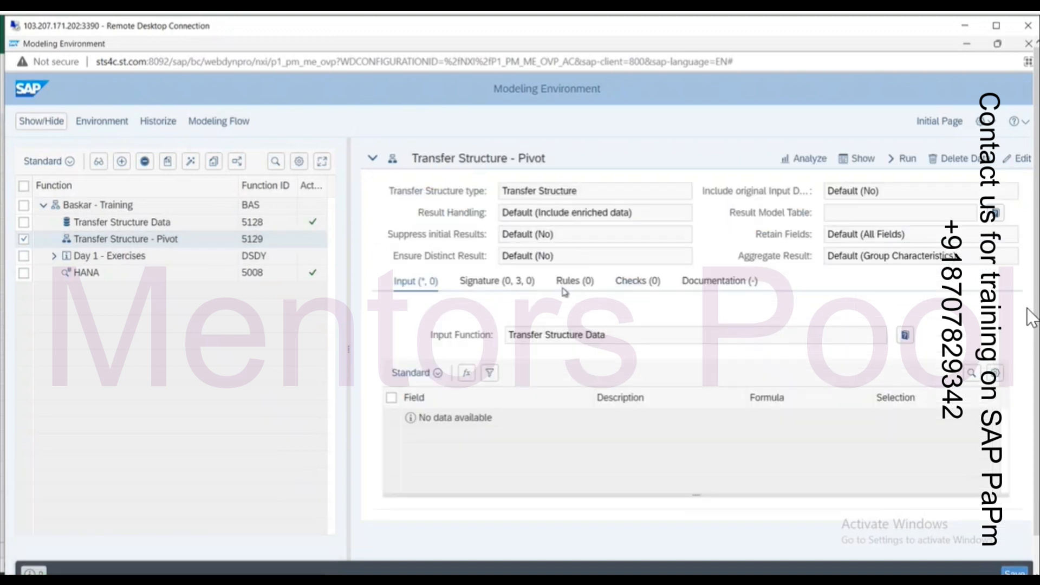
pyautogui.click(505, 288)
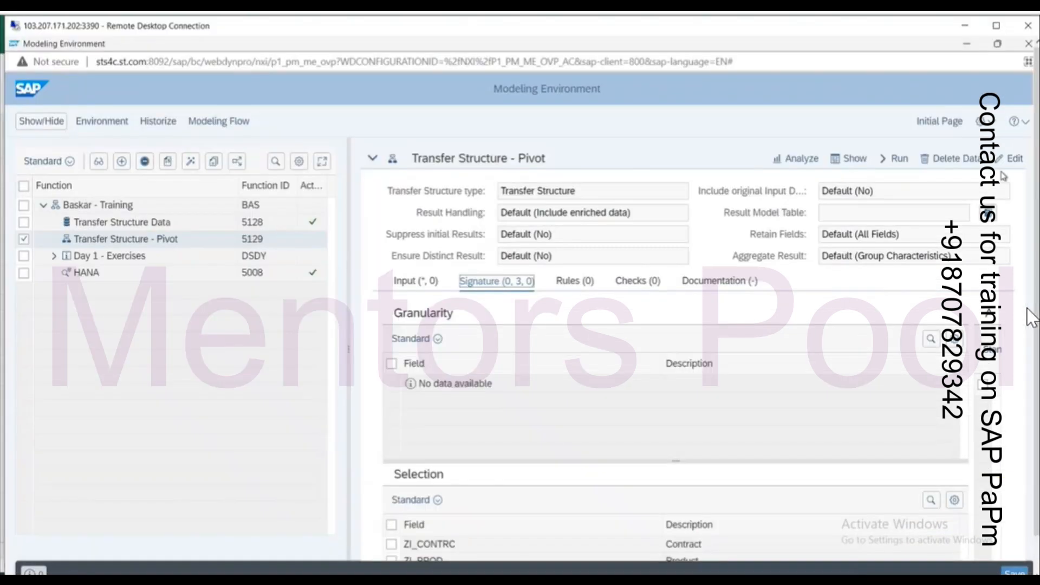
pyautogui.click(1011, 158)
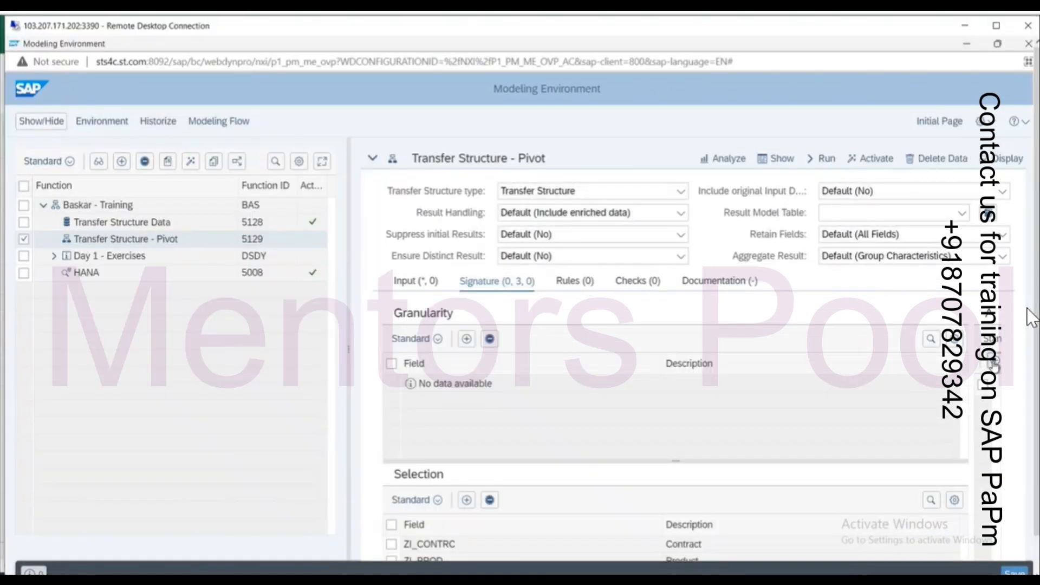
# Find the premium fields with the search "pre", add ZI_PREM1 and ZI_PREM2 to the signature's Action, and open the function's Rules
pyautogui.click(994, 363)
pyautogui.click(790, 236)
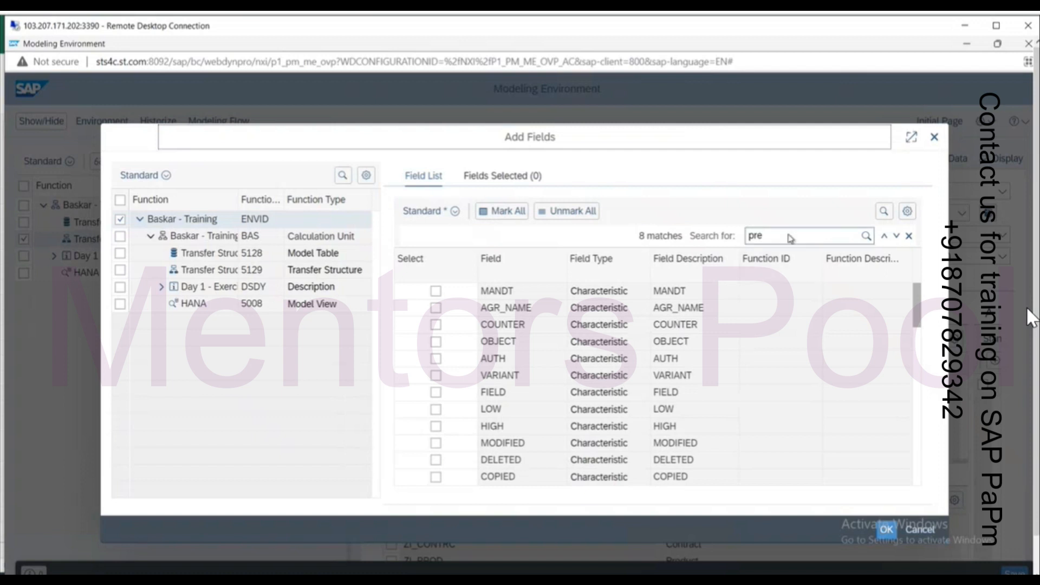
pyautogui.press('Return')
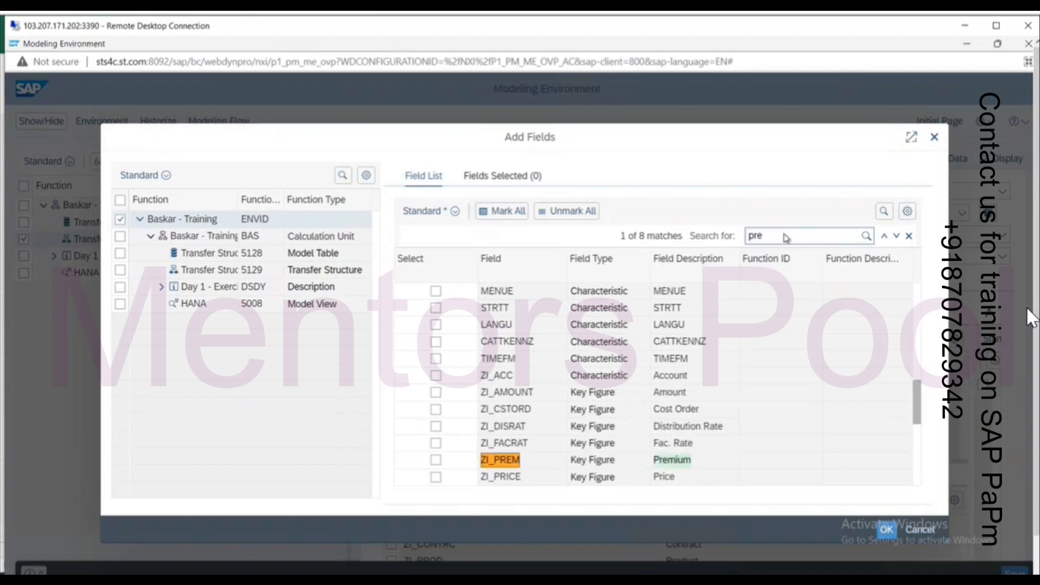
pyautogui.click(897, 237)
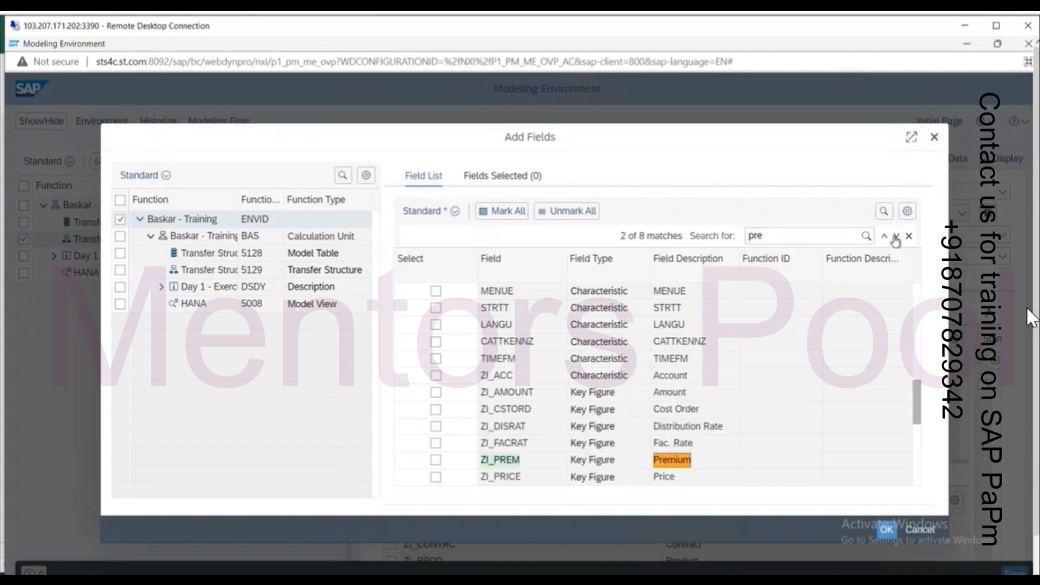
pyautogui.click(897, 237)
pyautogui.click(436, 460)
pyautogui.click(436, 478)
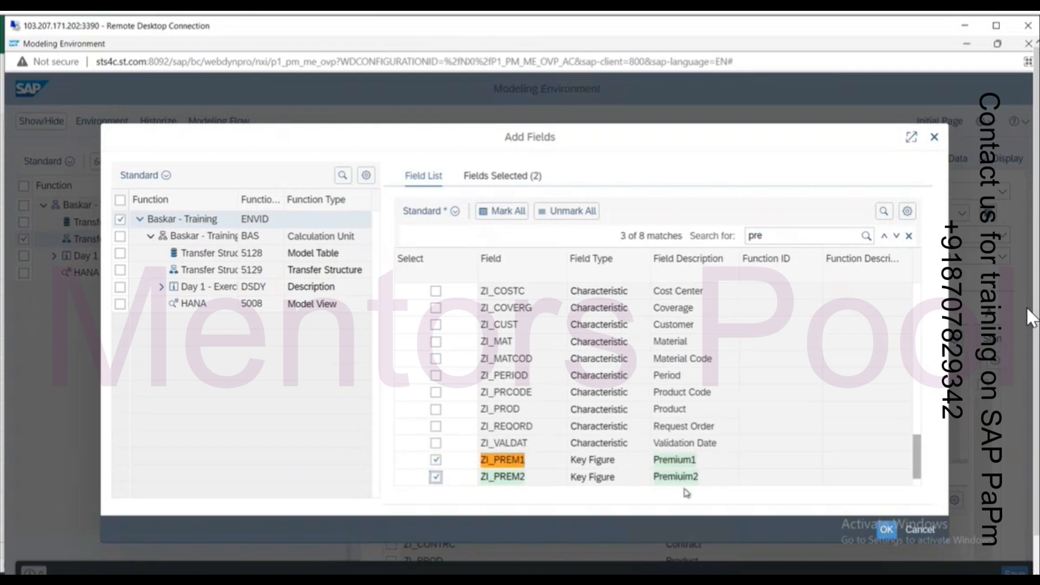
pyautogui.click(886, 530)
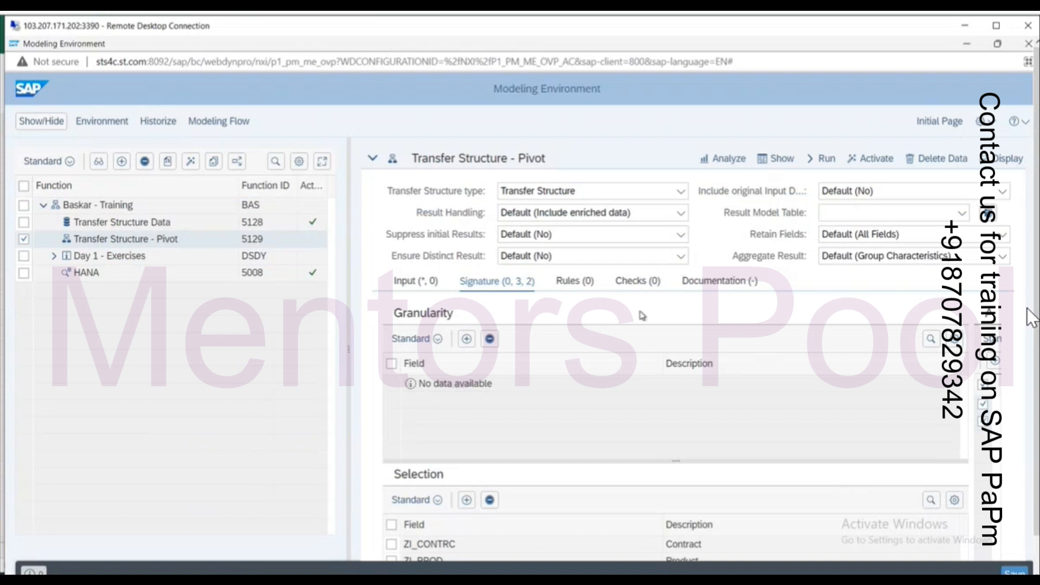
pyautogui.click(575, 282)
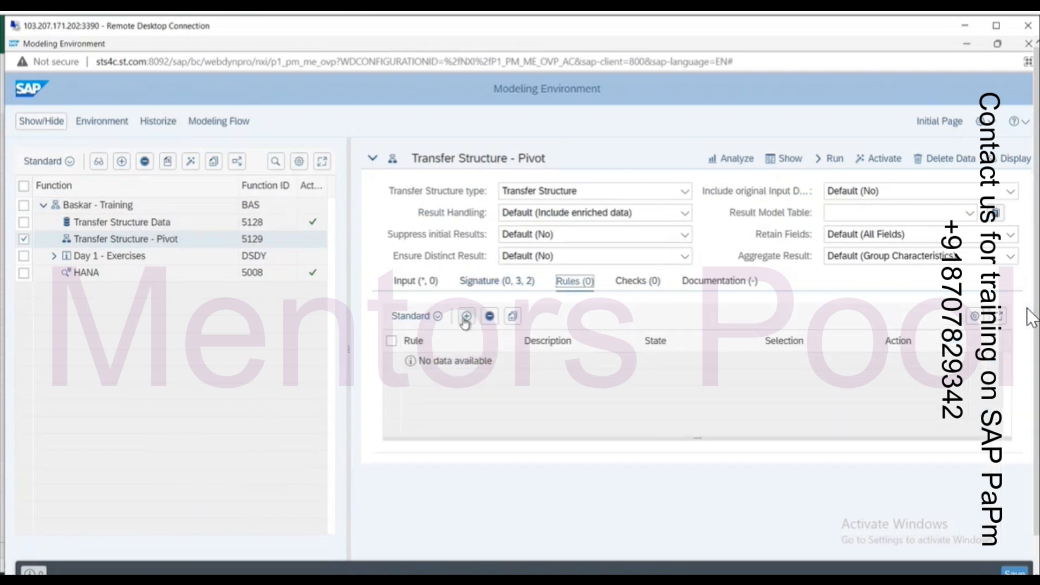
# Add rule R0001 with its proposed description and consult the Tab 3 - Rules section of the Excel workbook
pyautogui.click(466, 318)
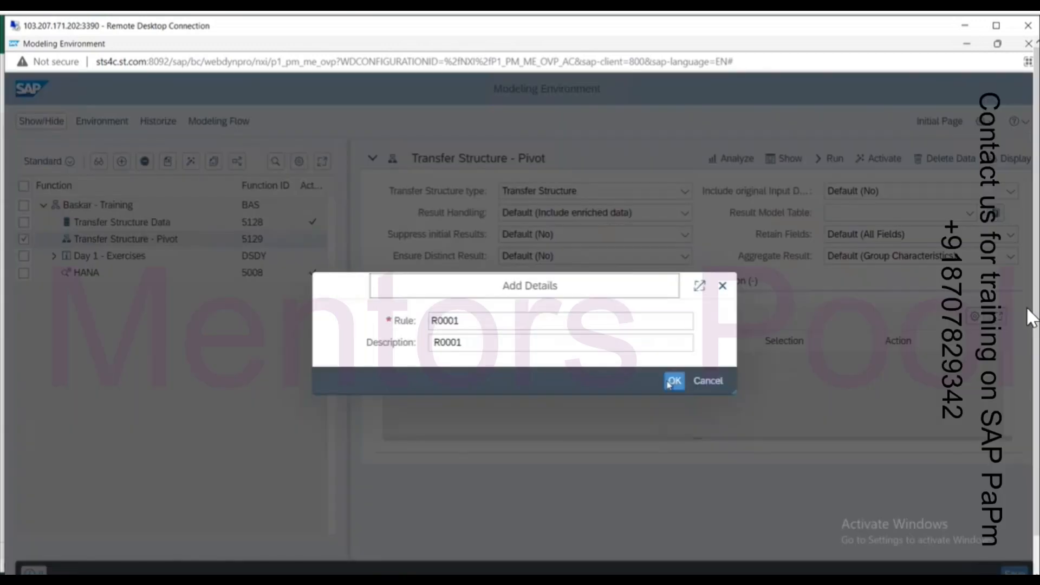
pyautogui.click(675, 382)
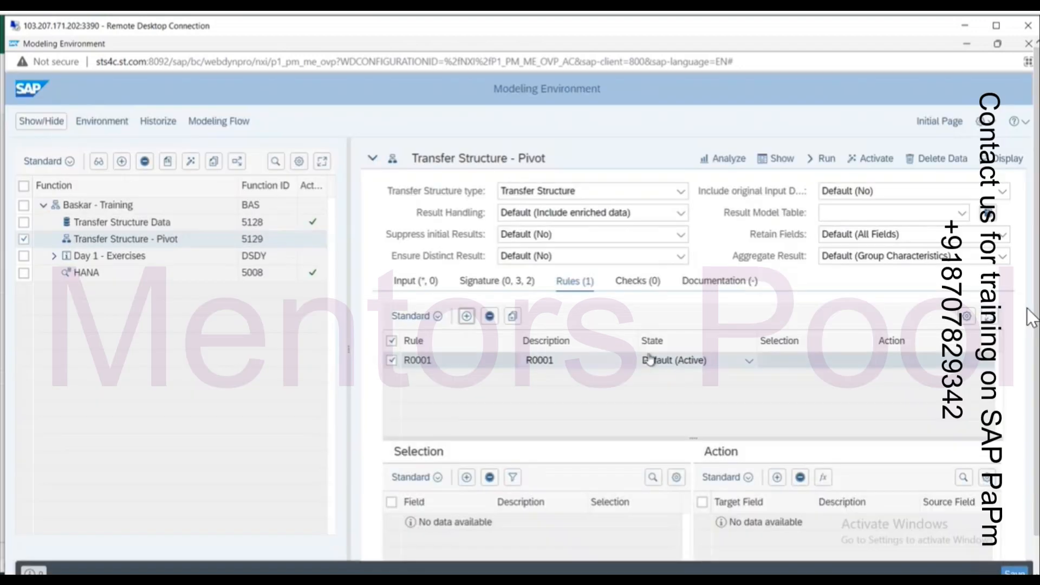
pyautogui.scroll(-2, 645, 351)
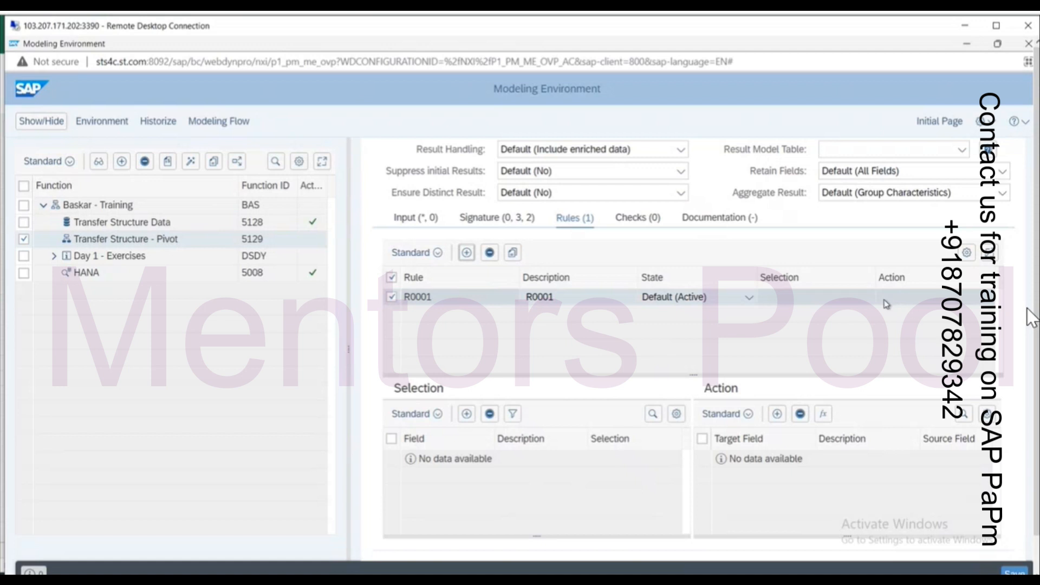
pyautogui.click(481, 302)
pyautogui.hotkey('alt', 'Tab')
pyautogui.scroll(-2, 267, 399)
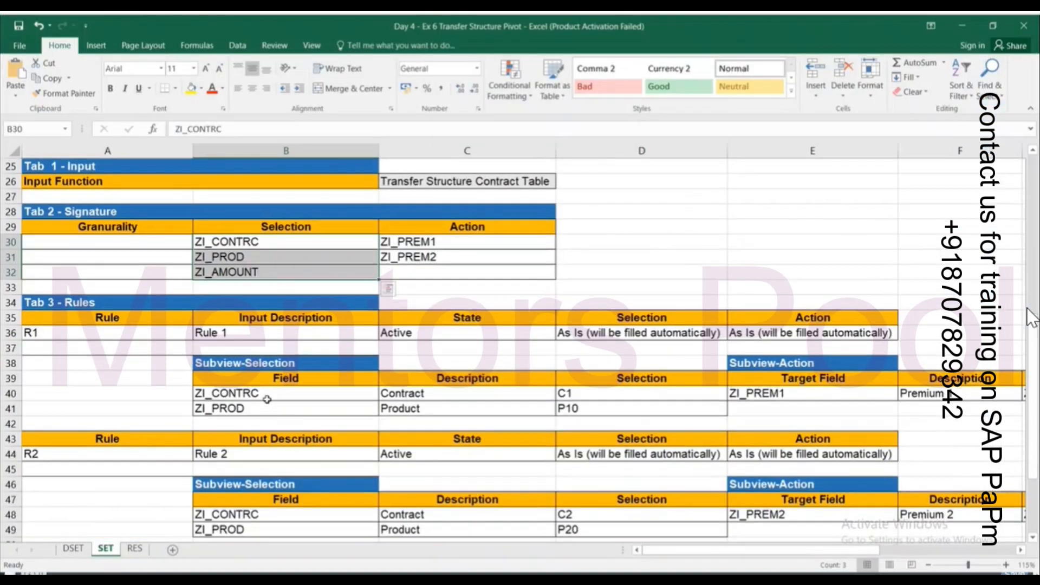
pyautogui.hotkey('alt', 'Tab')
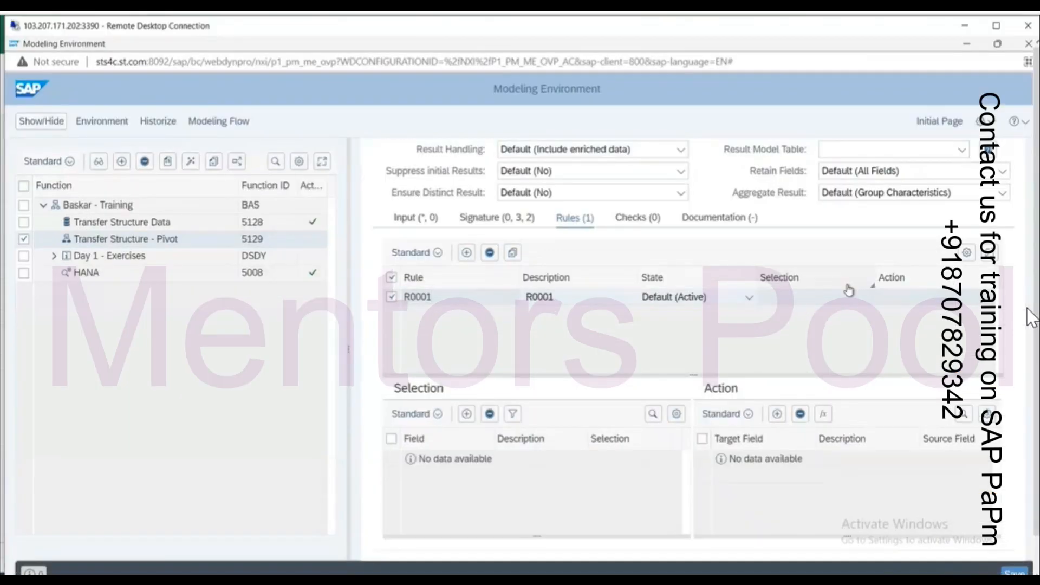
# Add the fields ZI_CONTRC and ZI_PROD to the Selection of rule R0001
pyautogui.scroll(-1, 471, 411)
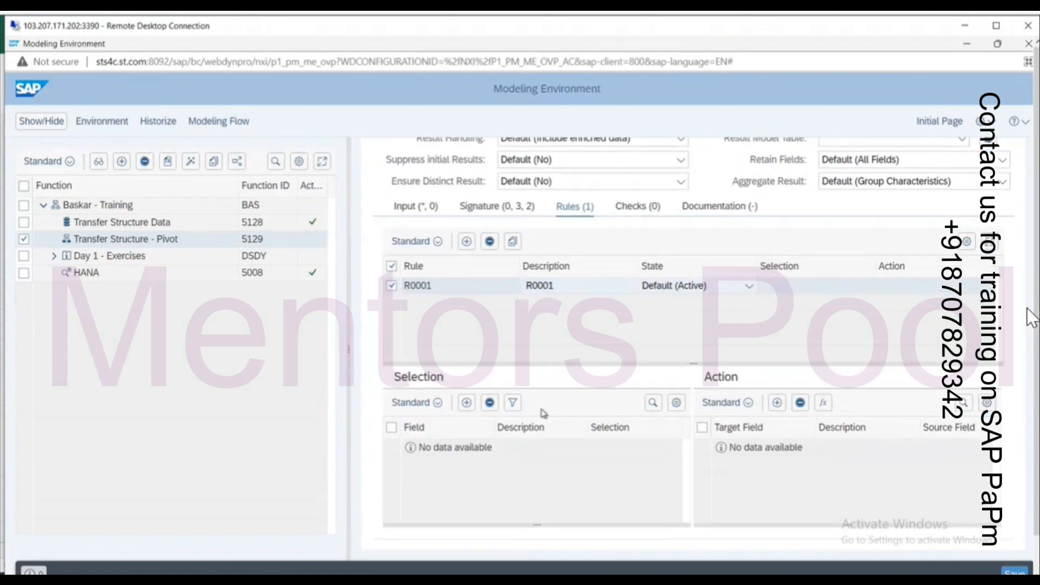
pyautogui.click(467, 404)
pyautogui.click(121, 220)
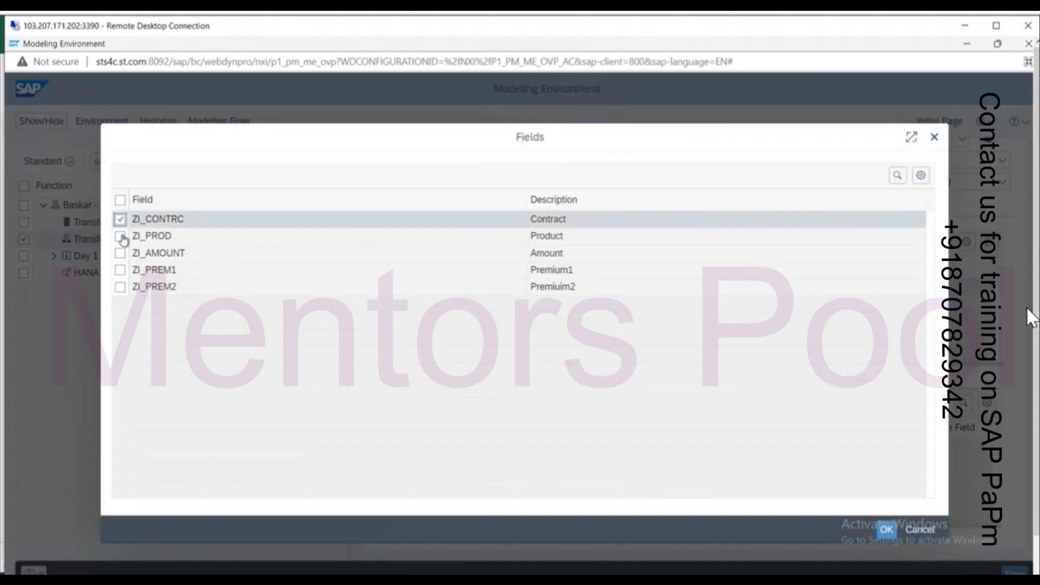
pyautogui.click(120, 236)
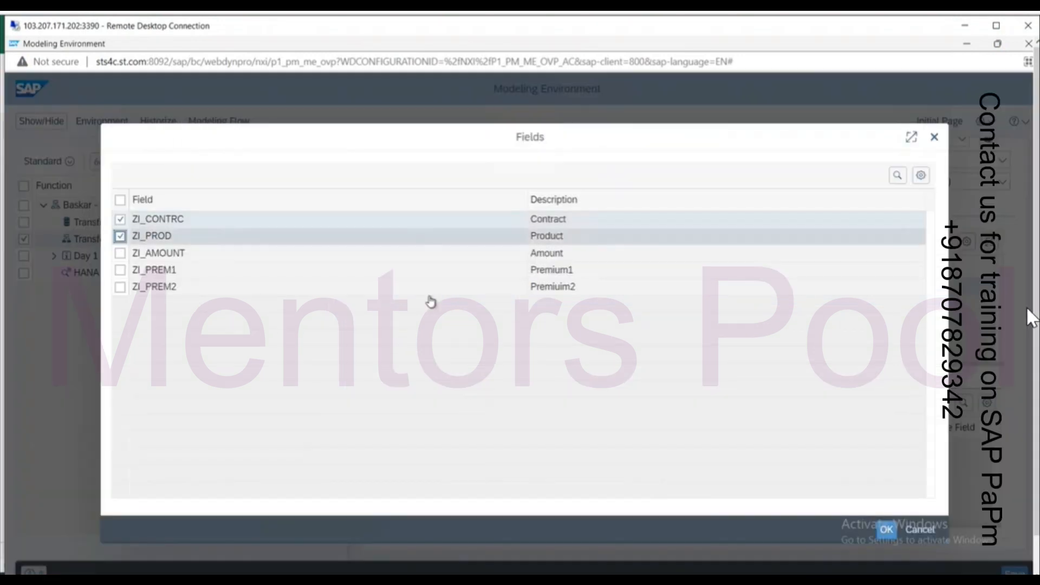
pyautogui.click(887, 531)
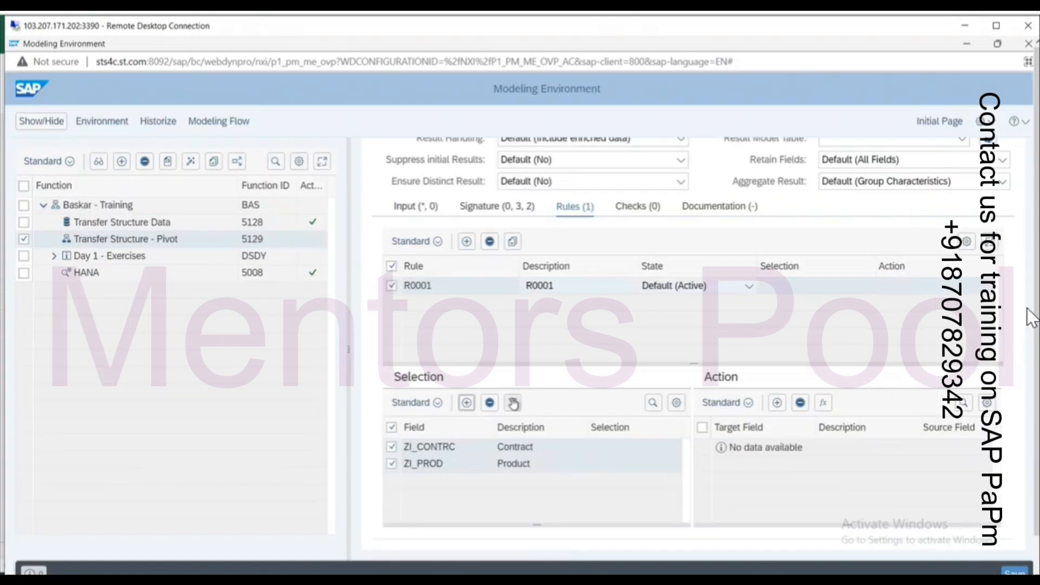
# Set rule R0001's selection condition to contract C1 and product P10, checking the product value against the workbook
pyautogui.click(513, 402)
pyautogui.click(559, 257)
pyautogui.write('C1')
pyautogui.click(560, 273)
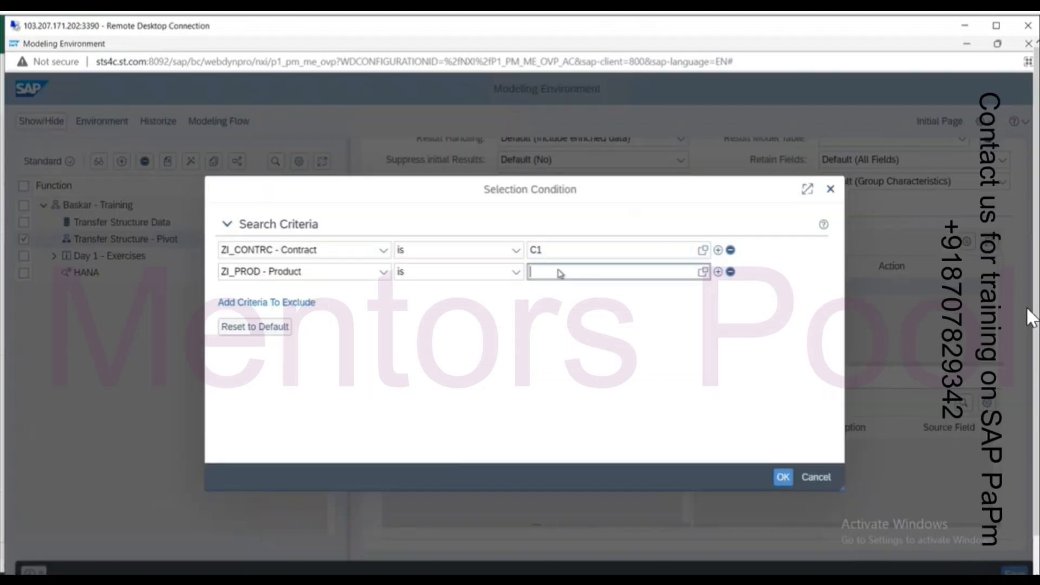
pyautogui.hotkey('alt', 'Tab')
pyautogui.hotkey('alt', 'Tab')
pyautogui.write('P10')
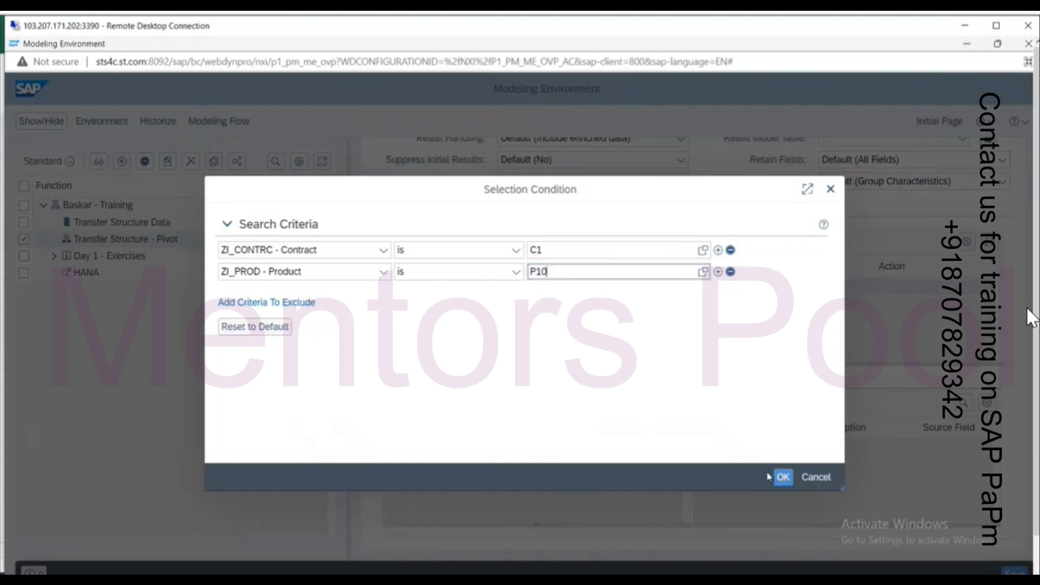
pyautogui.click(784, 478)
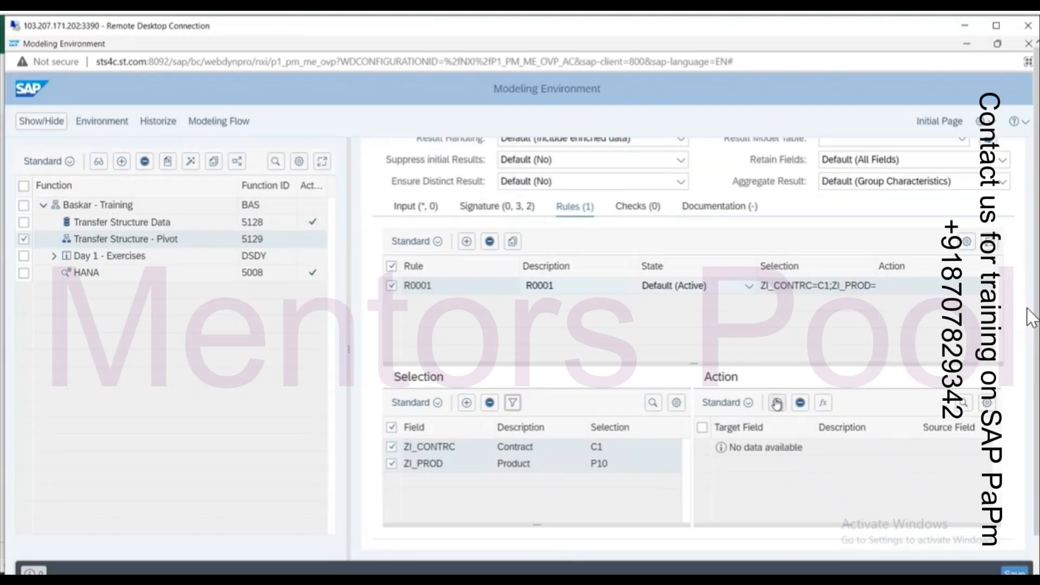
# Check rule 1's target field in the workbook and add ZI_PREM1 to the Action of rule R0001
pyautogui.click(777, 403)
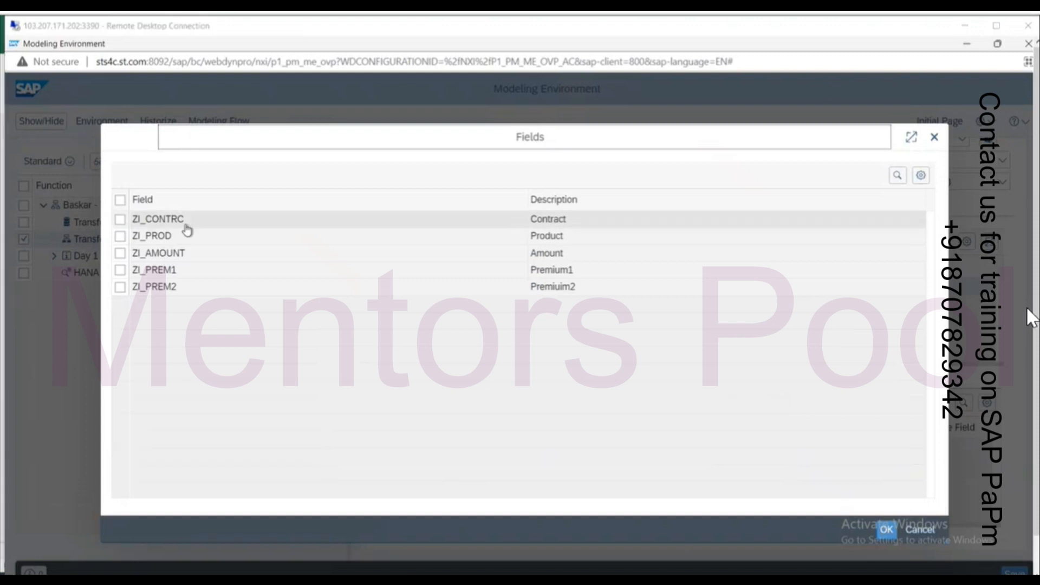
pyautogui.hotkey('alt', 'Tab')
pyautogui.hotkey('alt', 'Tab')
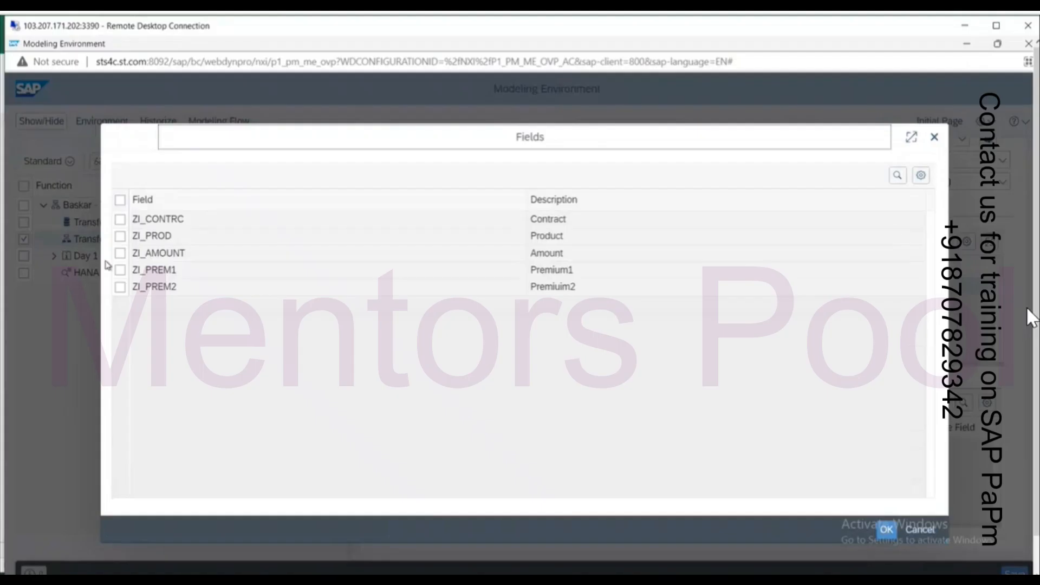
pyautogui.click(120, 270)
pyautogui.click(886, 530)
# Look up rule 1's source field in the workbook and open the formula editor for ZI_PREM1
pyautogui.hotkey('alt', 'Tab')
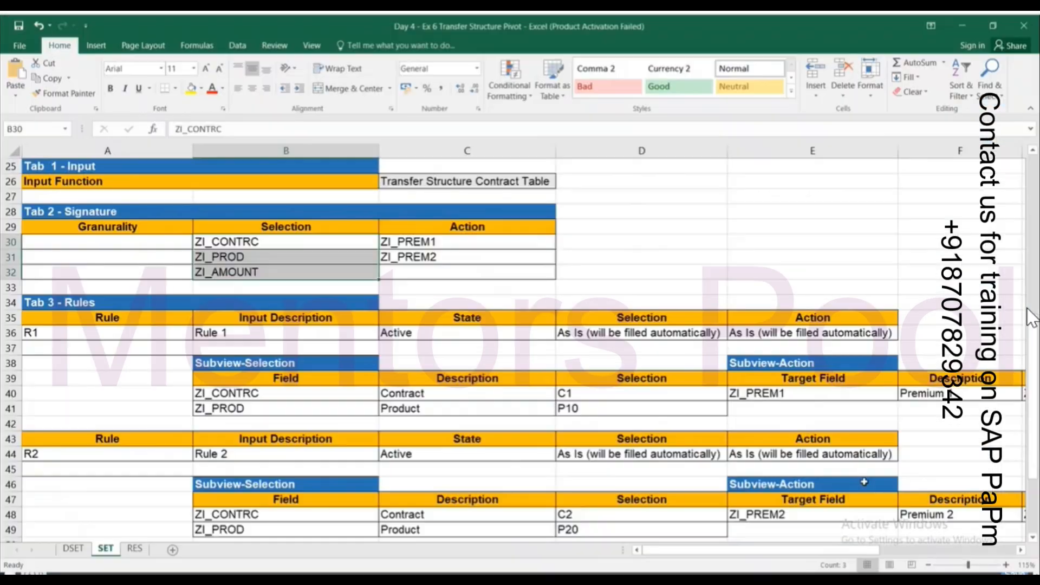
pyautogui.click(923, 397)
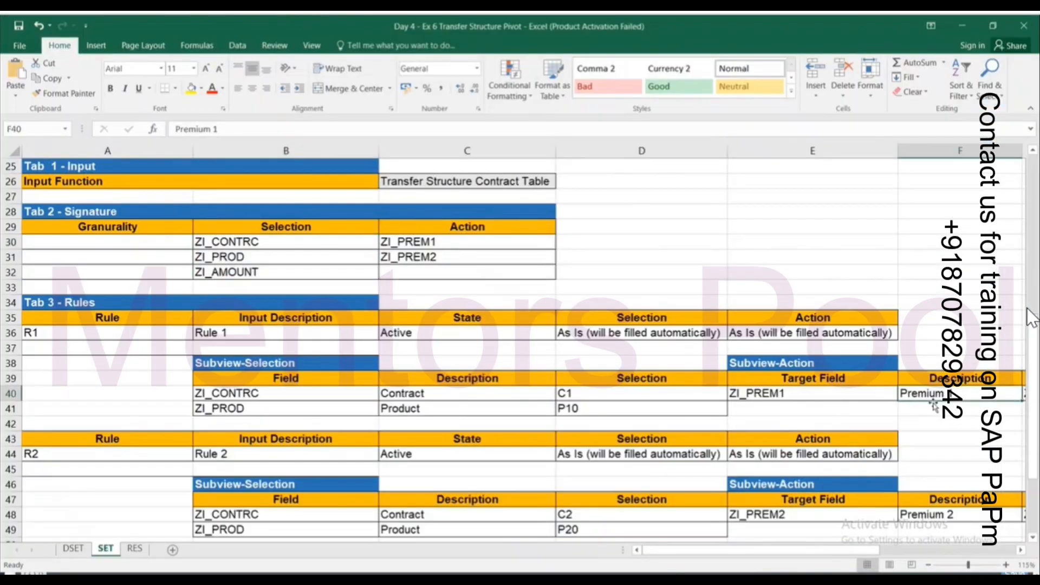
pyautogui.hotkey('alt', 'Tab')
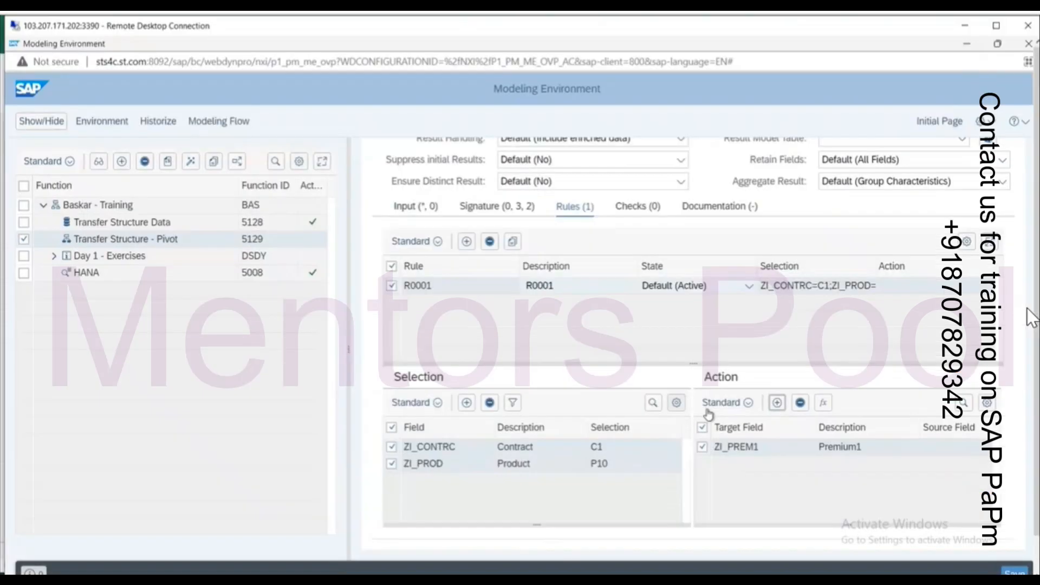
pyautogui.click(824, 404)
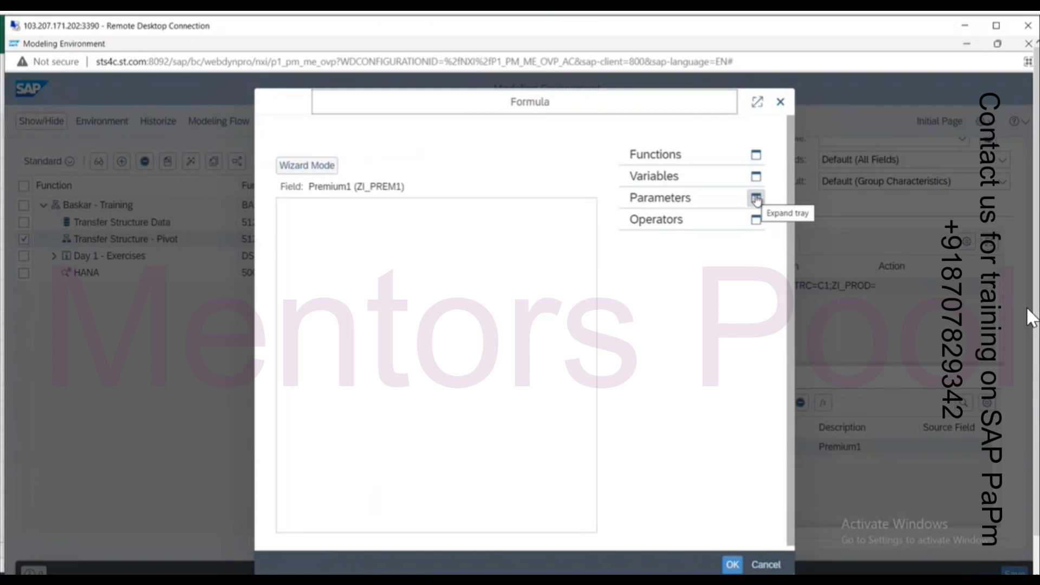
pyautogui.hotkey('alt', 'Tab')
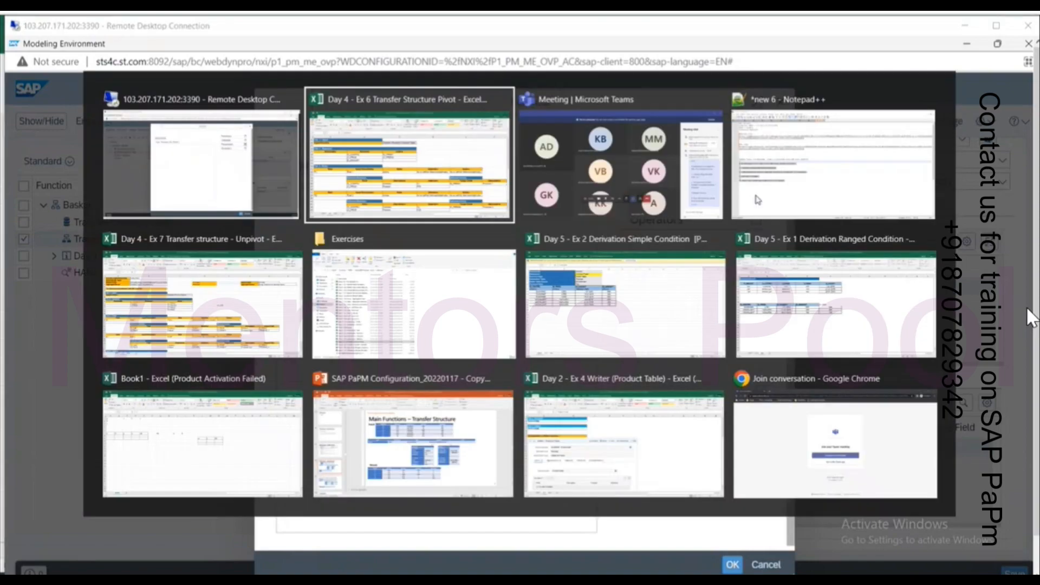
pyautogui.press('Right')
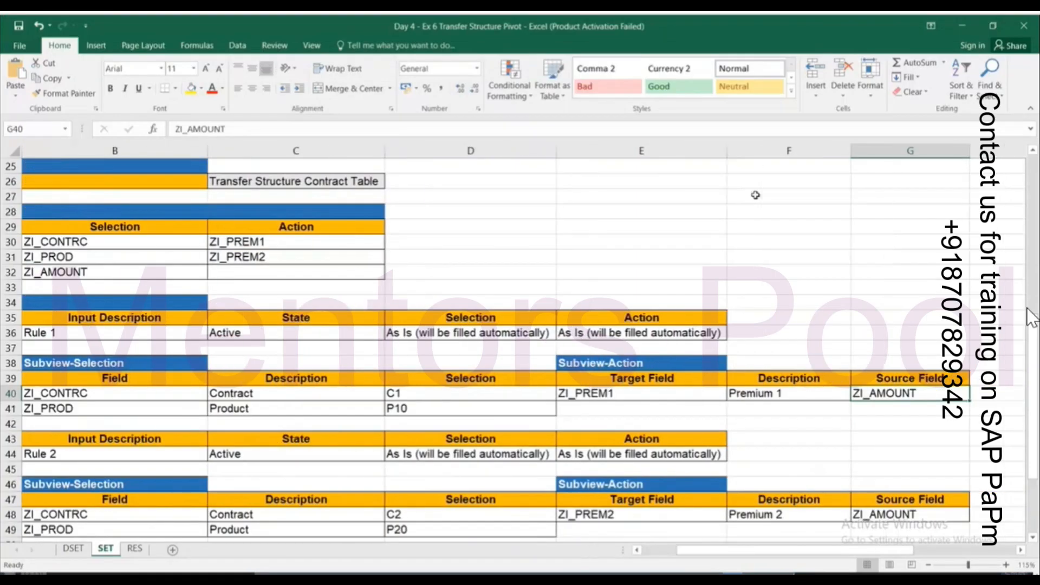
pyautogui.hotkey('alt', 'Tab')
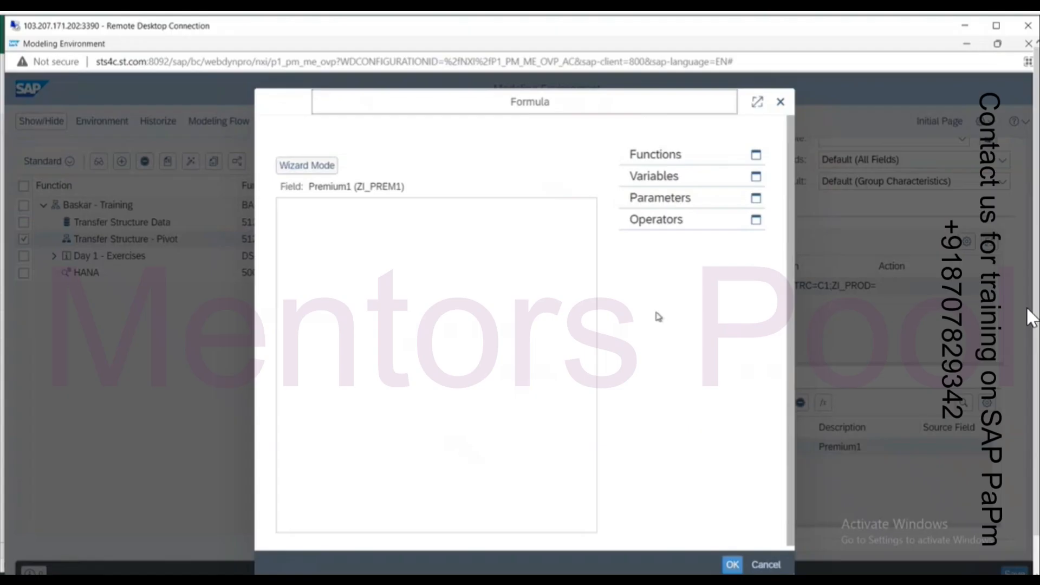
# Filter the formula variables by Amount and set ZI_AMOUNT as the formula for ZI_PREM1
pyautogui.click(755, 197)
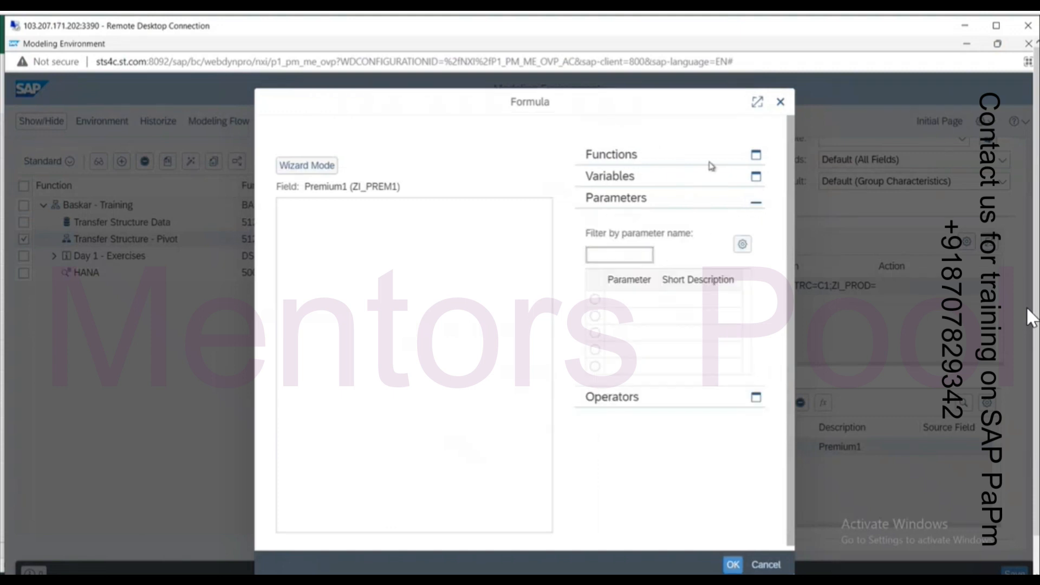
pyautogui.click(757, 178)
pyautogui.click(581, 214)
pyautogui.write('Amoun')
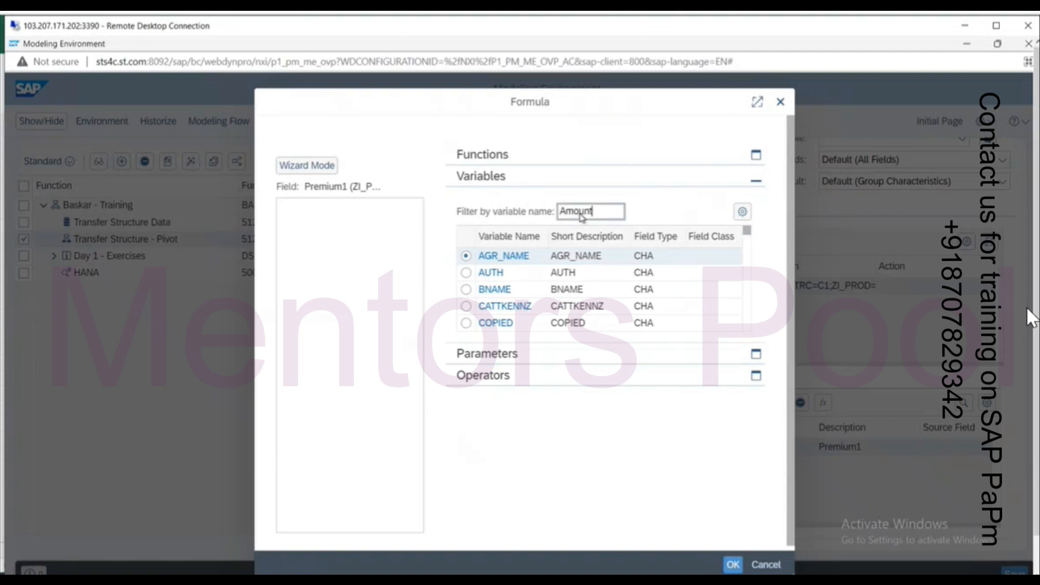
pyautogui.write('t')
pyautogui.press('Return')
pyautogui.doubleClick(505, 256)
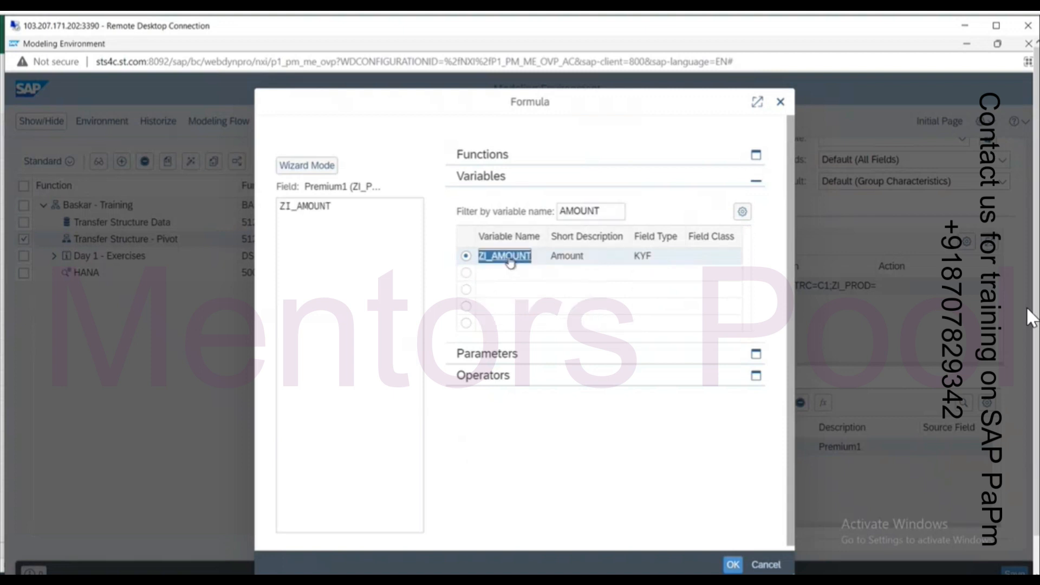
pyautogui.click(733, 565)
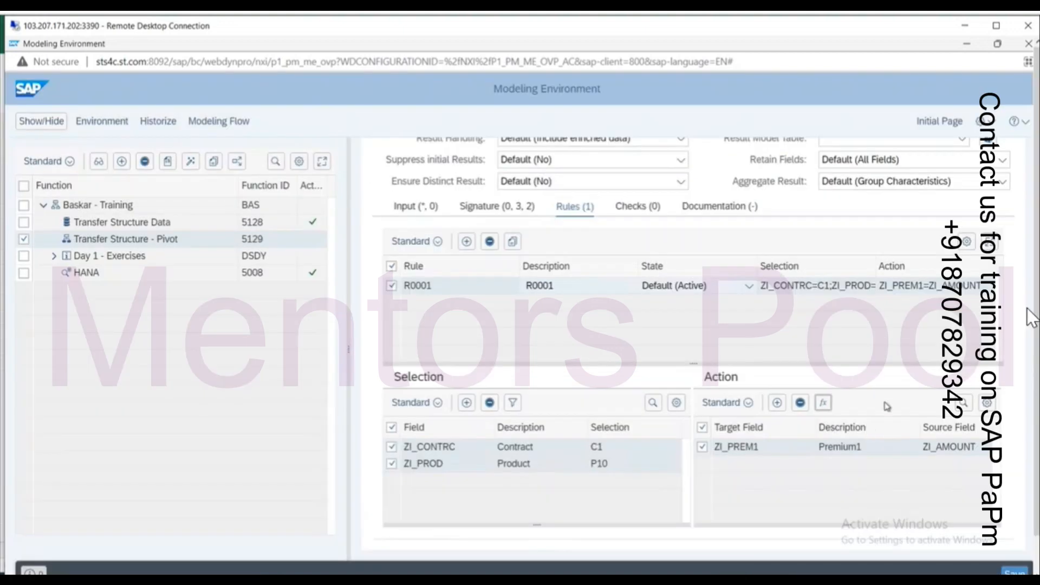
# Review the Rule 2 settings in the workbook and add rule R0002 with its proposed description
pyautogui.click(790, 290)
pyautogui.hotkey('alt', 'Tab')
pyautogui.scroll(-1, 256, 423)
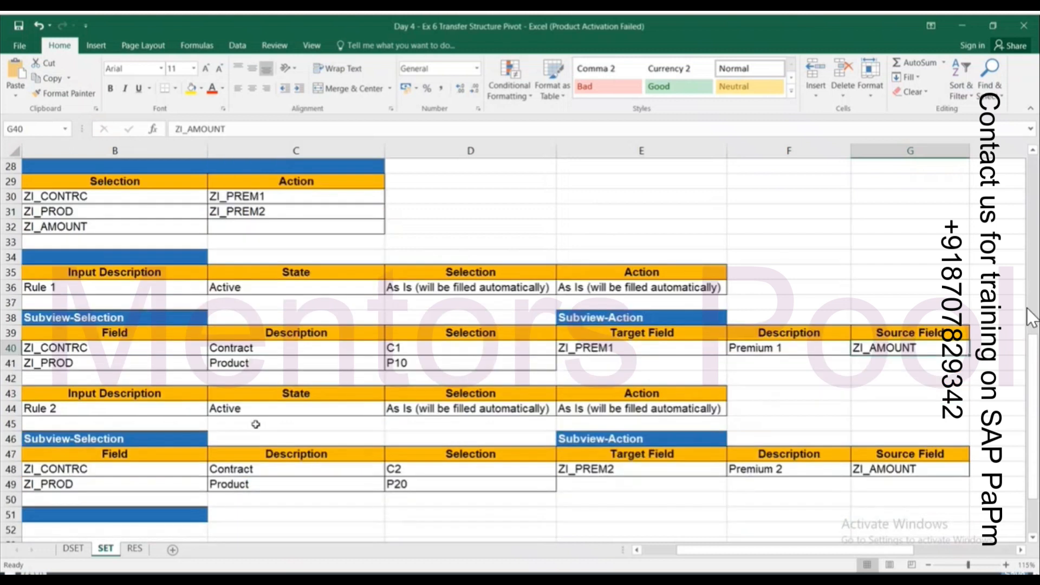
pyautogui.hotkey('alt', 'Tab')
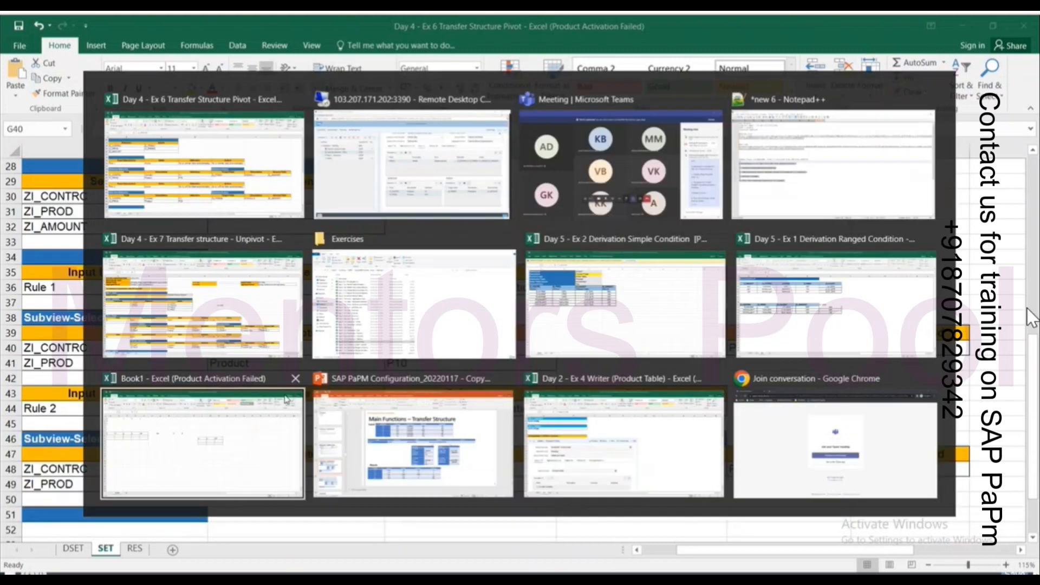
pyautogui.click(467, 243)
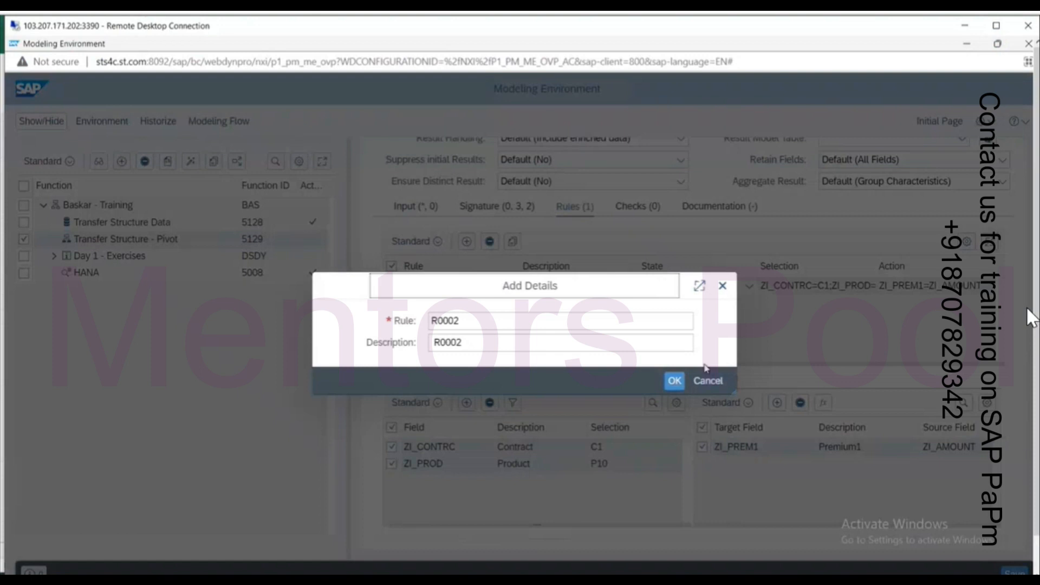
pyautogui.click(675, 381)
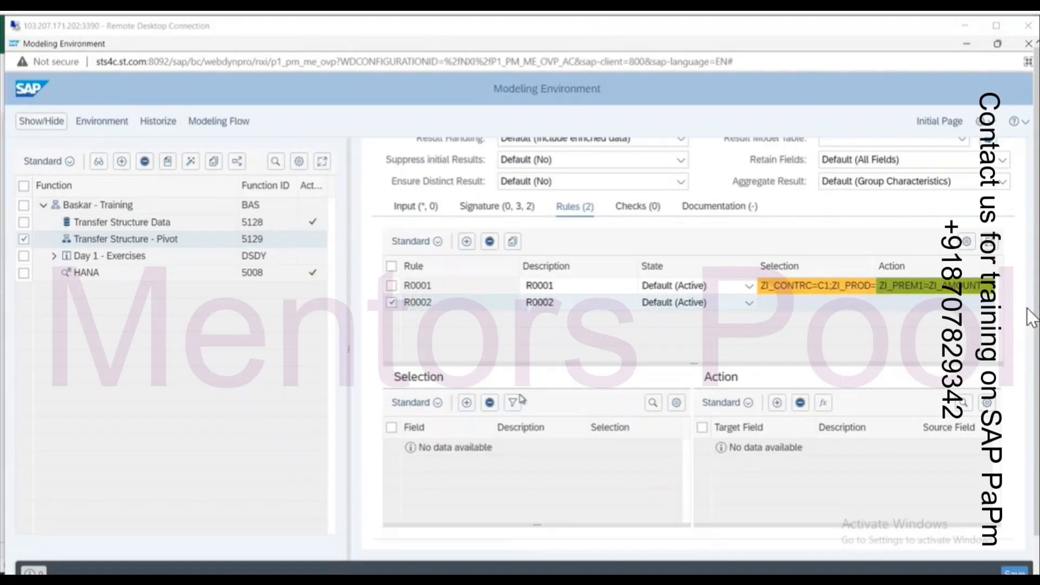
# Add the fields ZI_CONTRC and ZI_PROD to the Selection of rule R0002, following the workbook
pyautogui.hotkey('alt', 'Tab')
pyautogui.hotkey('alt', 'Tab')
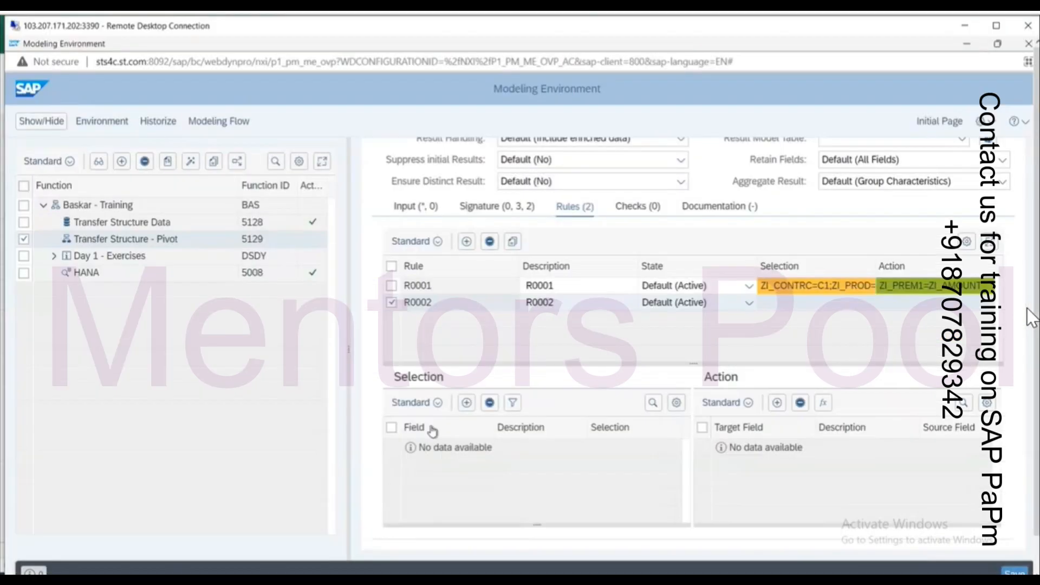
pyautogui.click(467, 403)
pyautogui.click(120, 219)
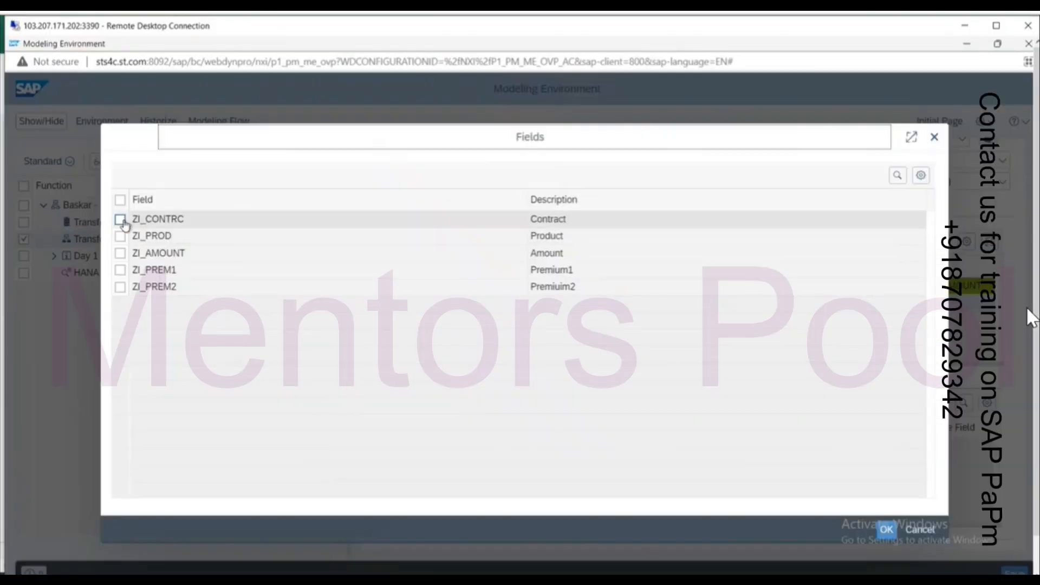
pyautogui.click(119, 236)
pyautogui.click(886, 529)
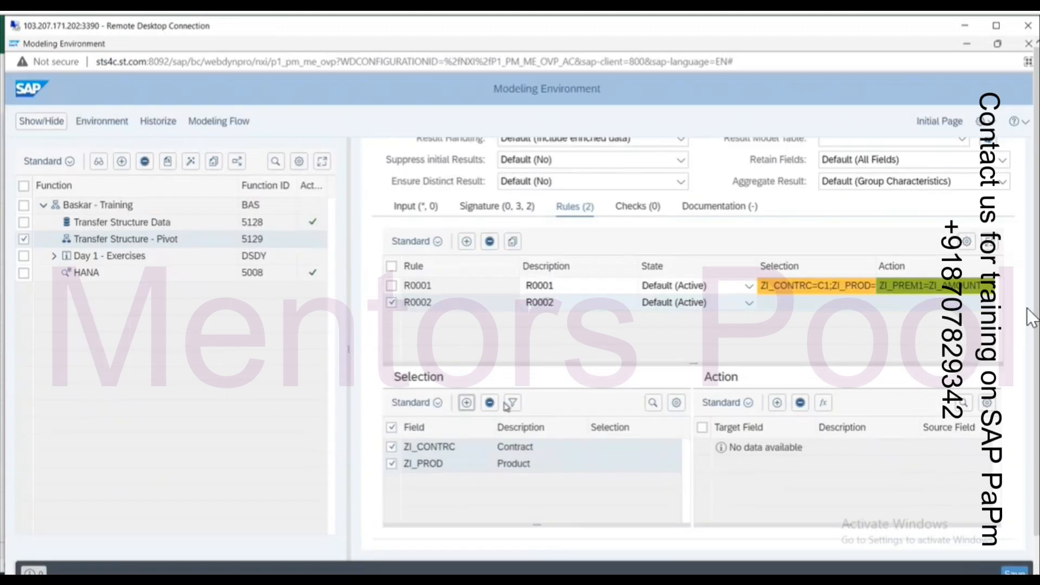
# Set rule R0002's selection condition to contract C2 and product P20
pyautogui.click(511, 403)
pyautogui.click(514, 404)
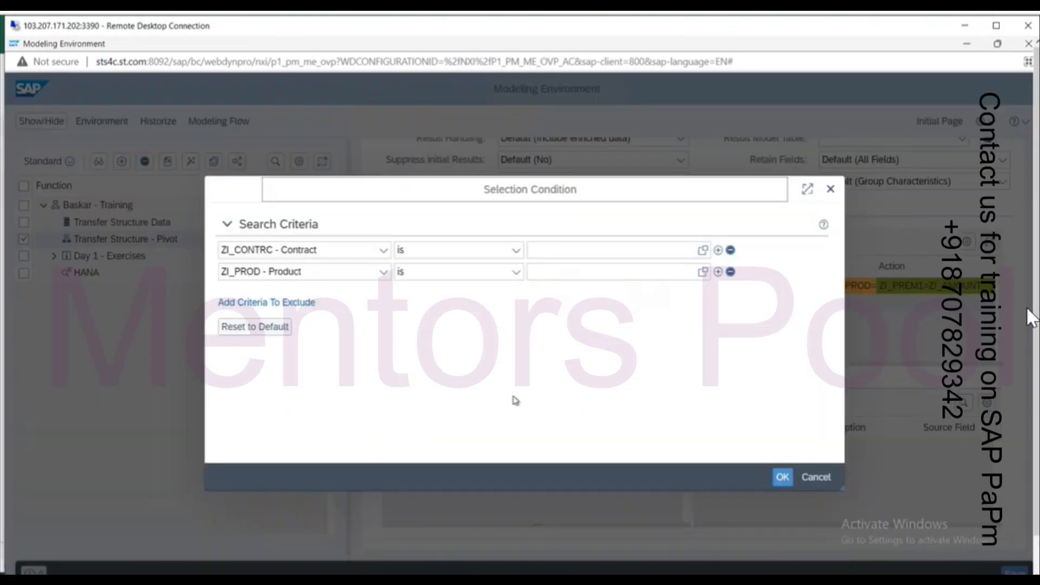
pyautogui.click(597, 252)
pyautogui.write('C2')
pyautogui.click(592, 280)
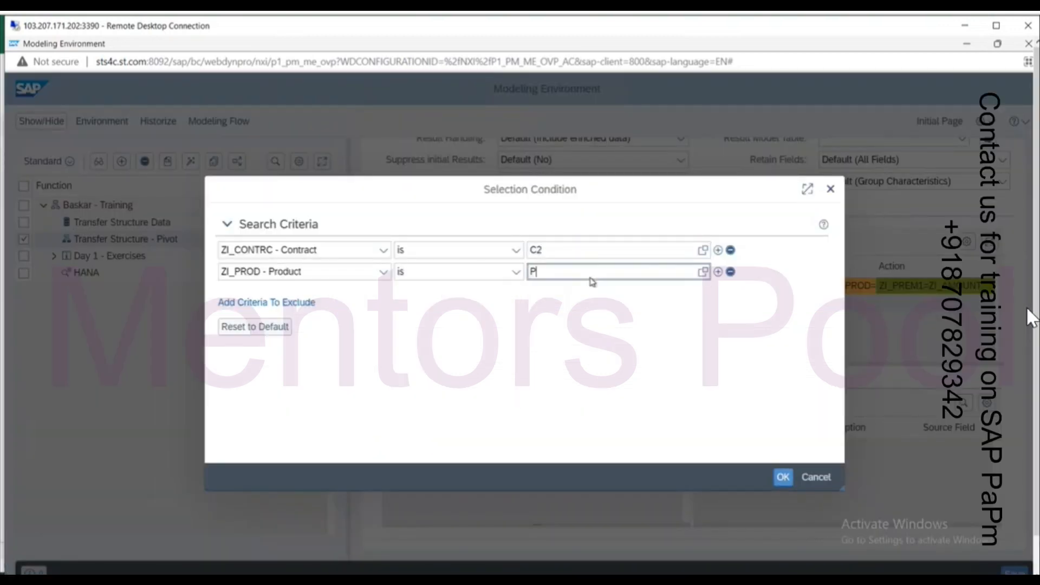
pyautogui.write('P20')
pyautogui.click(783, 477)
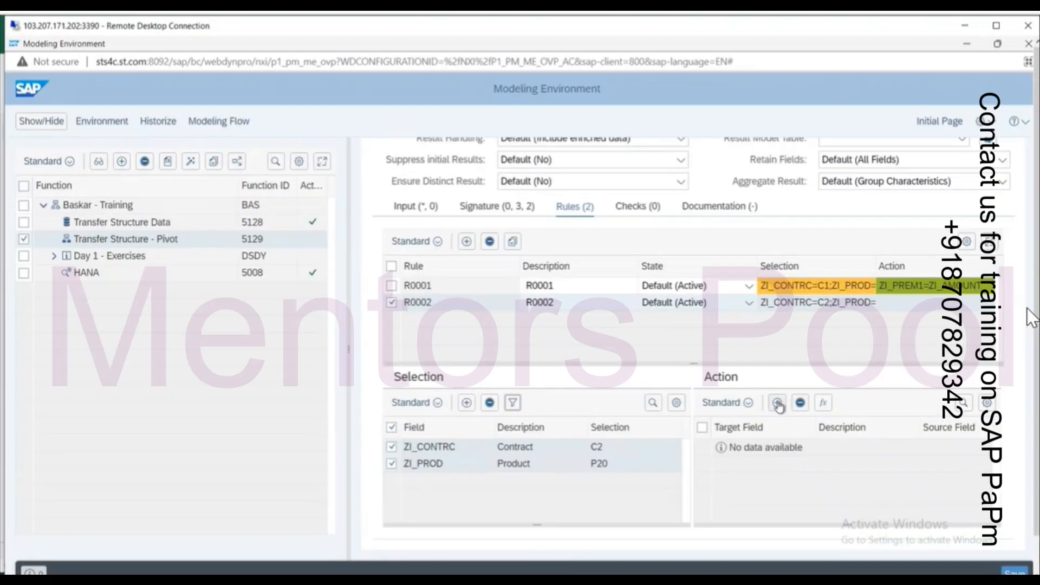
# Add ZI_PREM2 as the target field in the Action of rule R0002, following the workbook
pyautogui.click(777, 404)
pyautogui.hotkey('alt', 'Tab')
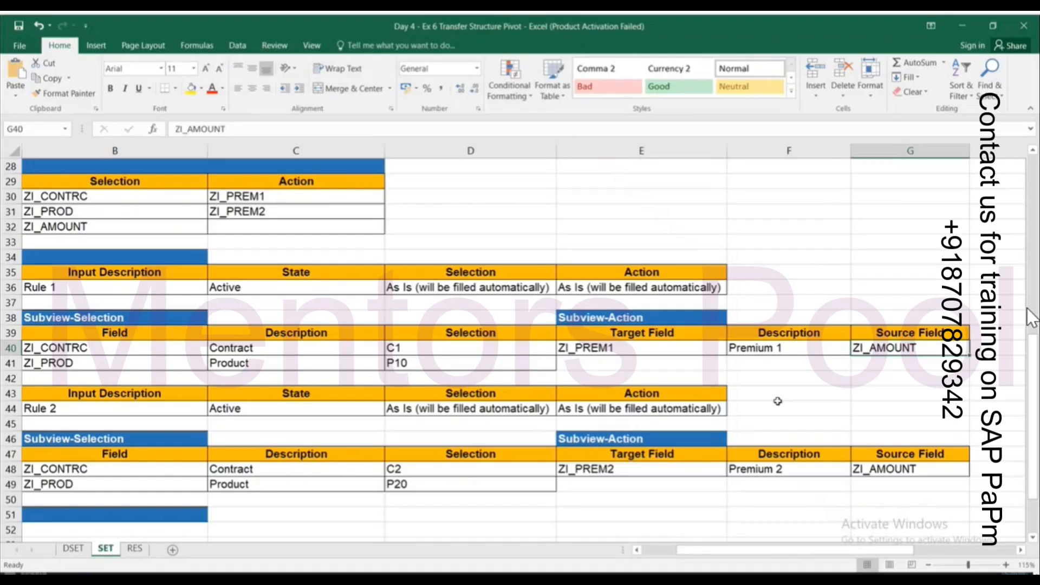
pyautogui.hotkey('alt', 'Tab')
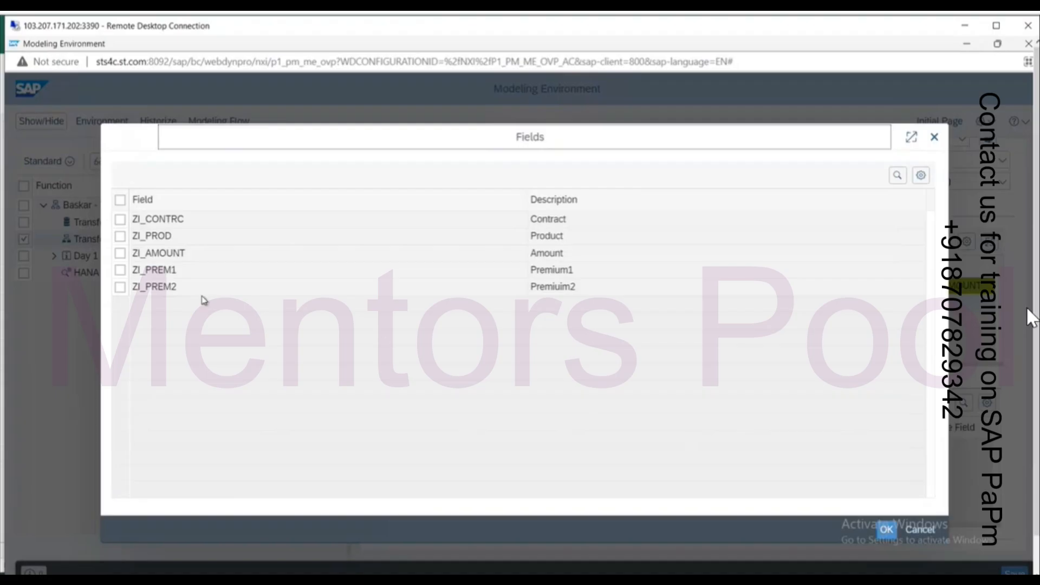
pyautogui.click(121, 288)
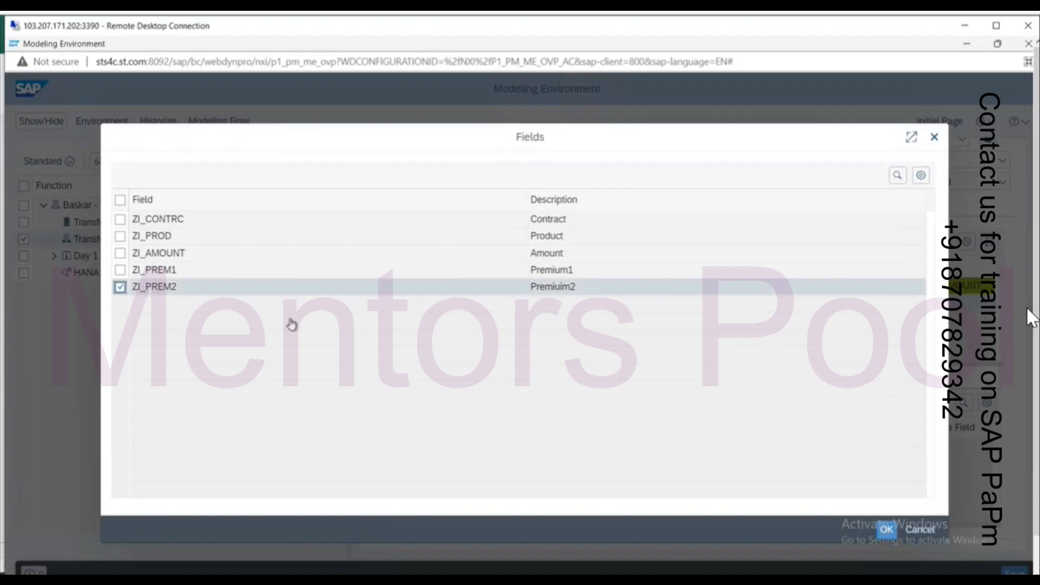
pyautogui.click(886, 529)
# Check the Rule 2 source field in the workbook and set ZI_AMOUNT as the formula for ZI_PREM2
pyautogui.hotkey('alt', 'Tab')
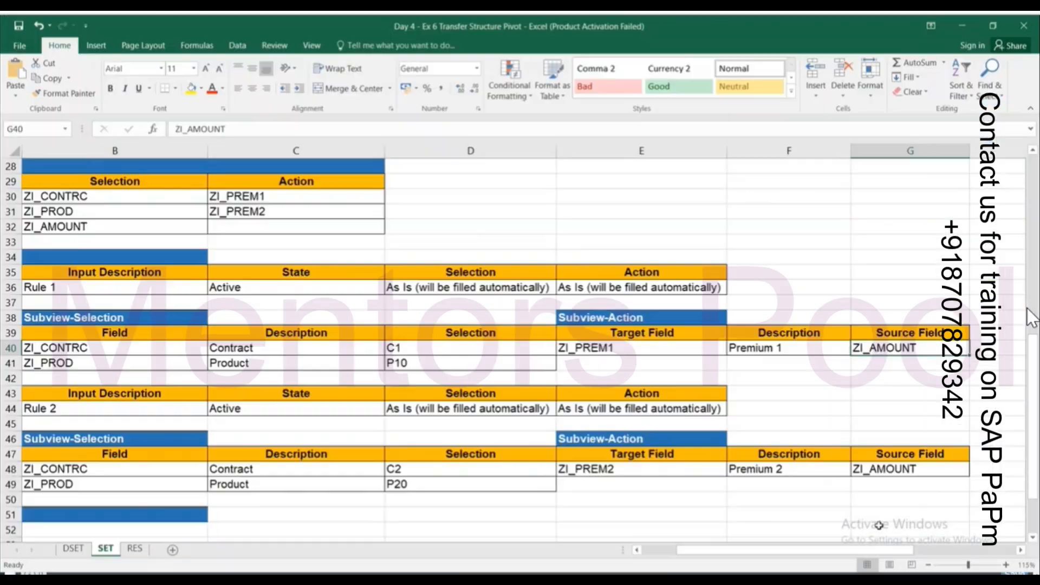
pyautogui.hotkey('alt', 'Tab')
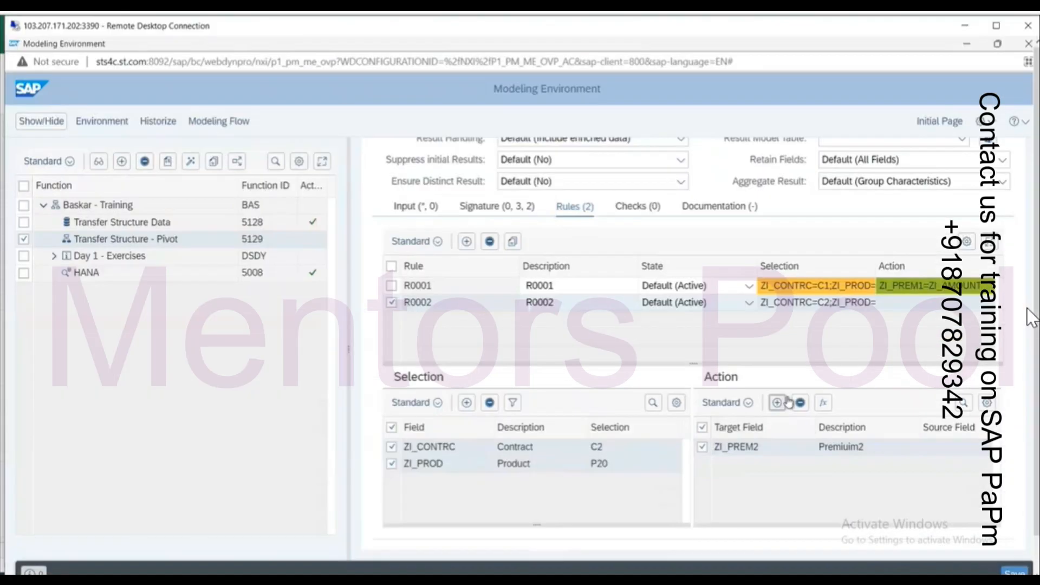
pyautogui.click(823, 404)
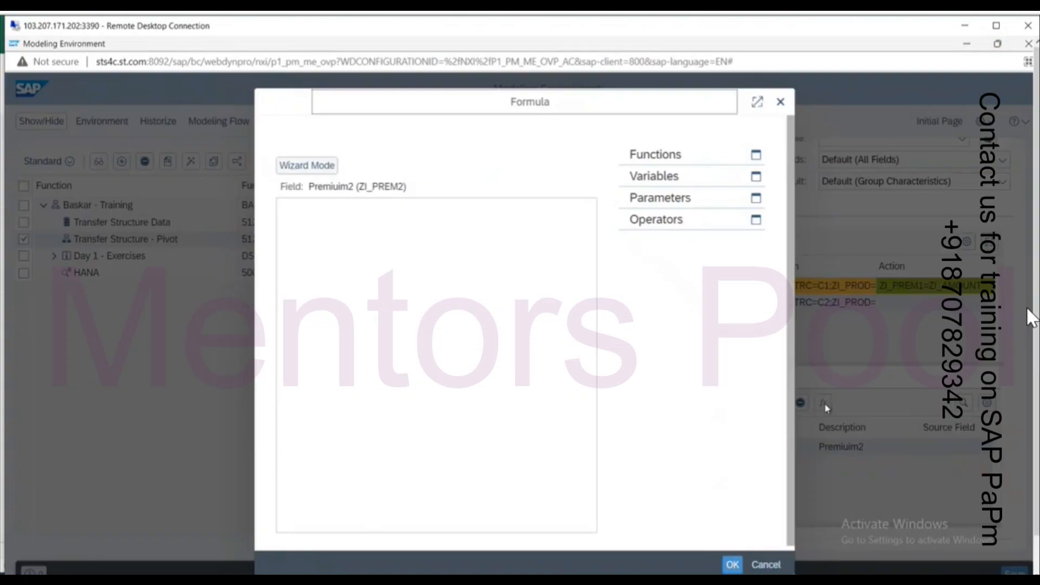
pyautogui.click(531, 244)
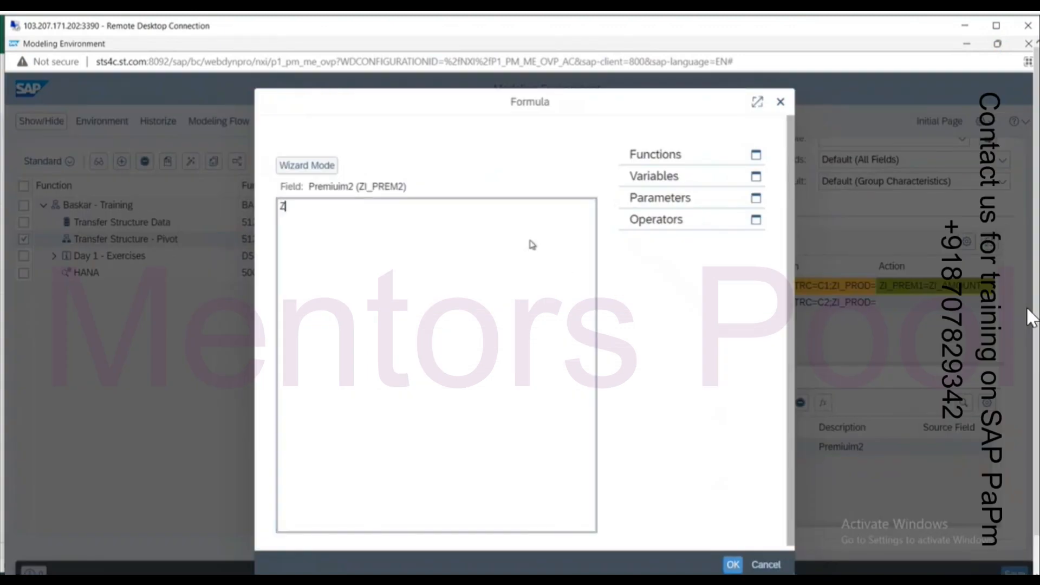
pyautogui.write('ZI_AMOUNT')
pyautogui.hotkey('alt', 'Tab')
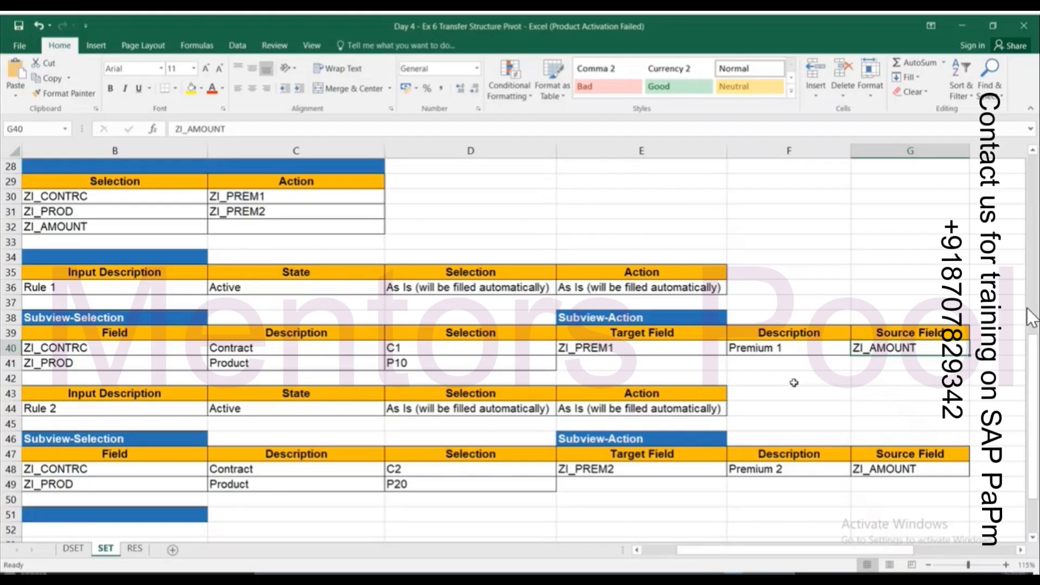
pyautogui.hotkey('alt', 'Tab')
pyautogui.click(732, 564)
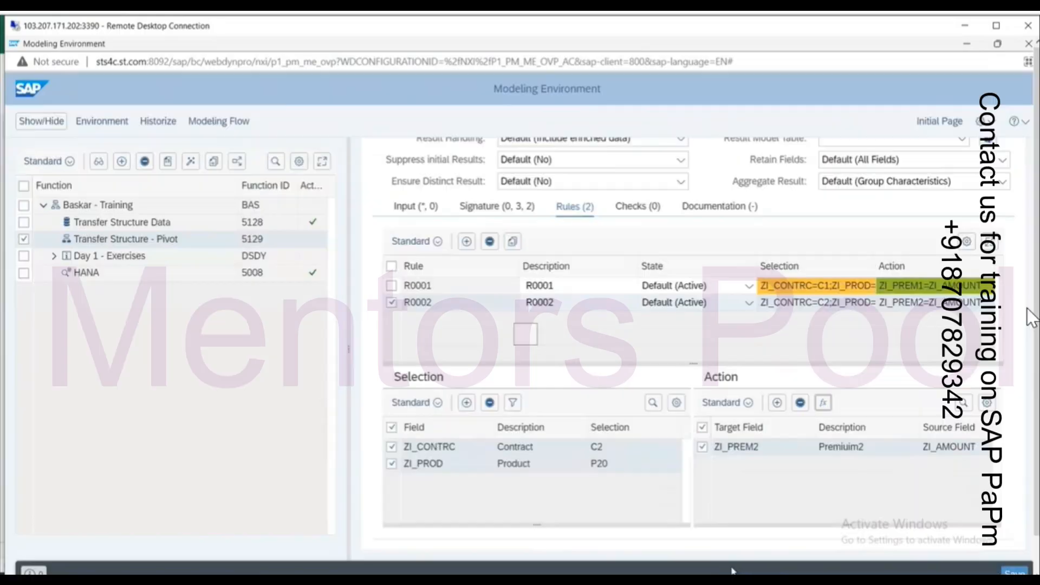
# Review both rules, activate the Transfer Structure - Pivot function and run it to produce its result list
pyautogui.scroll(2, 835, 272)
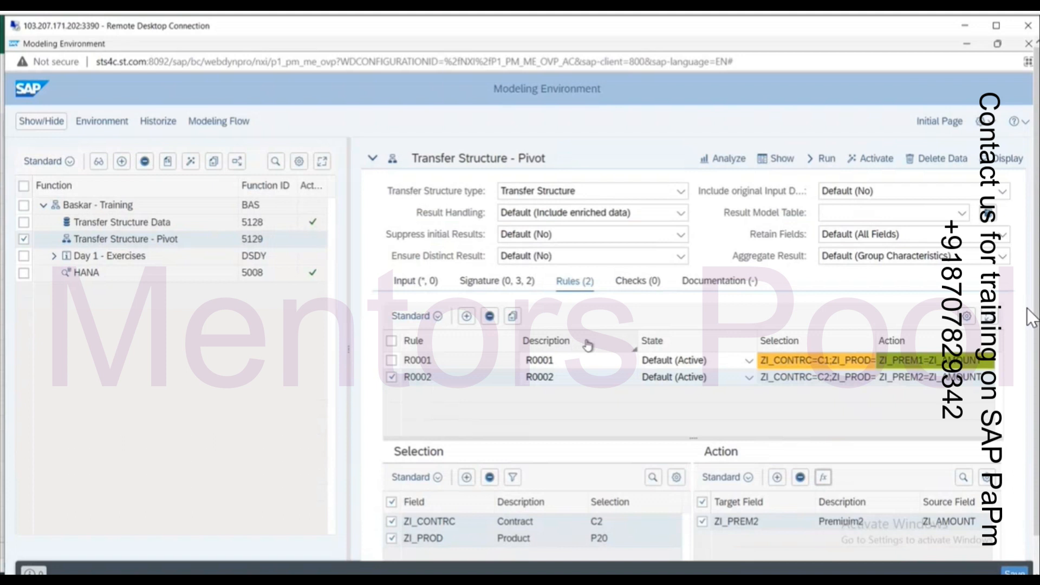
pyautogui.scroll(-1, 587, 345)
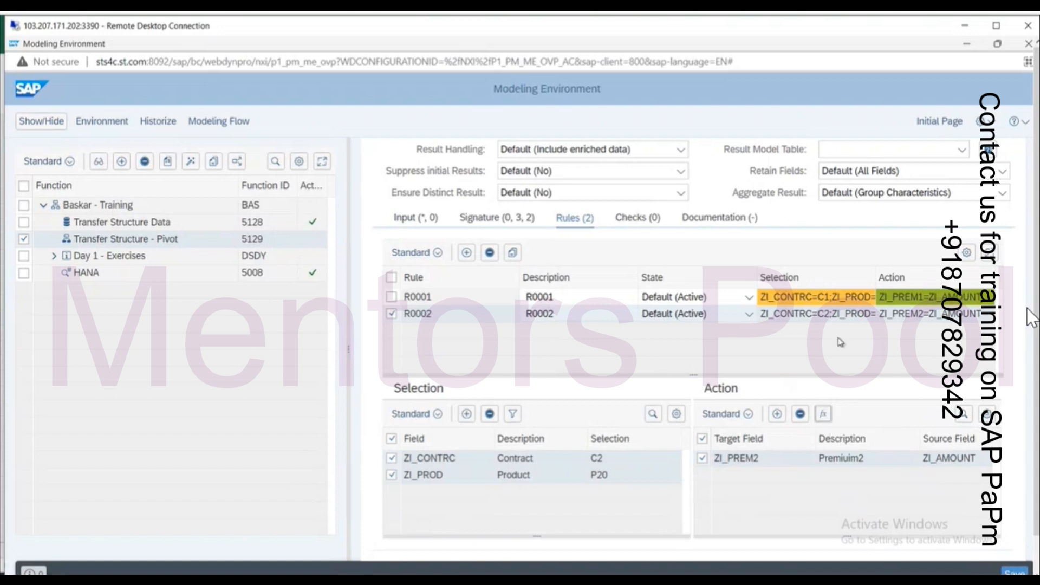
pyautogui.scroll(2, 839, 341)
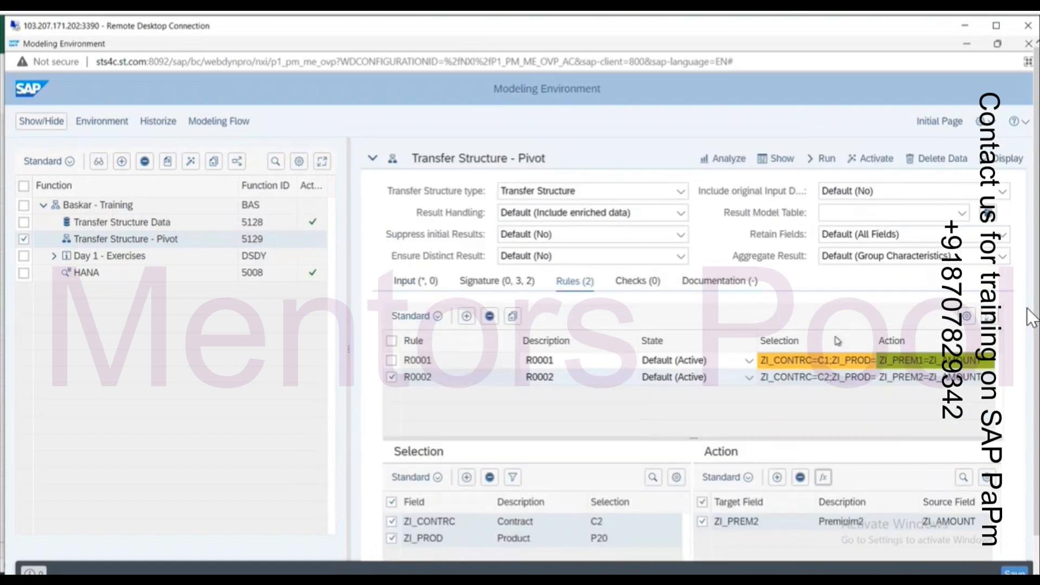
pyautogui.click(889, 161)
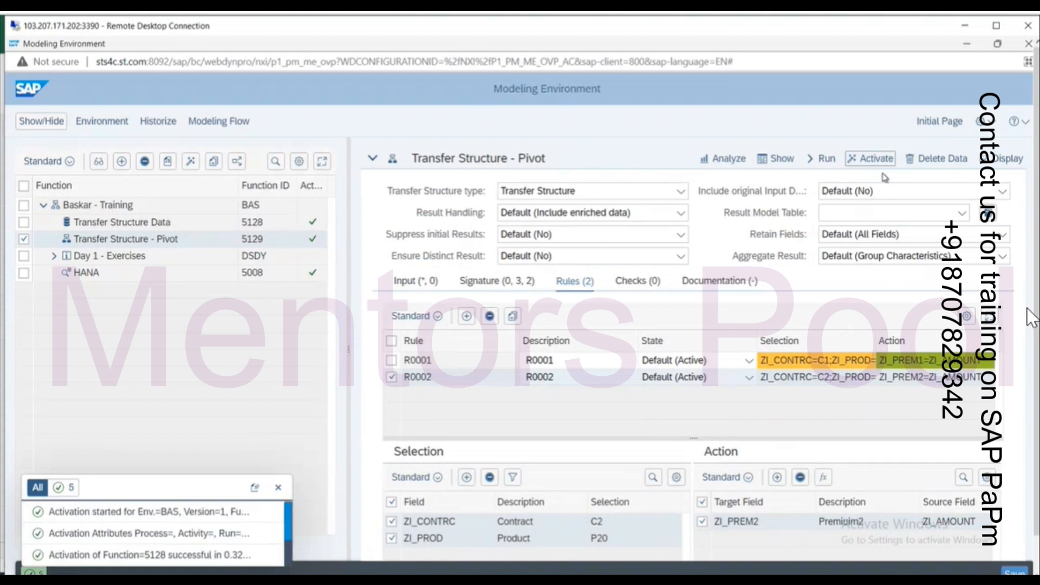
pyautogui.click(825, 159)
pyautogui.click(784, 456)
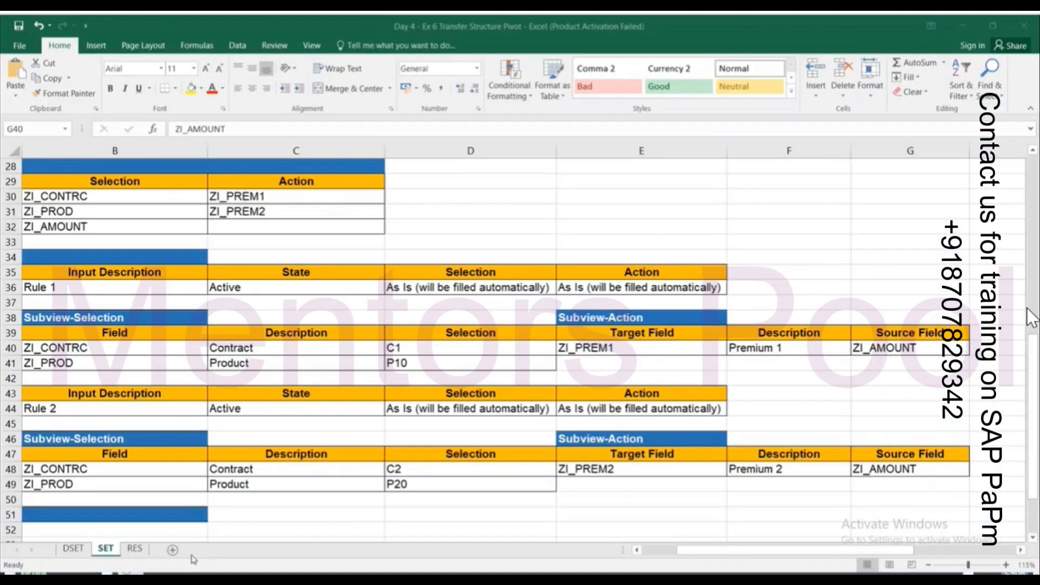
# Compare the run's result list with the expected result on the workbook's RES sheet and close the result window
pyautogui.hotkey('ctrl', 'pagedown')
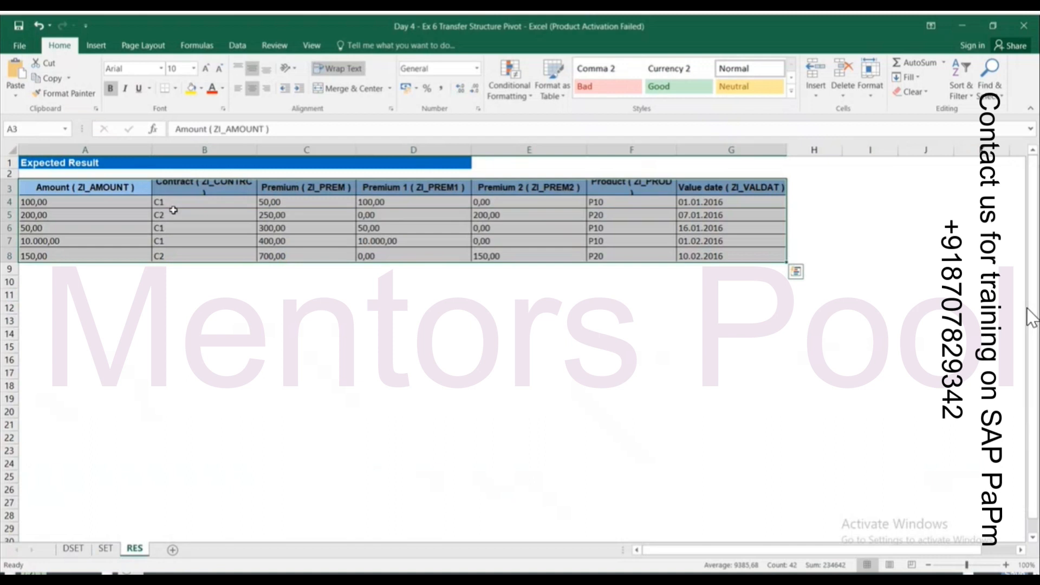
pyautogui.hotkey('alt', 'Tab')
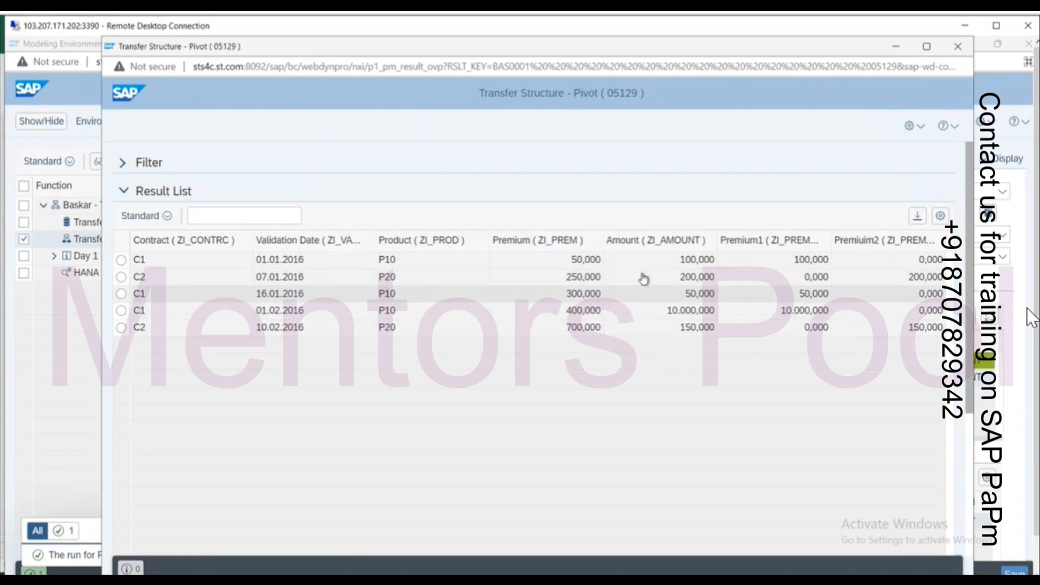
pyautogui.click(958, 48)
# Reopen the exercise workbook Day 5 - Ex 1 Derivation Ranged Condition from the Exercises folder and go to its DSET sheet
pyautogui.hotkey('alt', 'Tab')
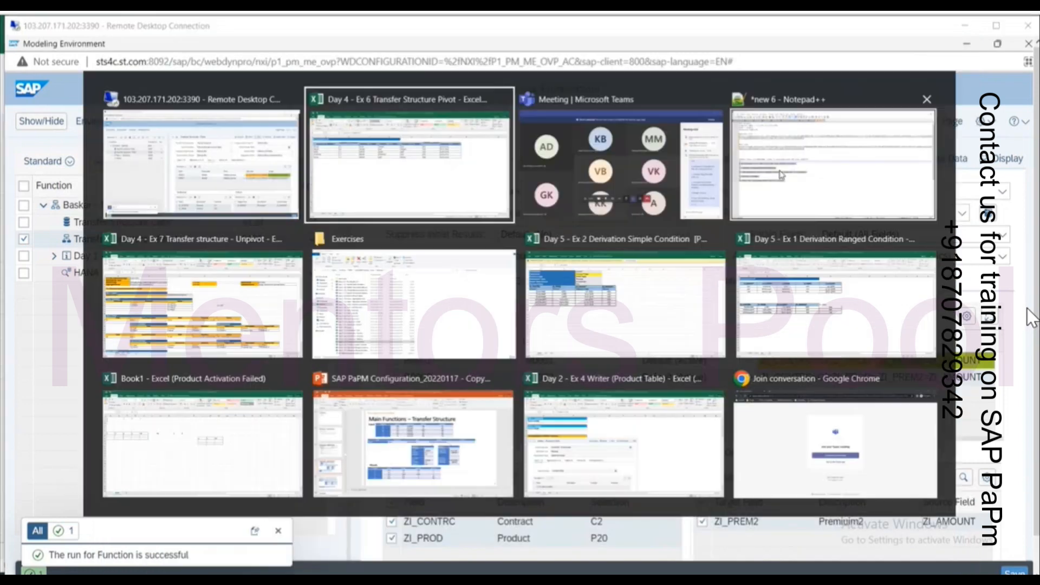
pyautogui.click(450, 327)
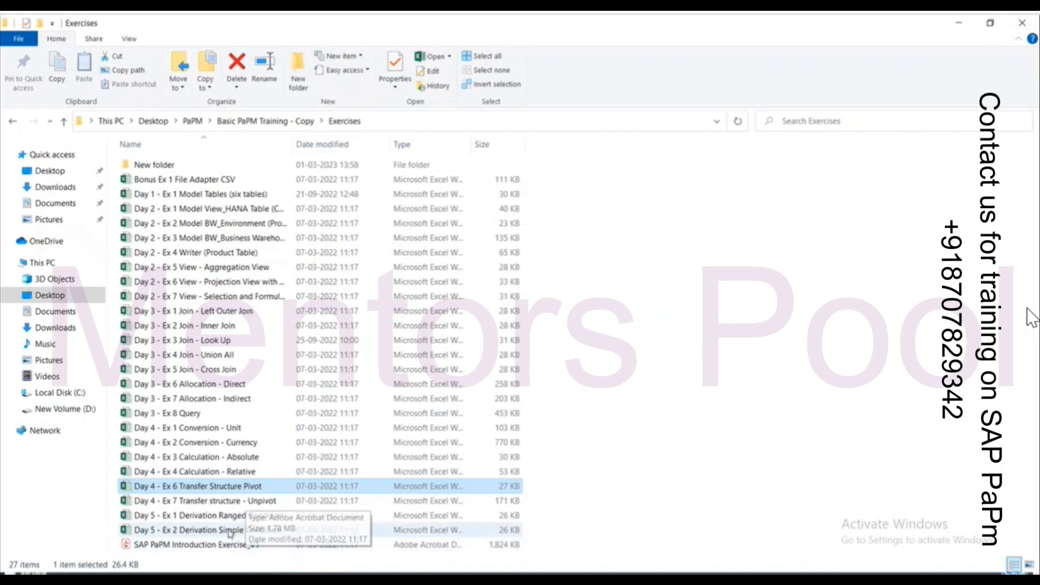
pyautogui.doubleClick(240, 516)
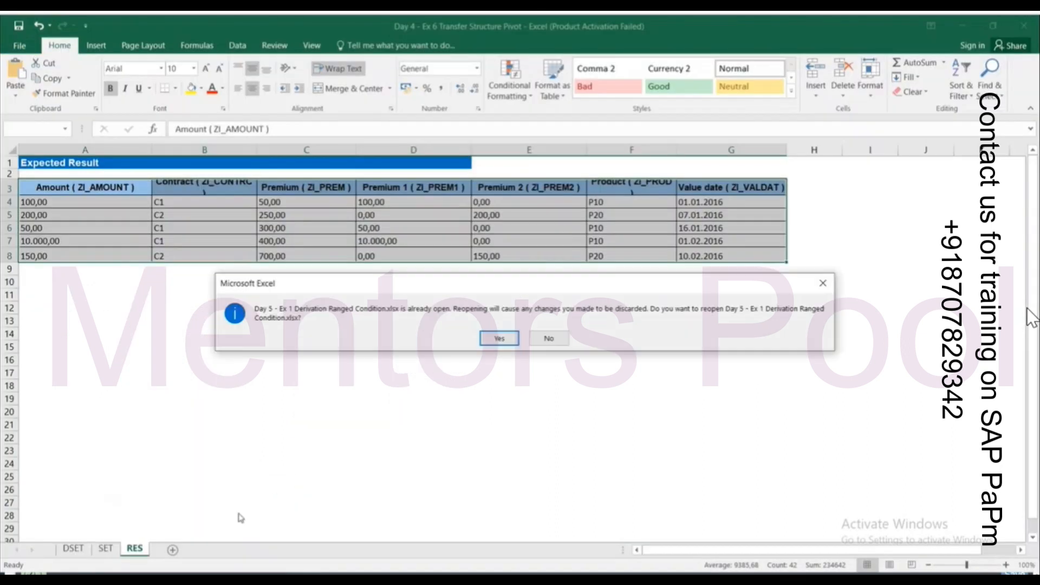
pyautogui.click(498, 338)
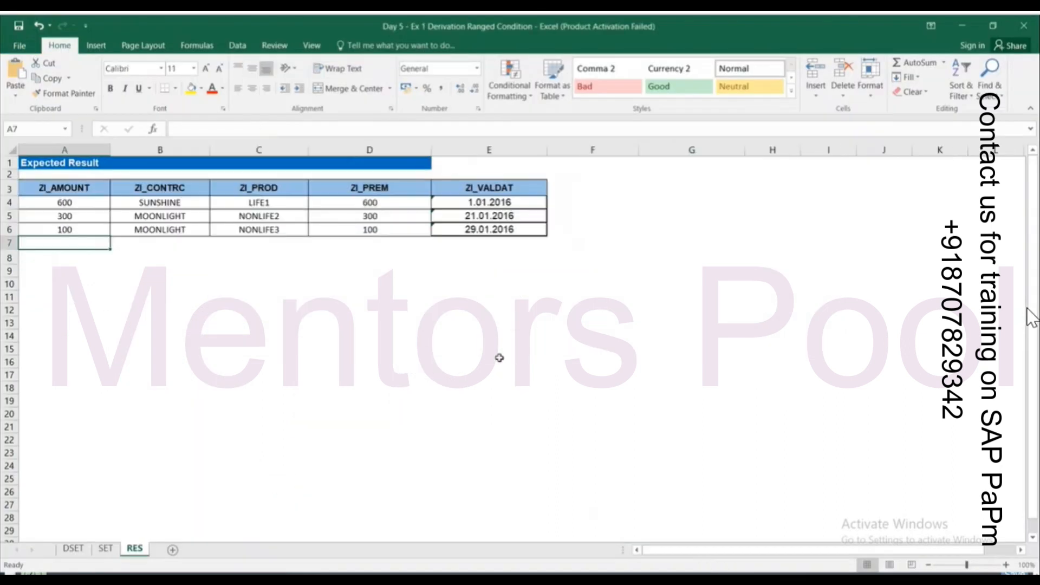
pyautogui.click(499, 353)
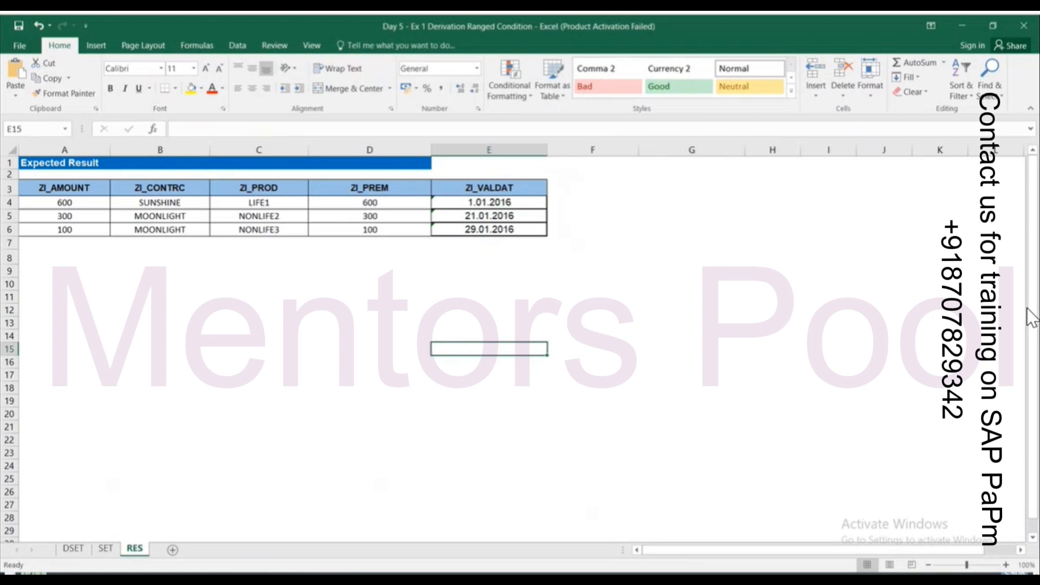
pyautogui.click(73, 548)
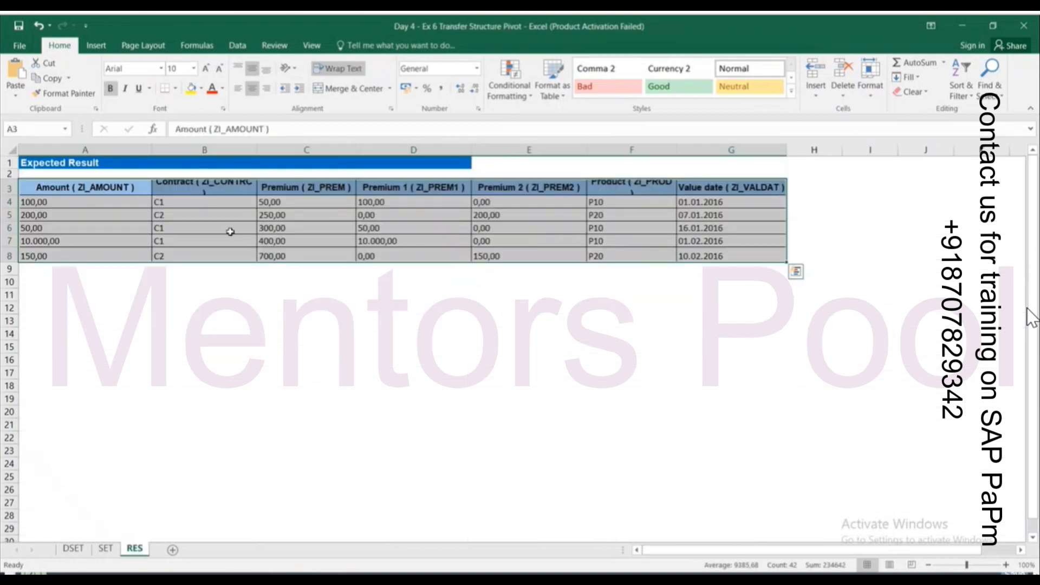
# Return to the Modeling Environment and add a same-level function described as Derivation table with function type Derivation
pyautogui.hotkey('alt', 'Tab')
pyautogui.press('Tab')
pyautogui.press('Tab')
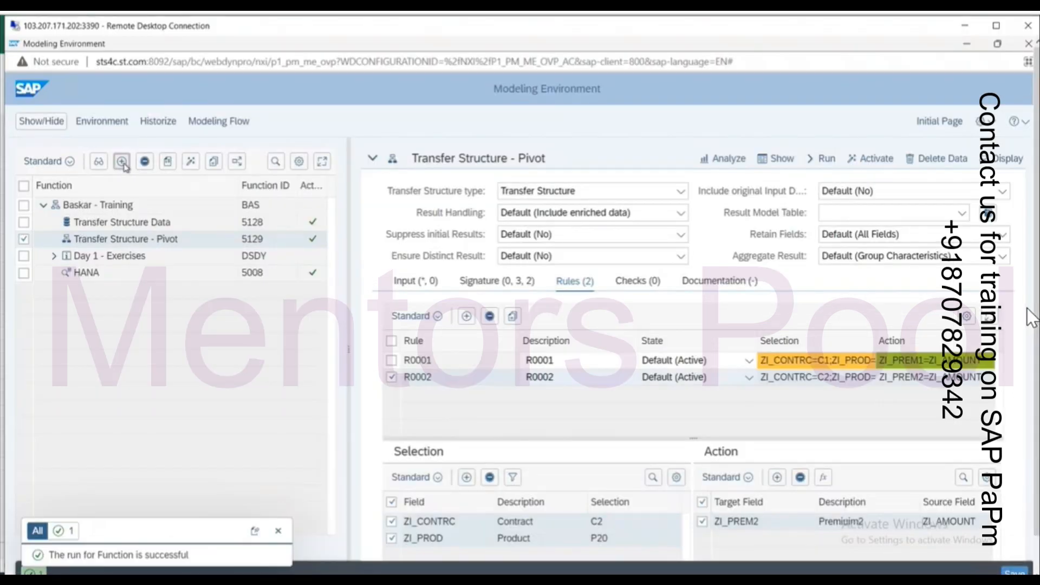
pyautogui.click(122, 162)
pyautogui.click(333, 307)
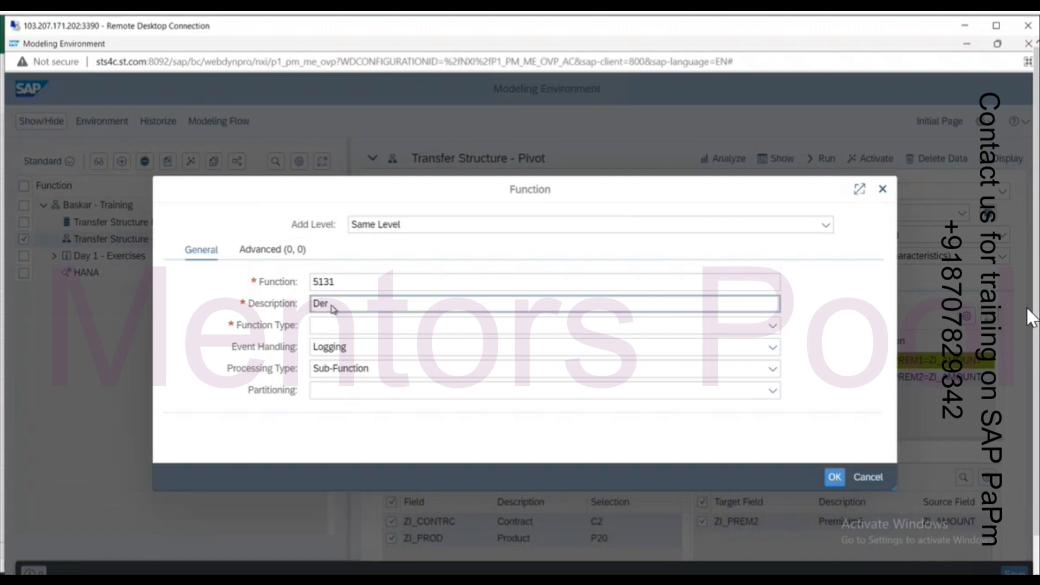
pyautogui.write('Derivation table')
pyautogui.click(352, 332)
pyautogui.write('Derivation')
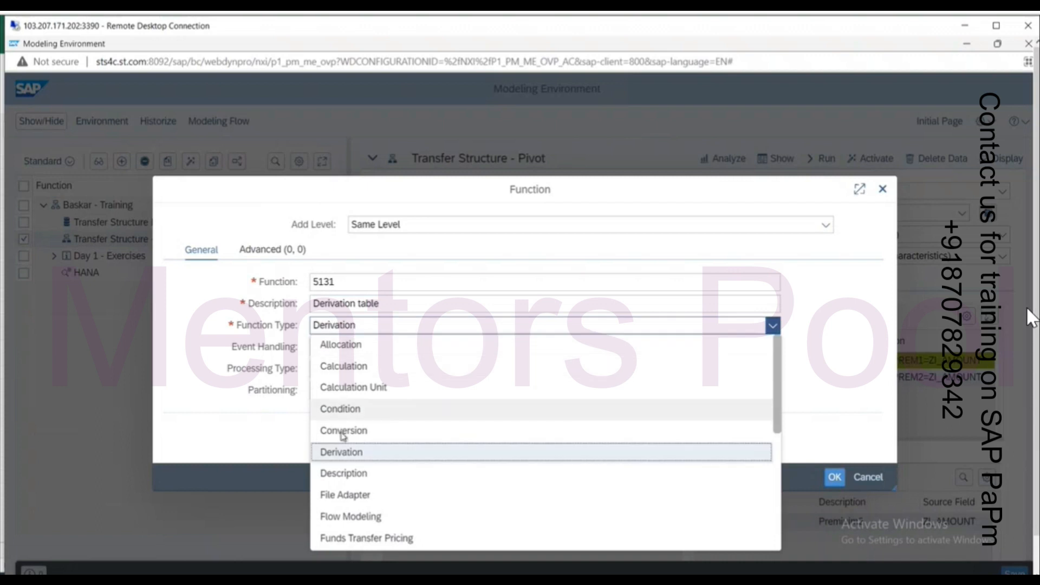
pyautogui.click(345, 454)
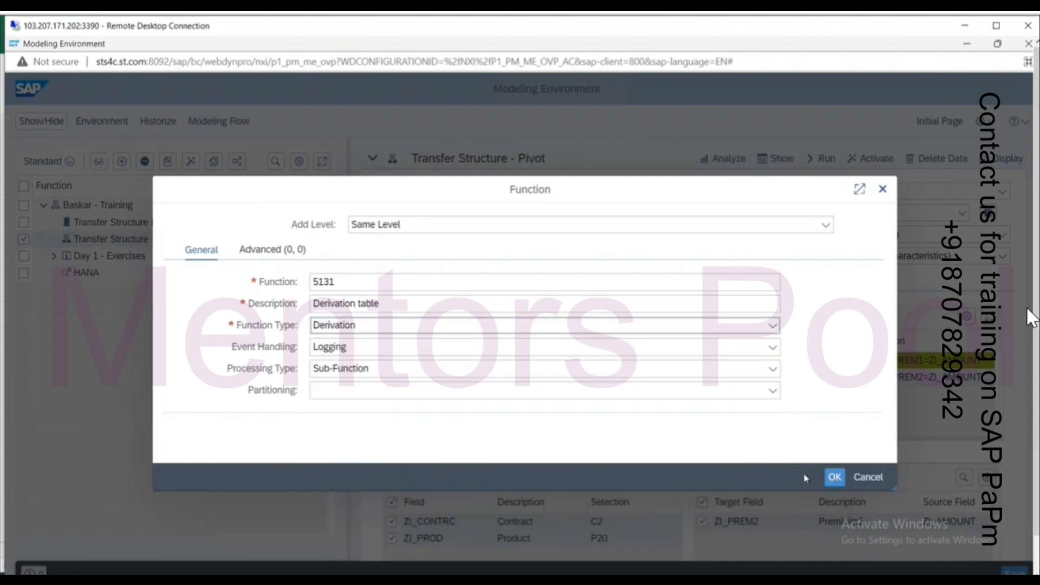
pyautogui.click(831, 477)
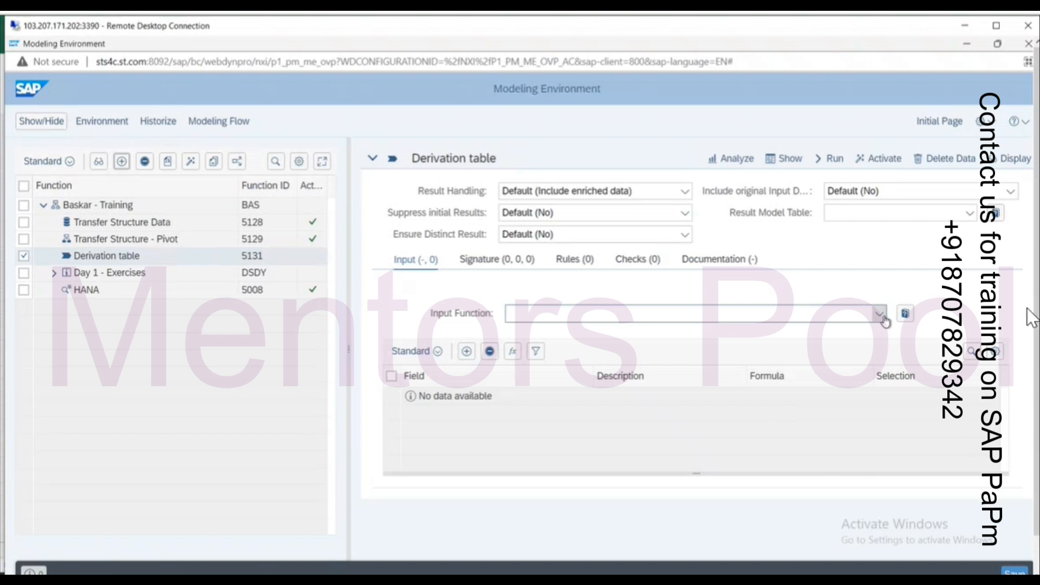
# Delete the newly added Derivation table function from the training environment's function tree
pyautogui.click(144, 162)
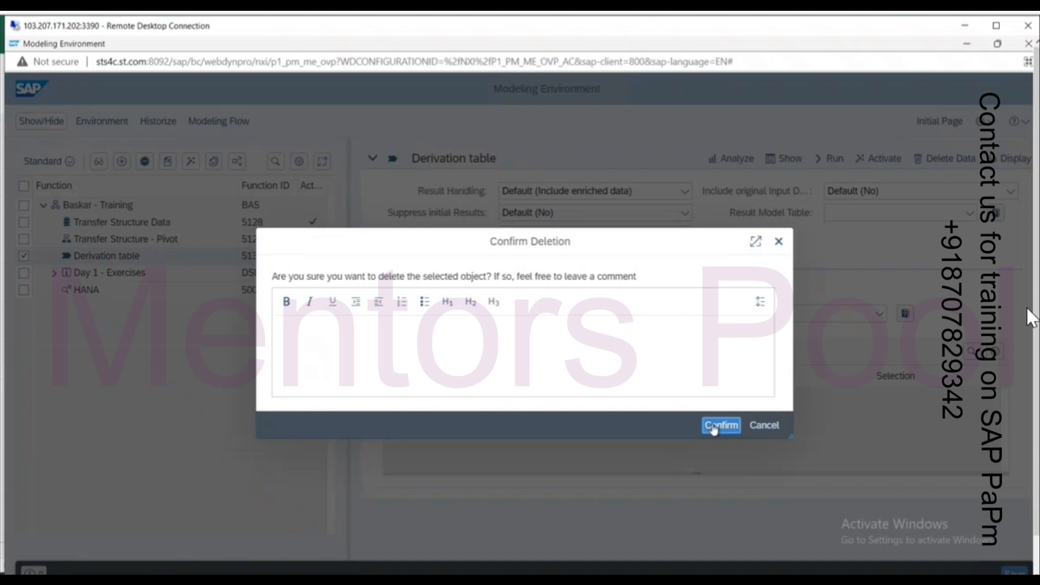
pyautogui.click(715, 427)
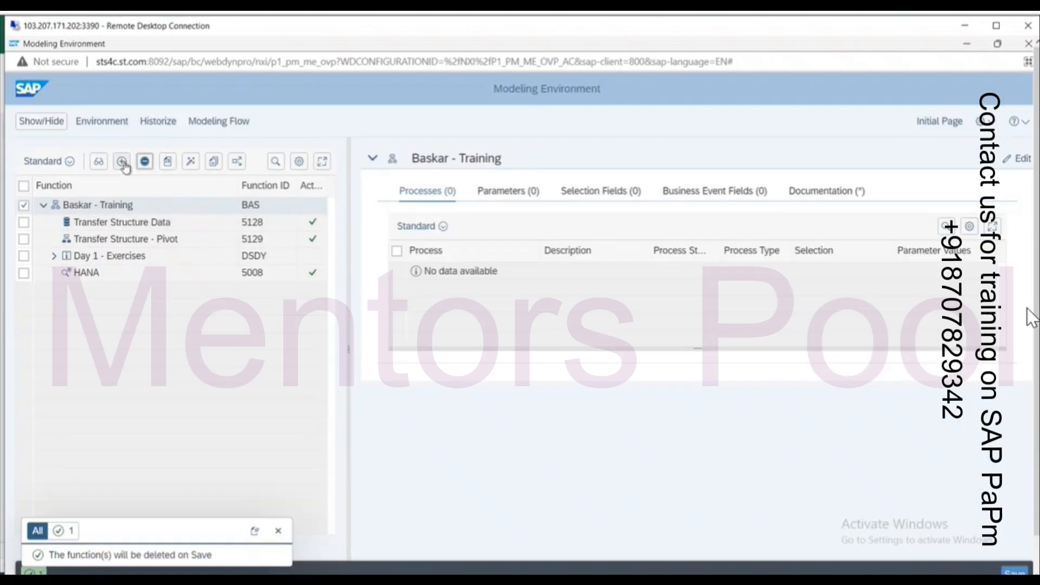
pyautogui.click(122, 163)
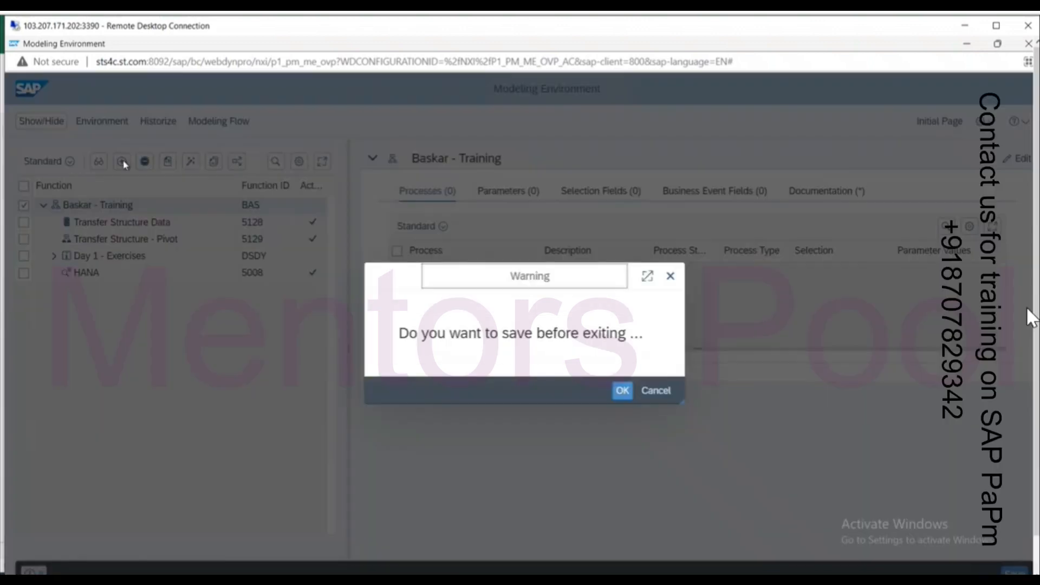
pyautogui.click(656, 391)
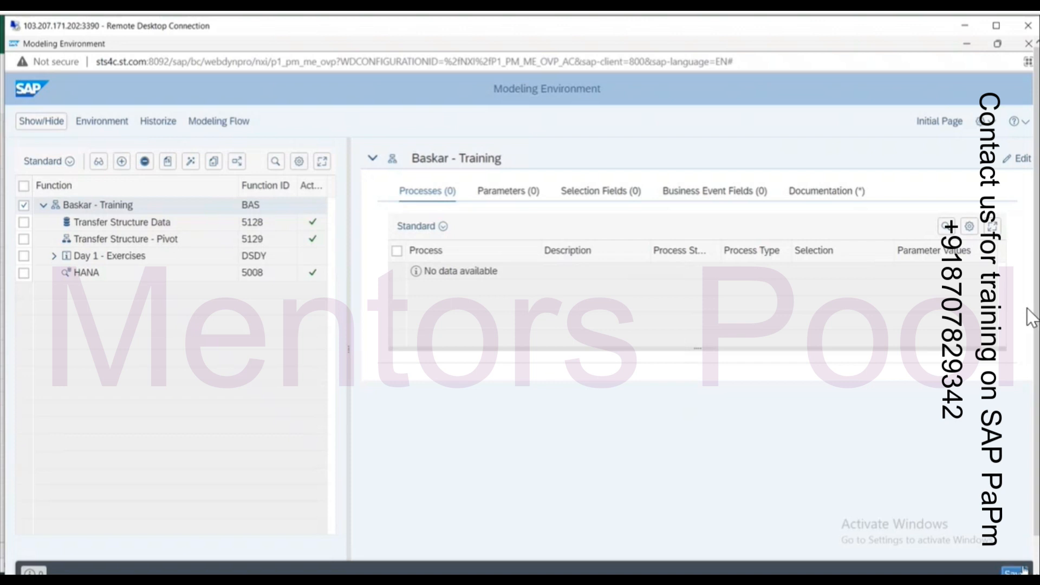
# Add a Model Table function described as Derivation table one level below the training calculation unit
pyautogui.click(121, 163)
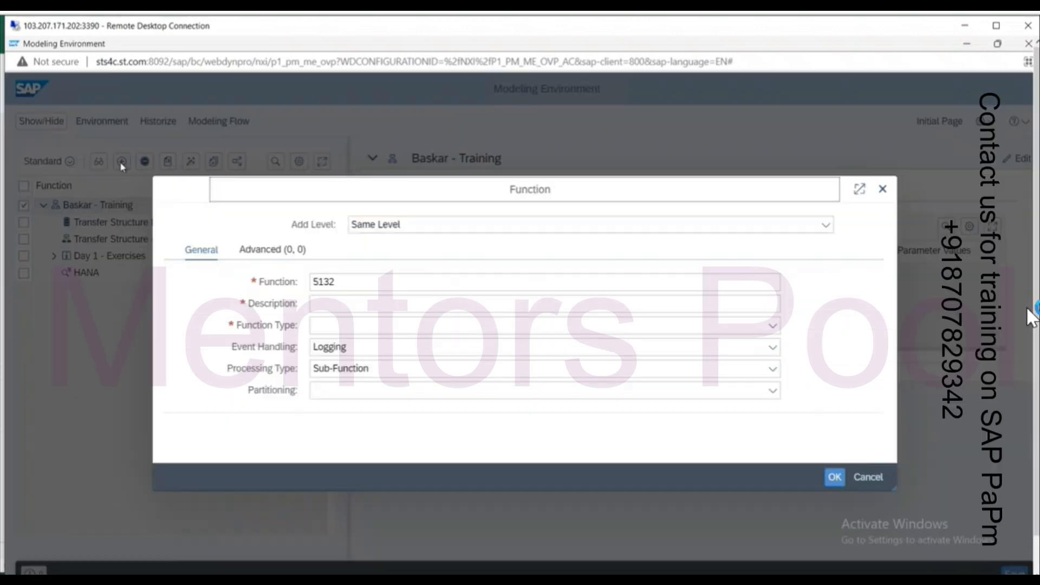
pyautogui.click(365, 305)
pyautogui.write('Deri')
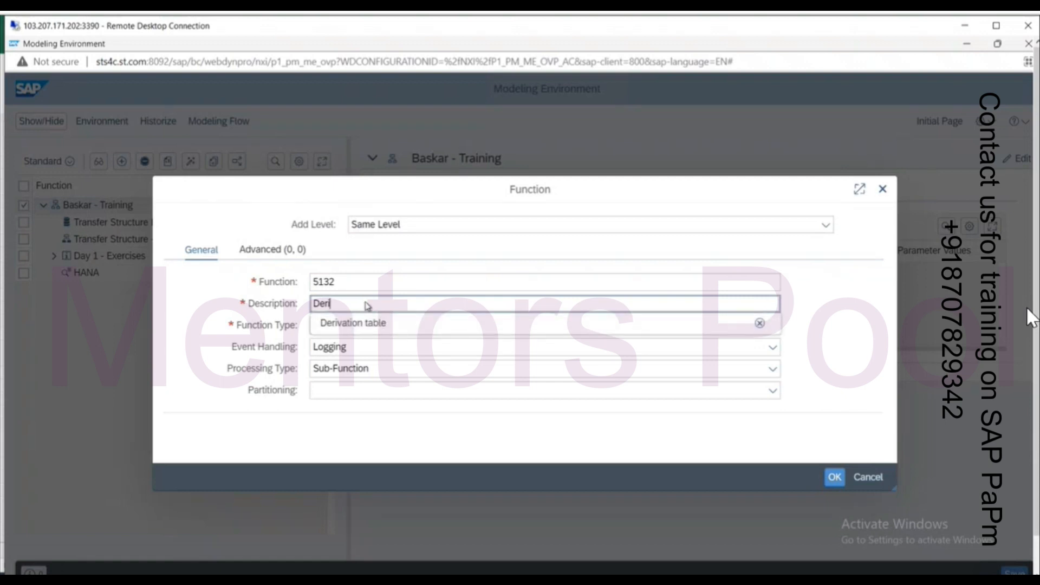
pyautogui.click(360, 324)
pyautogui.click(357, 326)
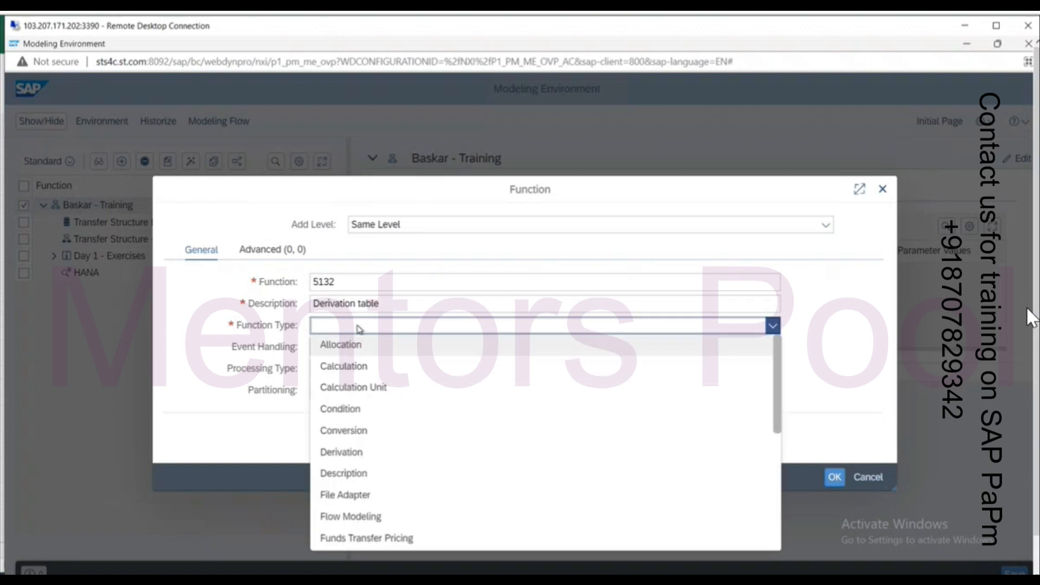
pyautogui.write('m')
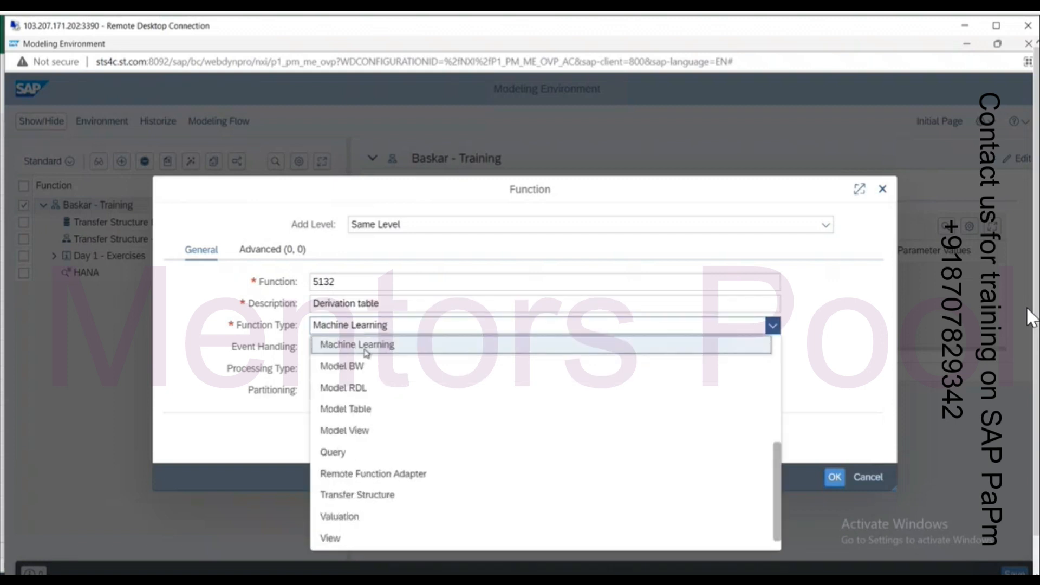
pyautogui.click(364, 409)
pyautogui.click(834, 476)
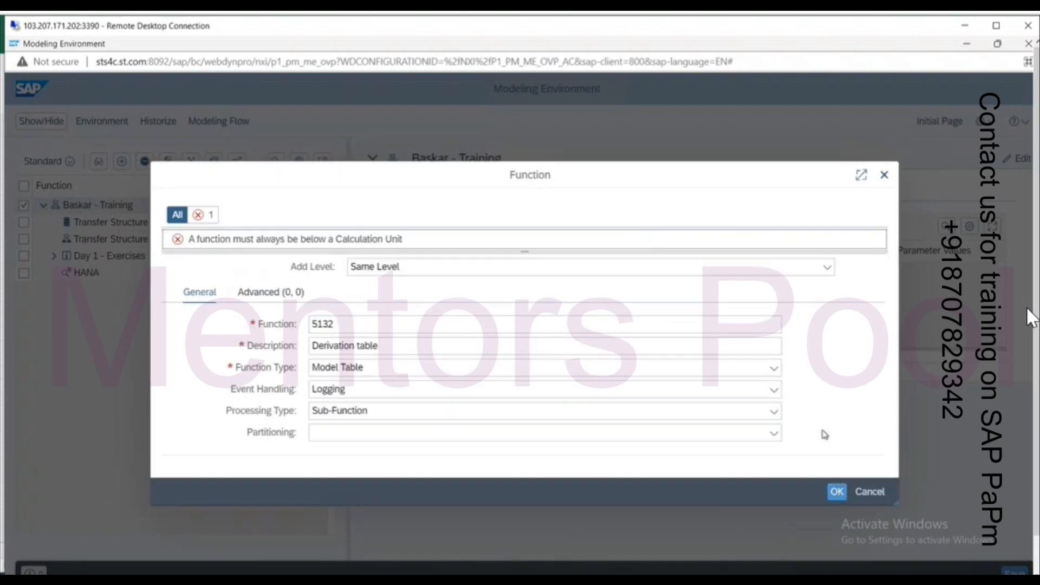
pyautogui.click(678, 269)
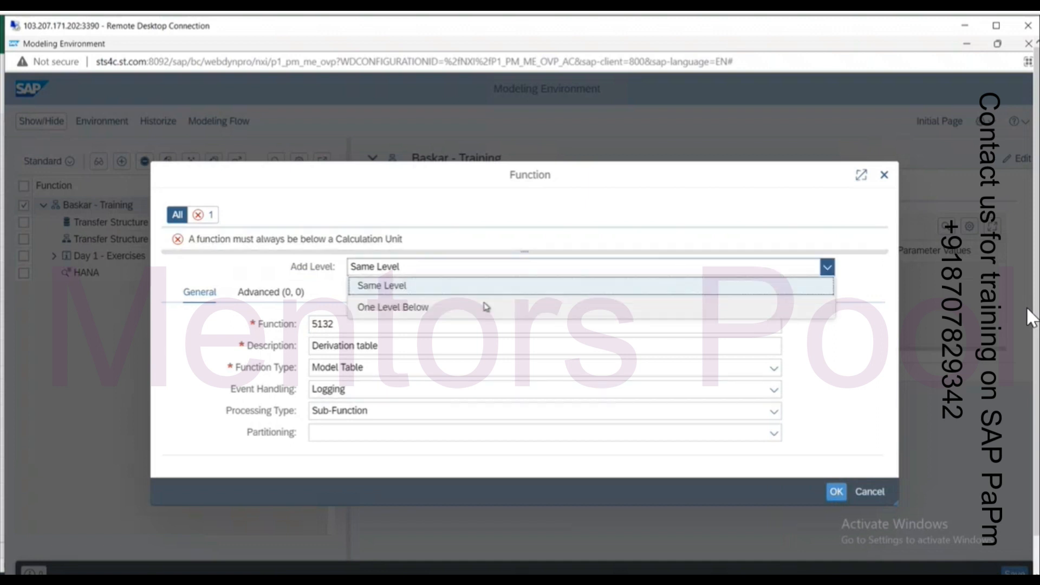
pyautogui.click(484, 307)
pyautogui.click(836, 492)
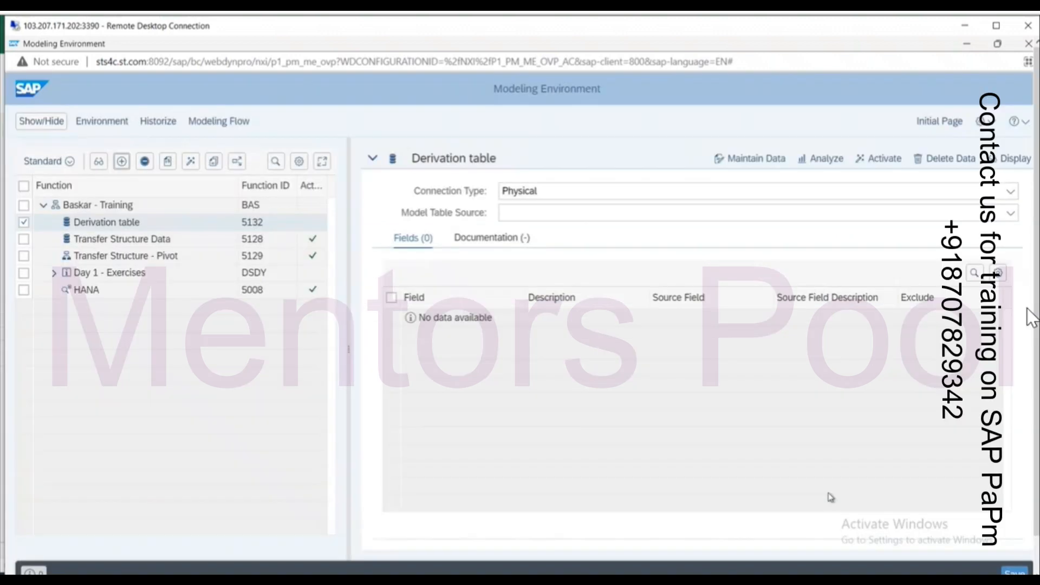
# Set the Derivation table's model table source to Environment and add all fields of the Transfer Structure Data table
pyautogui.click(1010, 213)
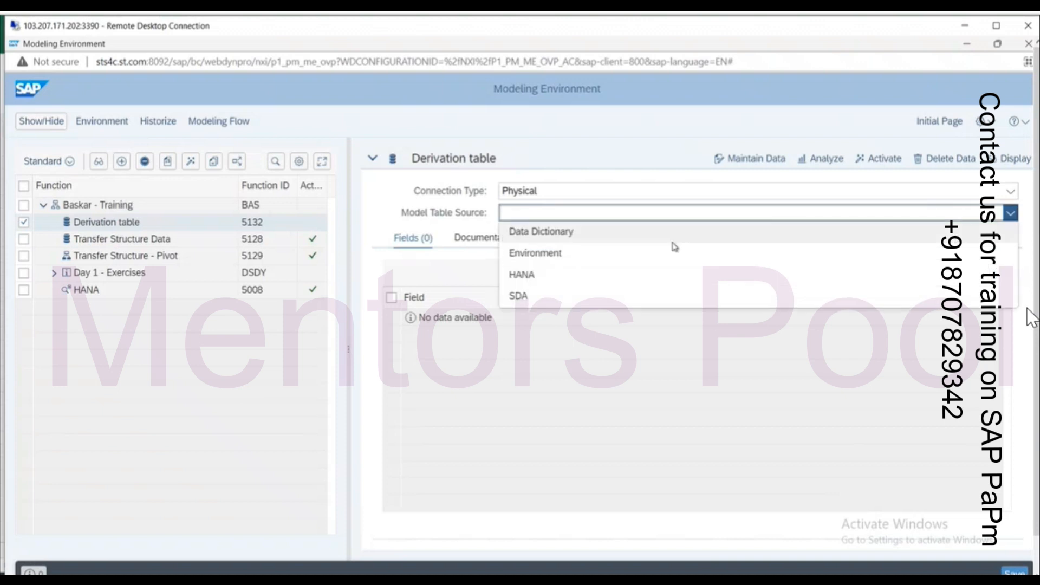
pyautogui.click(628, 269)
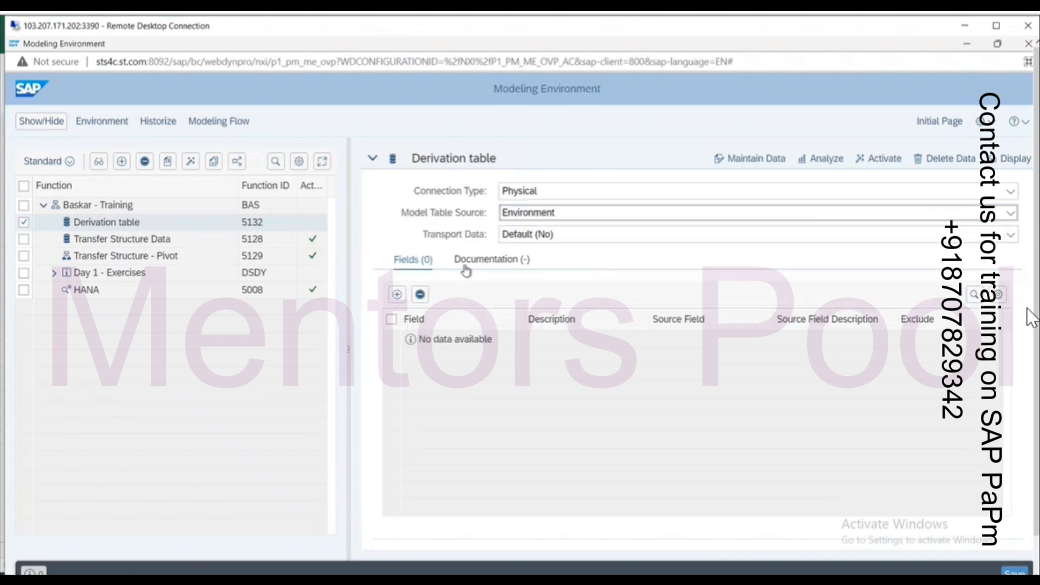
pyautogui.click(399, 296)
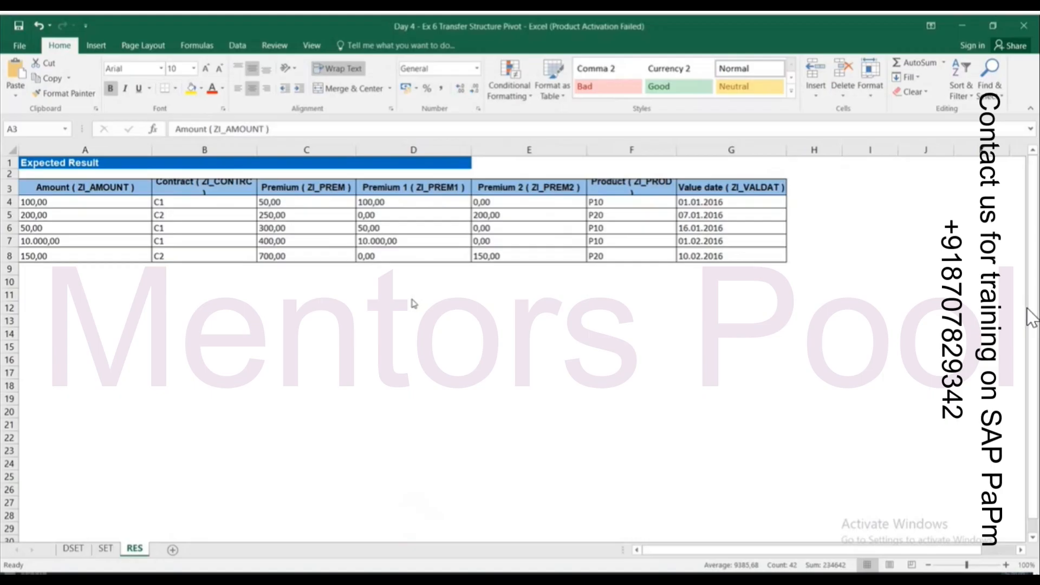
pyautogui.hotkey('ctrl', 'a')
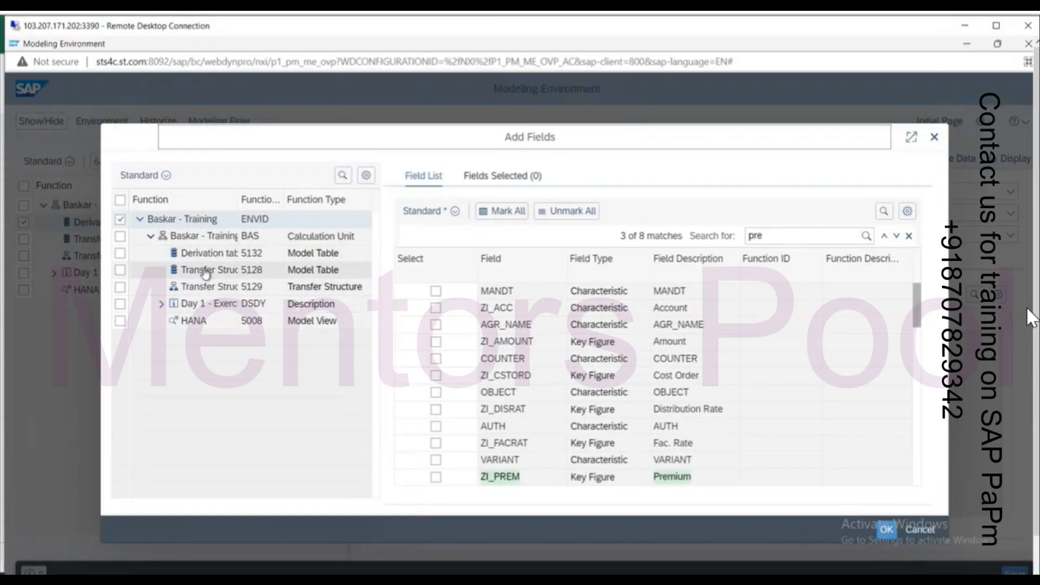
pyautogui.click(206, 272)
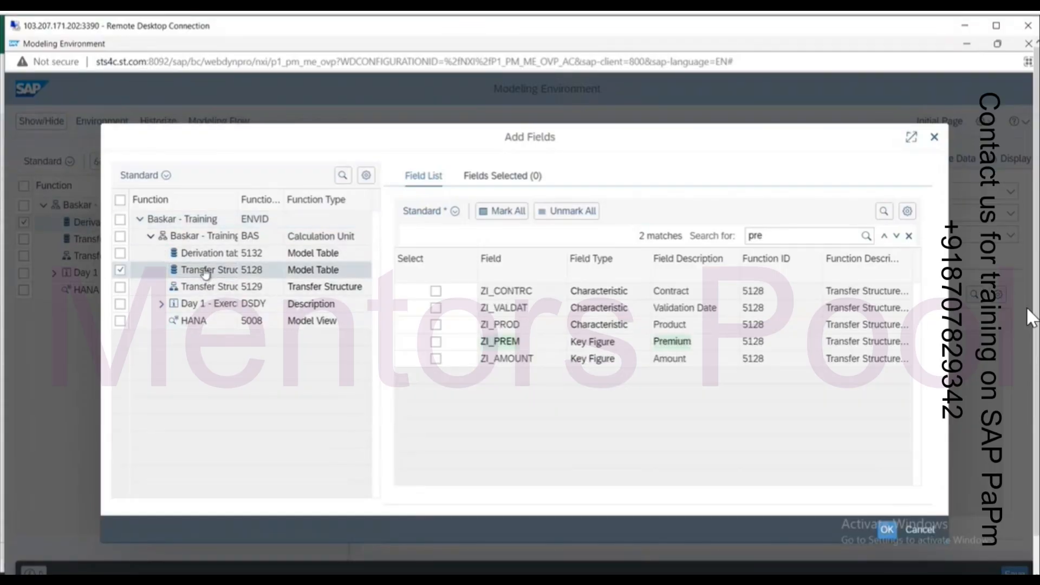
pyautogui.click(500, 215)
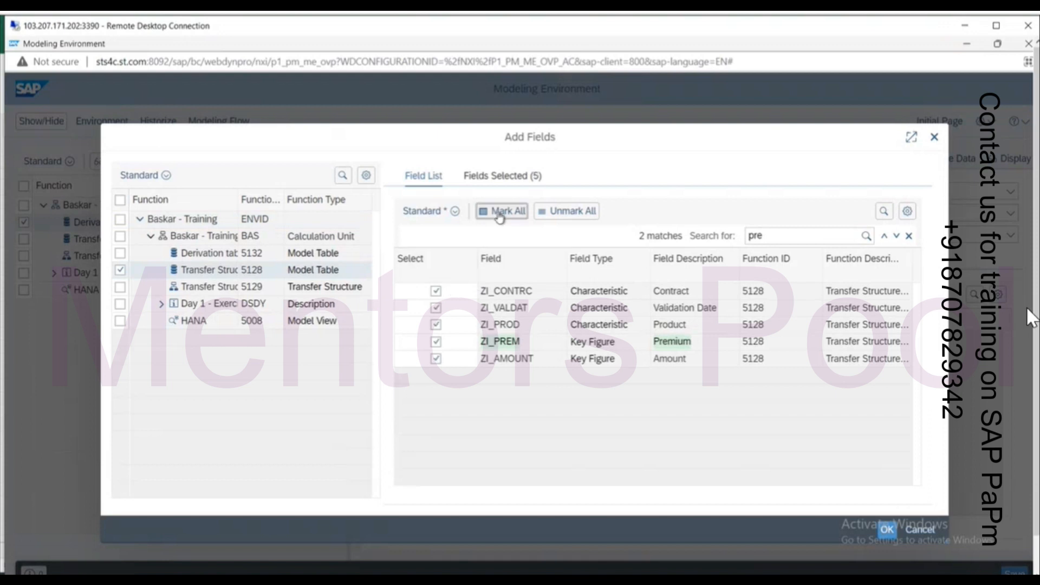
pyautogui.click(888, 530)
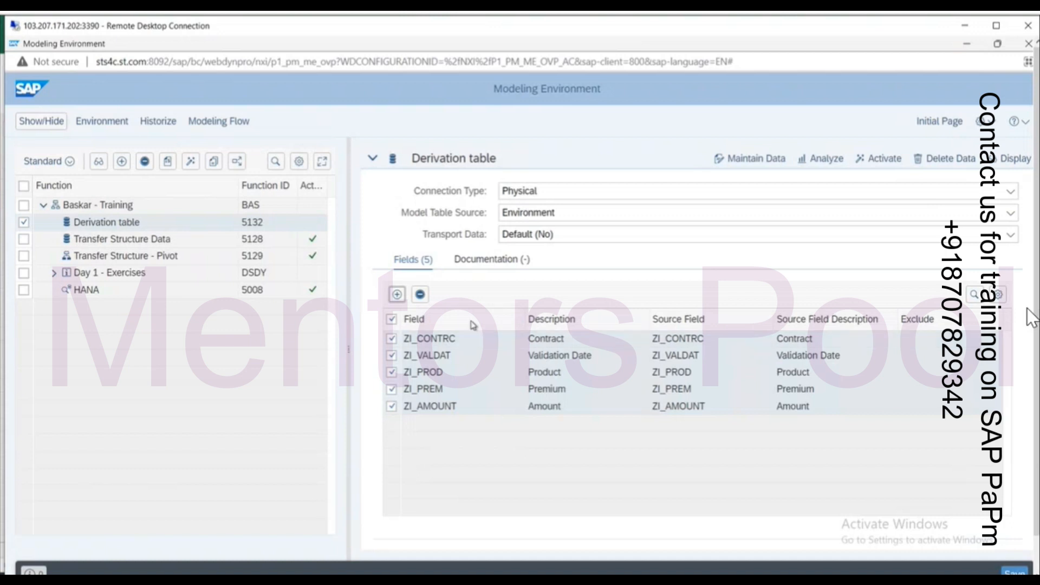
# Check the required fields on the workbook's DSET sheet, remove ZI_PREM from the Derivation table and activate the table
pyautogui.hotkey('alt', 'Tab')
pyautogui.hotkey('alt', 'Tab')
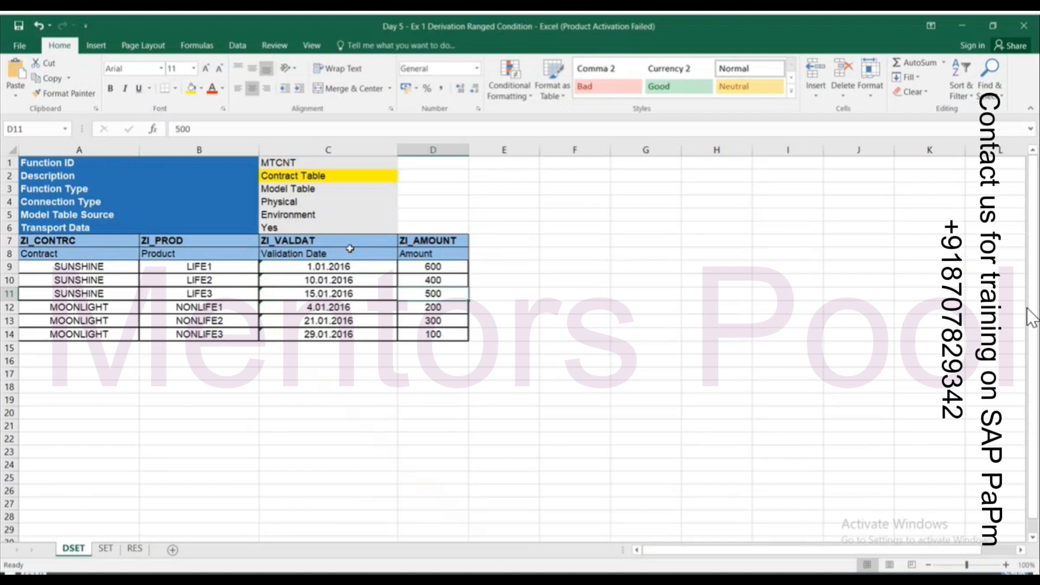
pyautogui.hotkey('alt', 'Tab')
pyautogui.click(392, 319)
pyautogui.click(391, 389)
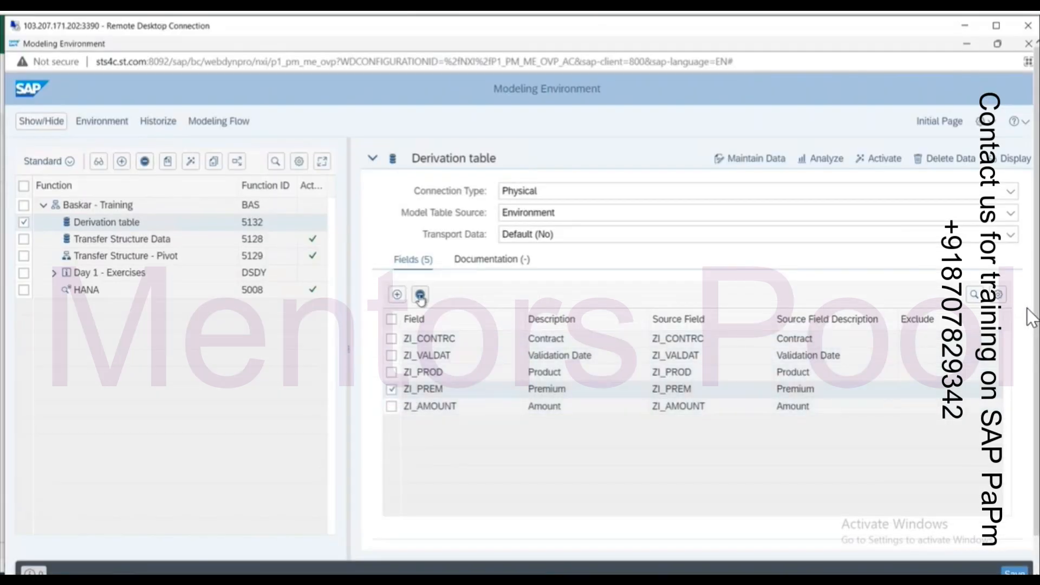
pyautogui.click(420, 296)
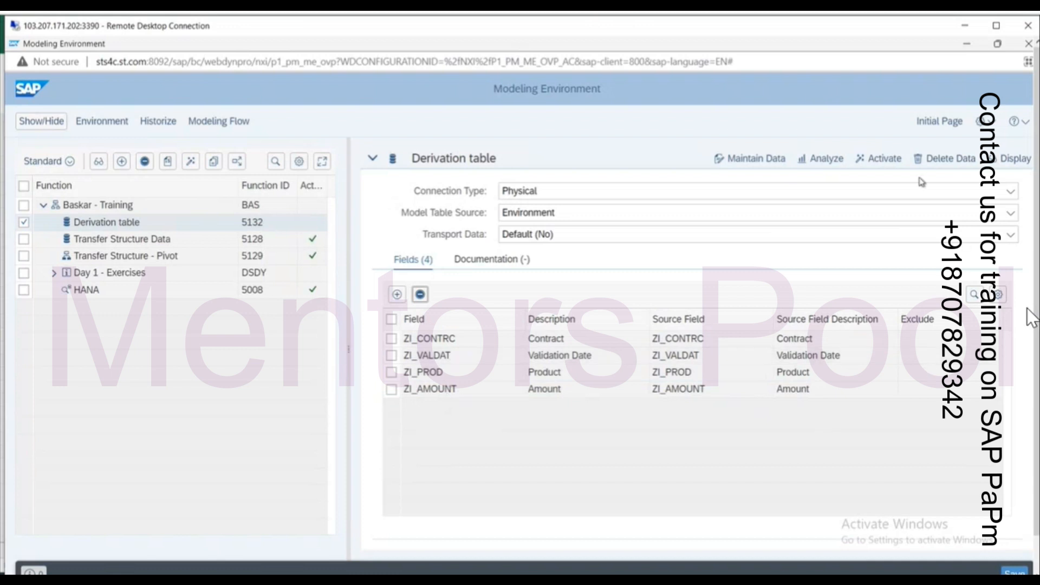
pyautogui.click(891, 159)
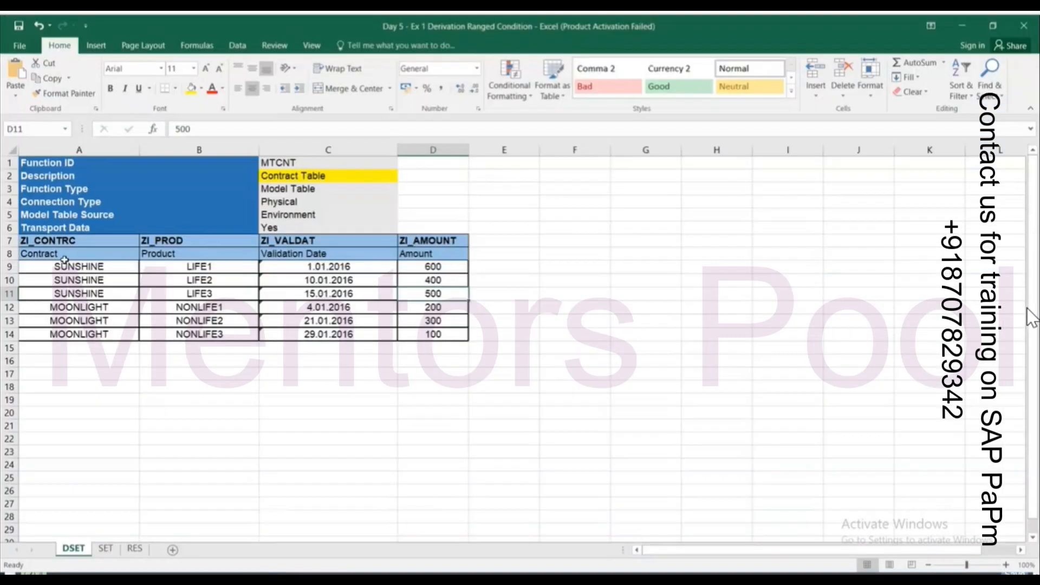
# Copy the contract rows A9:D14 from the DSET sheet and paste them into the Derivation table's Data Editor
pyautogui.moveTo(67, 266); pyautogui.dragTo(419, 332)
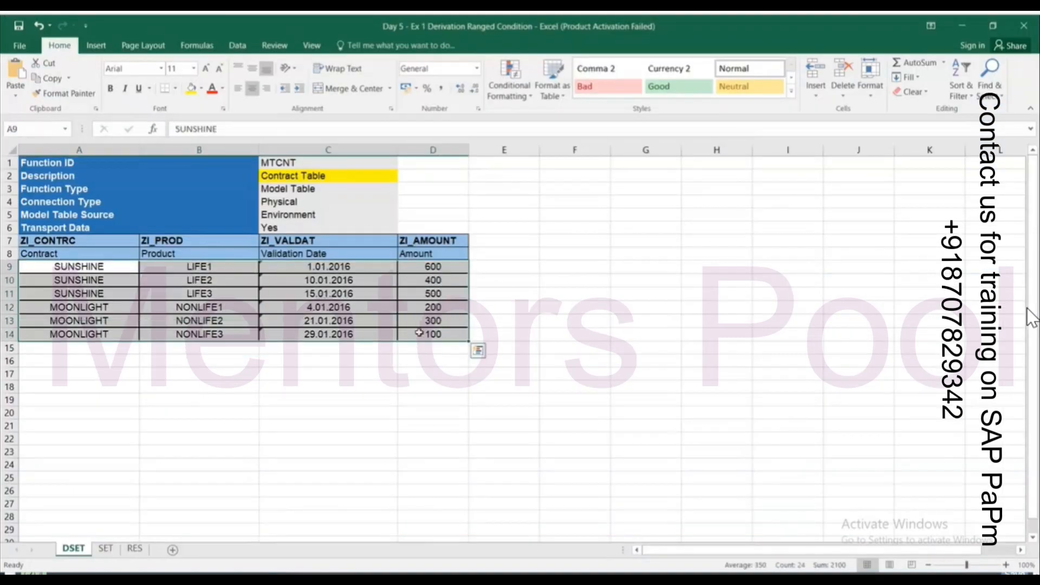
pyautogui.hotkey('ctrl', 'c')
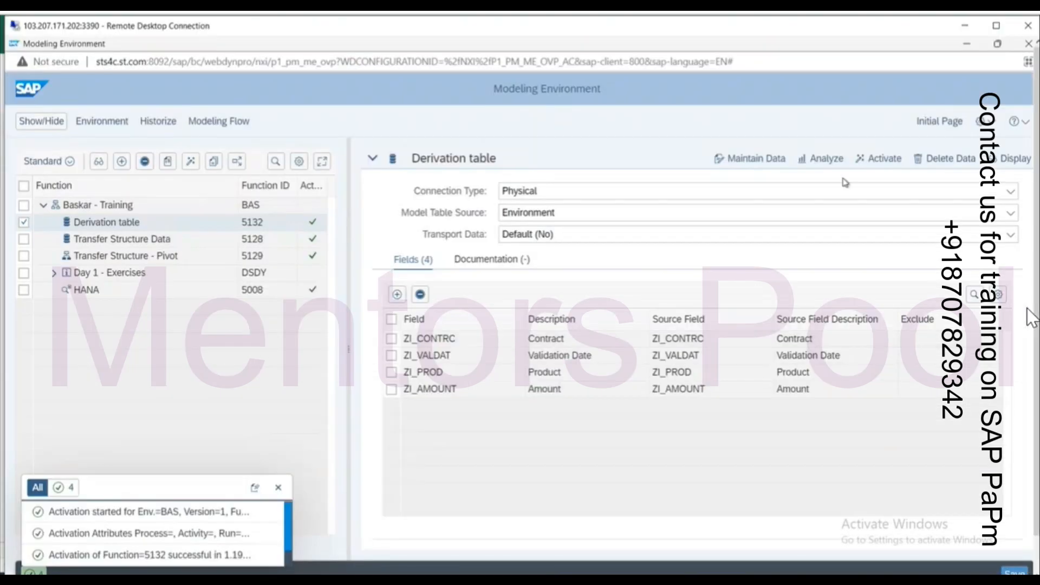
pyautogui.click(743, 163)
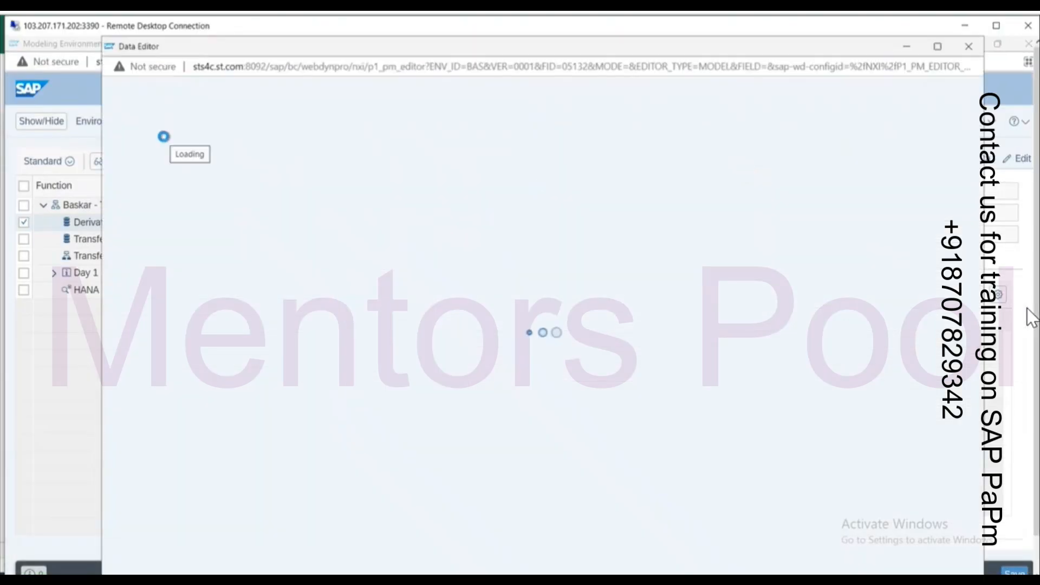
pyautogui.click(125, 125)
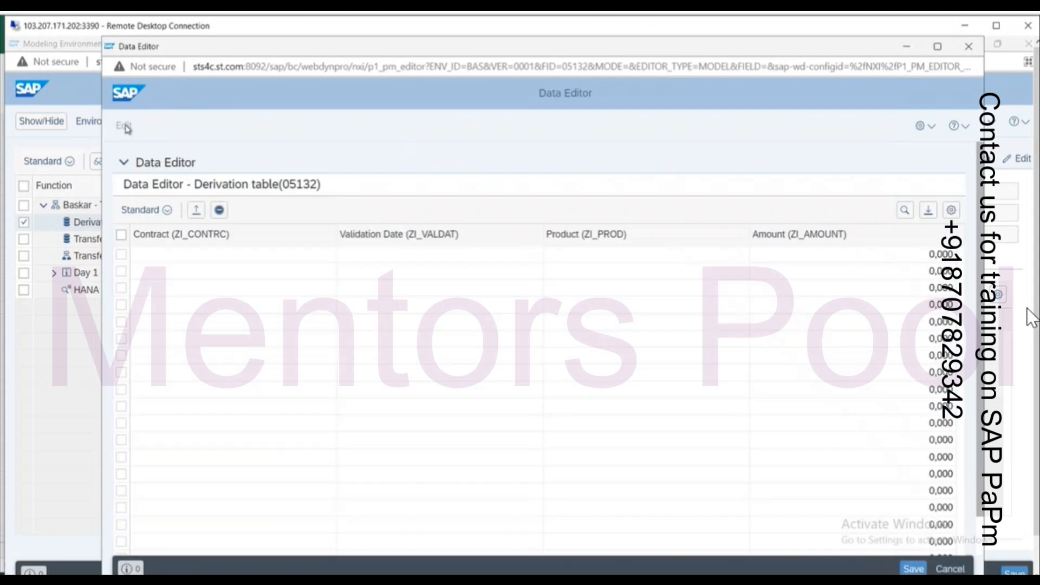
pyautogui.click(199, 260)
pyautogui.hotkey('ctrl', 'v')
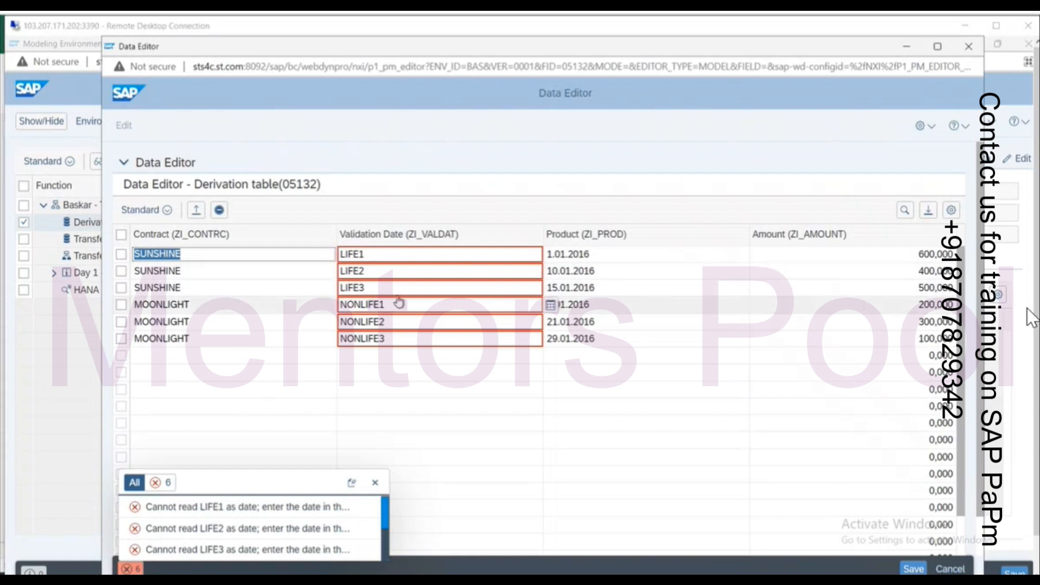
# Reorder the Data Editor columns to place Product before Validation Date, and paste the contract rows again and save them
pyautogui.hotkey('alt', 'Tab')
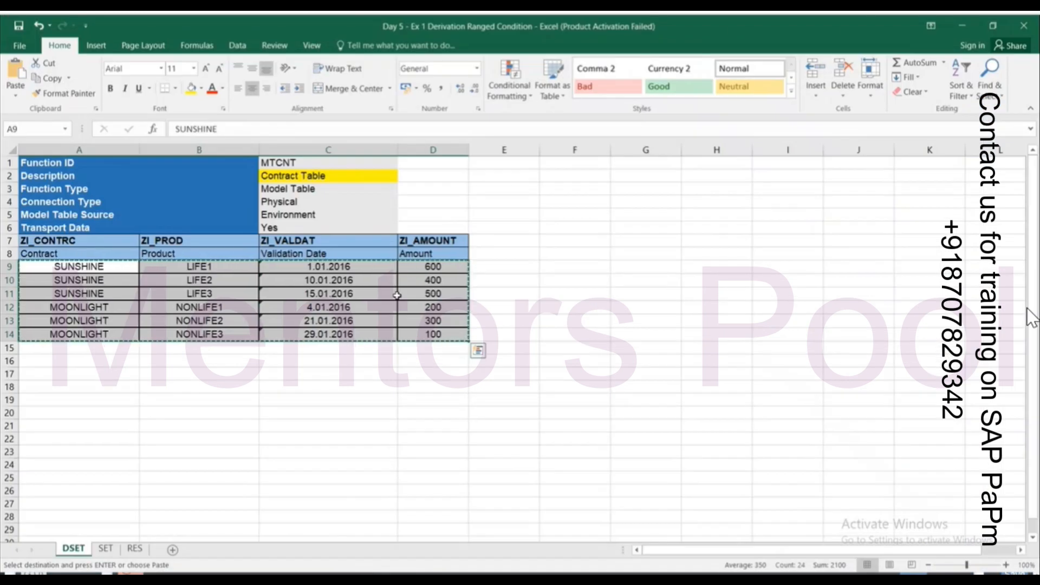
pyautogui.hotkey('alt', 'Tab')
pyautogui.hotkey('alt', 'Tab')
pyautogui.hotkey('alt', 'Tab')
pyautogui.moveTo(605, 235); pyautogui.dragTo(418, 232)
pyautogui.click(193, 256)
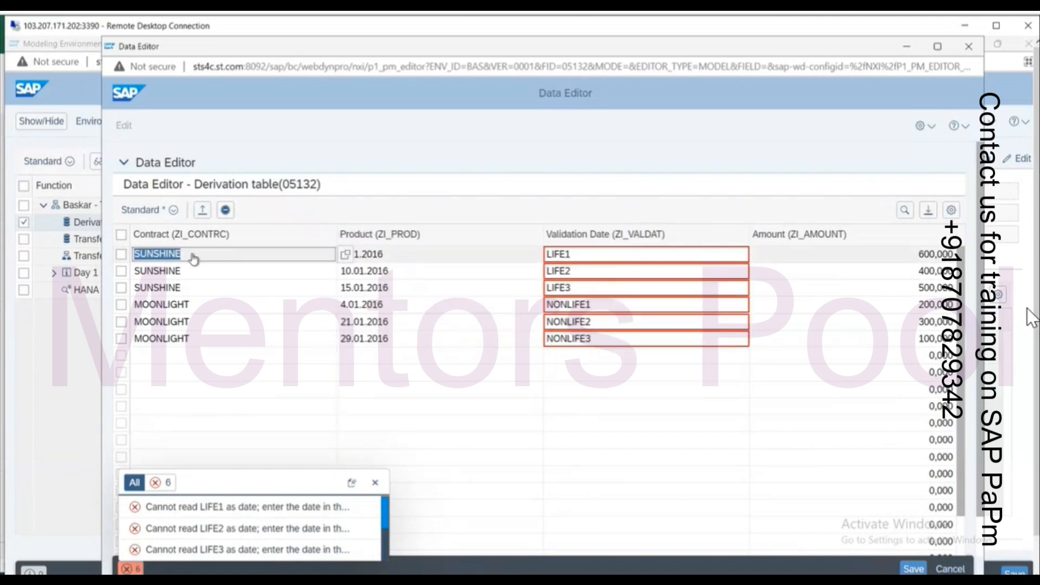
pyautogui.hotkey('ctrl', 'v')
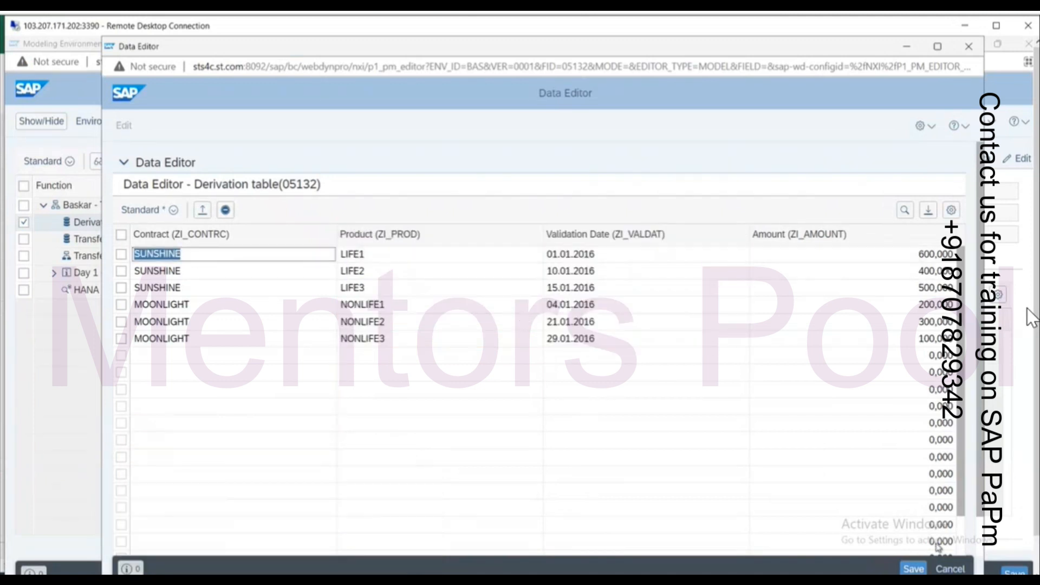
pyautogui.click(914, 569)
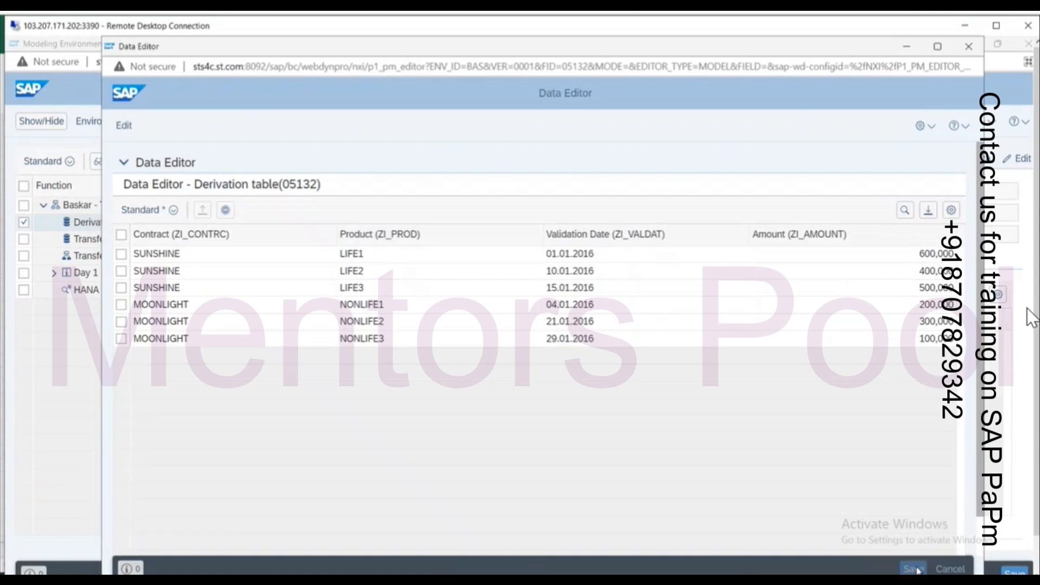
pyautogui.click(968, 46)
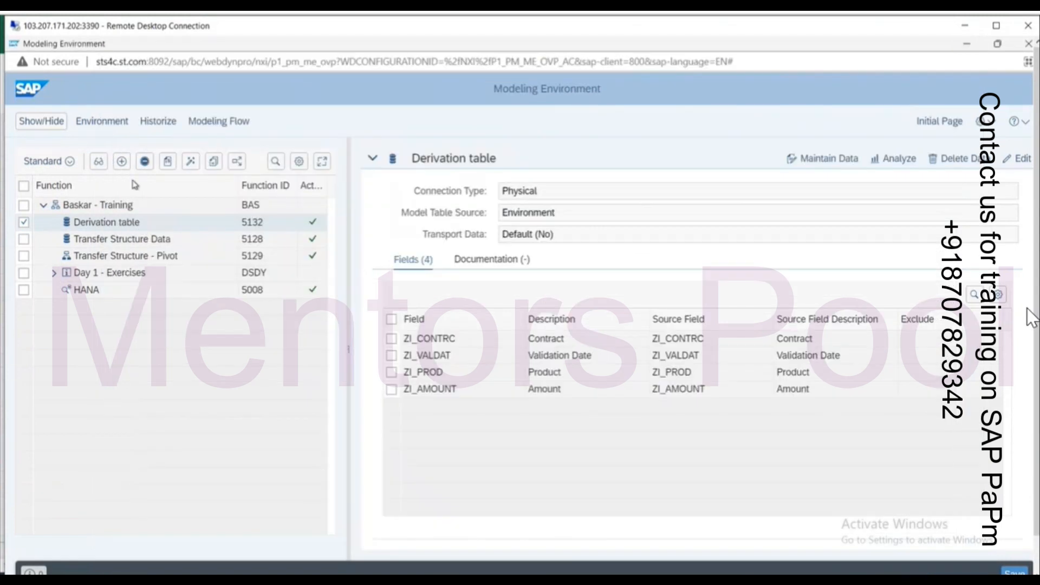
# Add a same-level function described as Derivation with function type Derivation, and set its input function to Derivation table
pyautogui.click(122, 161)
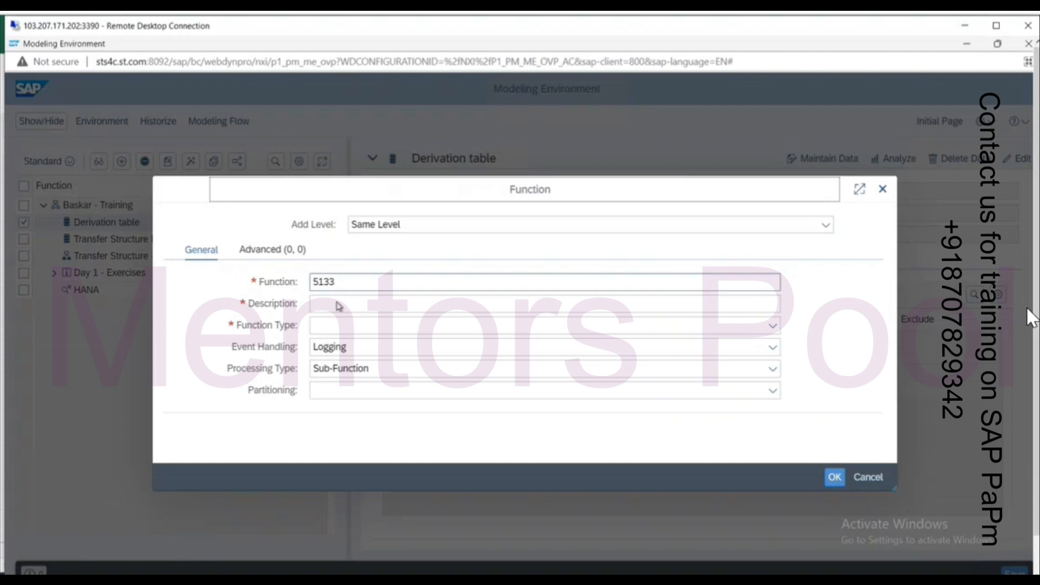
pyautogui.click(338, 306)
pyautogui.write('Deri')
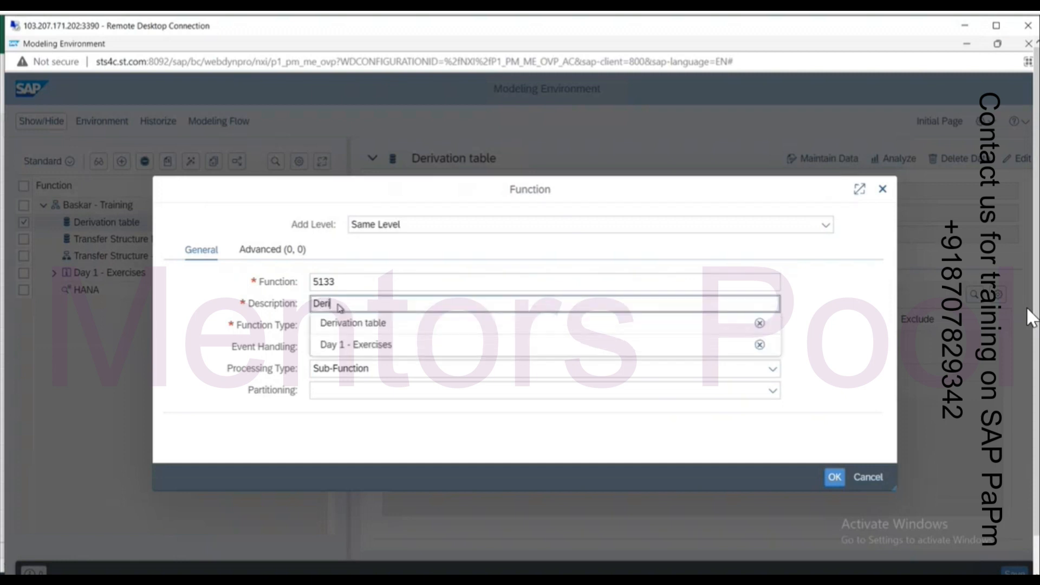
pyautogui.write('vation')
pyautogui.click(368, 331)
pyautogui.click(368, 330)
pyautogui.press('d')
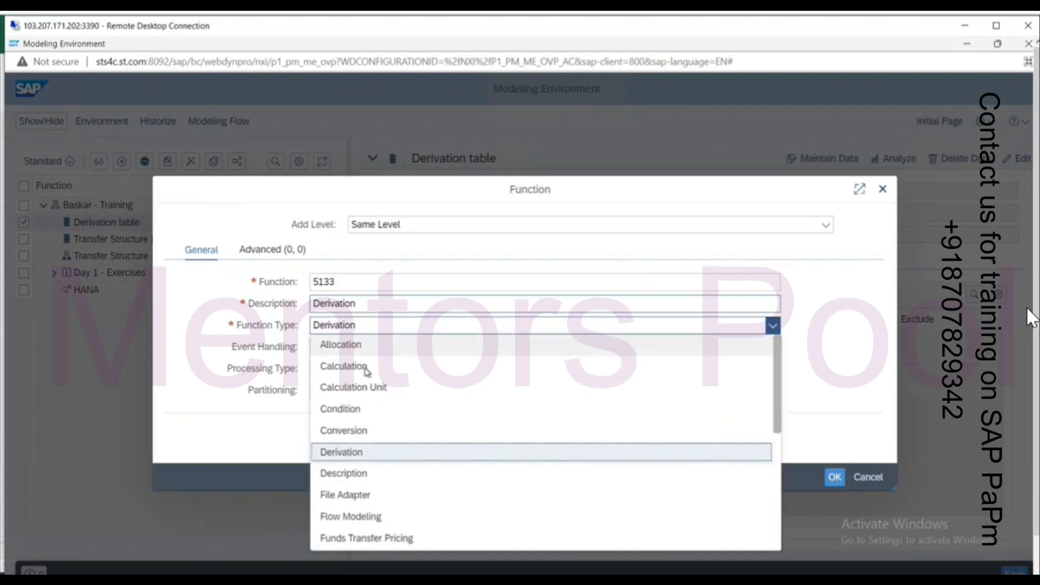
pyautogui.click(362, 460)
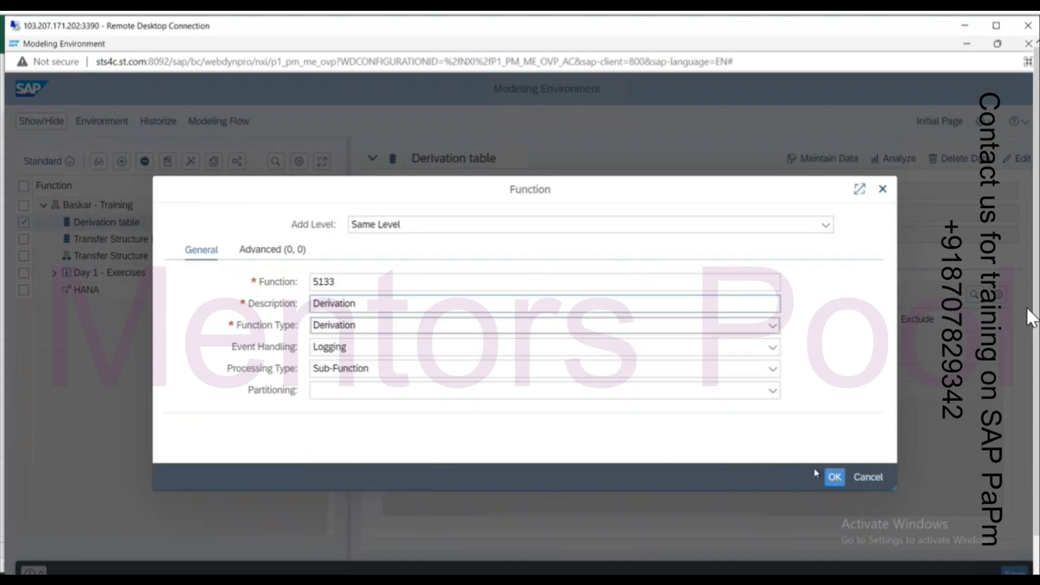
pyautogui.click(837, 478)
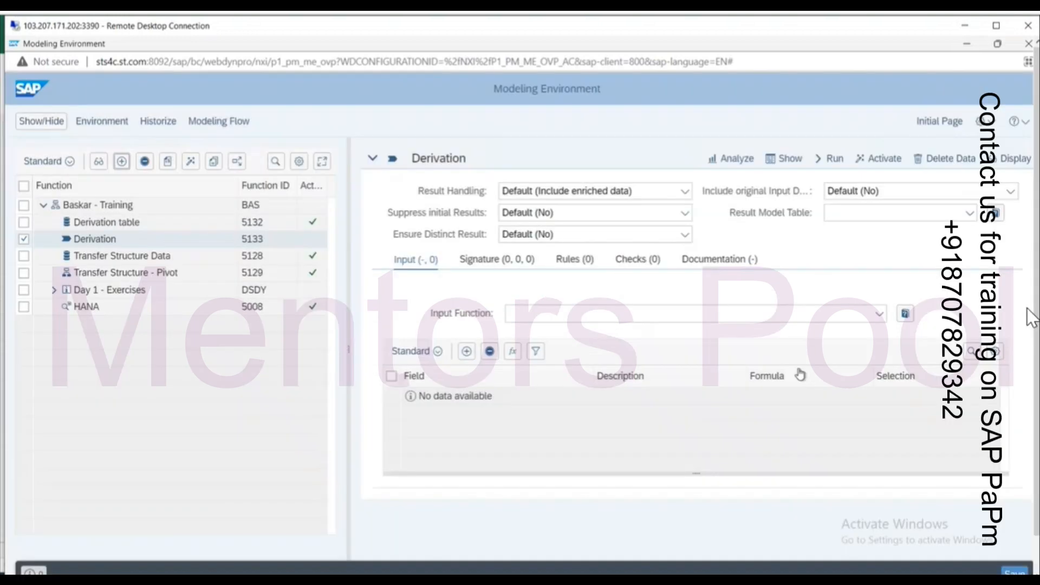
pyautogui.click(724, 318)
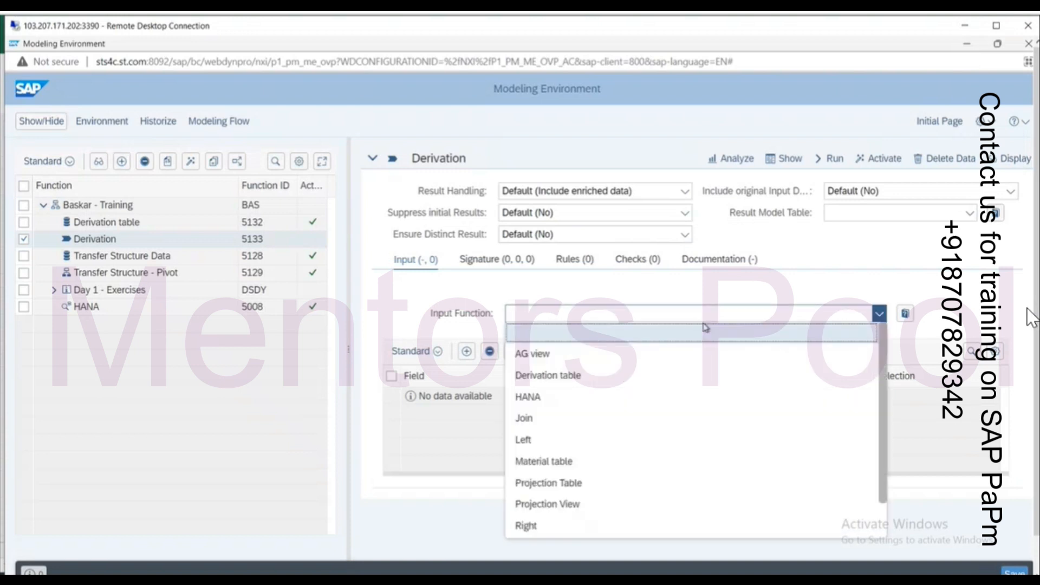
pyautogui.click(566, 373)
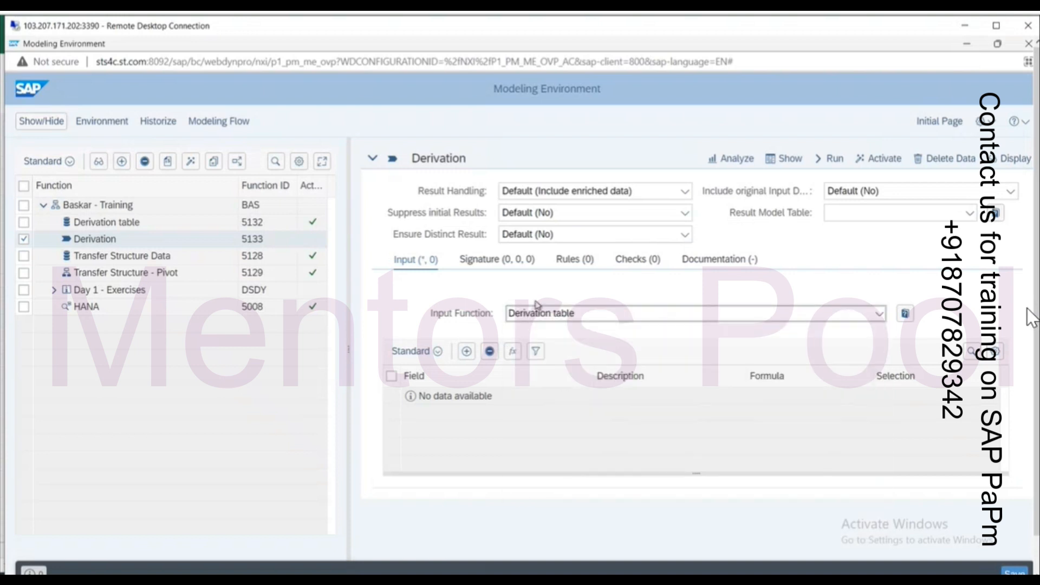
# Check the signature requirements on the workbook's SET sheet and add ZI_CONTRC and ZI_VALDAT from Derivation table to the Derivation function's Selection signature
pyautogui.click(513, 265)
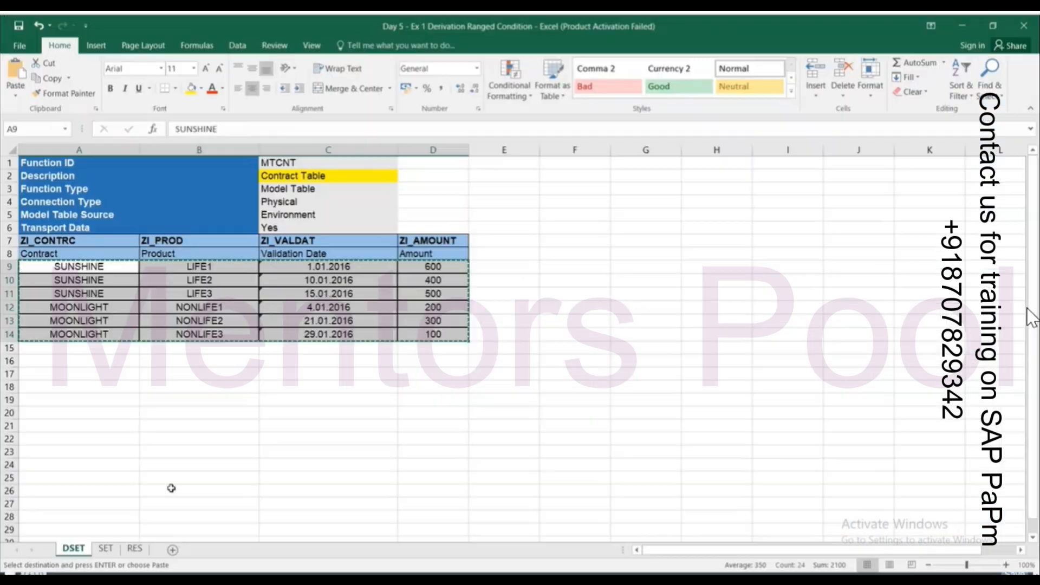
pyautogui.click(106, 549)
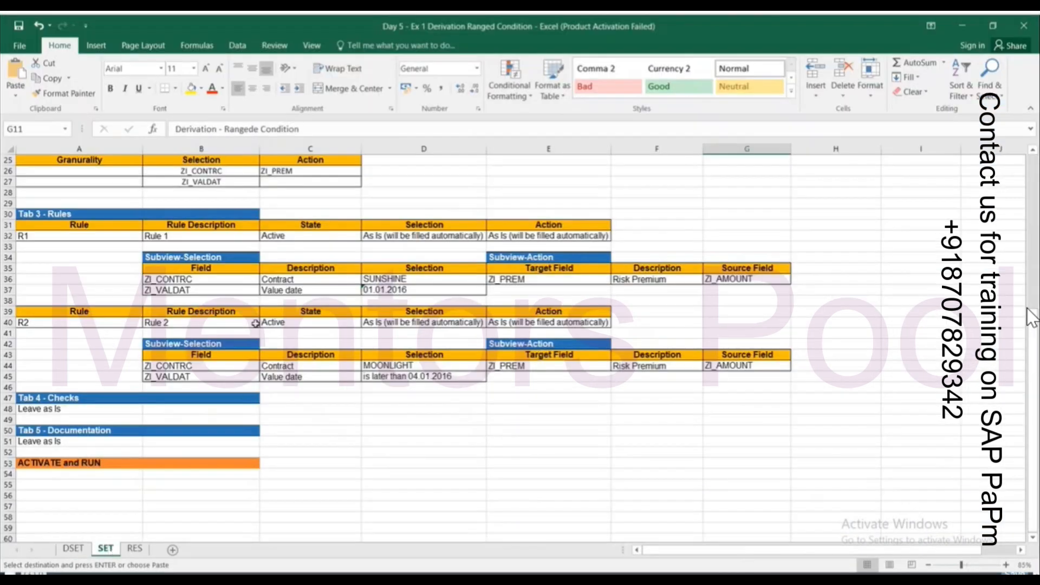
pyautogui.scroll(3, 240, 251)
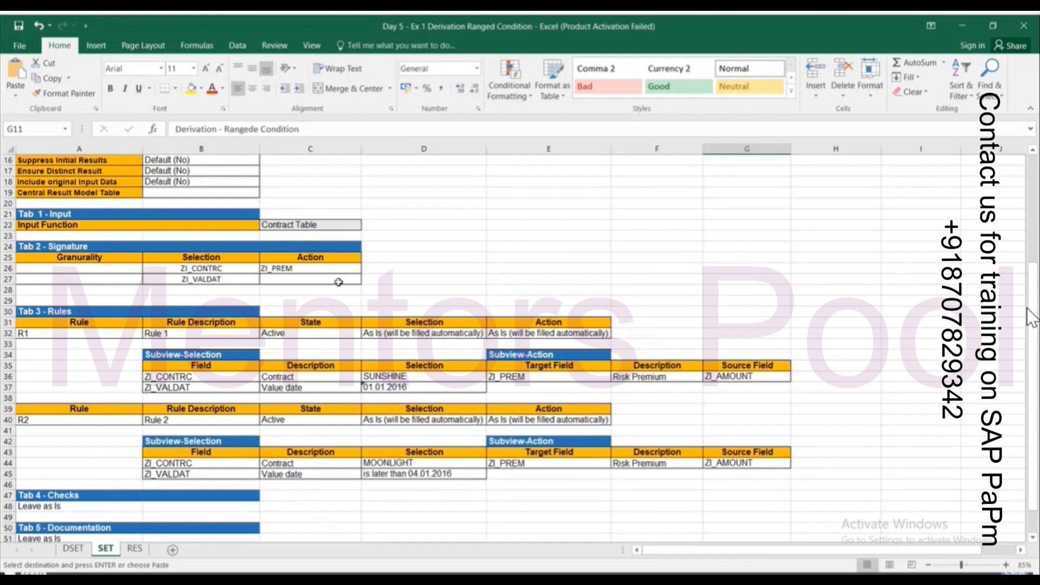
pyautogui.hotkey('alt', 'Tab')
pyautogui.click(466, 480)
pyautogui.click(216, 254)
pyautogui.click(436, 292)
pyautogui.click(436, 308)
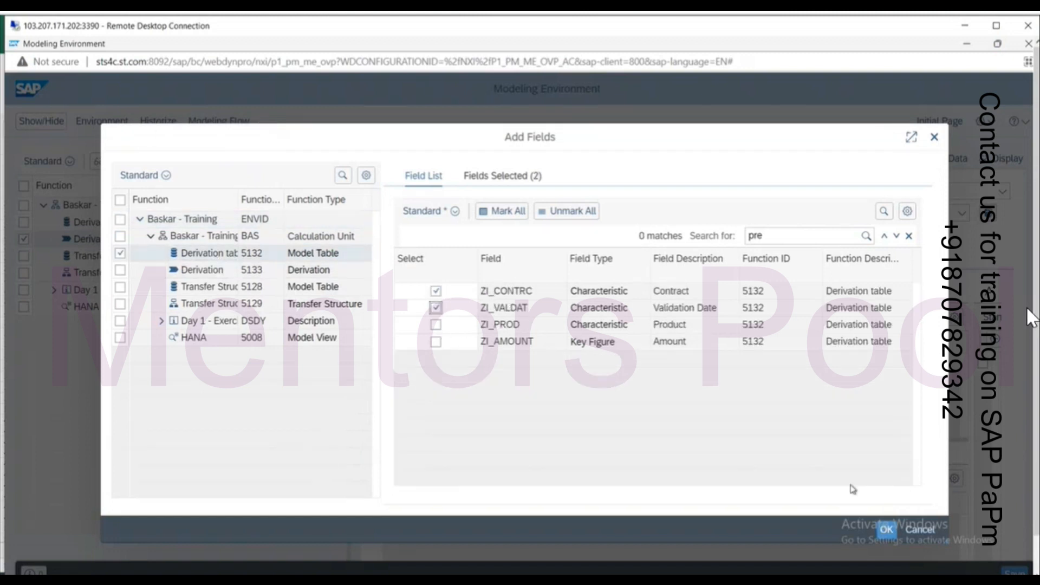
pyautogui.click(886, 532)
# Search the environment fields for ZI_PRE and add ZI_PREM to the Derivation function's Action signature
pyautogui.hotkey('alt', 'Tab')
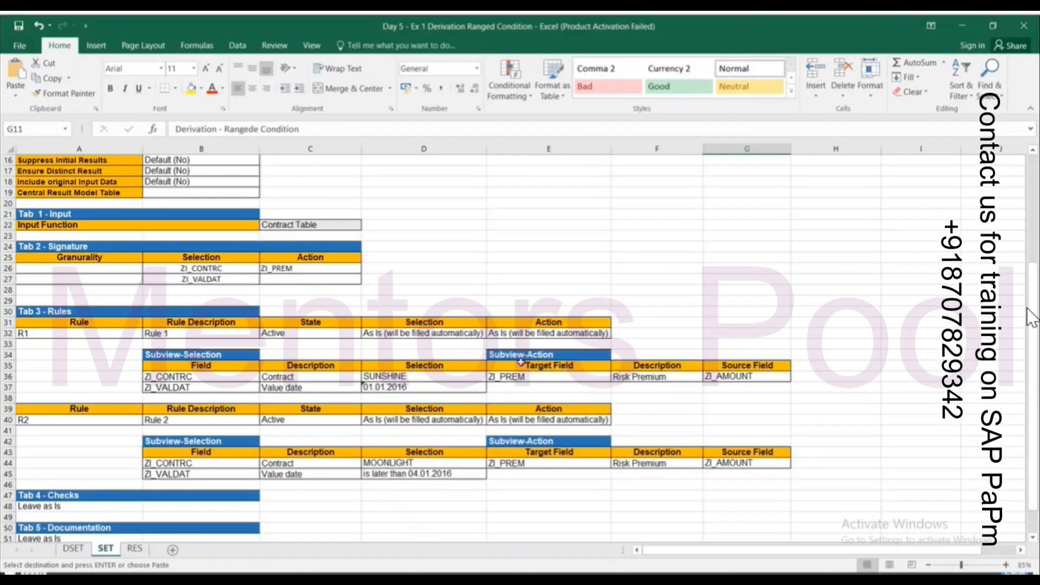
pyautogui.hotkey('alt', 'Tab')
pyautogui.click(466, 478)
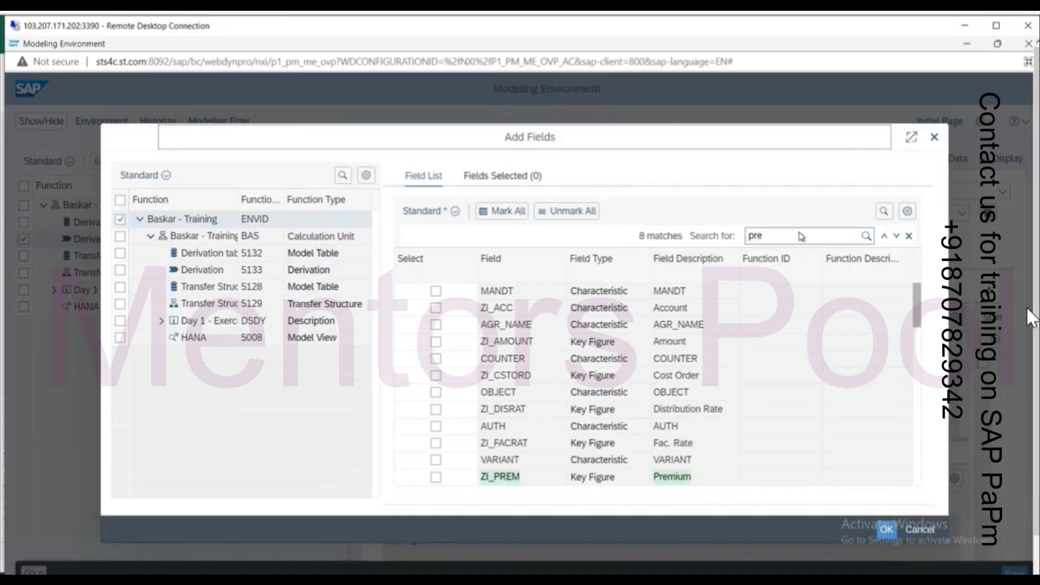
pyautogui.moveTo(775, 237); pyautogui.dragTo(737, 242)
pyautogui.write('ZI')
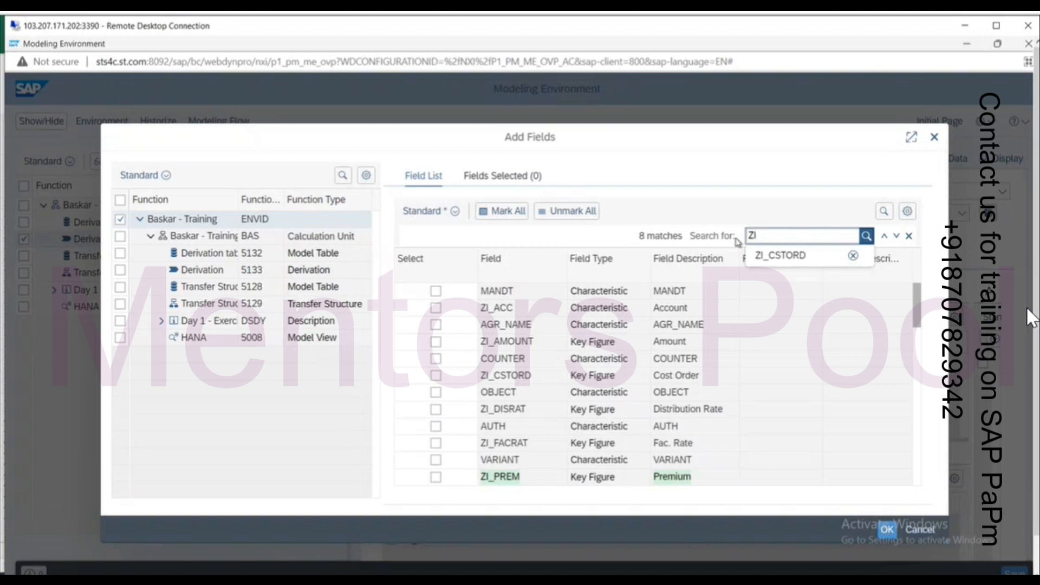
pyautogui.write('_PRE')
pyautogui.press('BackSpace')
pyautogui.press('Return')
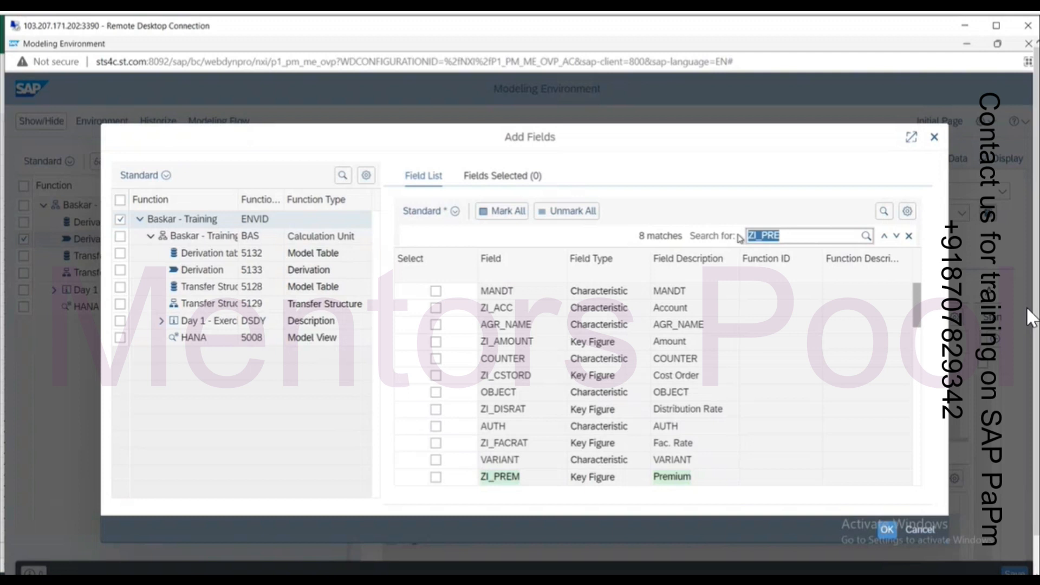
pyautogui.click(436, 478)
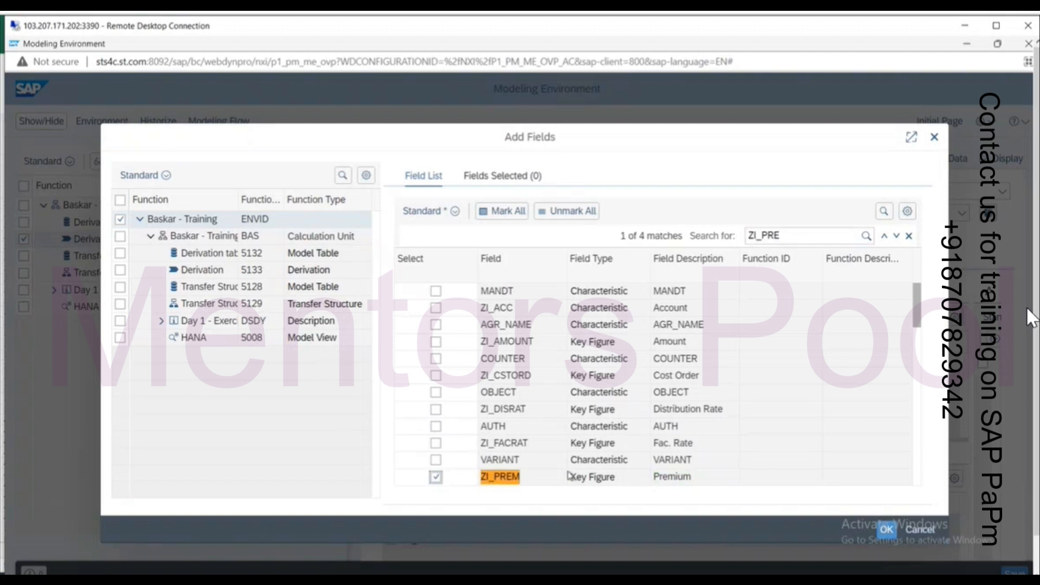
pyautogui.press('Return')
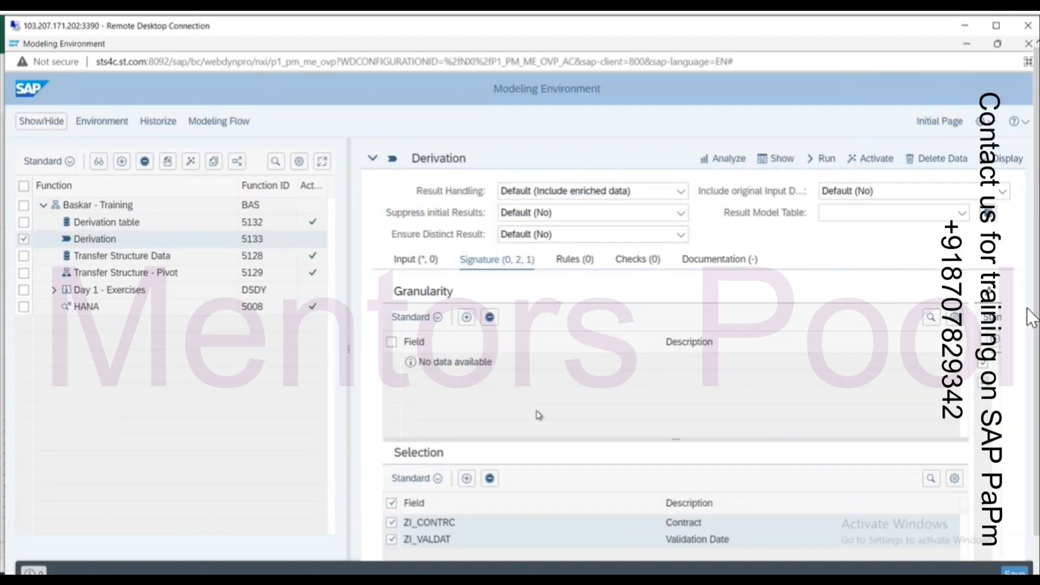
# Review the contract rows on the DSET sheet and the Selection and Action signature fields on the SET sheet
pyautogui.hotkey('alt', 'Tab')
pyautogui.click(73, 548)
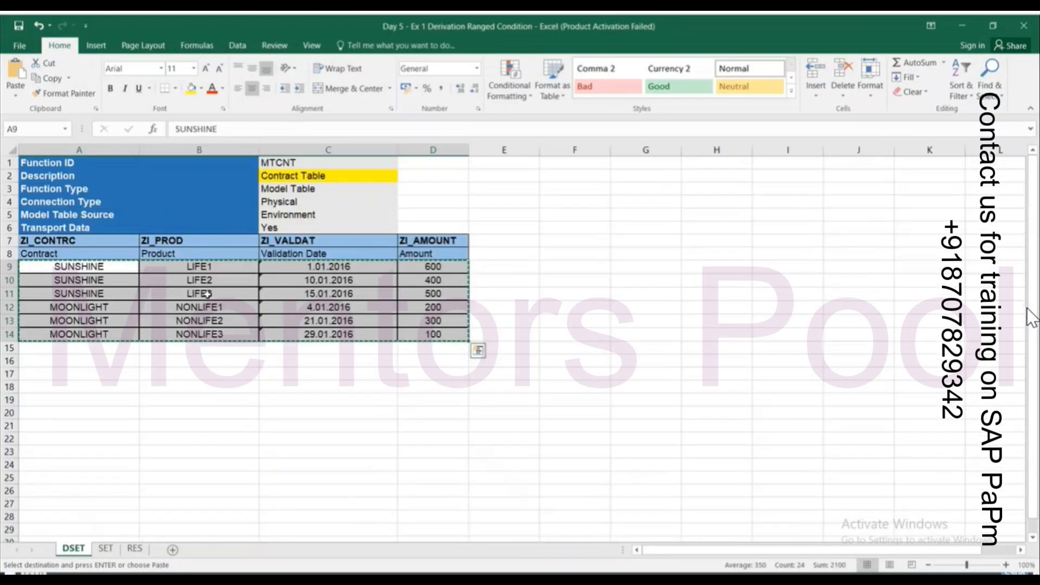
pyautogui.hotkey('ctrl', 'pagedown')
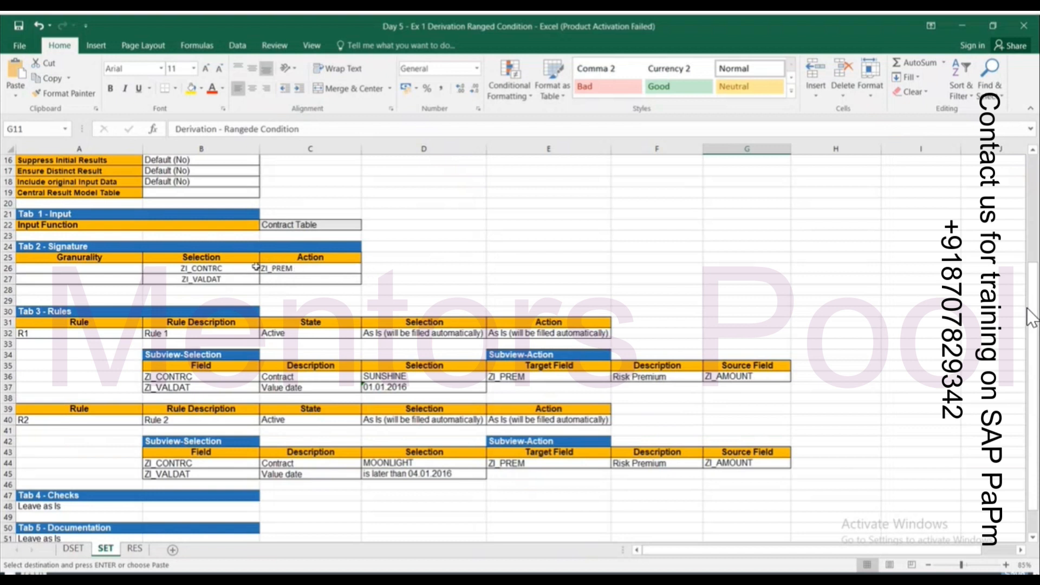
pyautogui.click(222, 268)
pyautogui.click(220, 280)
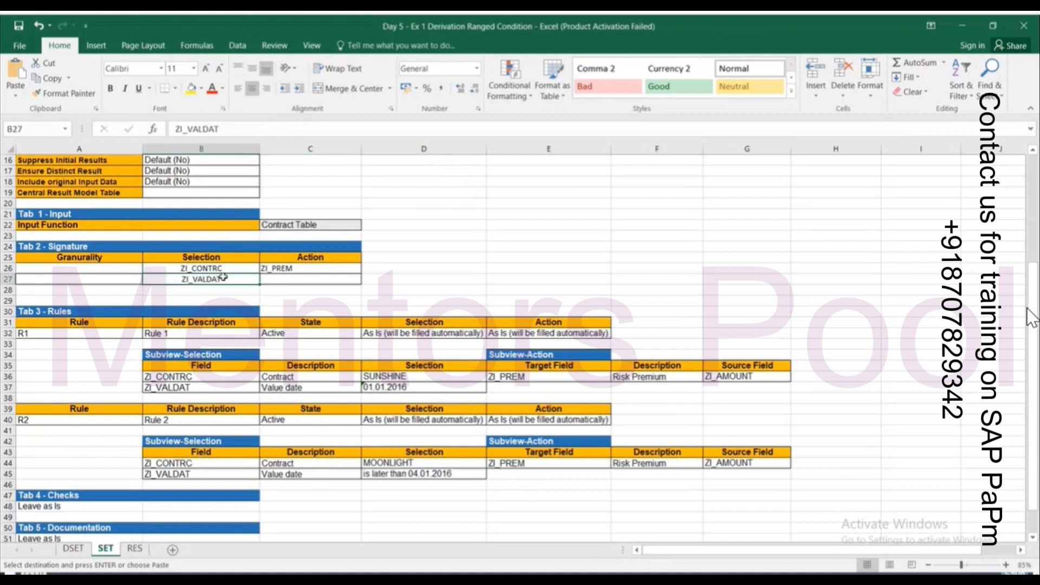
pyautogui.click(279, 268)
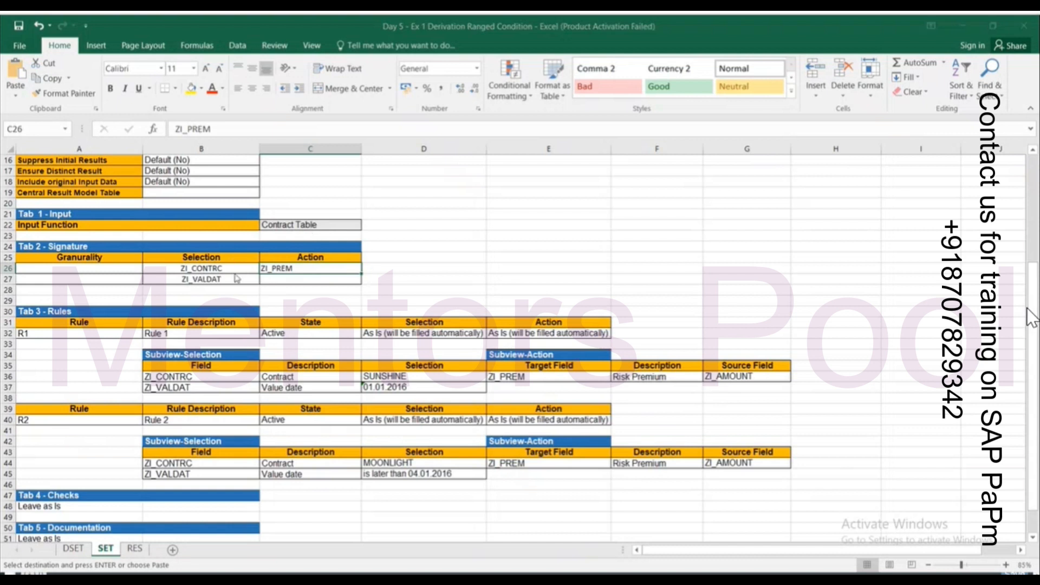
# Switch back to the Modeling Environment and add rule R0001 to the Derivation function with its default description
pyautogui.hotkey('alt', 'Tab')
pyautogui.click(572, 261)
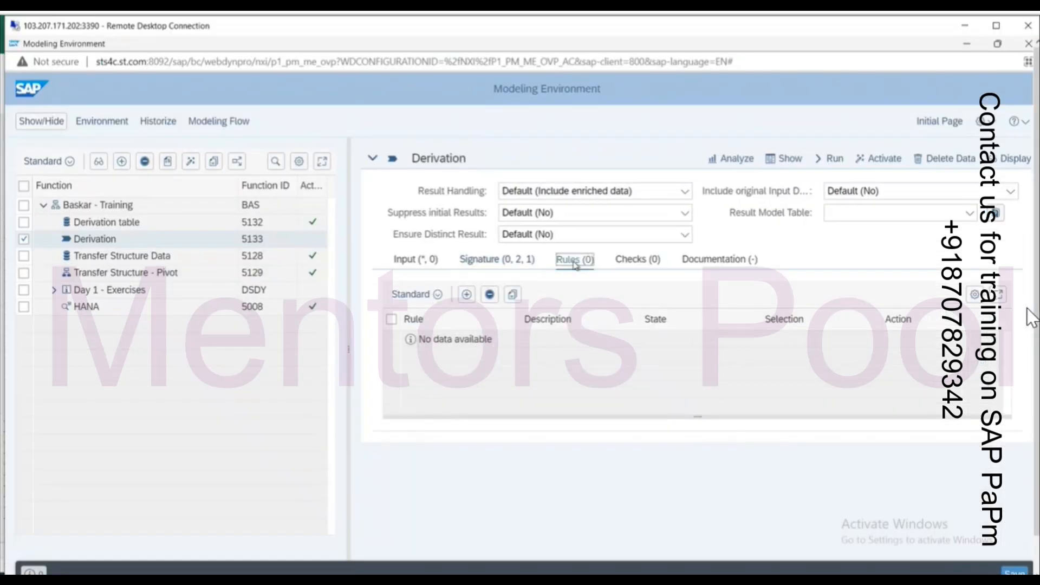
pyautogui.click(464, 294)
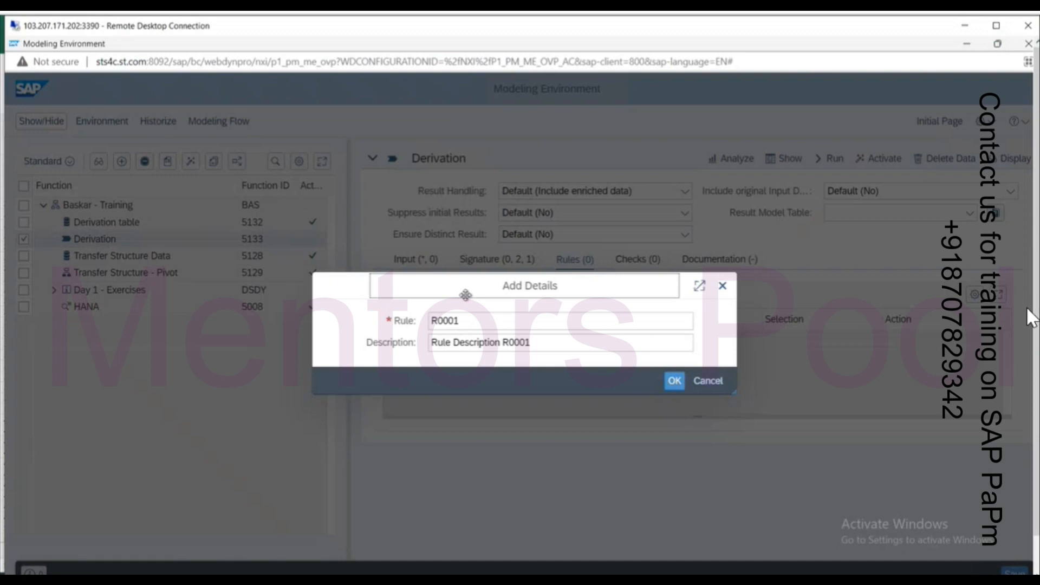
pyautogui.click(673, 381)
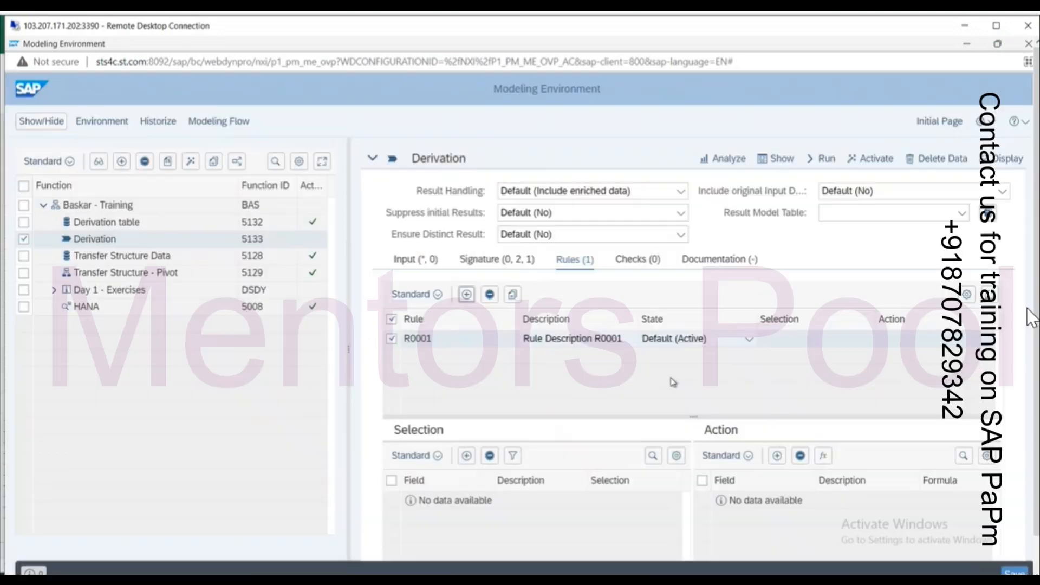
# Check rule 1 on the SET sheet and add ZI_CONTRC and ZI_VALDAT as selection fields of rule R0001
pyautogui.scroll(-1, 721, 375)
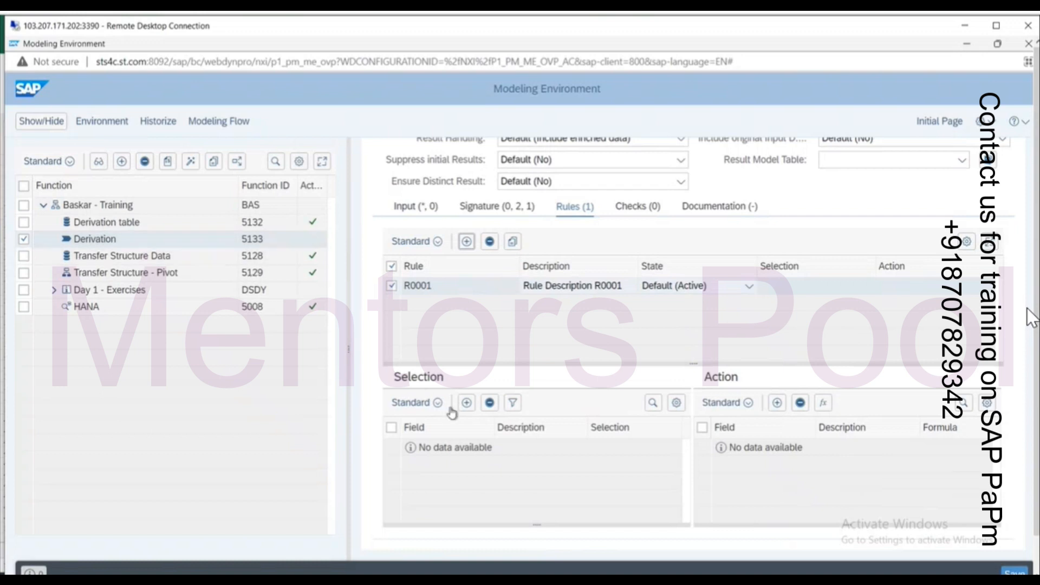
pyautogui.click(466, 403)
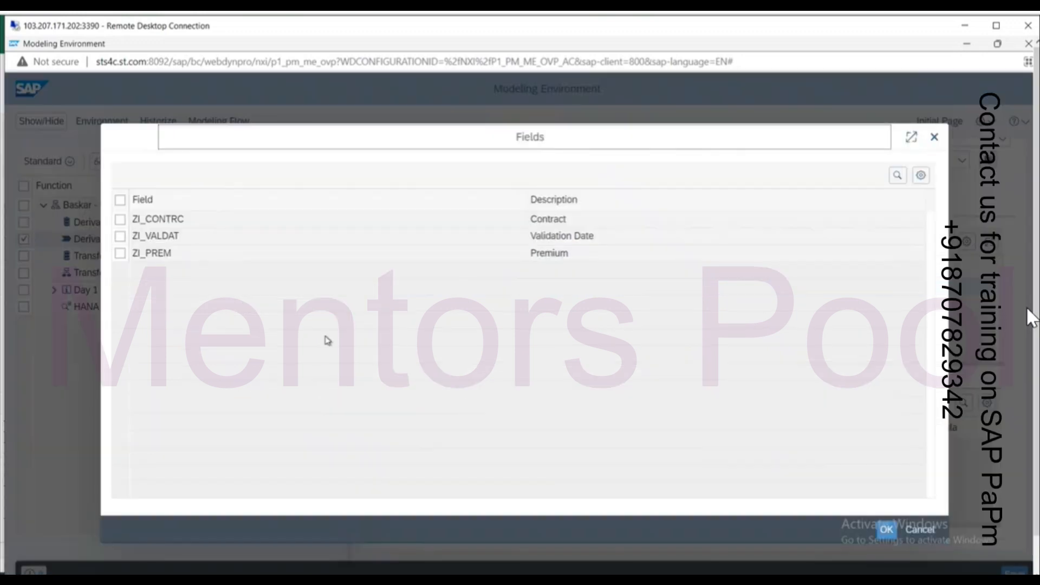
pyautogui.hotkey('alt', 'Tab')
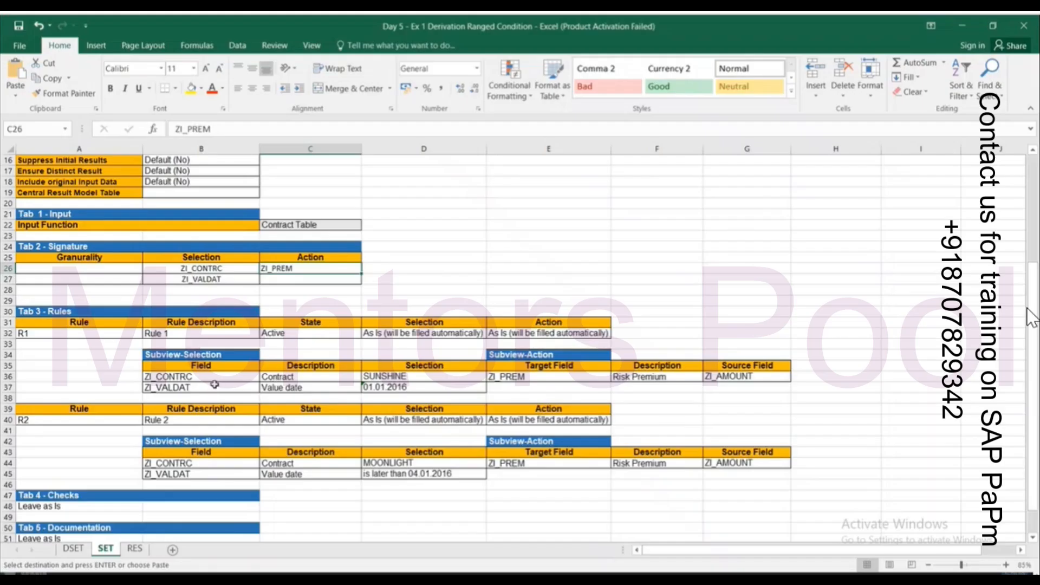
pyautogui.hotkey('alt', 'Tab')
pyautogui.click(120, 219)
pyautogui.click(121, 236)
pyautogui.click(887, 530)
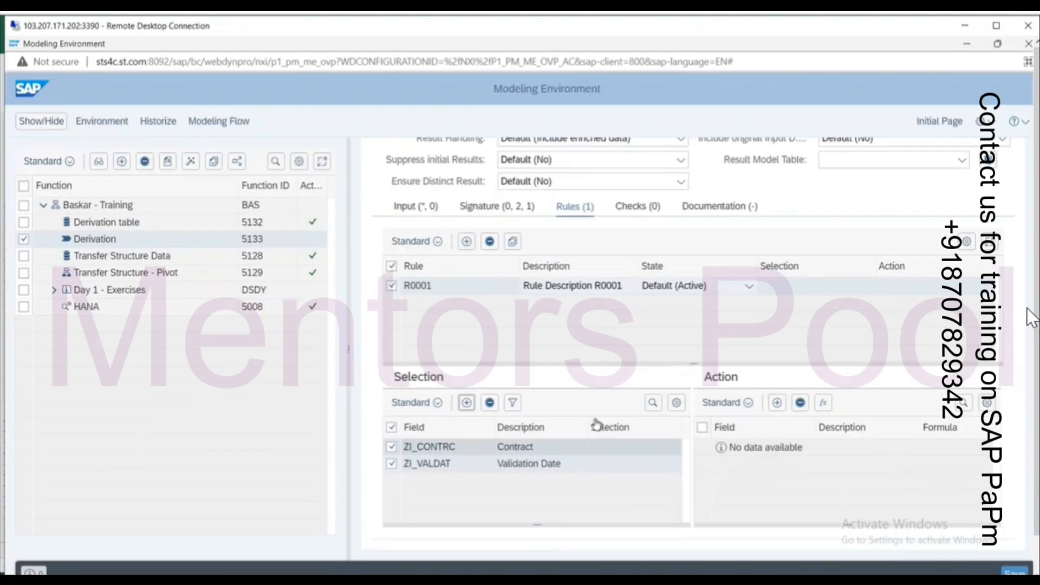
# Add ZI_PREM as the action field of rule R0001 and set its formula to ZI_AMOUNT
pyautogui.click(778, 403)
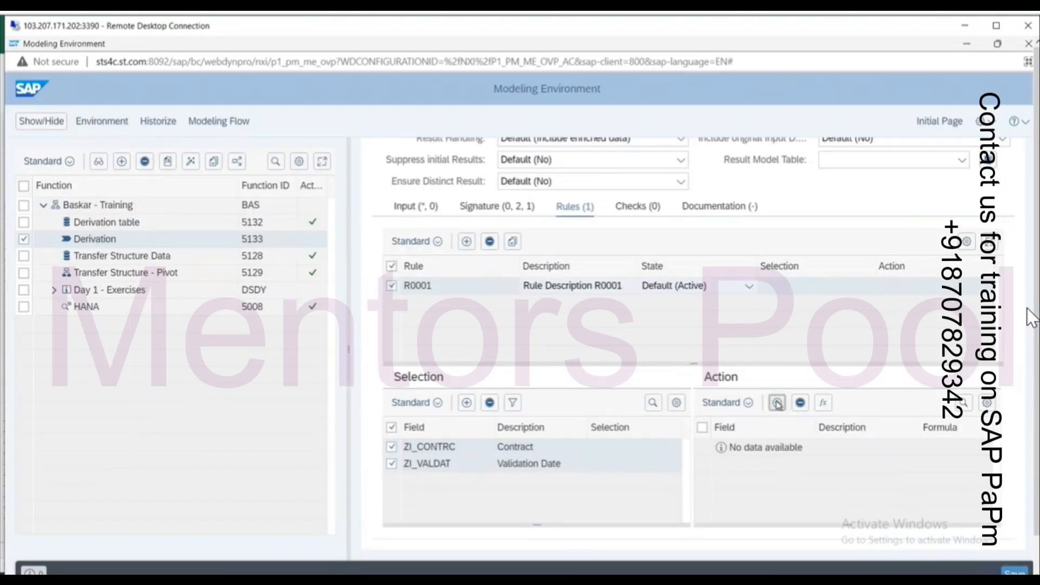
pyautogui.click(121, 252)
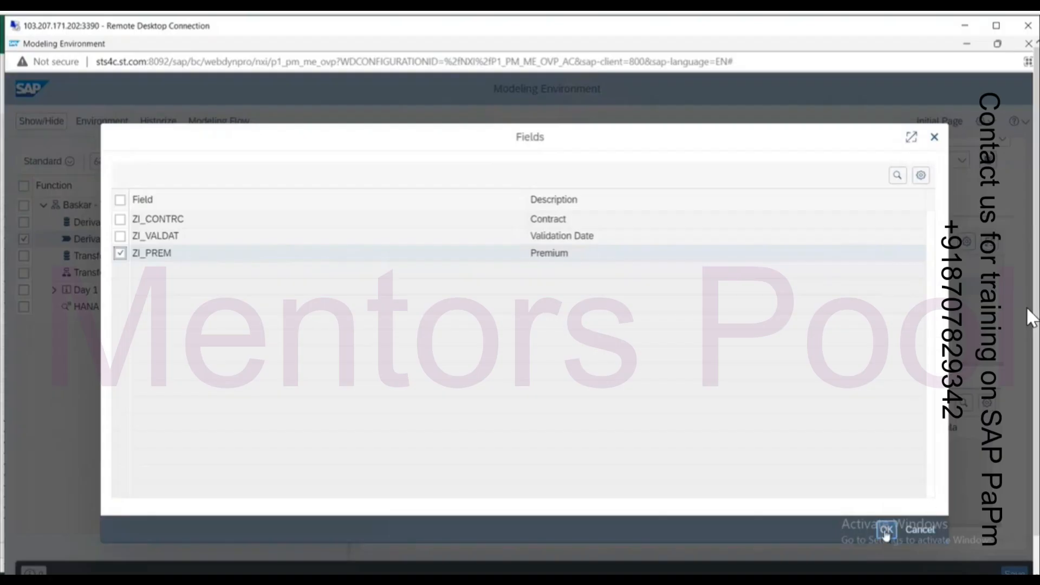
pyautogui.click(887, 530)
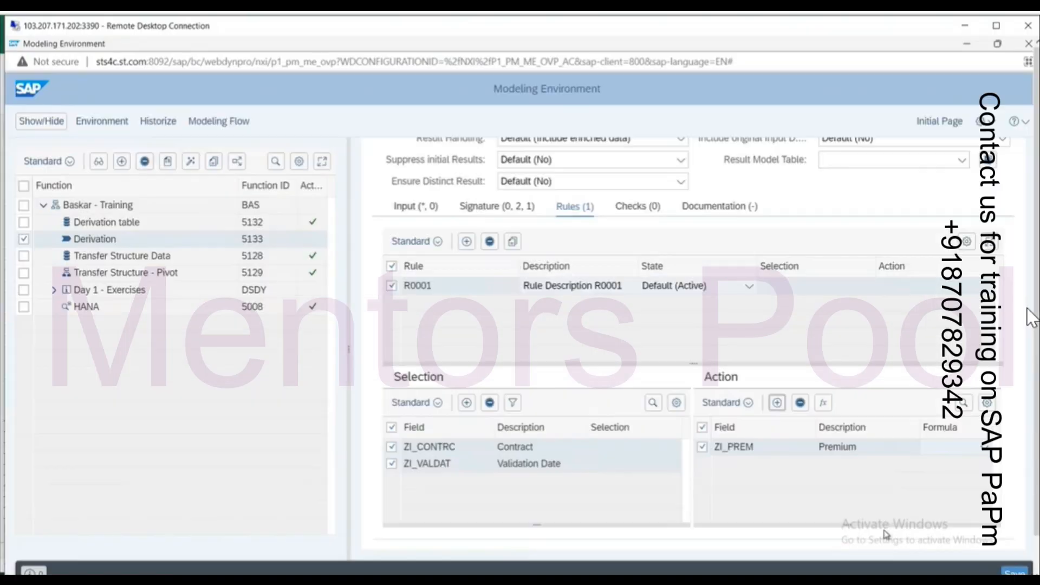
pyautogui.click(824, 403)
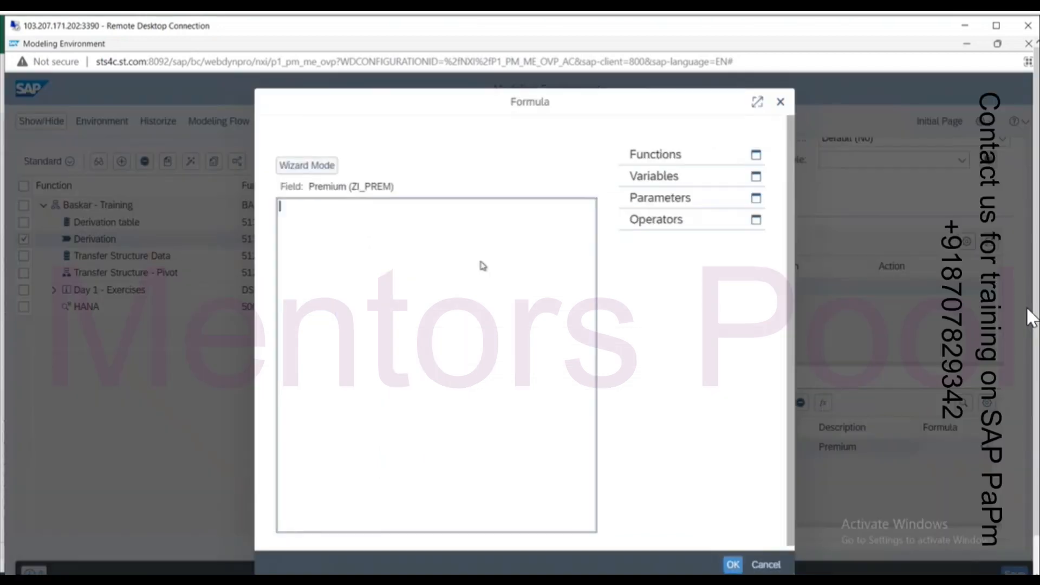
pyautogui.write('AMOUNT')
pyautogui.write('ZI')
pyautogui.write('_AMOUNT')
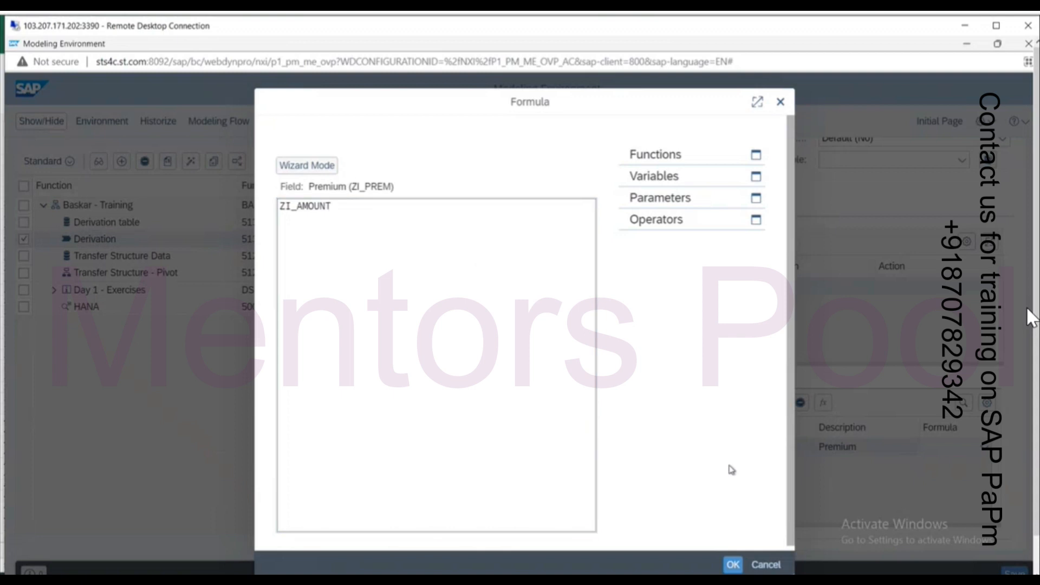
pyautogui.click(734, 565)
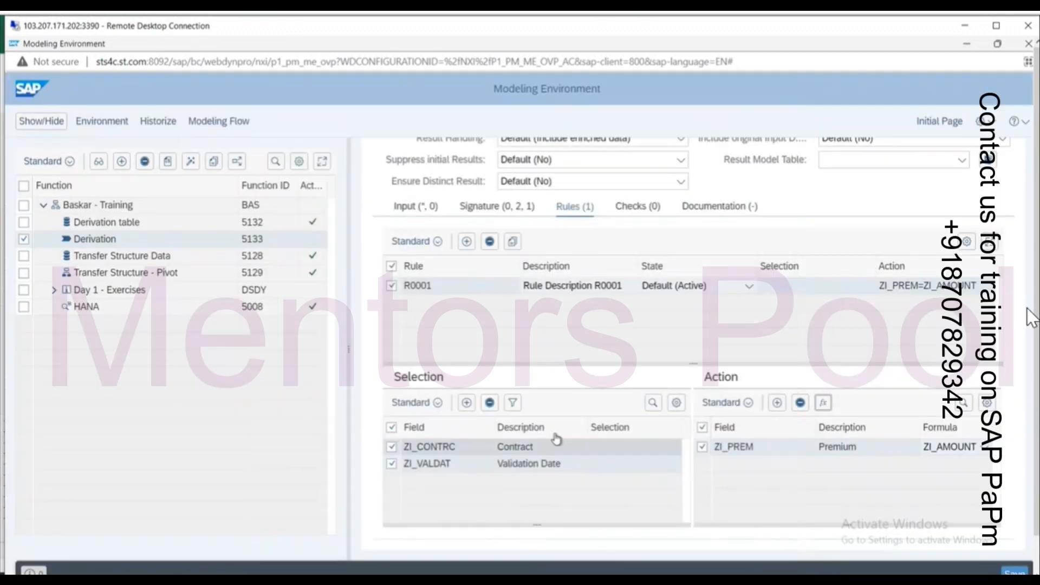
# Look up the contract value on the SET sheet and set rule R0001's Contract selection condition to is SUNSHINE
pyautogui.click(513, 404)
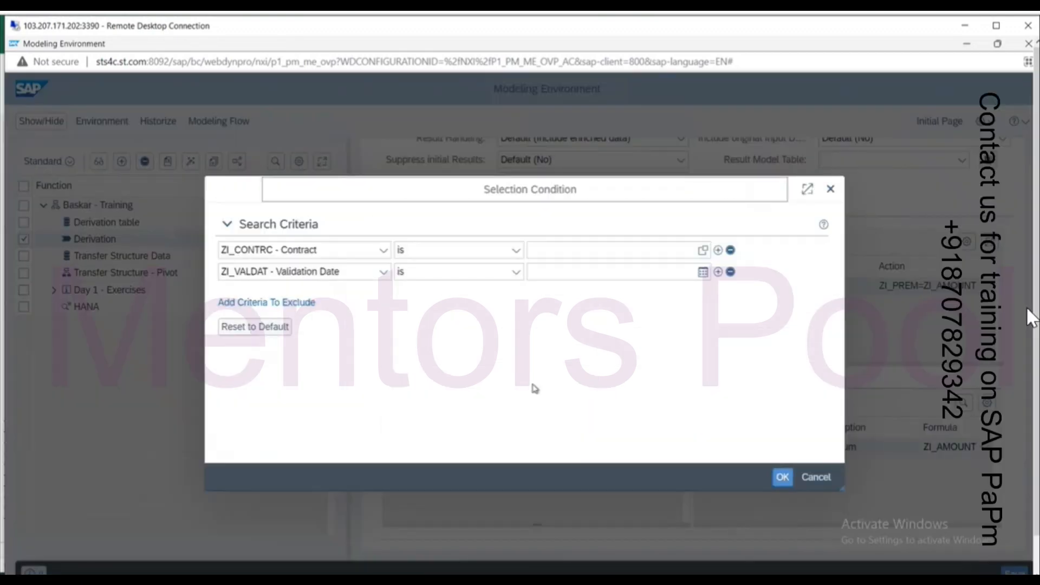
pyautogui.hotkey('alt', 'Tab')
pyautogui.press('Tab')
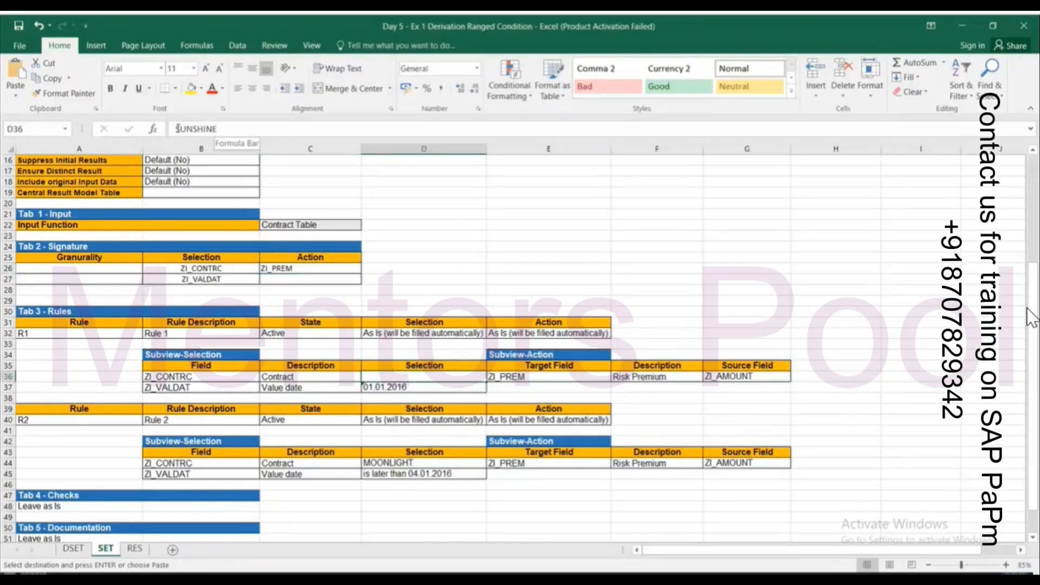
pyautogui.press('Tab')
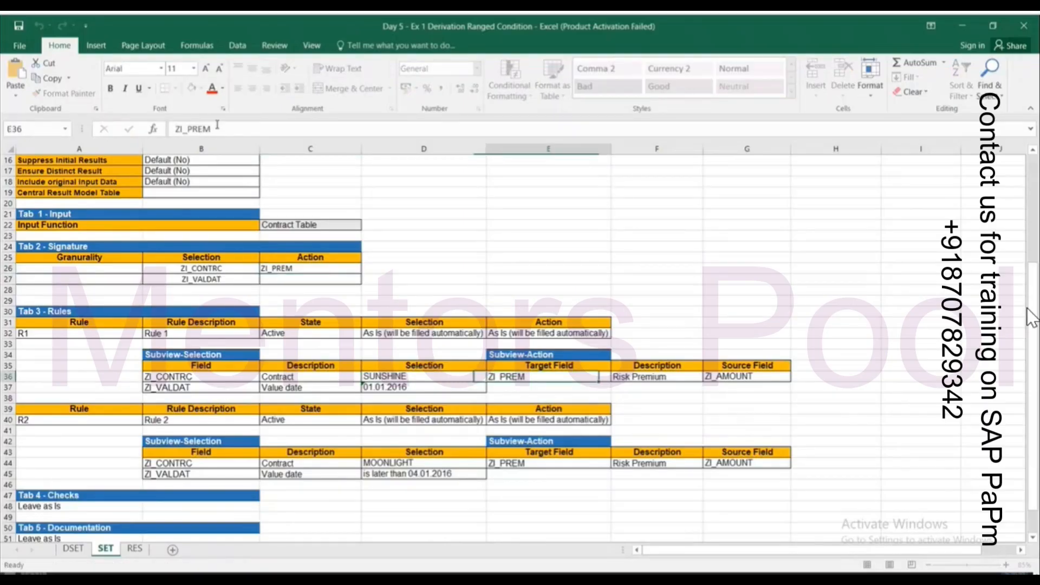
pyautogui.hotkey('alt', 'Tab')
pyautogui.click(551, 251)
pyautogui.write('SUNSHINE')
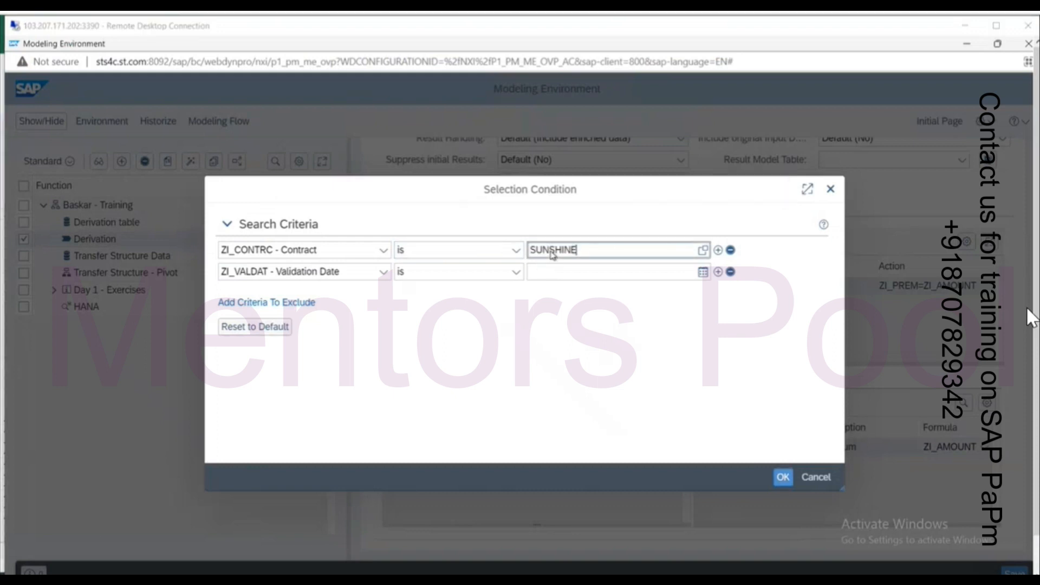
# Copy rule 1's value date from the SET sheet and set rule R0001's Validation Date selection condition to is 01.01.2016
pyautogui.hotkey('alt', 'Tab')
pyautogui.press('Return')
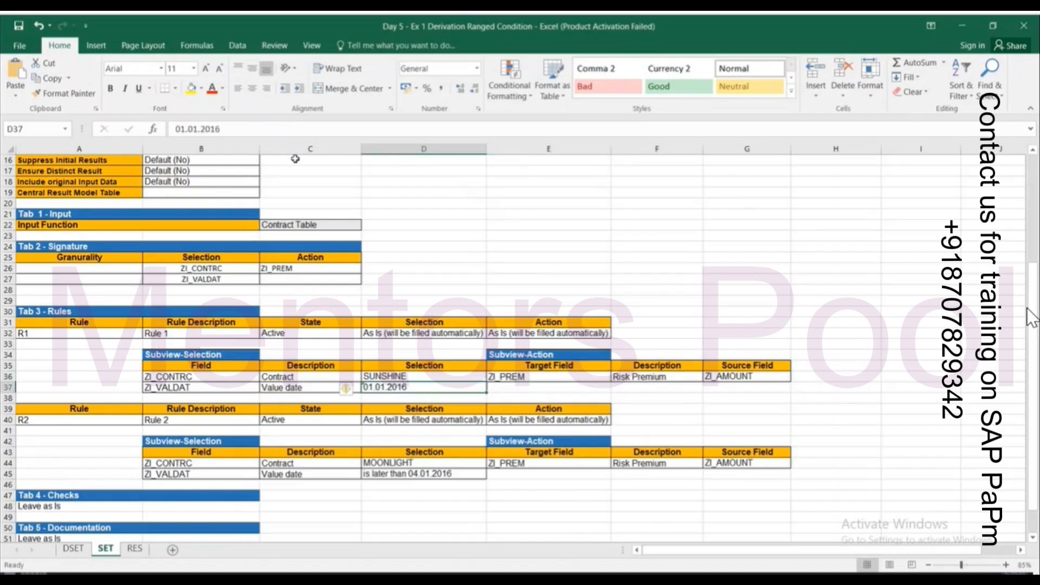
pyautogui.moveTo(245, 130); pyautogui.dragTo(186, 129)
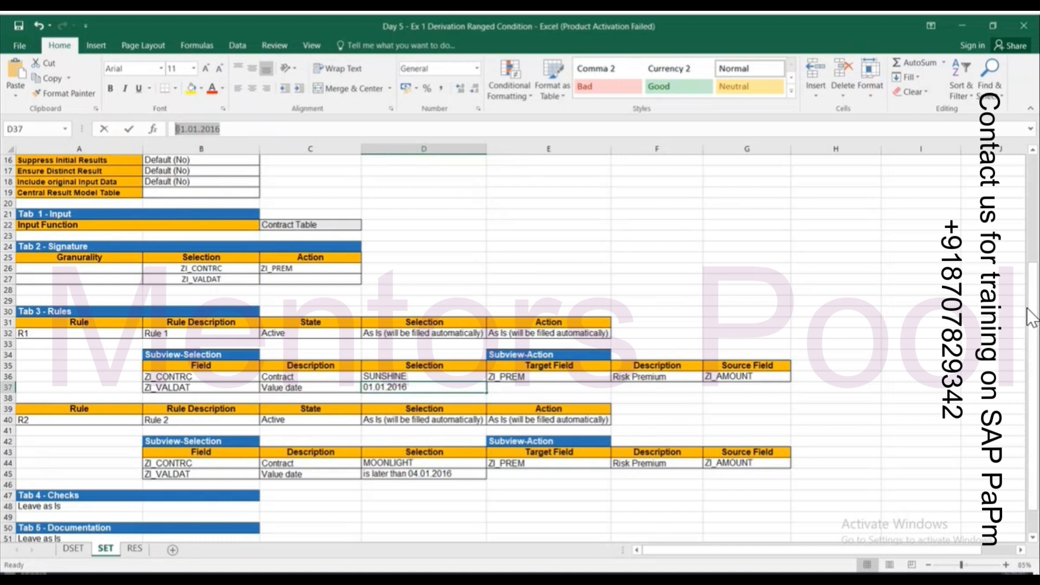
pyautogui.hotkey('ctrl', 'c')
pyautogui.hotkey('alt', 'Tab')
pyautogui.click(576, 273)
pyautogui.hotkey('ctrl', 'v')
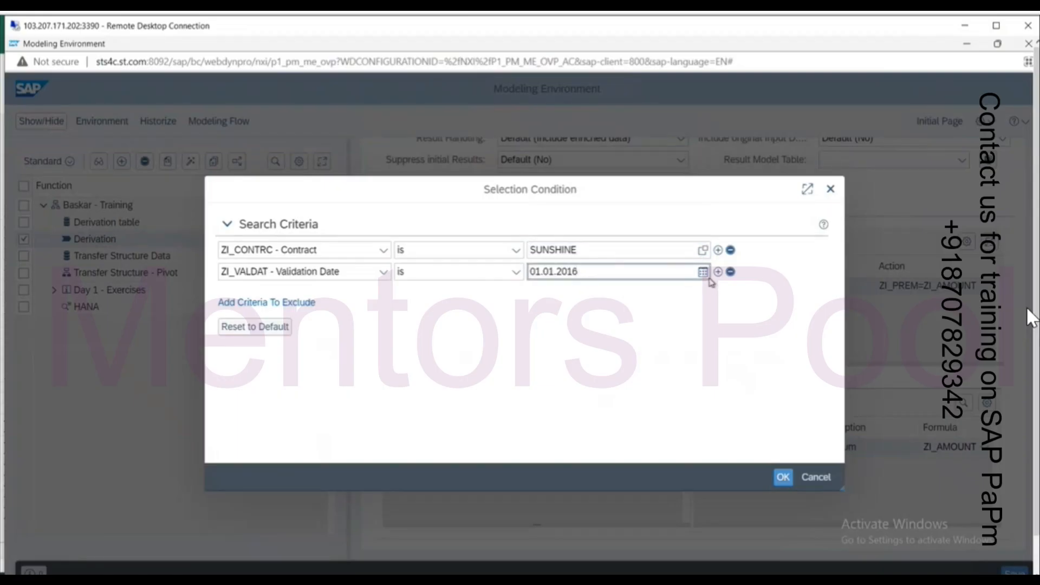
pyautogui.click(702, 275)
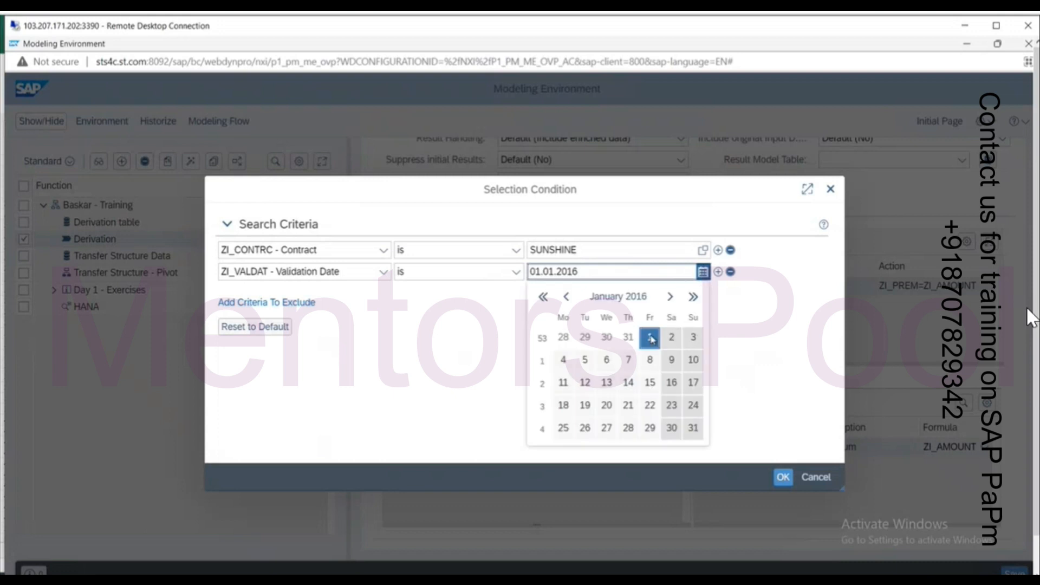
pyautogui.click(652, 338)
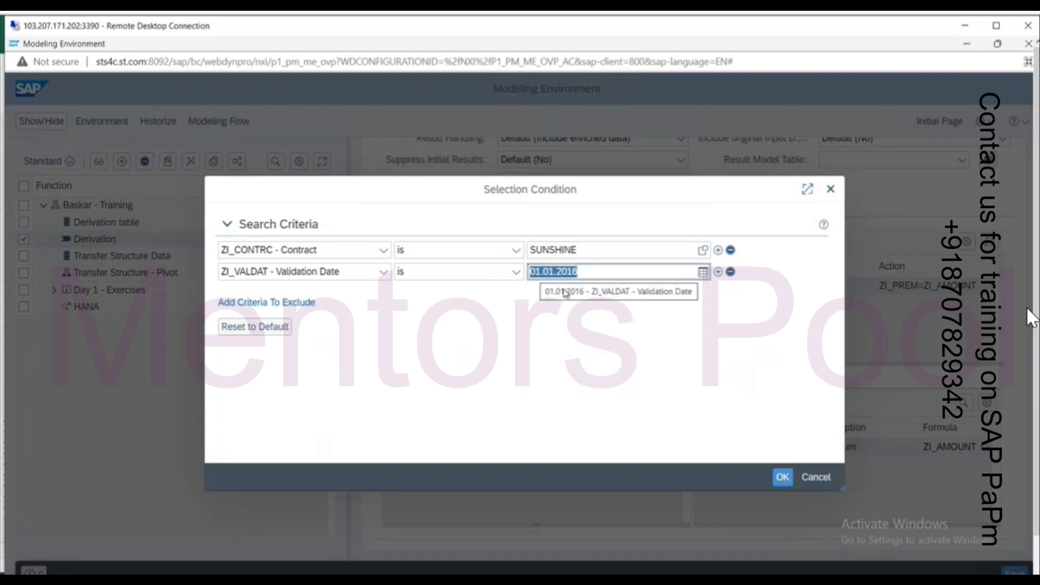
pyautogui.click(781, 479)
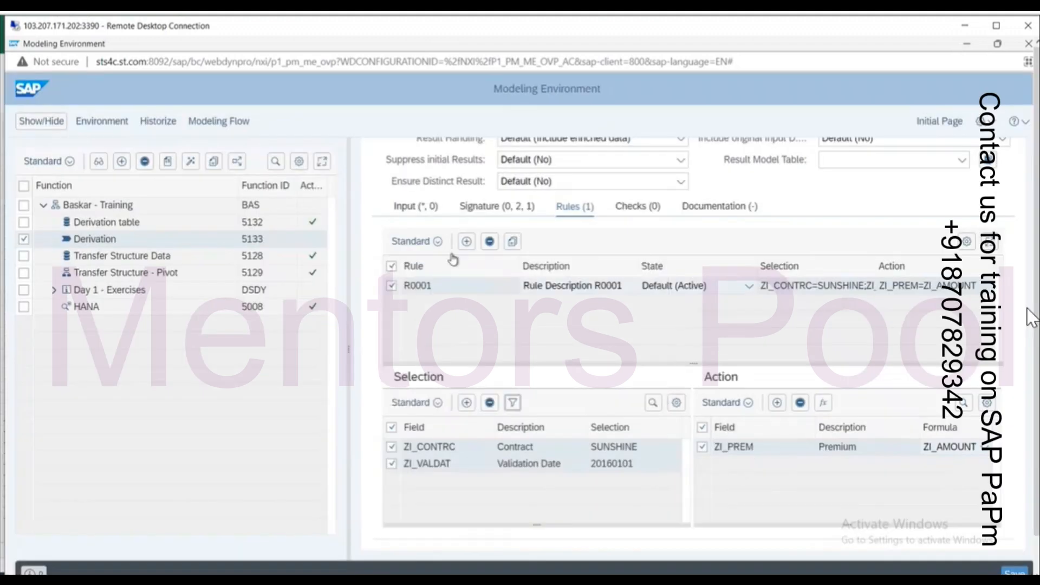
pyautogui.click(467, 243)
pyautogui.hotkey('alt', 'Tab')
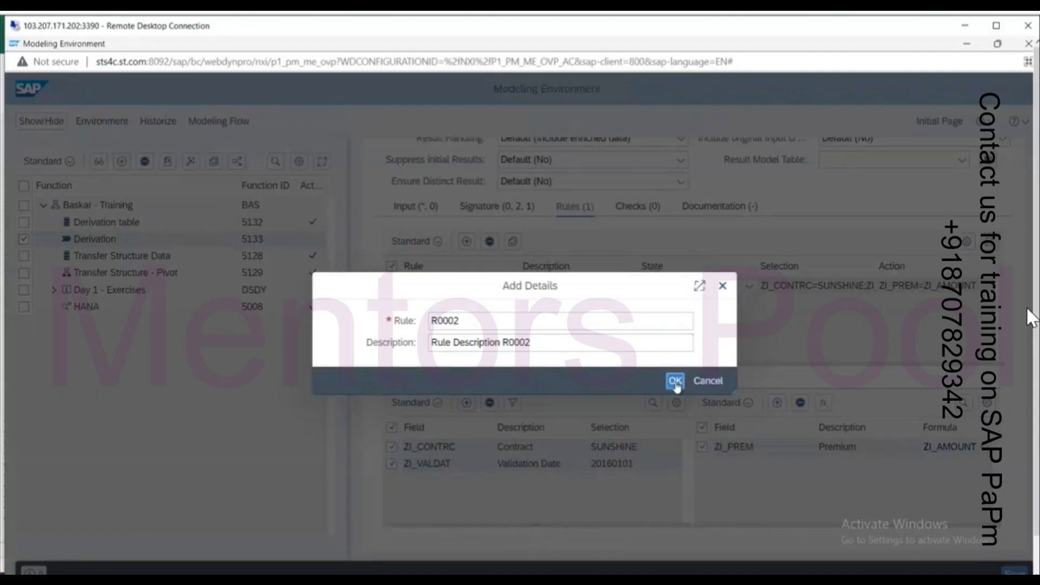
pyautogui.click(675, 381)
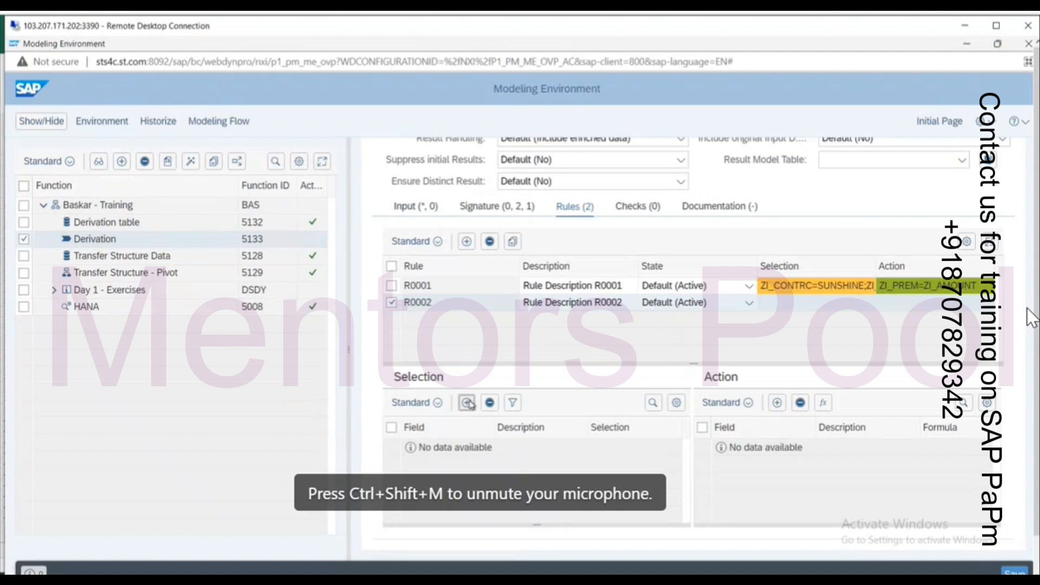
pyautogui.click(466, 403)
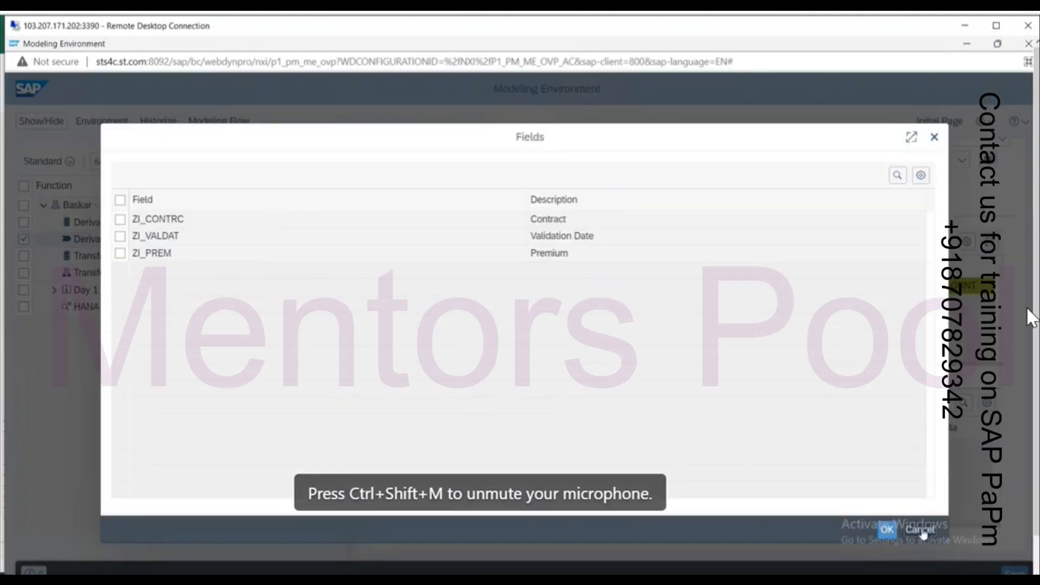
pyautogui.click(922, 531)
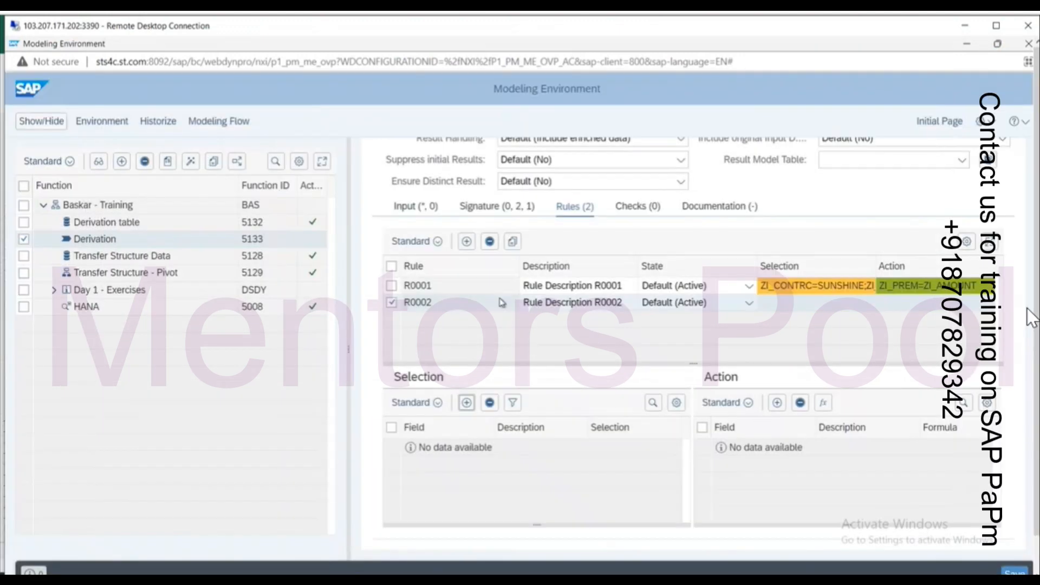
pyautogui.click(490, 242)
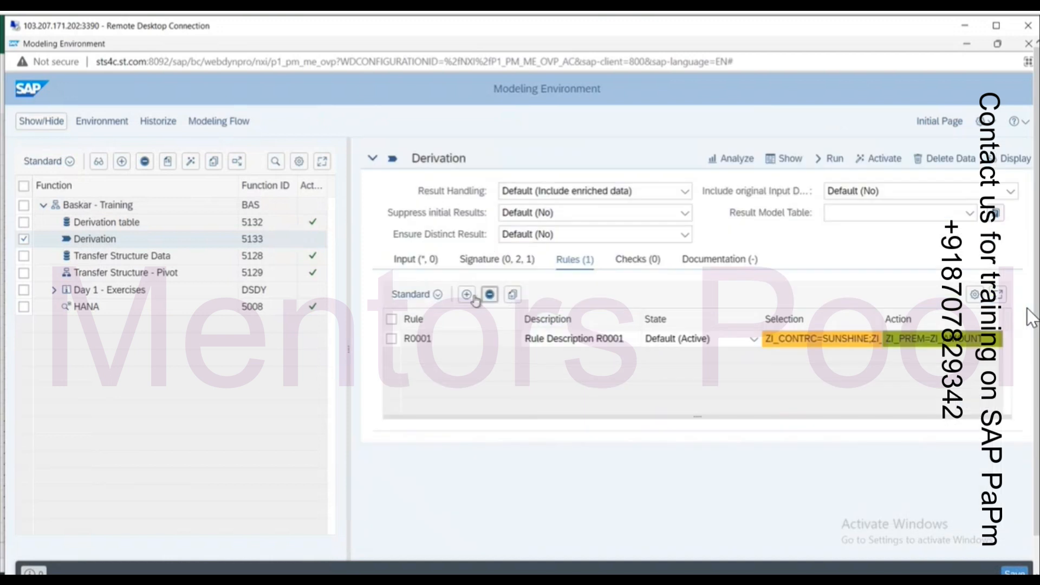
# Copy rule R0001 to a new rule R0002 positioned below row 1, keeping the proposed description
pyautogui.click(391, 338)
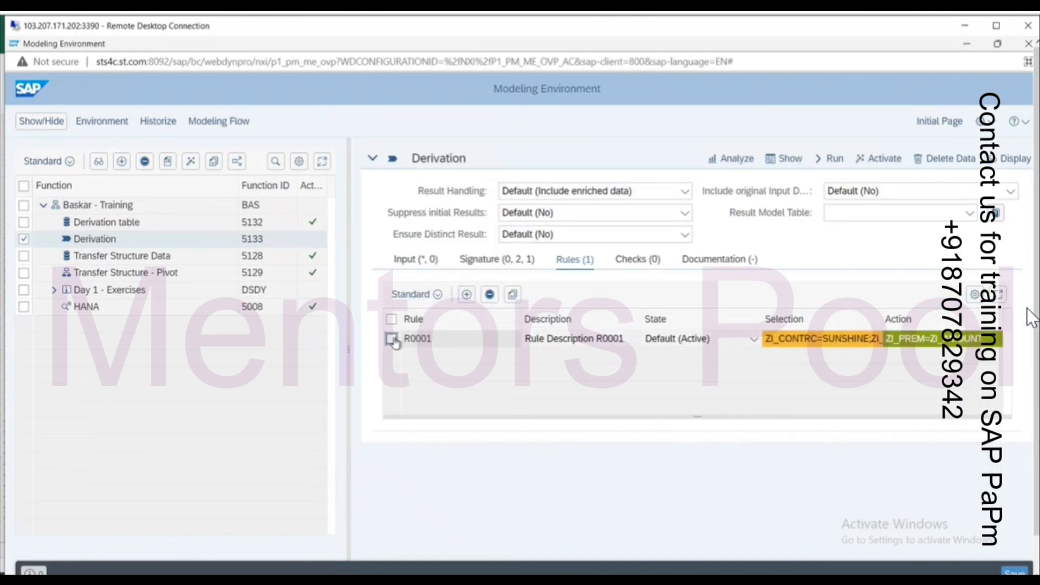
pyautogui.click(513, 295)
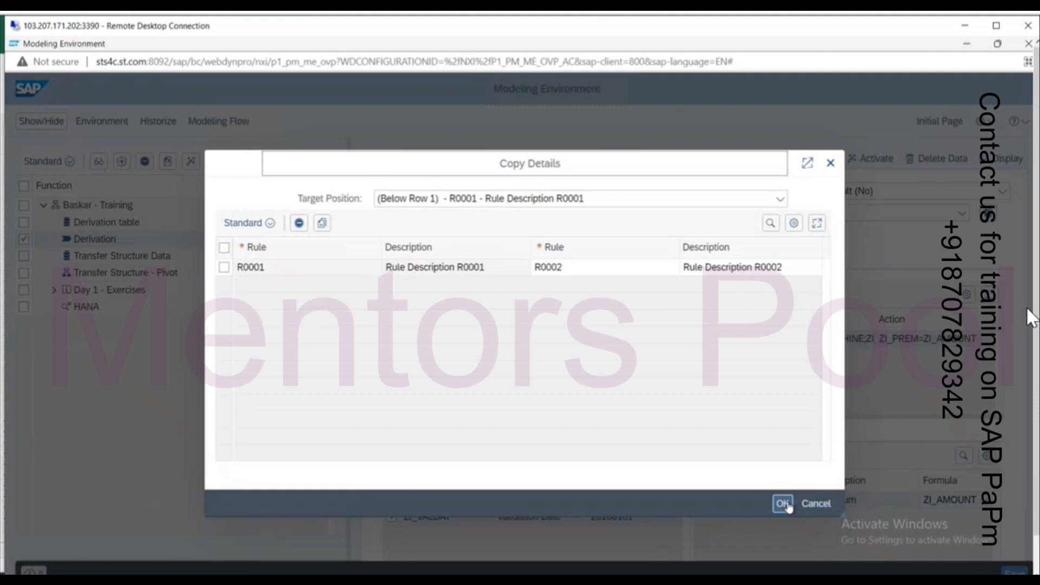
pyautogui.click(783, 504)
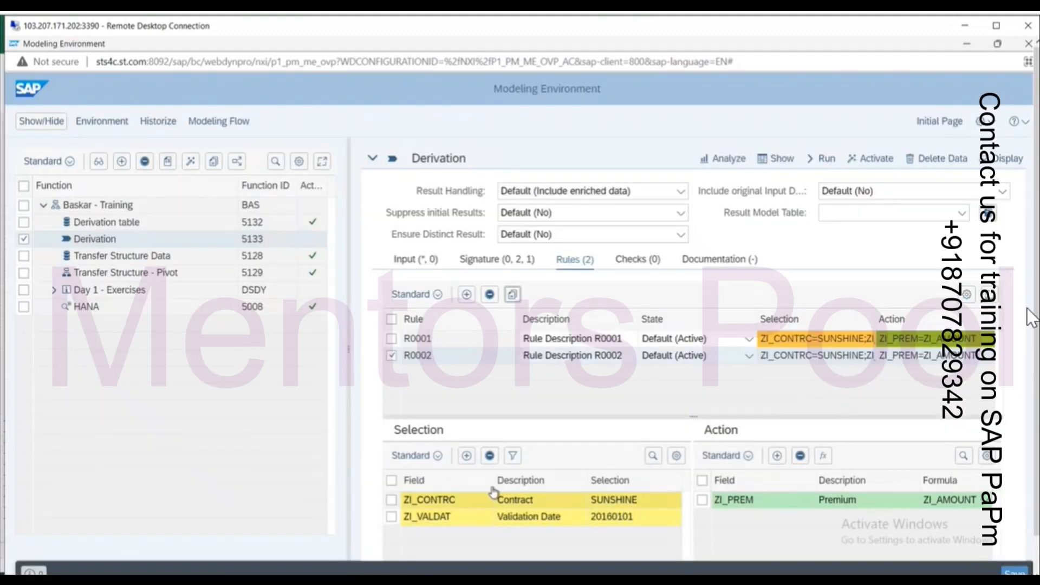
# Take rule 2's contract value from the SET sheet and set rule R0002's Contract selection condition to is MOONLIGHT
pyautogui.click(391, 499)
pyautogui.click(391, 517)
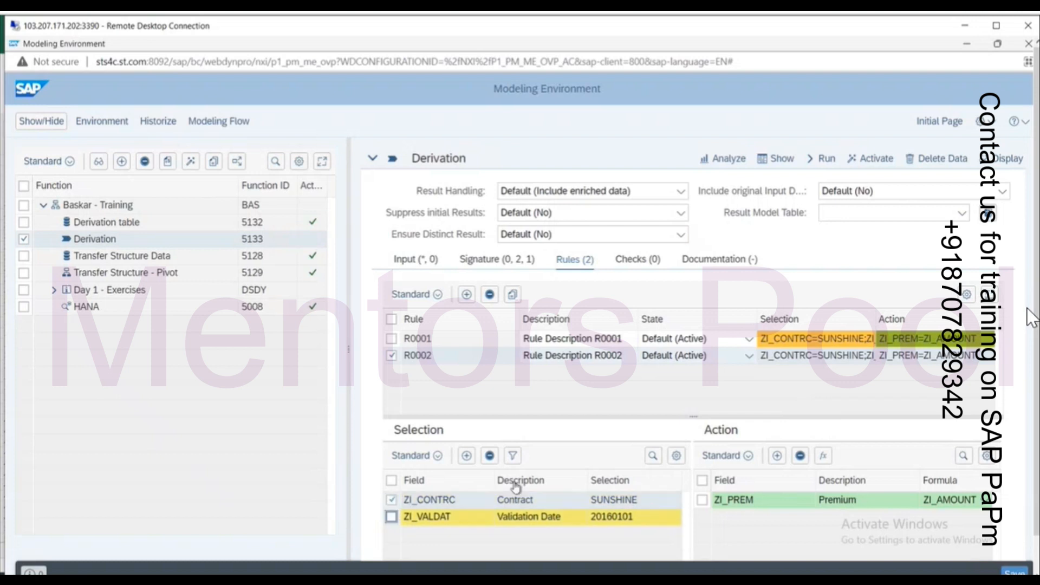
pyautogui.click(512, 456)
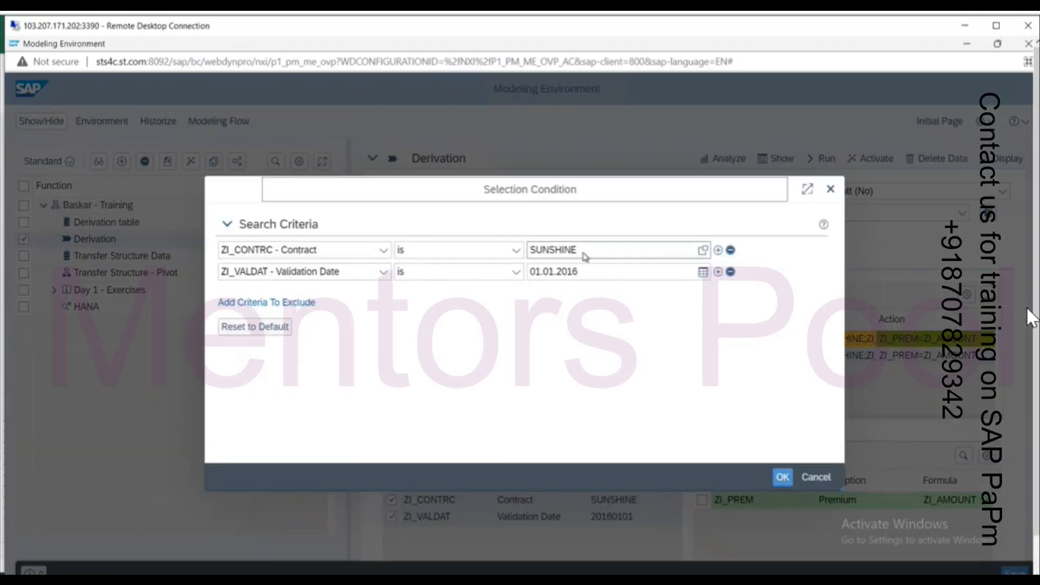
pyautogui.hotkey('alt', 'Tab')
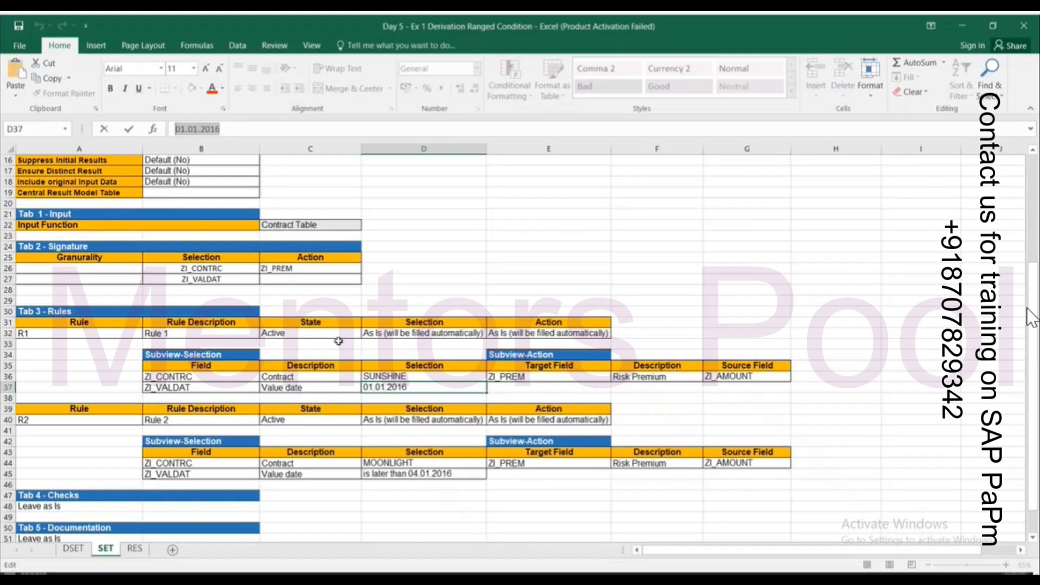
pyautogui.click(426, 463)
pyautogui.press('Escape')
pyautogui.press('Right')
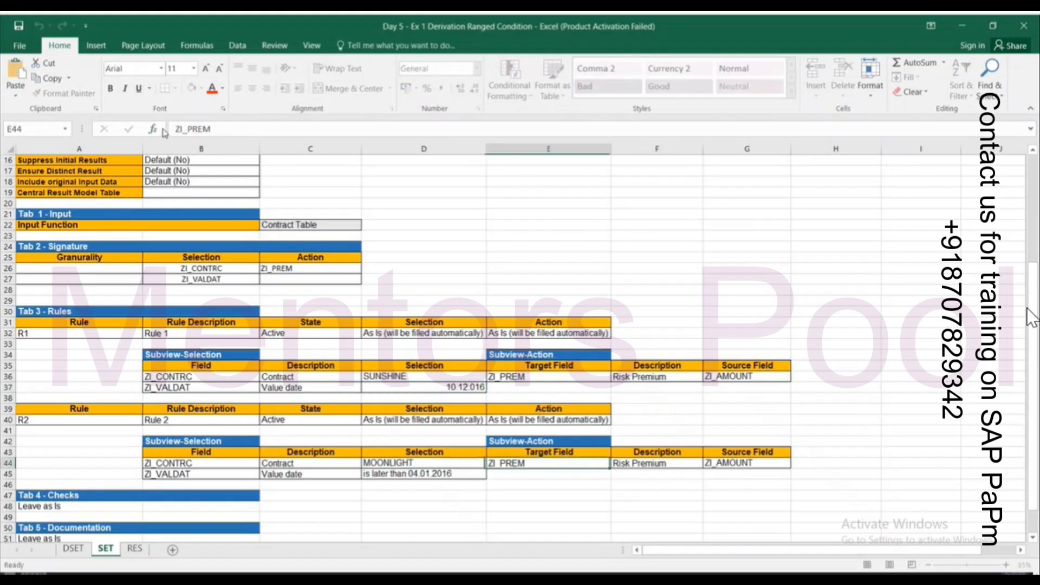
pyautogui.hotkey('alt', 'Tab')
pyautogui.doubleClick(558, 249)
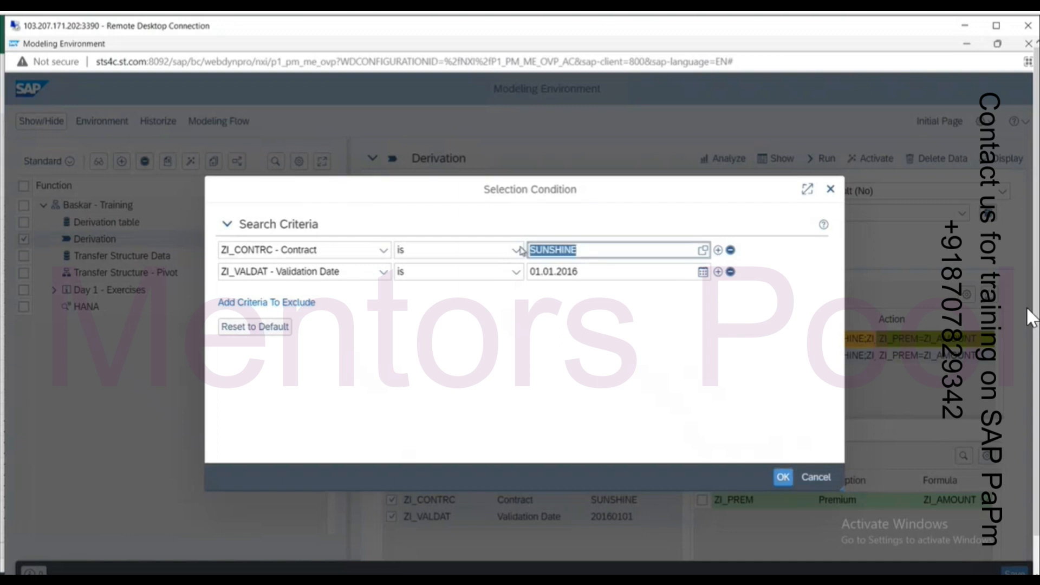
pyautogui.hotkey('ctrl', 'v')
# Copy rule 2's value date from the SET sheet and set rule R0002's Validation Date condition to is later than 04.01.2016
pyautogui.hotkey('alt', 'Tab')
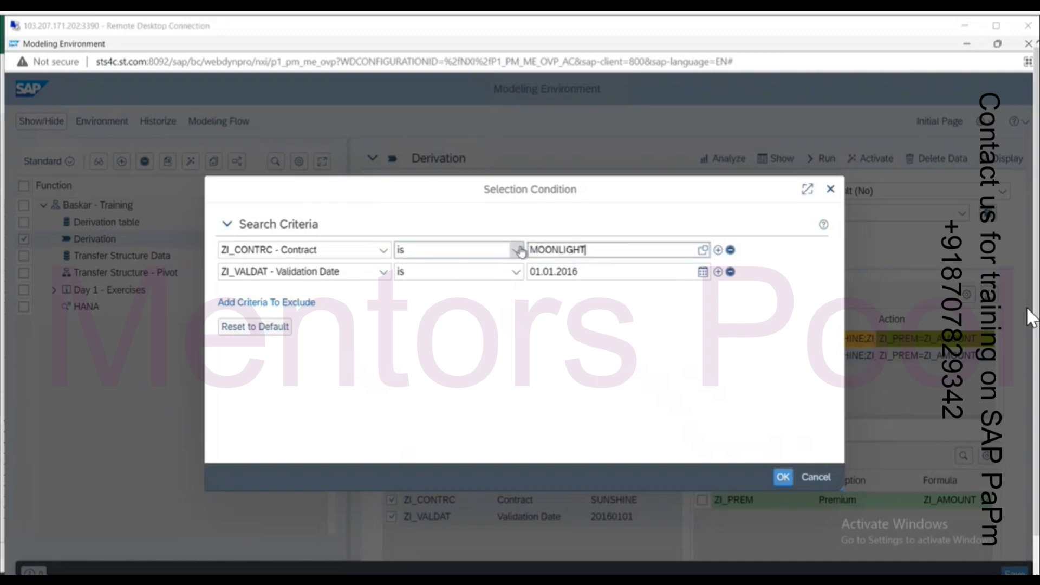
pyautogui.click(430, 473)
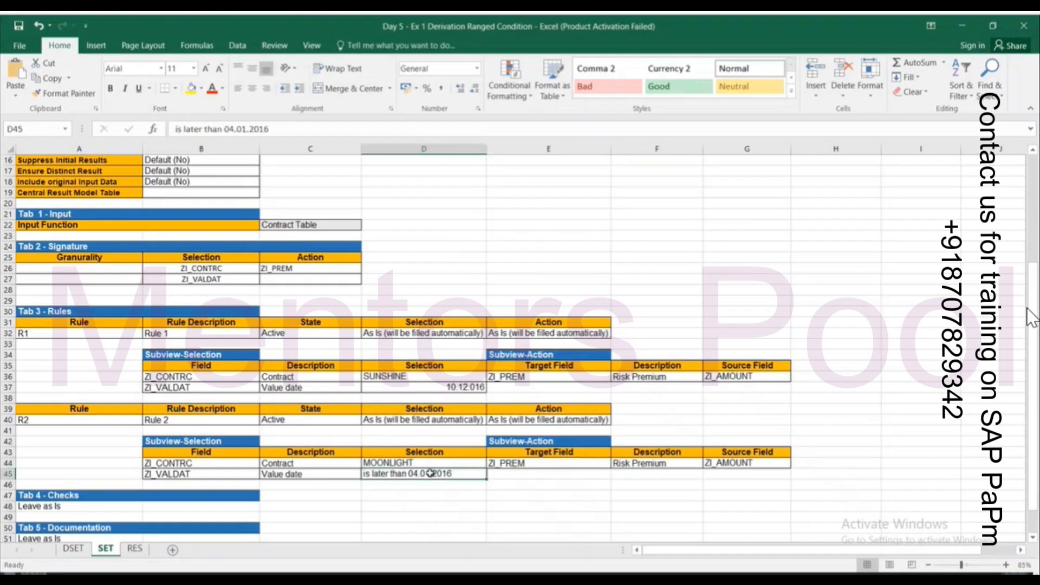
pyautogui.moveTo(275, 128); pyautogui.dragTo(227, 129)
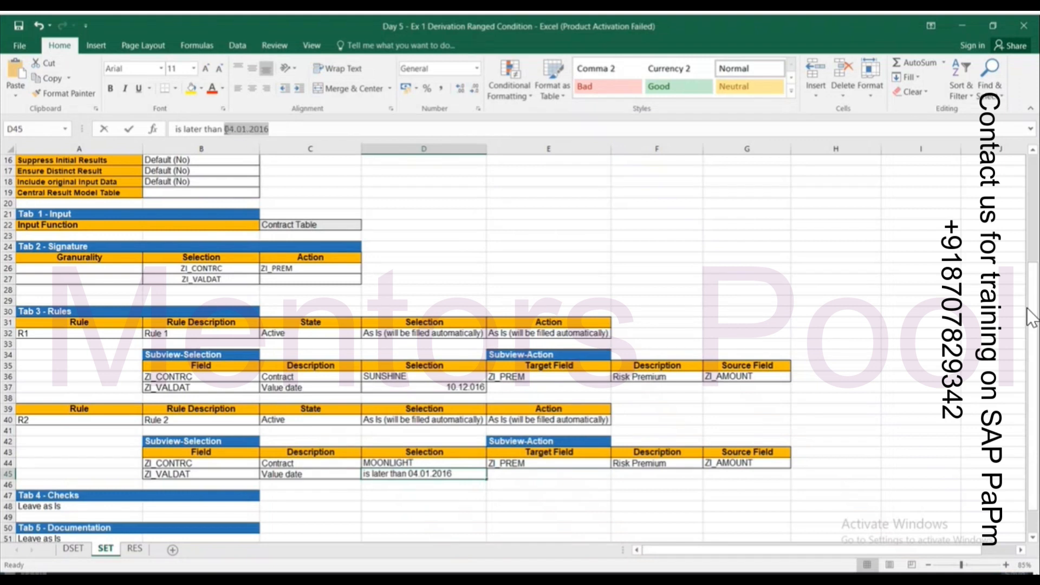
pyautogui.hotkey('alt', 'Tab')
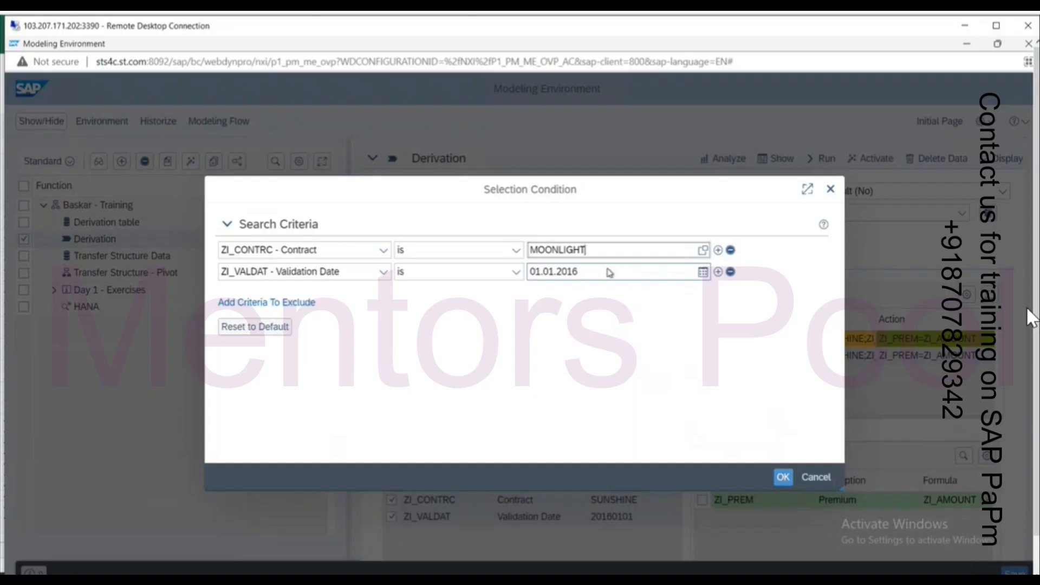
pyautogui.moveTo(601, 272); pyautogui.dragTo(529, 272)
pyautogui.hotkey('ctrl', 'v')
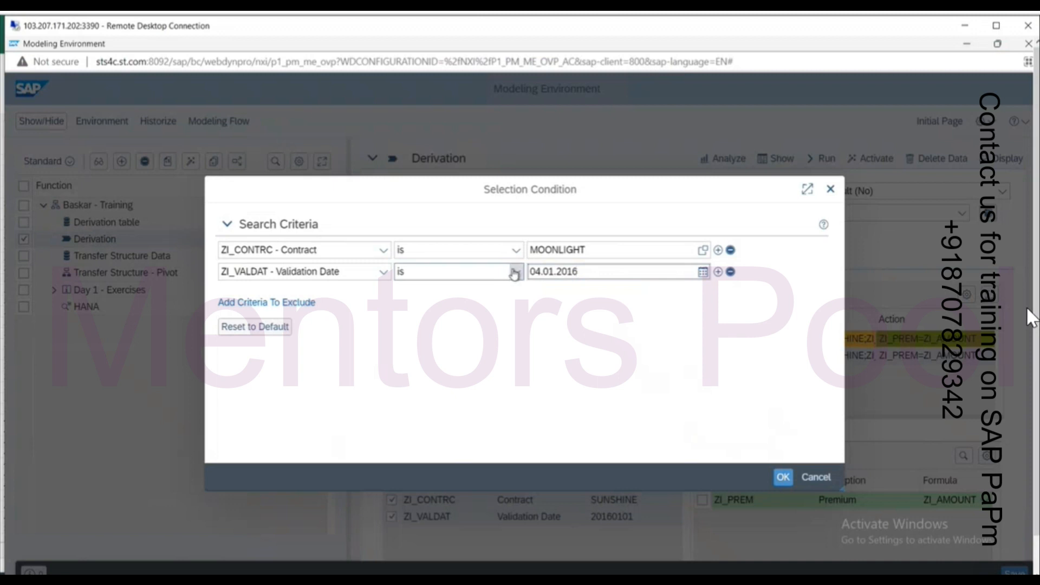
pyautogui.click(515, 271)
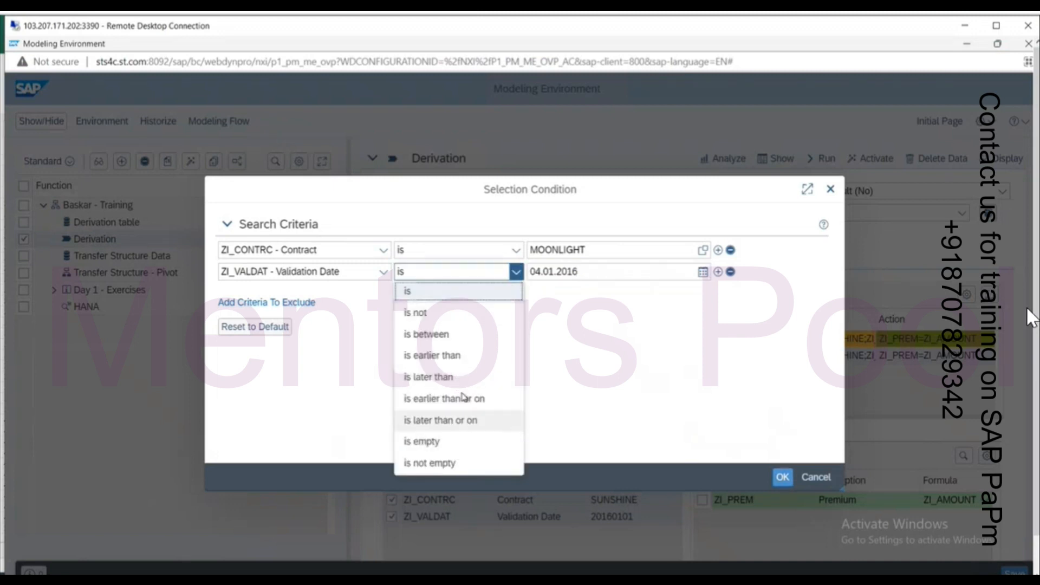
pyautogui.click(458, 377)
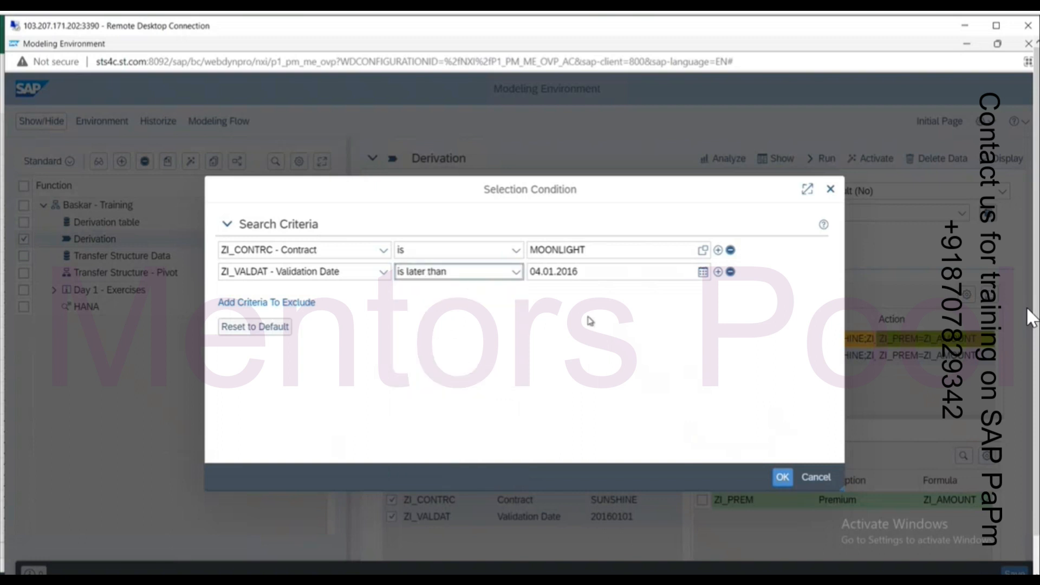
pyautogui.click(780, 480)
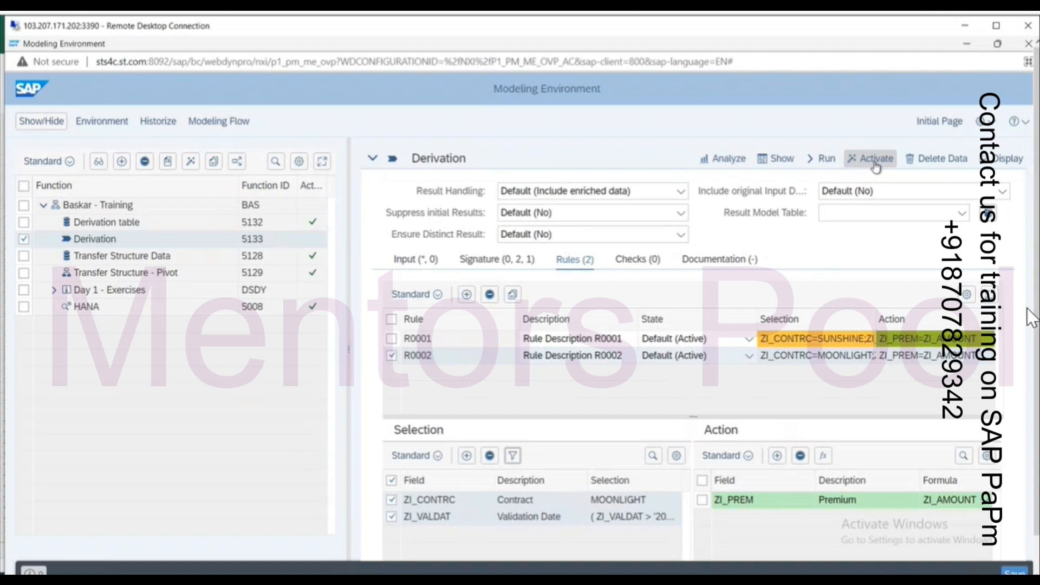
# Activate the Derivation function and run it with run type Run and show type List
pyautogui.click(875, 165)
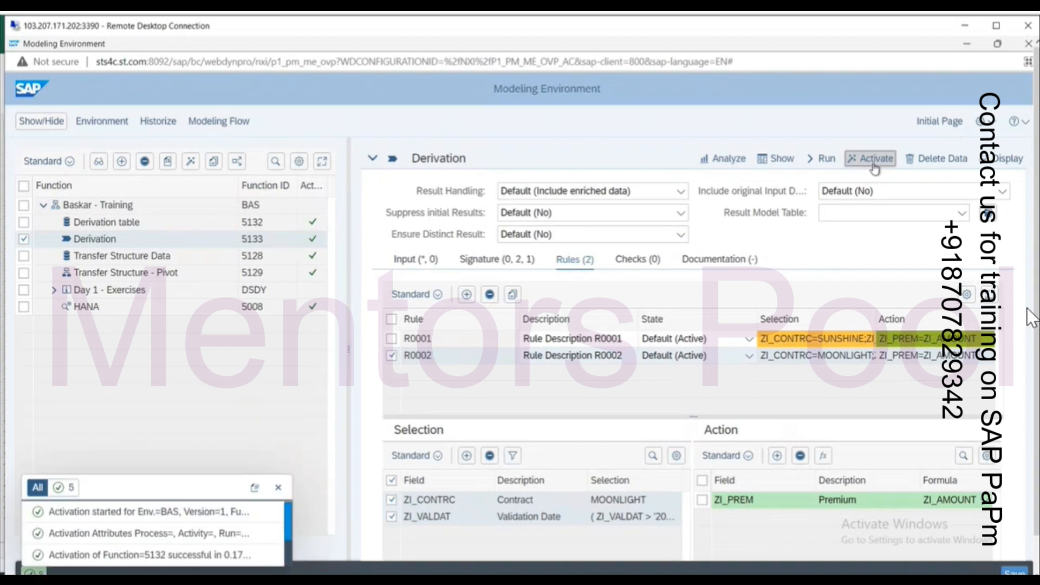
pyautogui.click(821, 158)
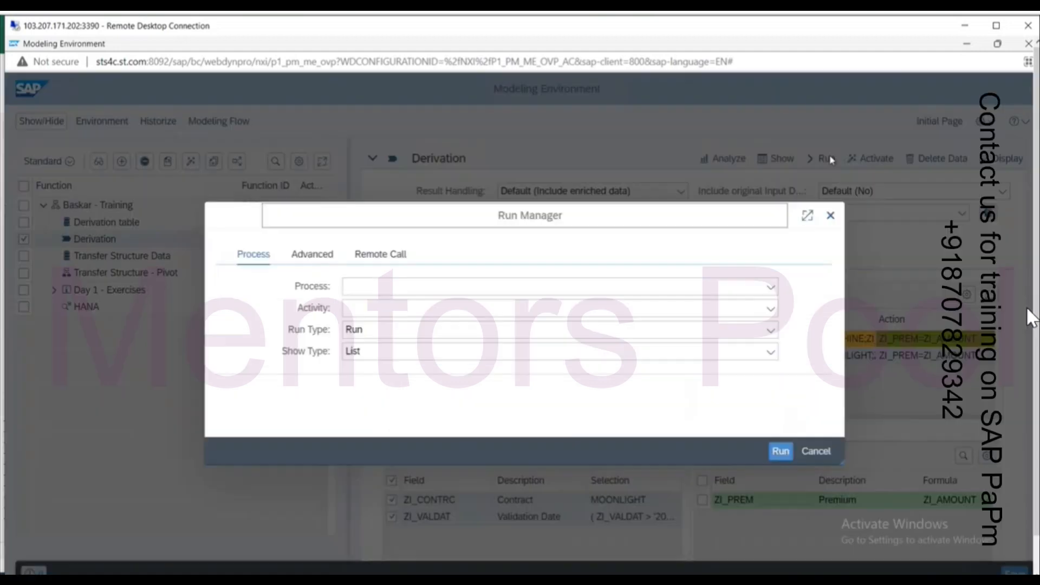
pyautogui.click(780, 451)
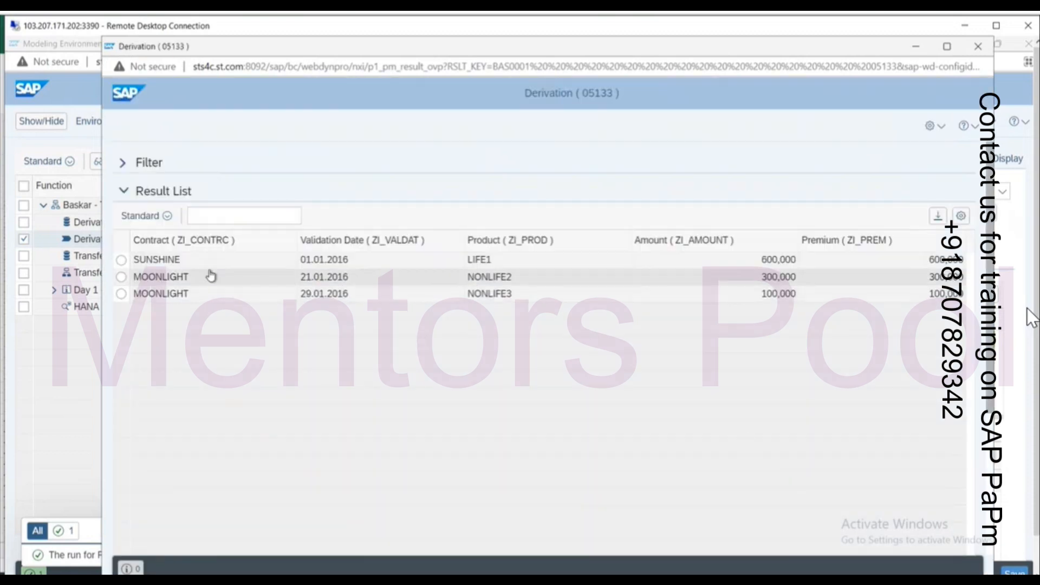
# Compare the Derivation result list with the expected ZI_PREM values on the RES sheet of the Day 5 Exercise 1 workbook
pyautogui.hotkey('alt', 'Tab')
pyautogui.hotkey('alt', 'Tab')
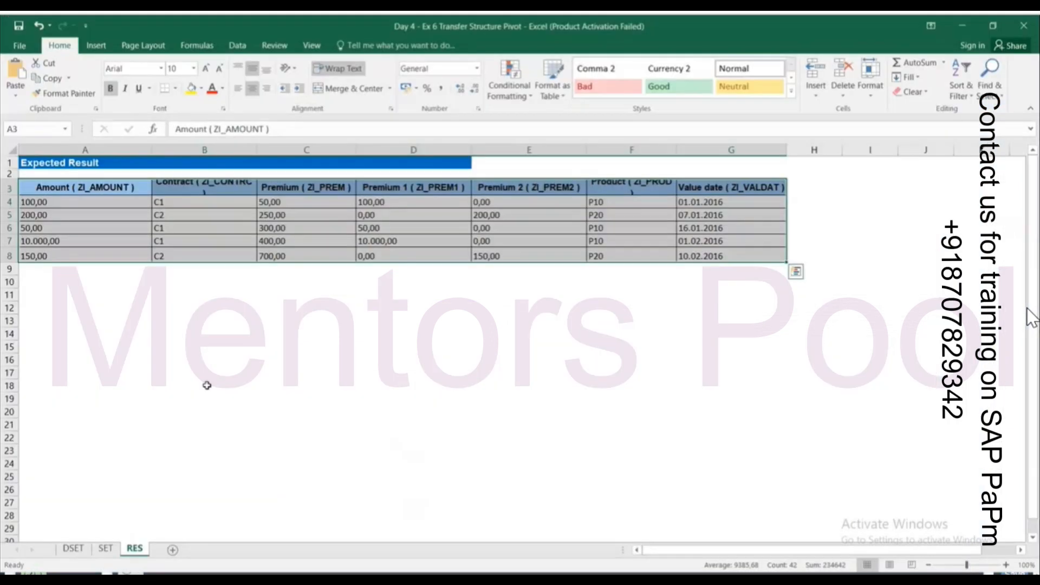
pyautogui.hotkey('alt', 'Tab')
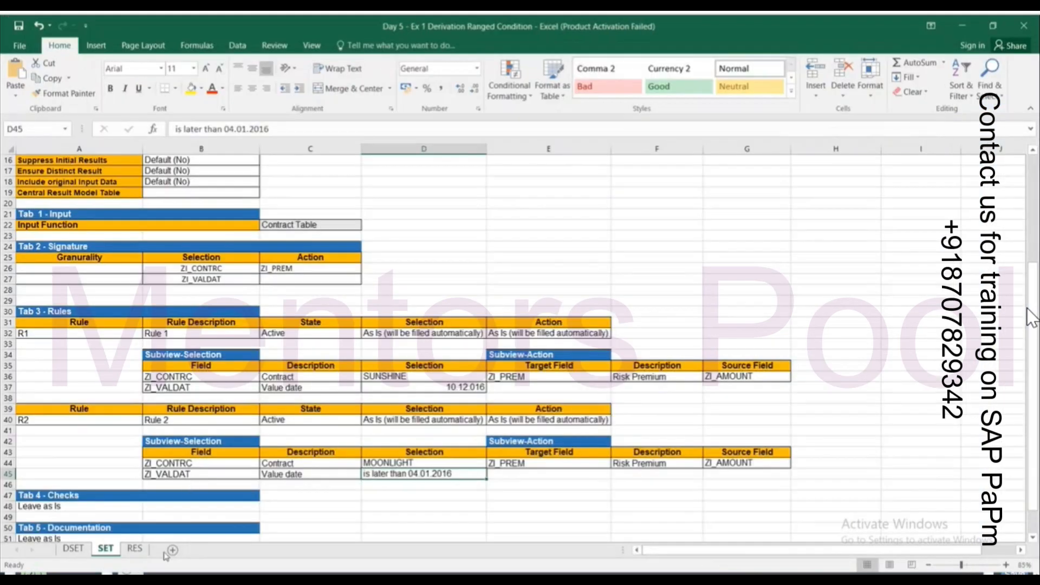
pyautogui.click(134, 550)
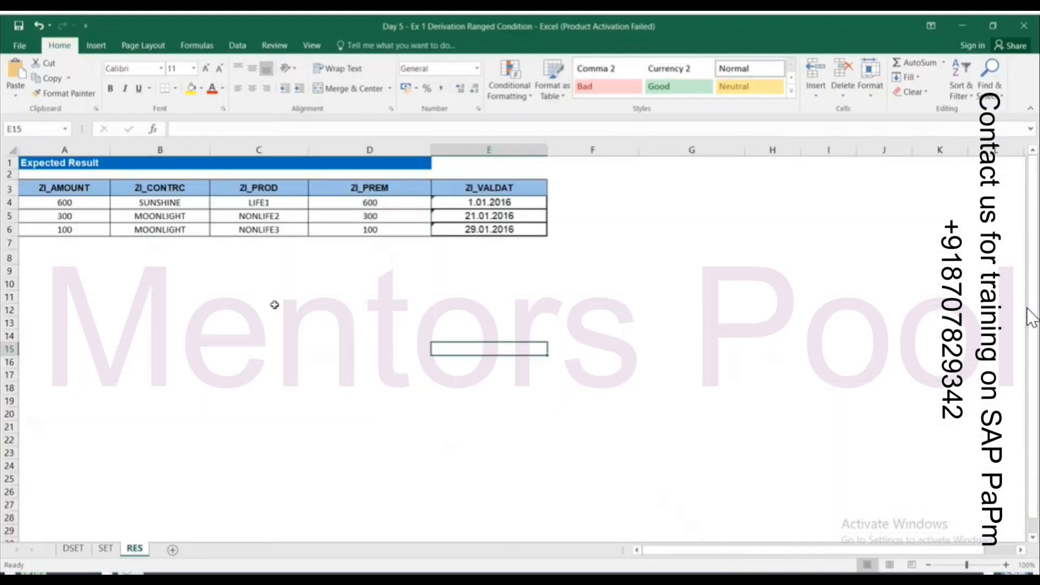
pyautogui.click(390, 205)
pyautogui.moveTo(375, 229); pyautogui.dragTo(382, 205)
pyautogui.hotkey('alt', 'Tab')
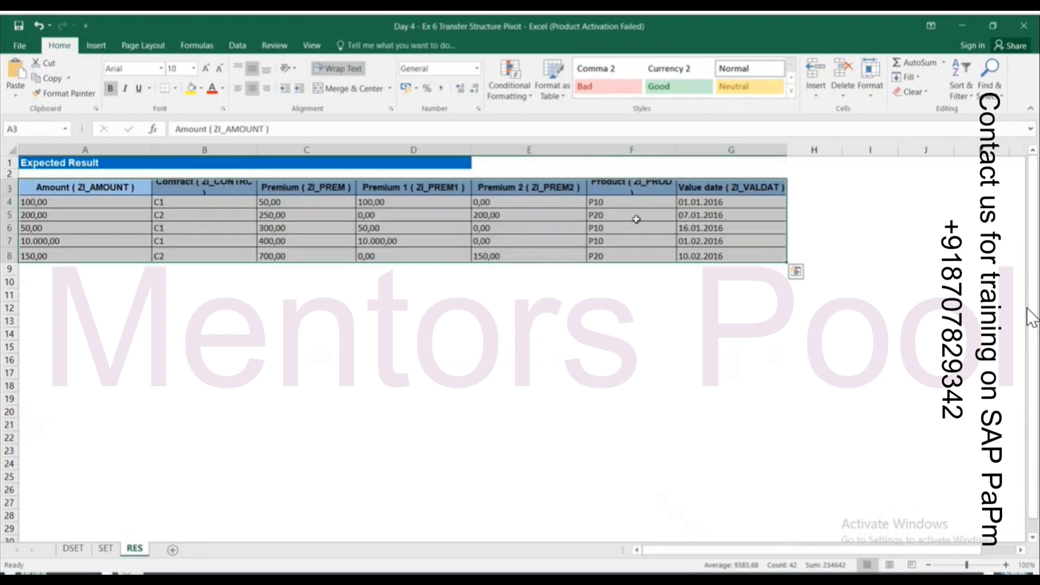
pyautogui.hotkey('alt', 'Tab')
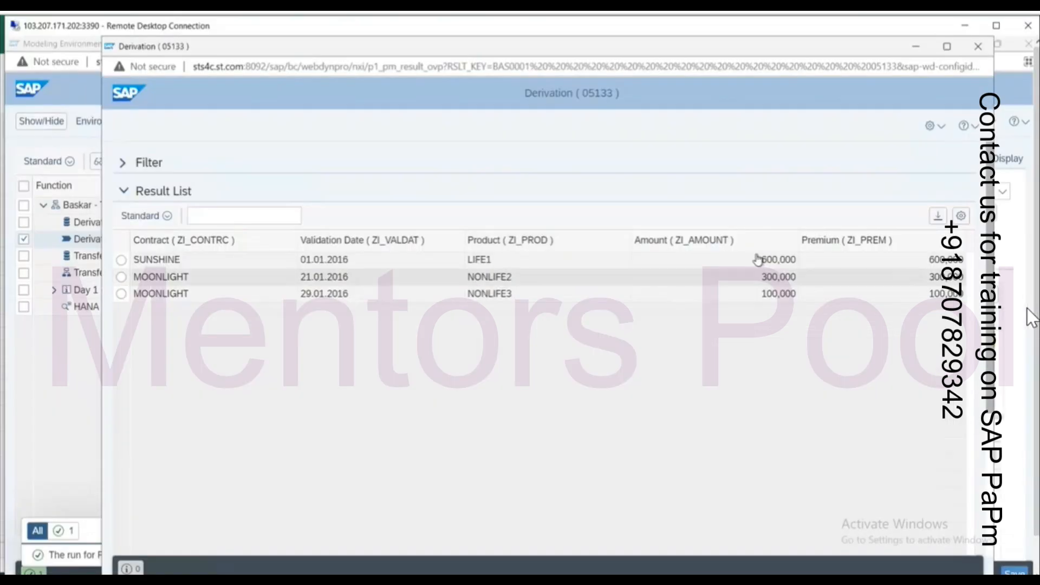